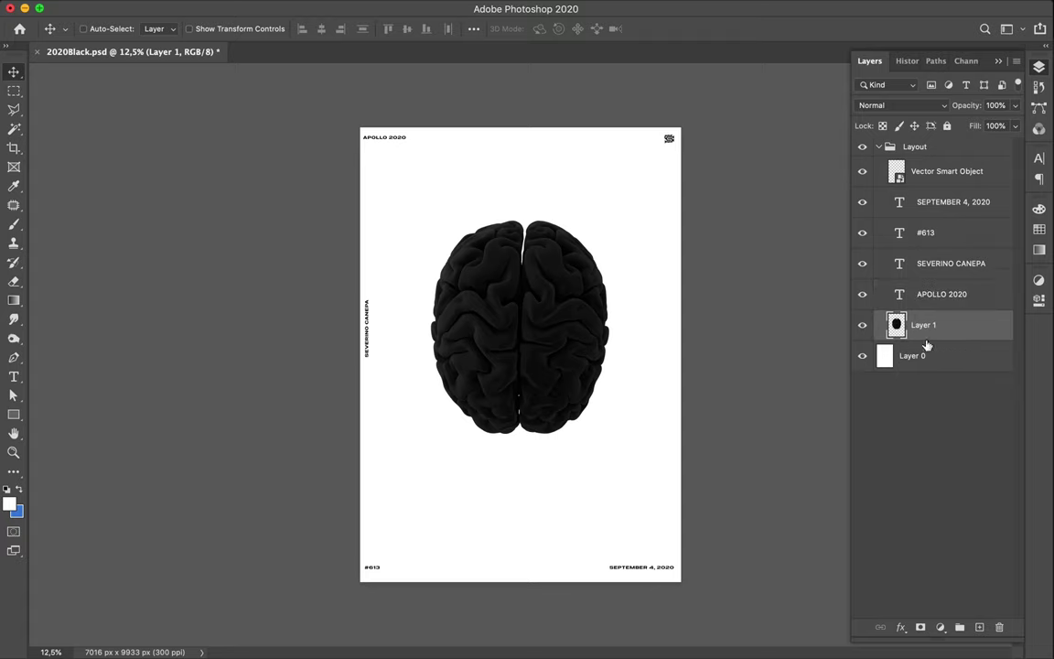
Move the brain layer out of the Layout group and nudge it slightly lower
super+click(567, 393)
drag(915, 317, 919, 328)
click(878, 146)
scroll(553, 243, up, 2)
drag(554, 243, 557, 265)
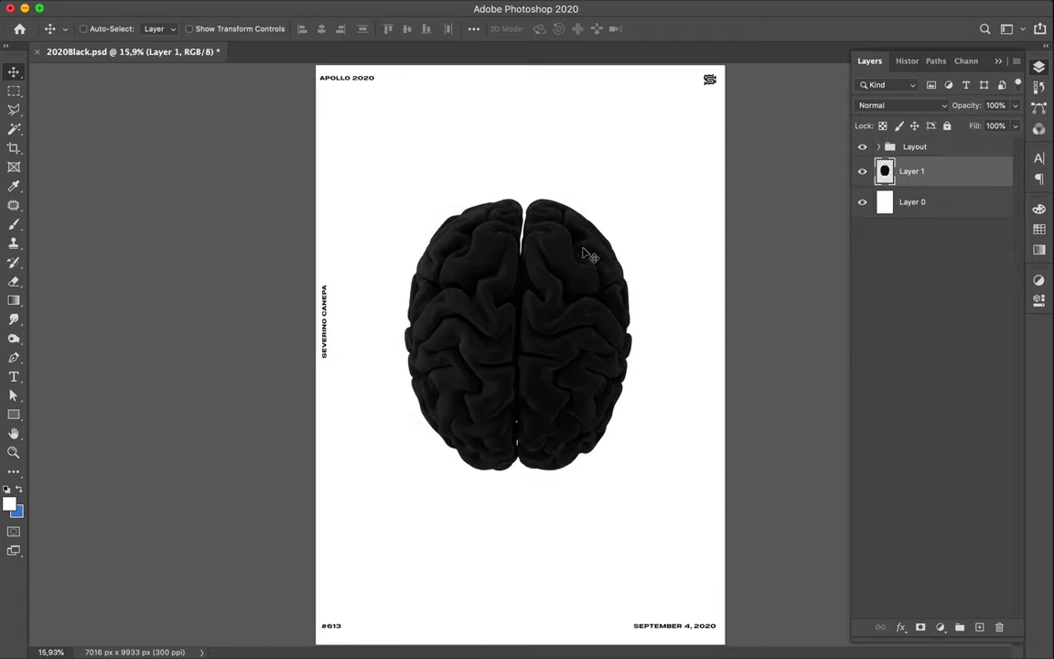
On a new layer beneath the brain, paint black with a 3200 px brush
super+click(979, 627)
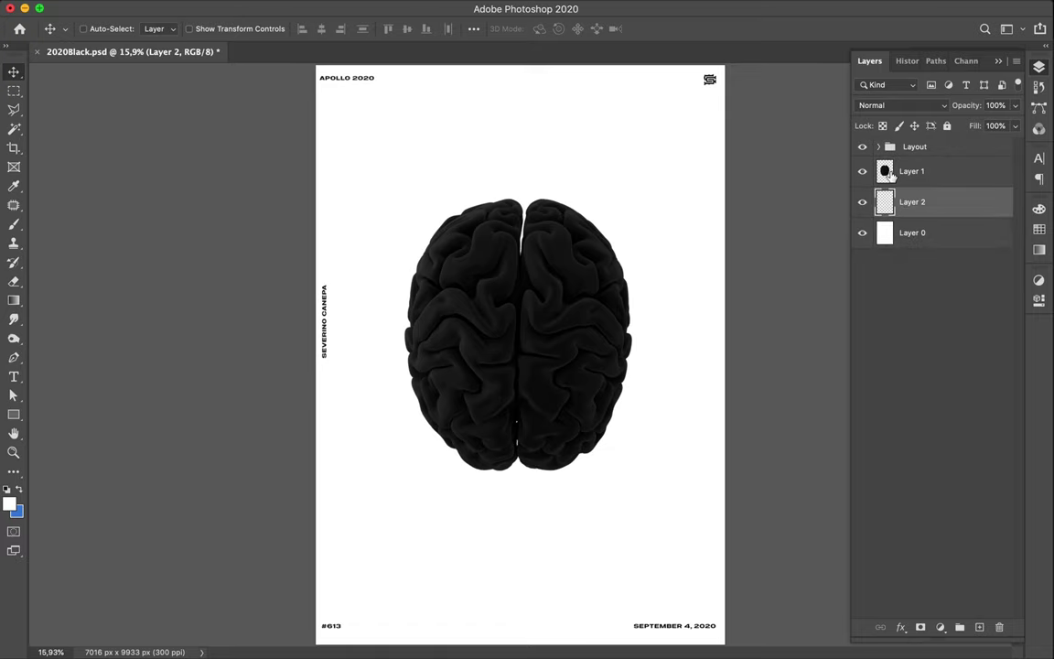
click(14, 226)
click(64, 29)
double_click(142, 68)
text(3200)
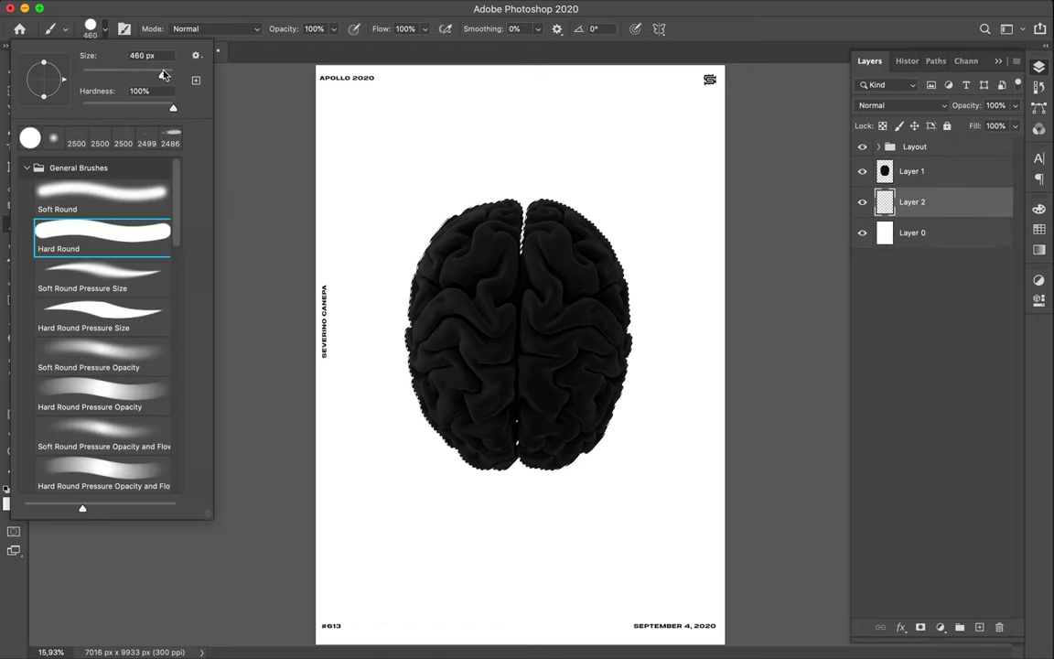
key(Return)
key(d)
mouse_move(485, 327)
mouse_down()
mouse_move(600, 458)
mouse_move(485, 189)
mouse_up()
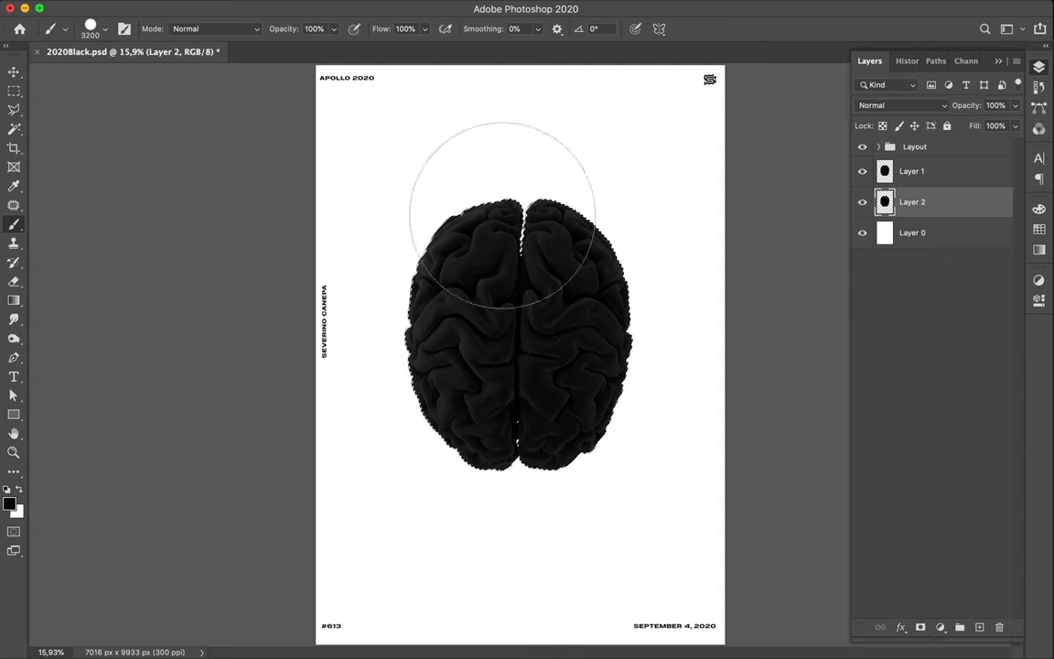
Blur the black layer 120 px, offset it behind the brain, and lower its Fill to 74%
key(m)
click(342, 8)
click(628, 236)
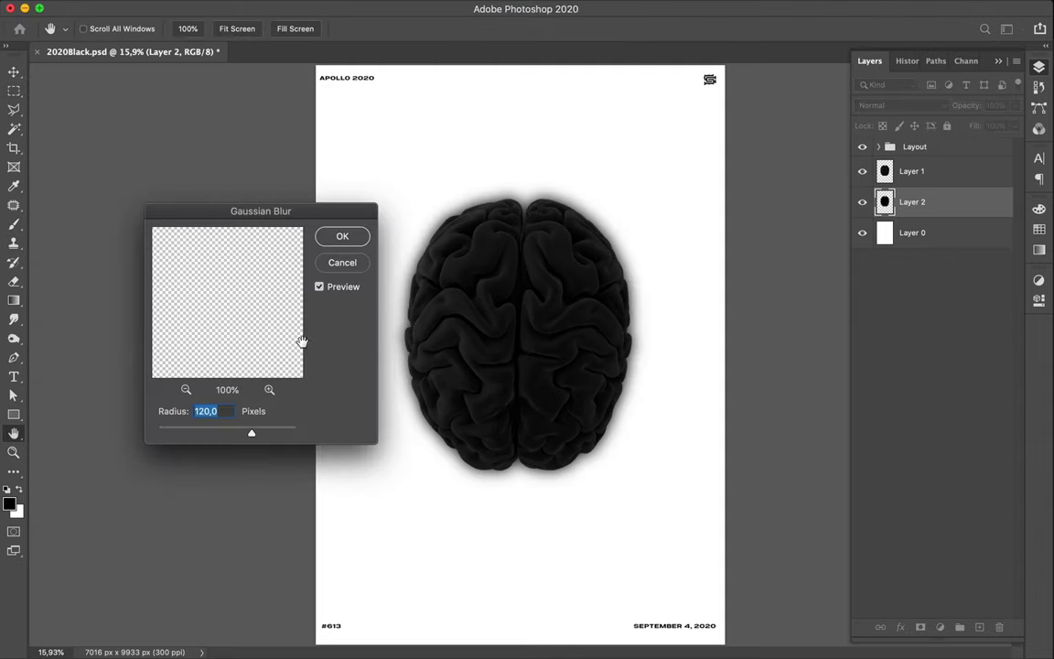
click(337, 235)
key(v)
mouse_move(480, 232)
mouse_down()
mouse_move(485, 249)
mouse_move(483, 236)
mouse_up()
click(1015, 125)
drag(1011, 147, 997, 151)
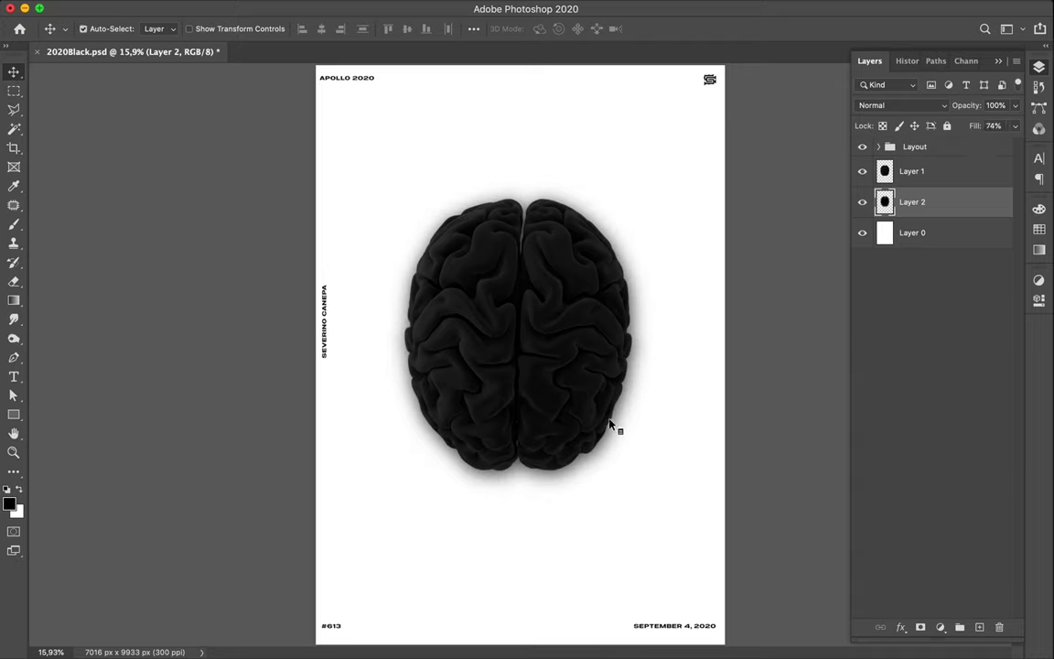
key(alt+])
Start a new title text line on the brain
key(p)
key(v)
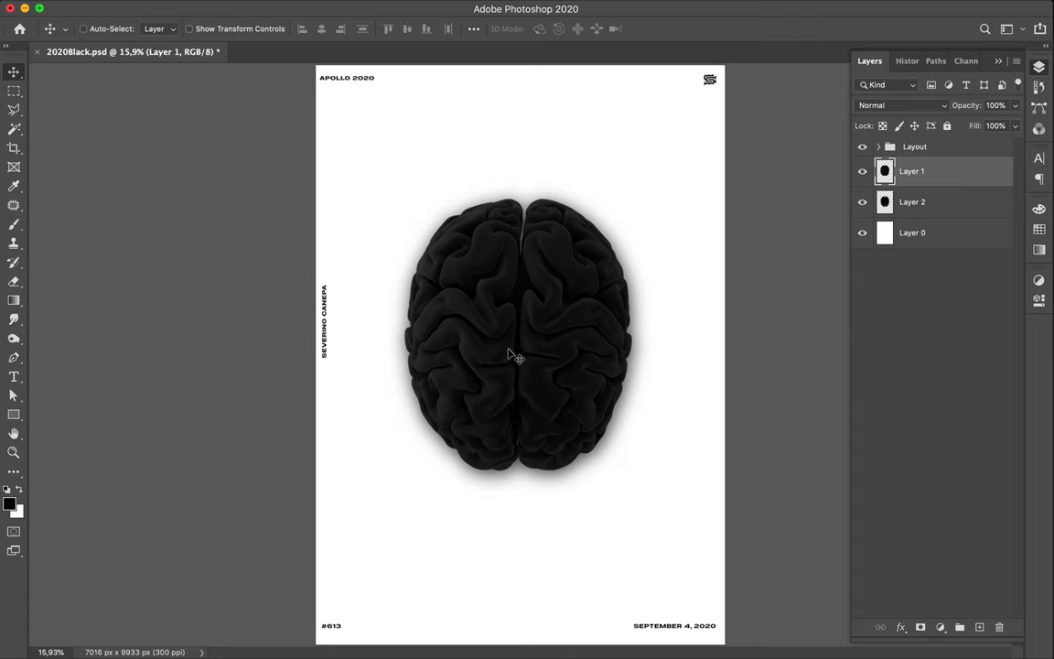
key(t)
click(437, 337)
Make the title text white in Core Sans G 65 Bold
click(1038, 158)
click(1000, 240)
click(976, 292)
click(948, 180)
scroll(910, 364, down, 10)
scroll(892, 457, down, 10)
scroll(885, 540, down, 5)
scroll(886, 549, down, 10)
scroll(885, 549, down, 10)
scroll(878, 485, down, 5)
click(876, 419)
Scale the title up across the brain and widen its tracking to 440
key(ctrl+t)
drag(482, 336, 571, 337)
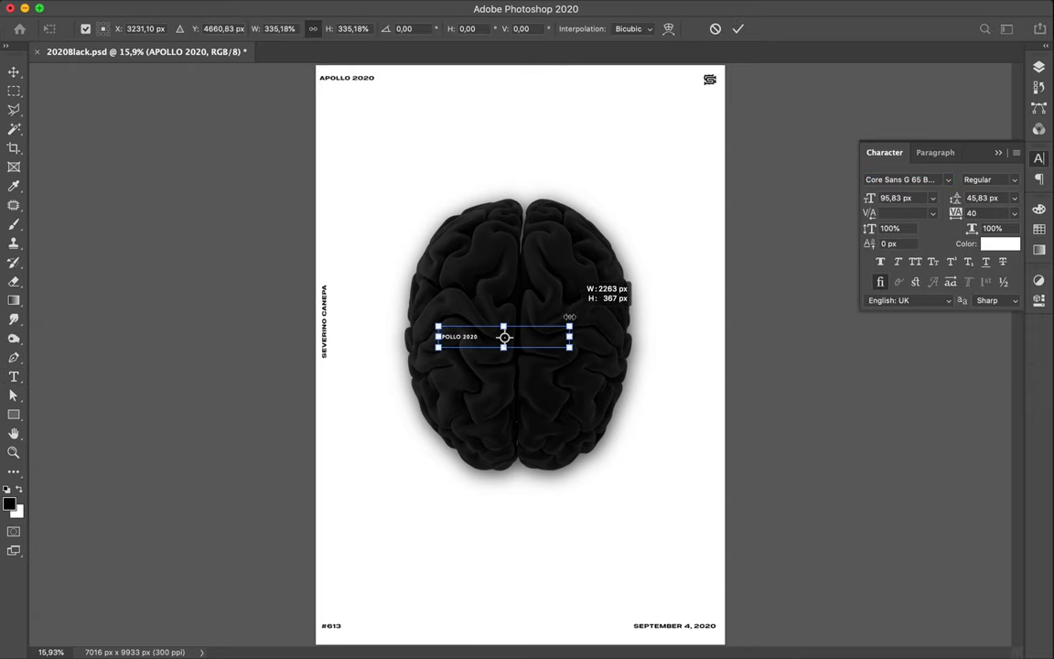
key(Return)
click(977, 213)
key(shift+Up)
key(shift+Up)
key(shift+Up)
Centre the title horizontally and vertically on the canvas
click(473, 28)
click(520, 162)
click(462, 166)
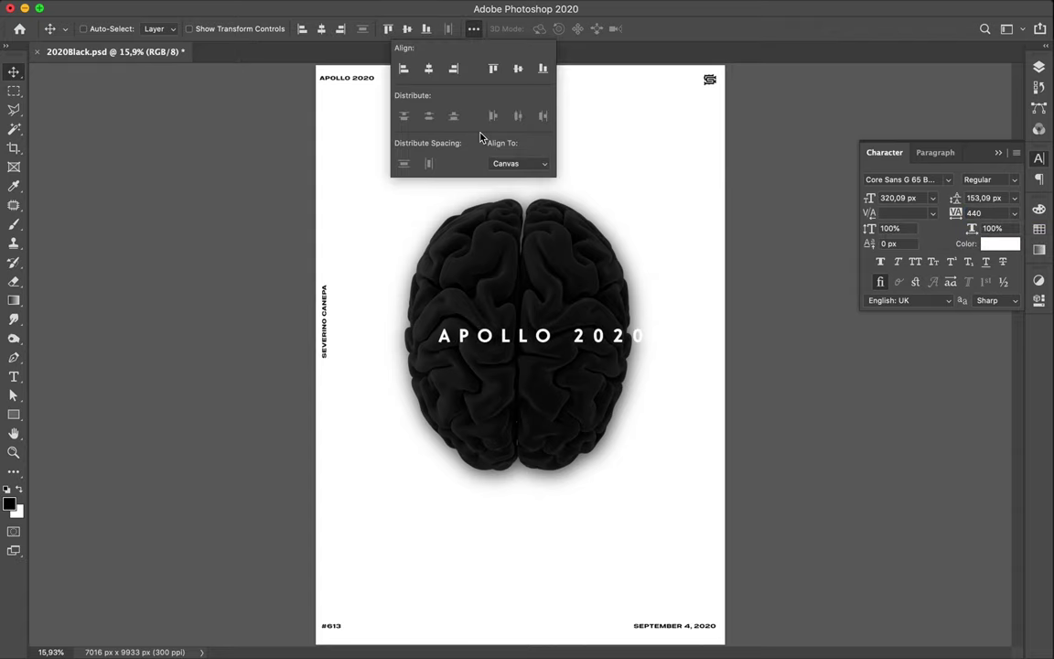
click(518, 116)
click(560, 482)
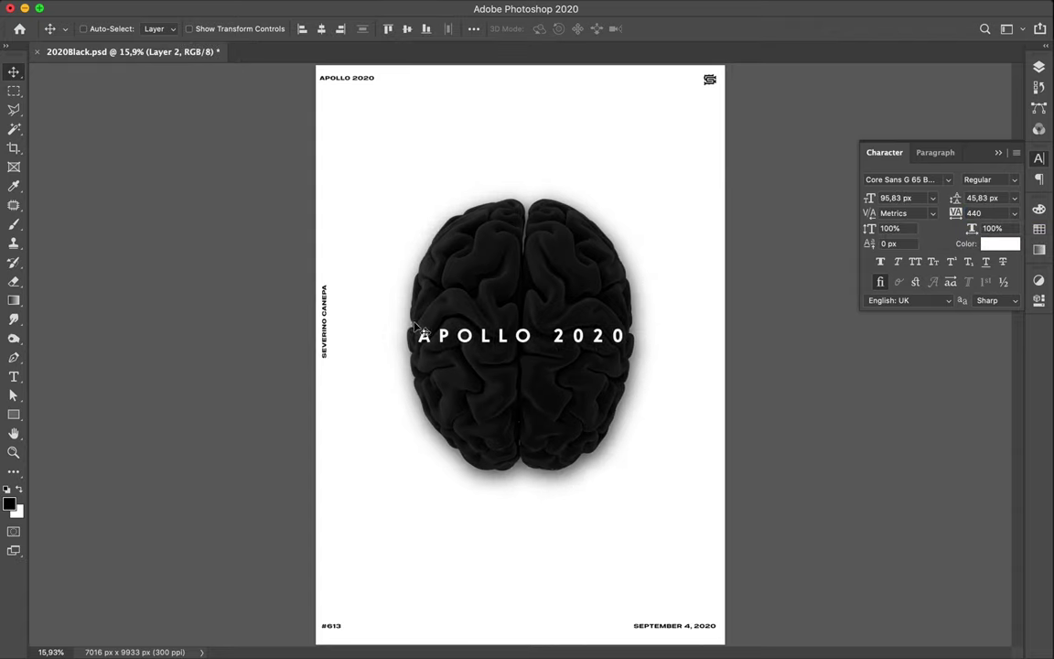
Draw a black, white-outlined rectangle around APOLLO 2020, placed beneath the title text
key(i)
click(502, 300)
key(u)
drag(396, 320, 644, 351)
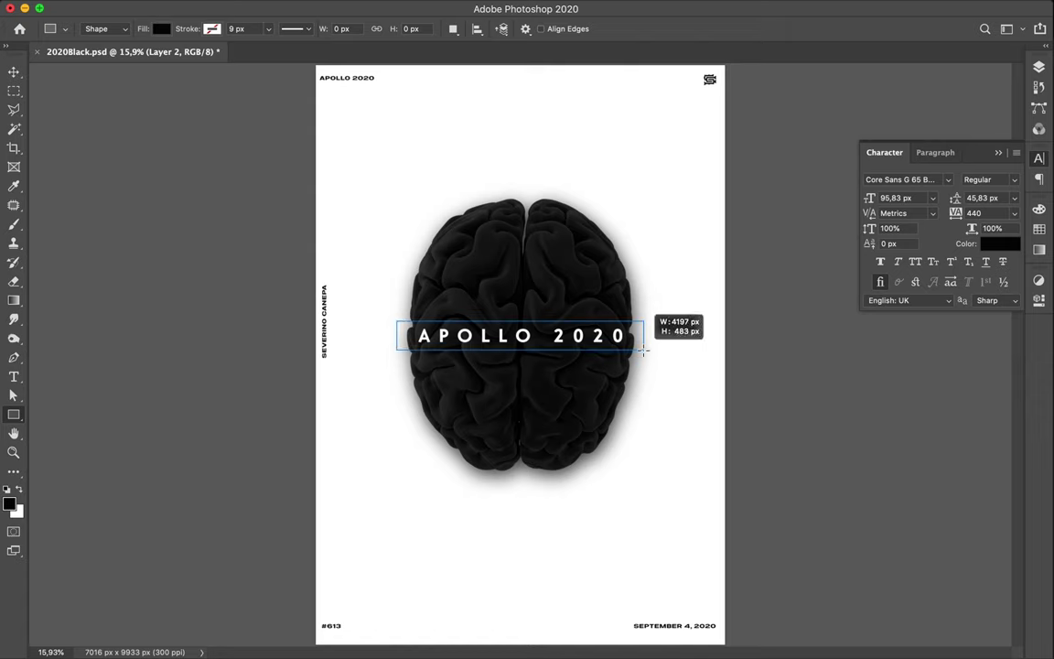
click(1038, 67)
drag(920, 233, 920, 189)
click(213, 30)
click(125, 103)
key(a)
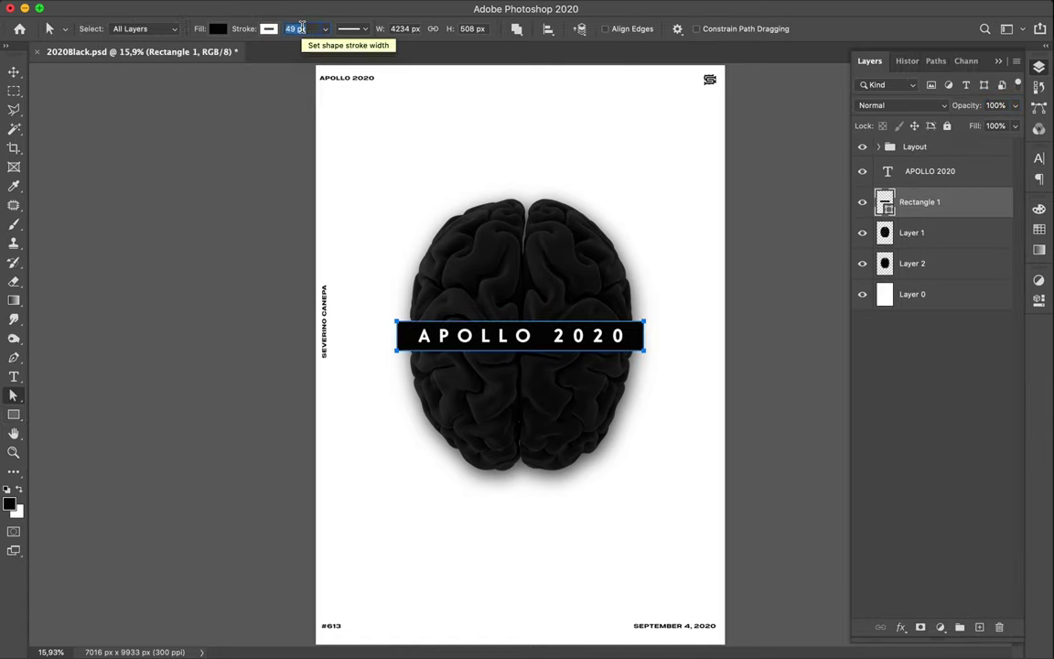
key(v)
Copy the brain's left part to a new layer and scale it to 120%, shifted slightly left
ctrl+click(494, 301)
key(m)
drag(388, 297, 498, 375)
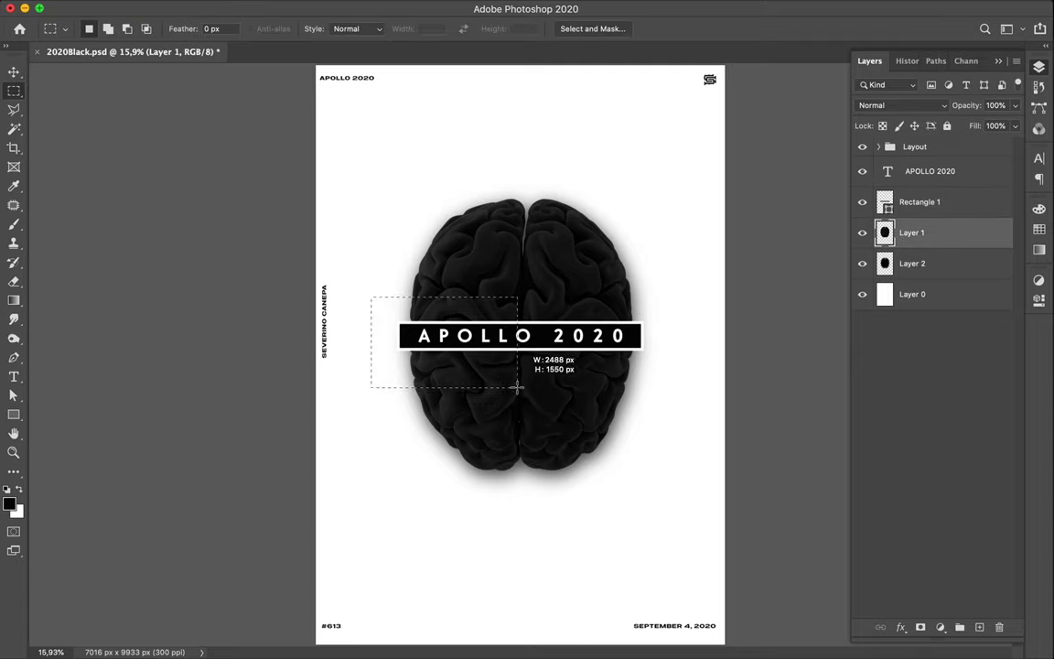
key(ctrl+j)
key(ctrl+t)
click(274, 28)
text(120)
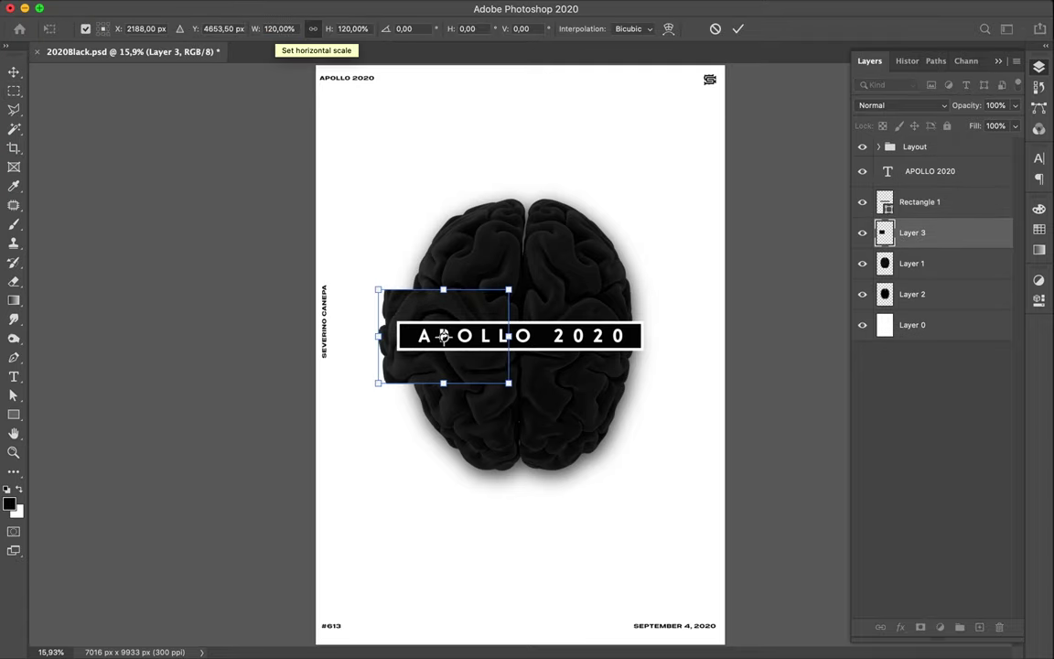
drag(443, 336, 431, 338)
key(Return)
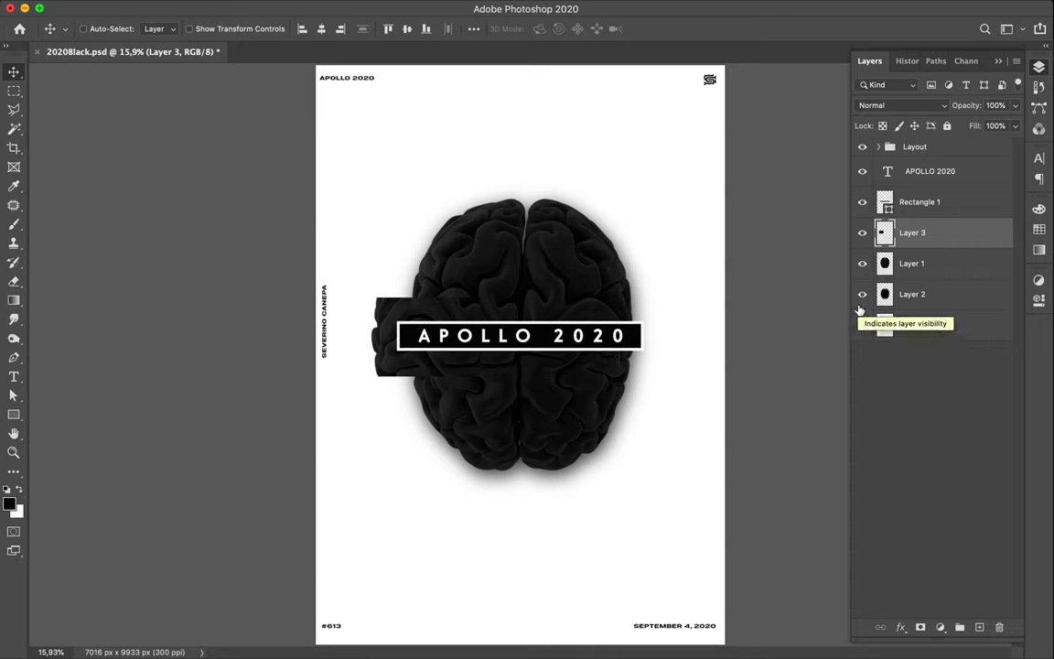
Hide the shadow layer and add a mirrored copy of the brain piece on the right
click(862, 293)
mouse_move(400, 311)
mouse_down()
mouse_move(561, 311)
mouse_move(533, 348)
mouse_move(538, 168)
mouse_up()
key(ctrl+j)
key(ctrl+t)
key(Return)
Duplicate the APOLLO 2020 title, make it black, and retype it as MENTAL
key(i)
click(447, 211)
click(1038, 157)
click(1038, 229)
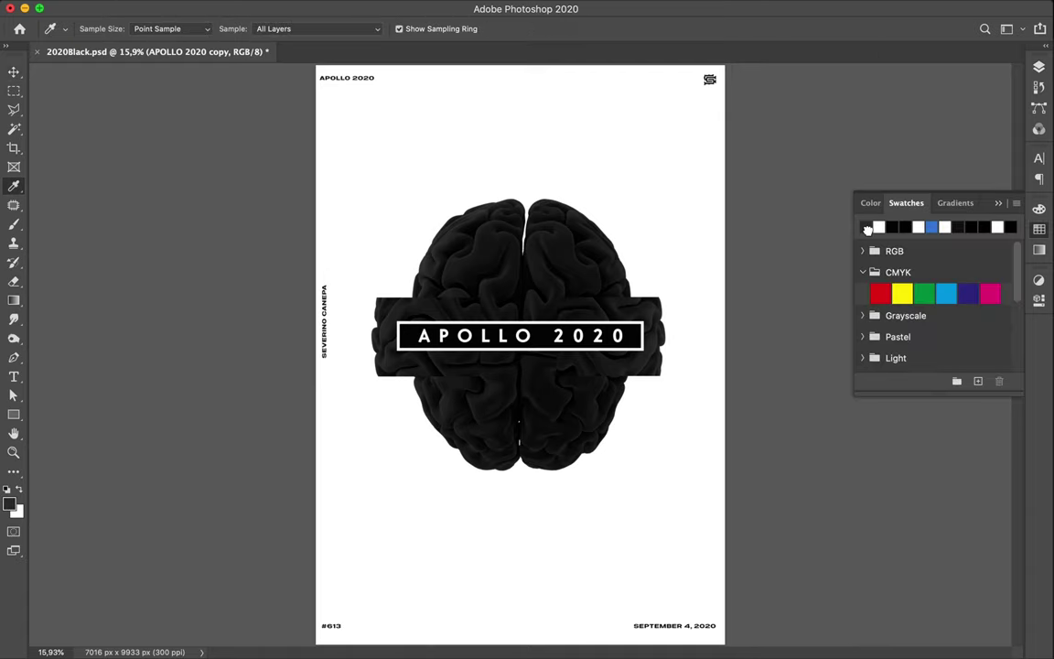
key(v)
key(alt+BackSpace)
double_click(472, 159)
key(ctrl+a)
text(MENTAL)
key(ctrl+Return)
Make further copies below the brain retyped as PROCESS and #12
double_click(419, 491)
mouse_move(472, 159)
mouse_down()
mouse_move(419, 490)
mouse_move(435, 549)
mouse_up()
text(PROCESS)
key(ctrl+Return)
double_click(430, 541)
text(#12)
key(ctrl+Return)
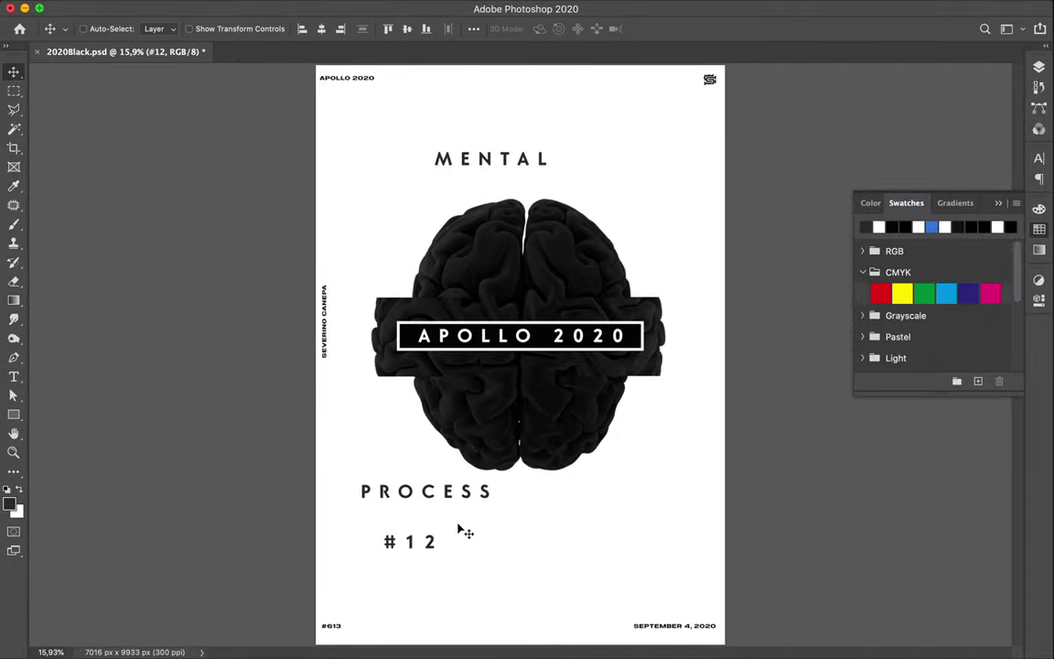
Move MENTAL, PROCESS and #12 and their copies to run off the left and right edges
mouse_move(504, 162)
mouse_down()
mouse_move(705, 136)
mouse_move(318, 239)
mouse_up()
mouse_move(375, 494)
mouse_down()
mouse_move(695, 419)
mouse_move(308, 499)
mouse_up()
drag(397, 545, 710, 510)
drag(710, 510, 306, 590)
click(508, 320)
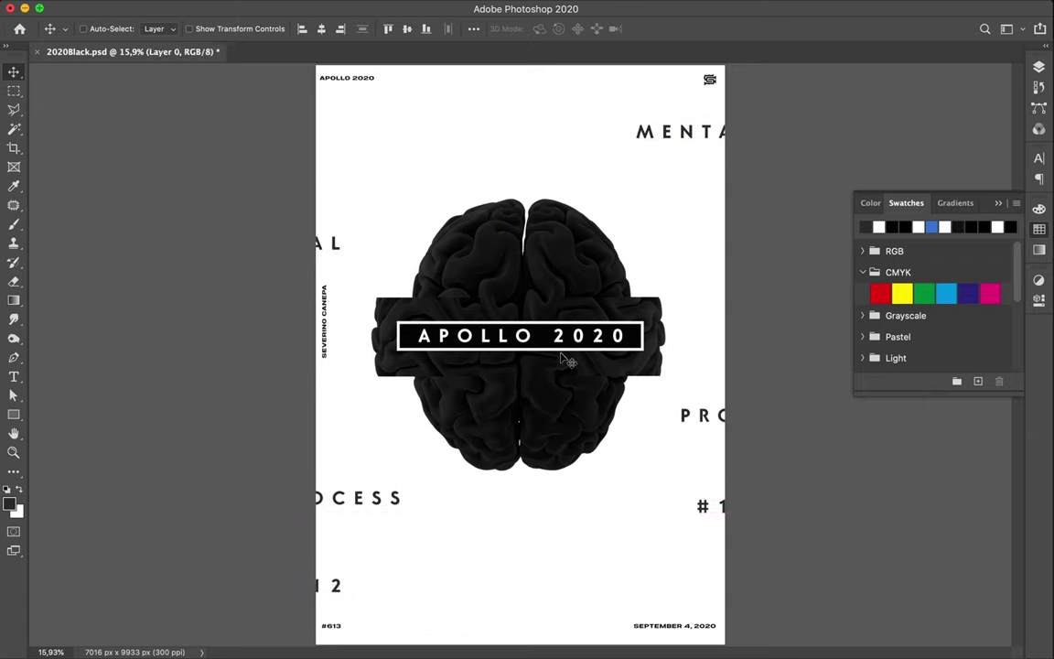
click(14, 376)
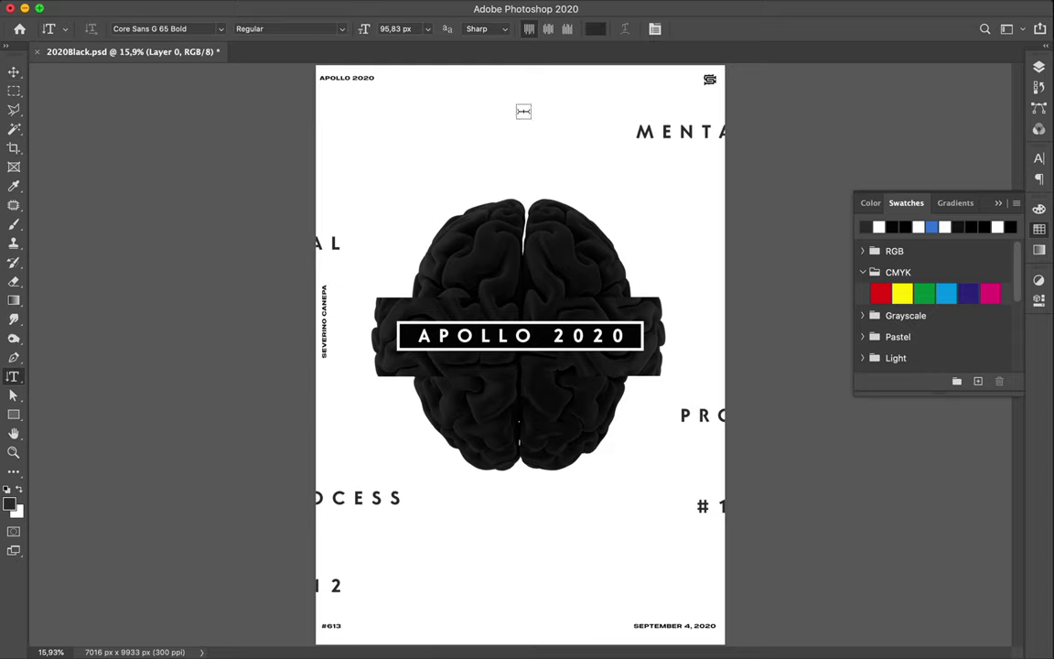
Add vertical COGNITION above the brain and a copy below retyped as INFLUENCE
click(520, 147)
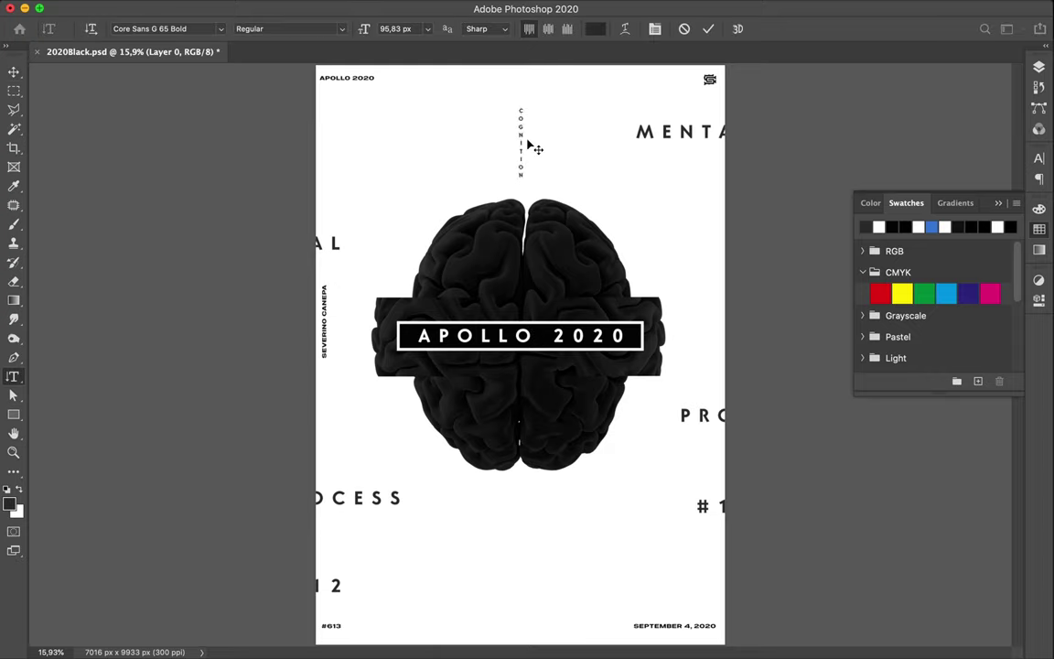
drag(527, 144, 521, 503)
double_click(520, 502)
key(BackSpace)
key(Escape)
key(v)
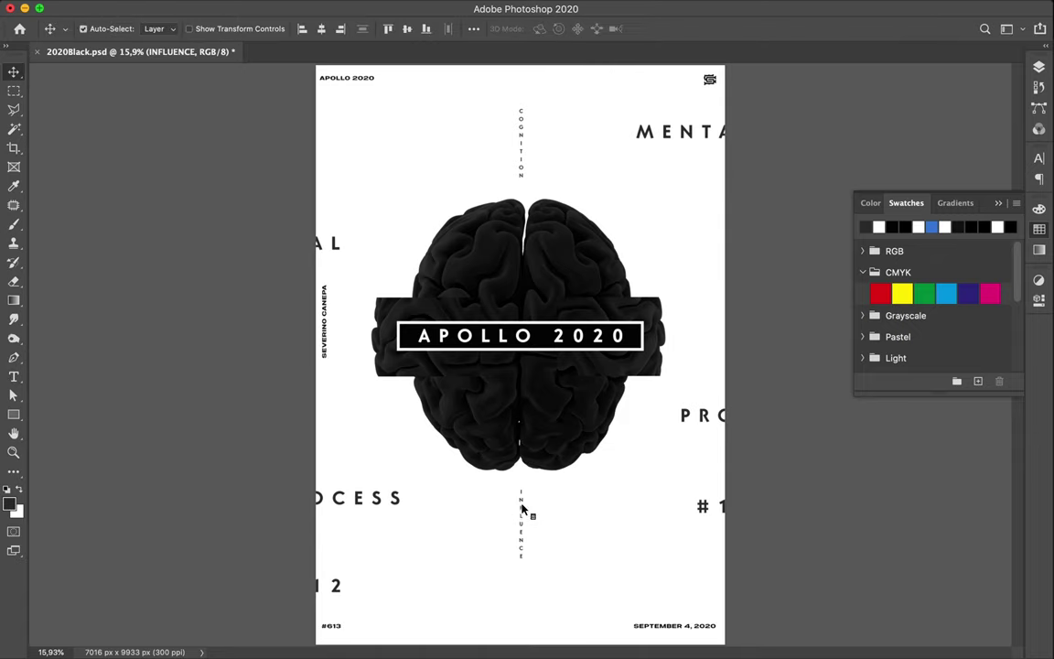
Turn on auto-select and move the brain band and INFLUENCE slightly down
click(1038, 157)
click(1038, 178)
click(1038, 158)
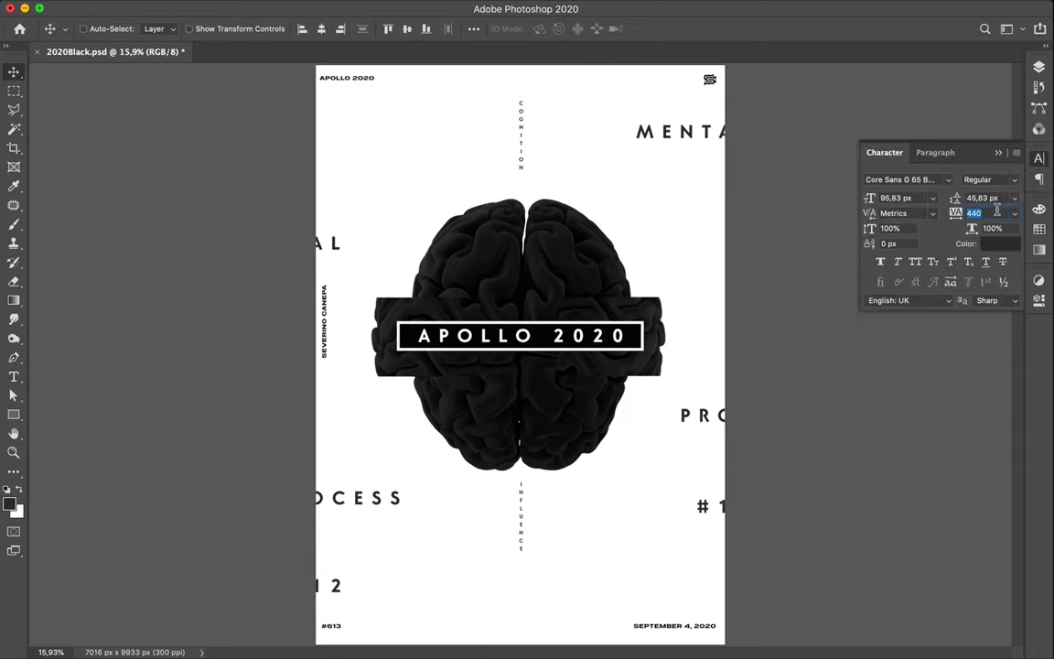
ctrl+click(629, 343)
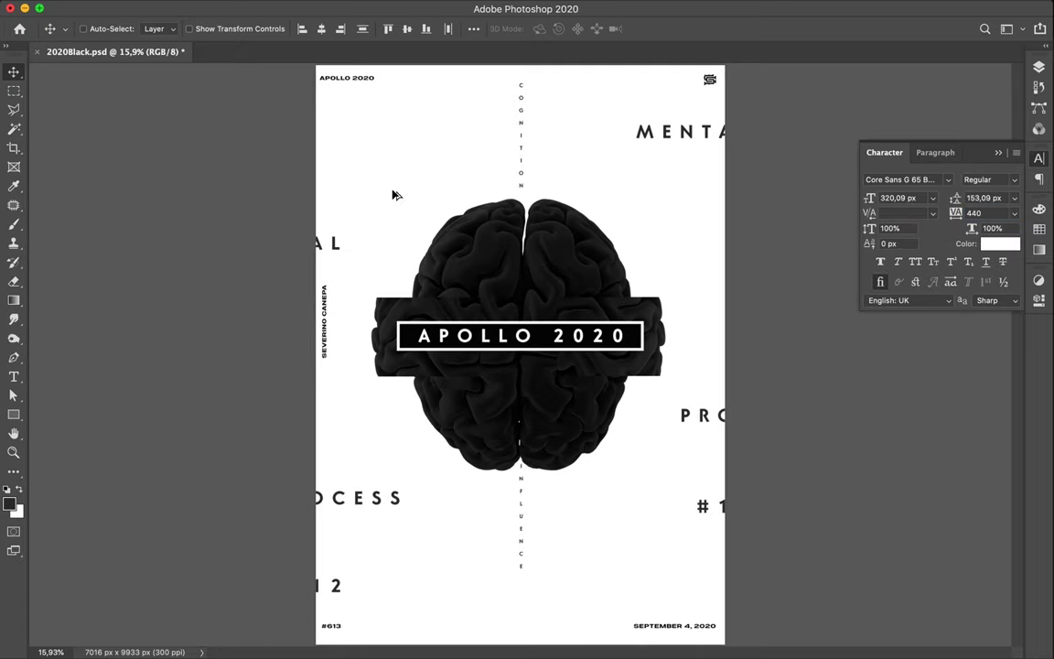
drag(522, 305, 523, 323)
drag(522, 520, 522, 566)
Set tracking to 2440 on both COGNITION and INFLUENCE
click(523, 174)
shift+click(523, 526)
click(990, 213)
text(2440)
key(Return)
click(526, 144)
Reposition COGNITION and INFLUENCE with copies running off the top and bottom edges, then turn auto-select off
mouse_move(521, 123)
mouse_down()
mouse_move(517, 91)
mouse_move(444, 630)
mouse_up()
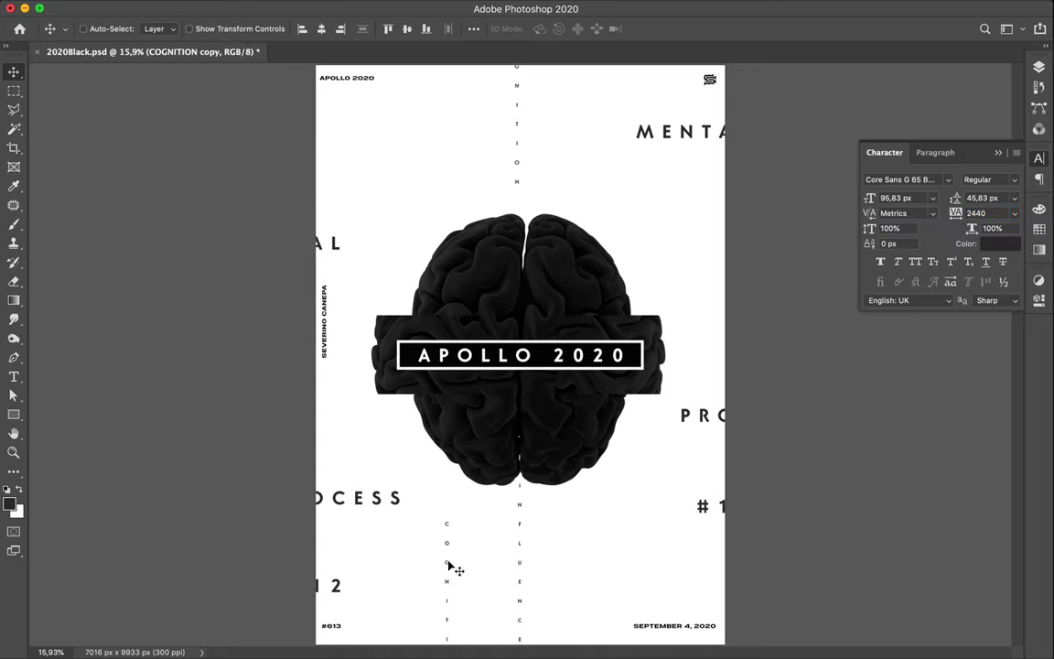
drag(522, 571, 550, 514)
alt+drag(590, 478, 495, 220)
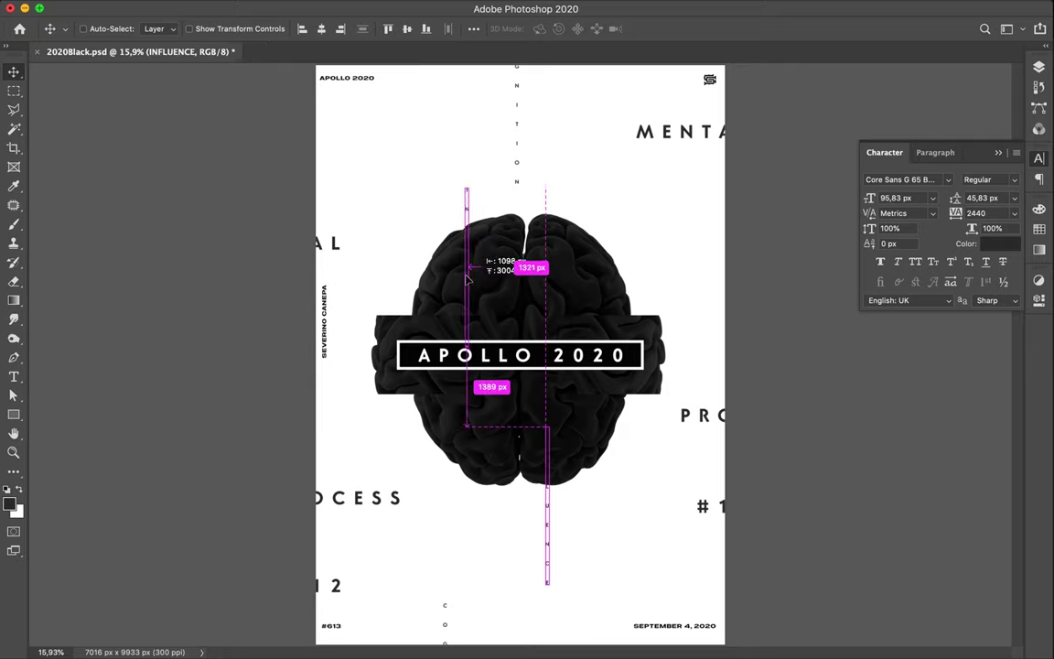
drag(442, 197, 491, 183)
drag(446, 606, 514, 606)
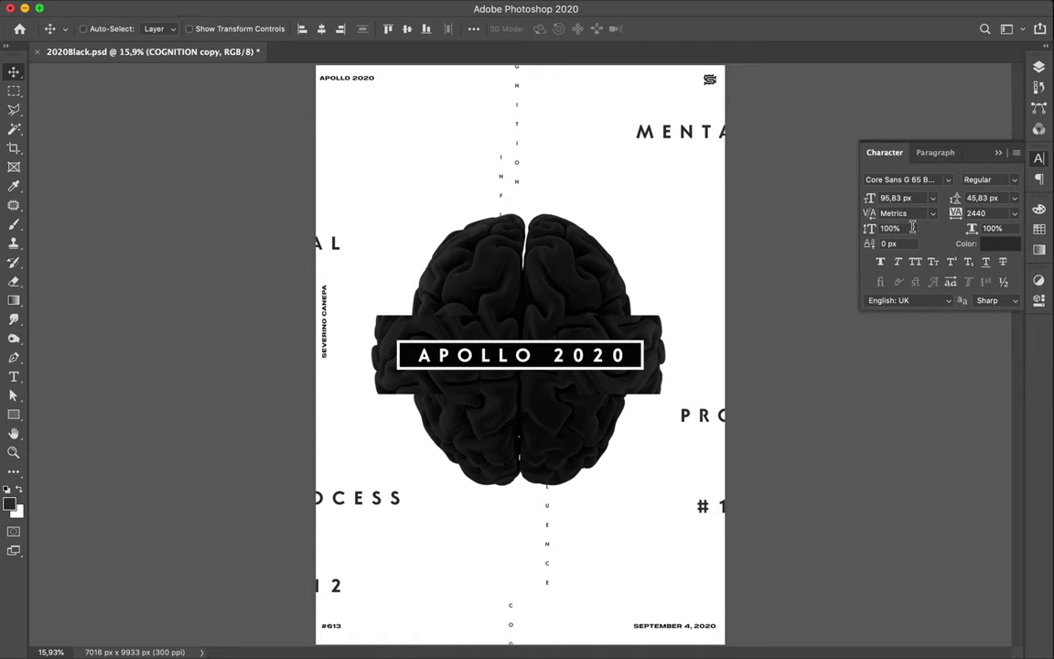
super+click(357, 170)
super+click(841, 363)
key(F7)
key(F7)
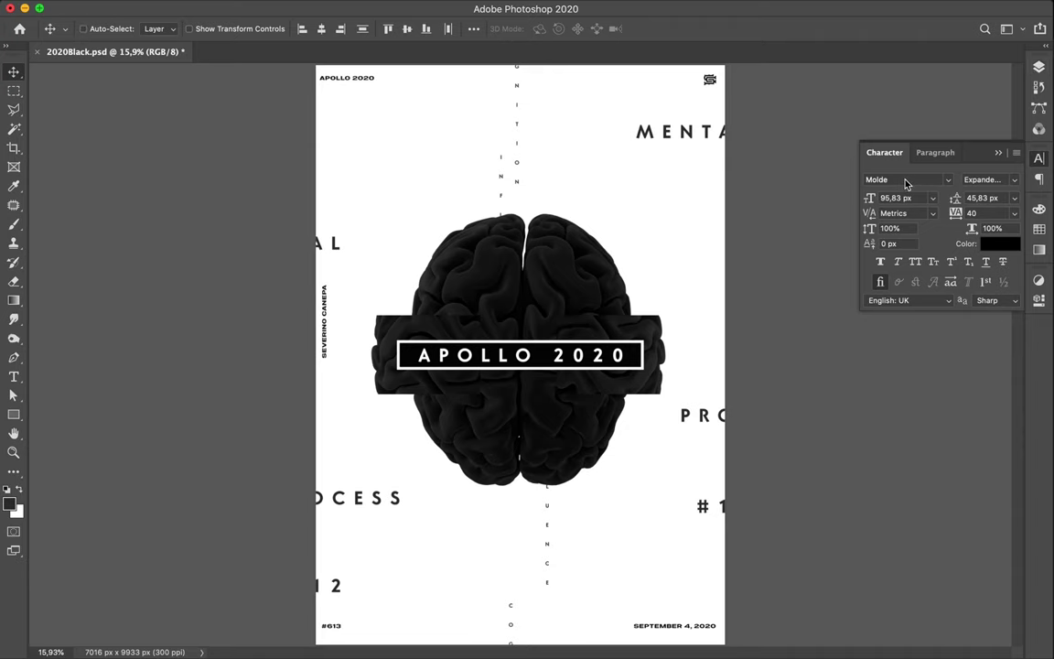
Change the small poster lettering's font to Core Sans G 45 Regular
click(906, 179)
key(super+v)
key(Return)
key(super+z)
click(948, 179)
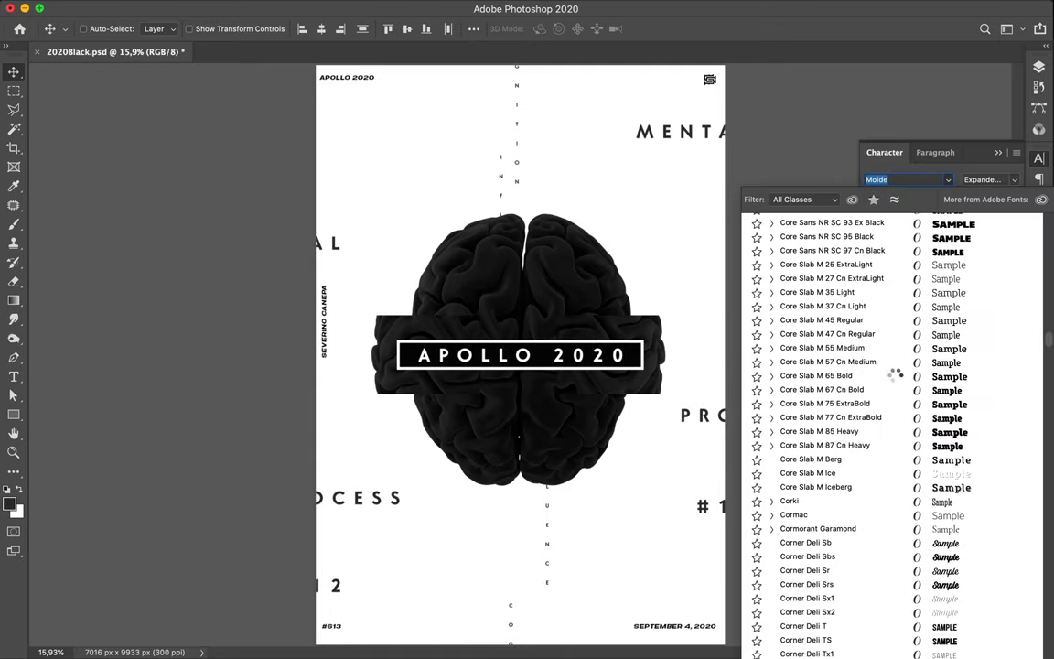
key(Up)
key(Up)
key(Up)
key(Up)
key(Up)
key(Up)
key(Up)
key(Up)
key(Up)
key(Up)
key(Up)
key(Up)
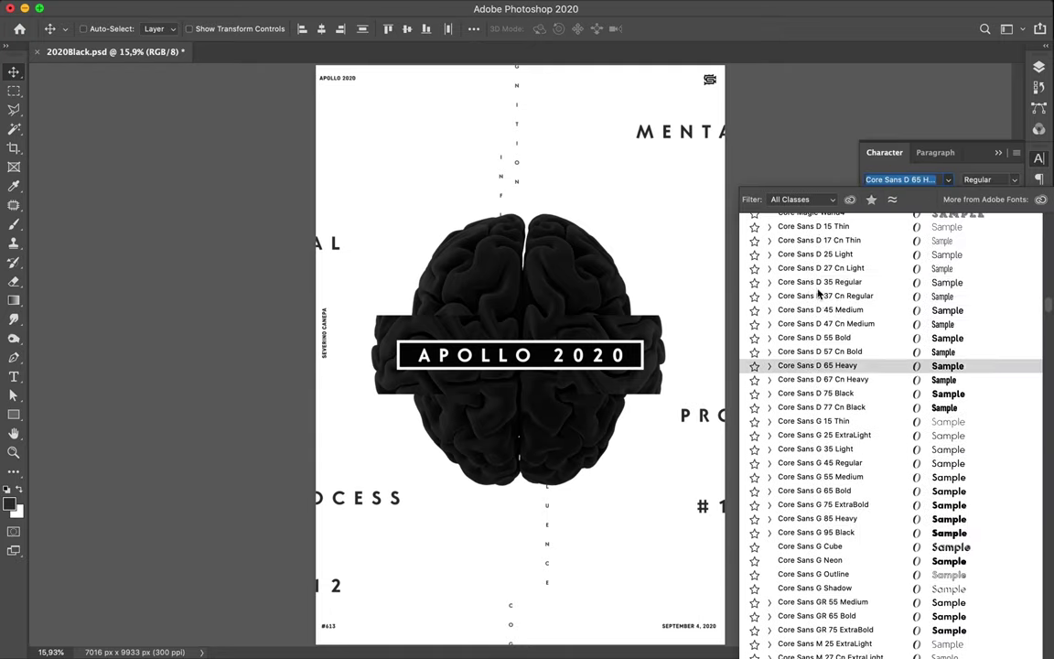
click(757, 463)
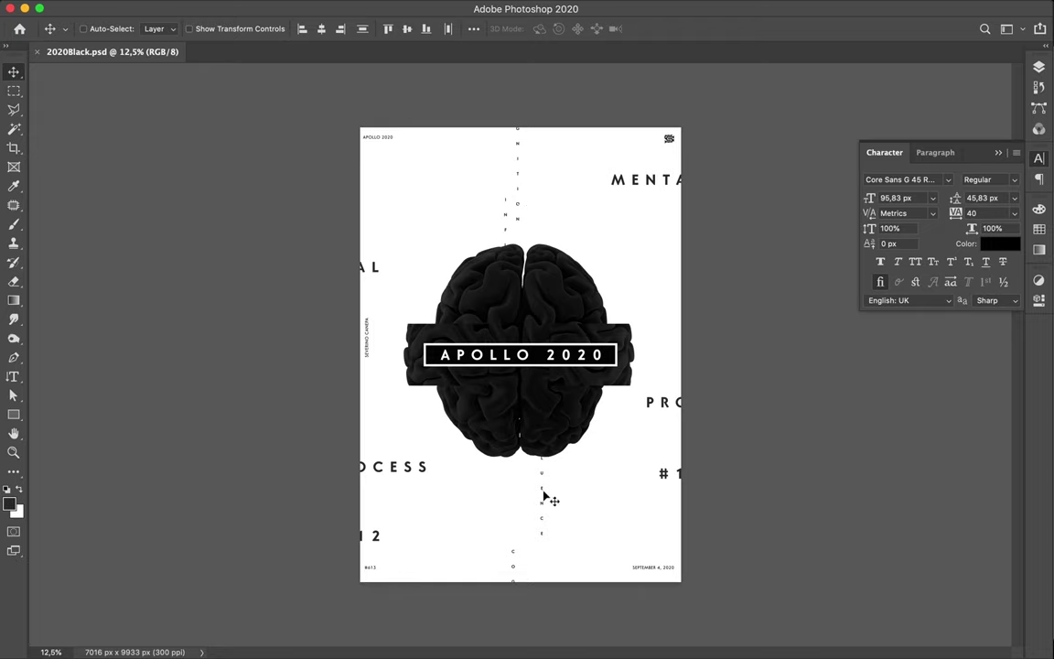
super+click(534, 553)
Shift vertical COGNITION slightly right and duplicate MENTAL onto the upper left above the brain
key(super)
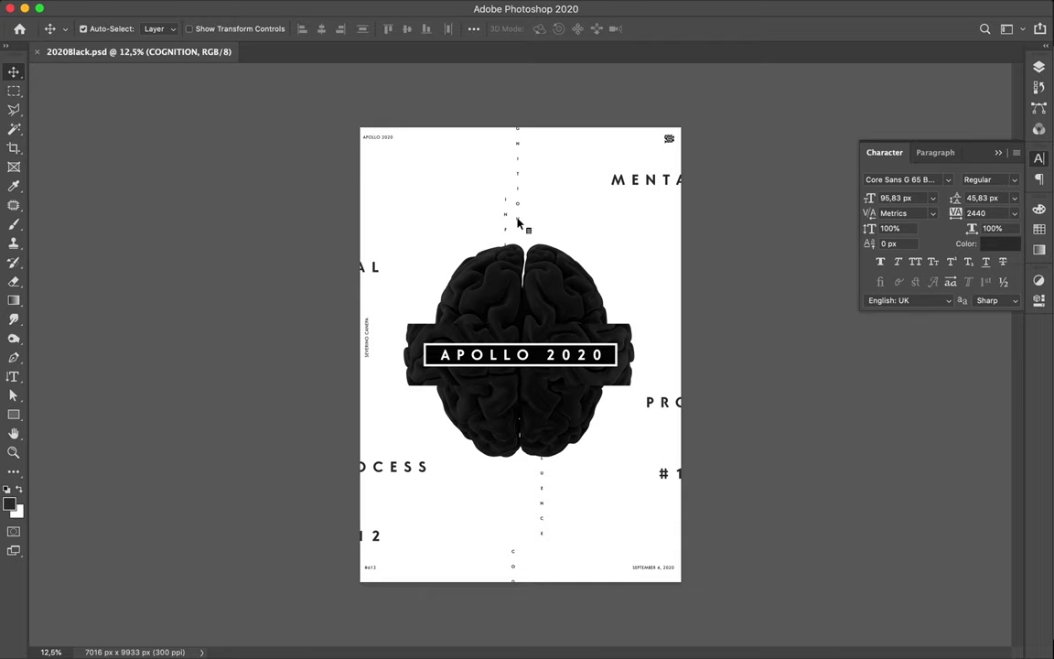
drag(523, 222, 513, 217)
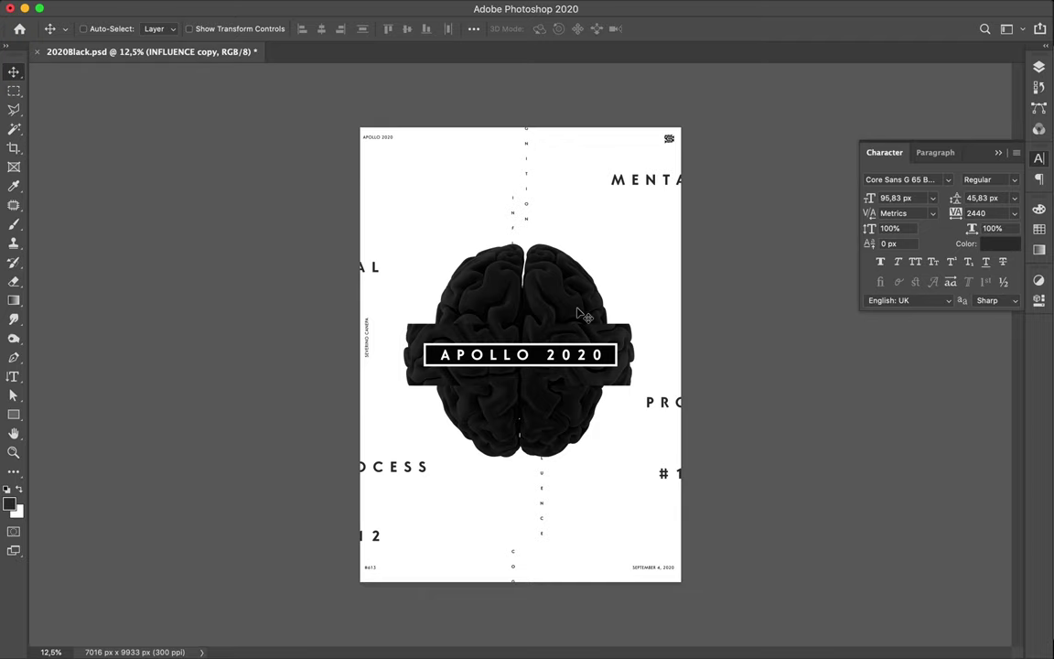
key(ctrl)
drag(663, 183, 430, 209)
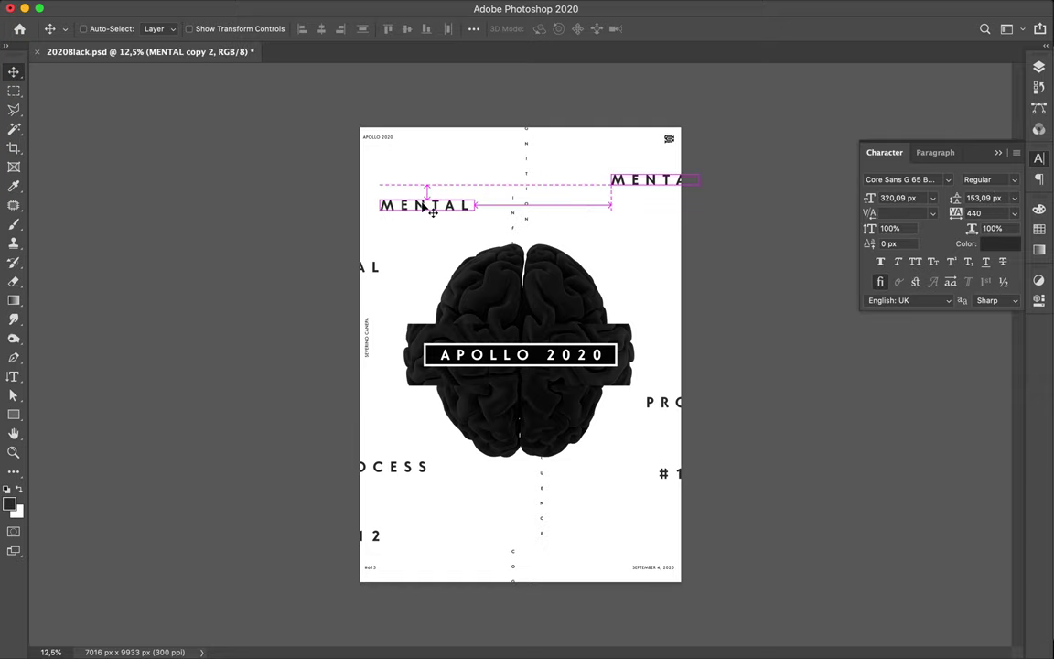
drag(423, 207, 421, 208)
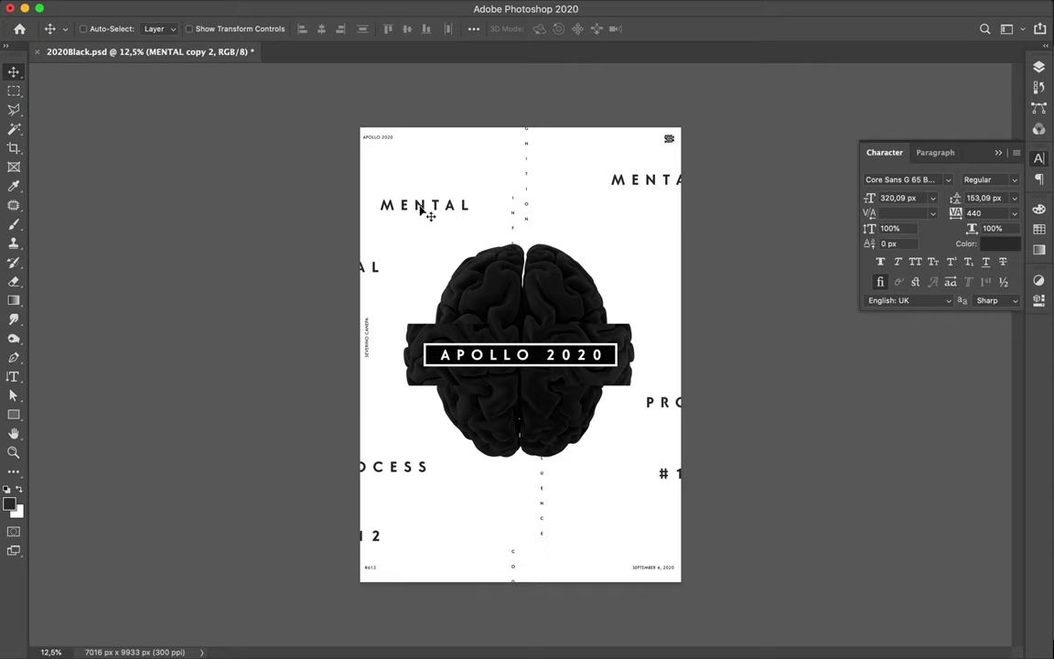
Retype the MENTAL copy text as the Japanese word アポロ
double_click(421, 207)
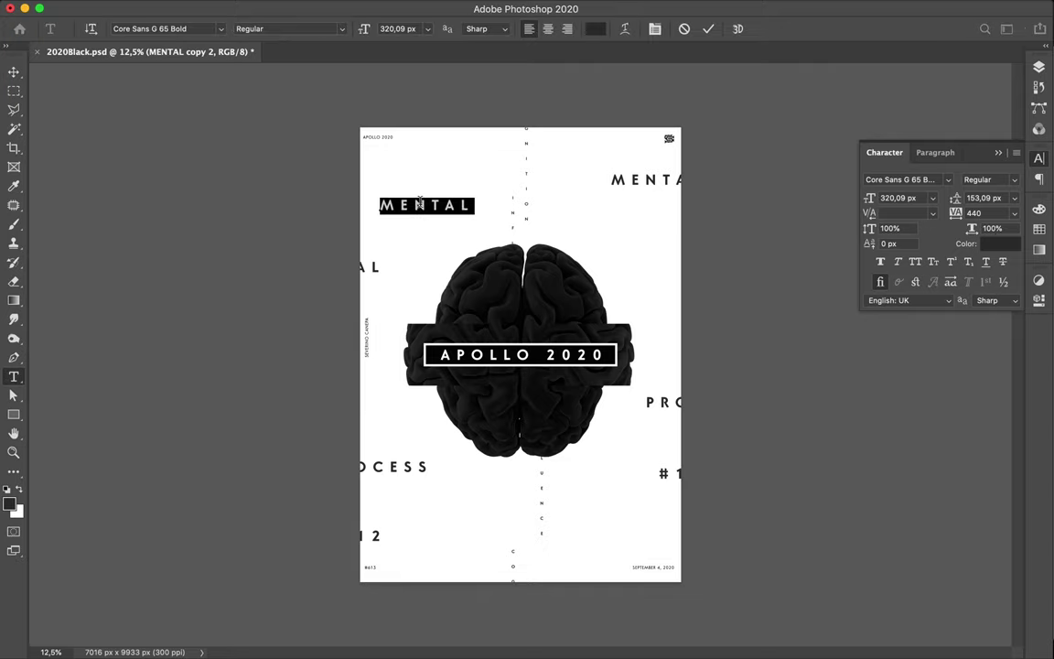
click(420, 204)
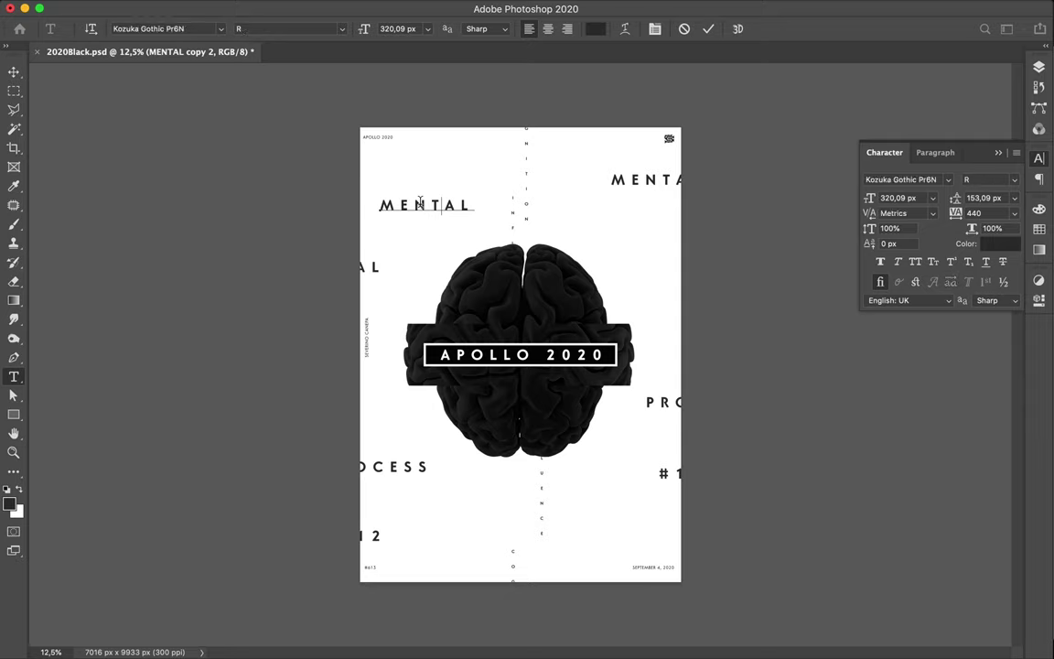
text(アポロ)
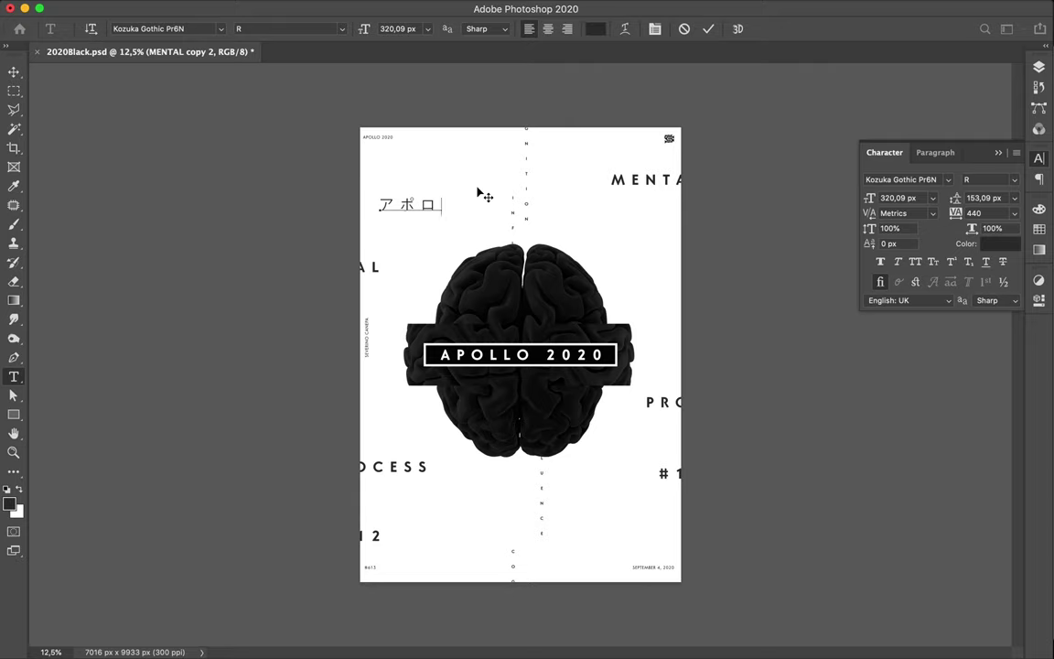
key(Return)
Nudge アポロ slightly right and set its Kozuka Gothic Pr6N weight to B
click(430, 209)
drag(448, 210, 449, 207)
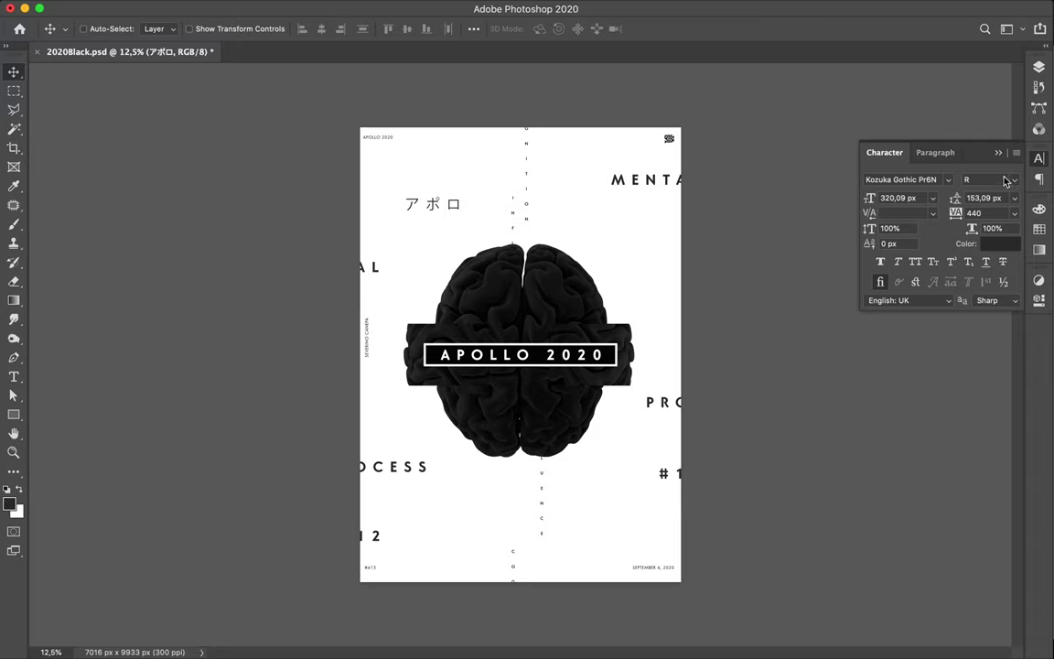
click(940, 181)
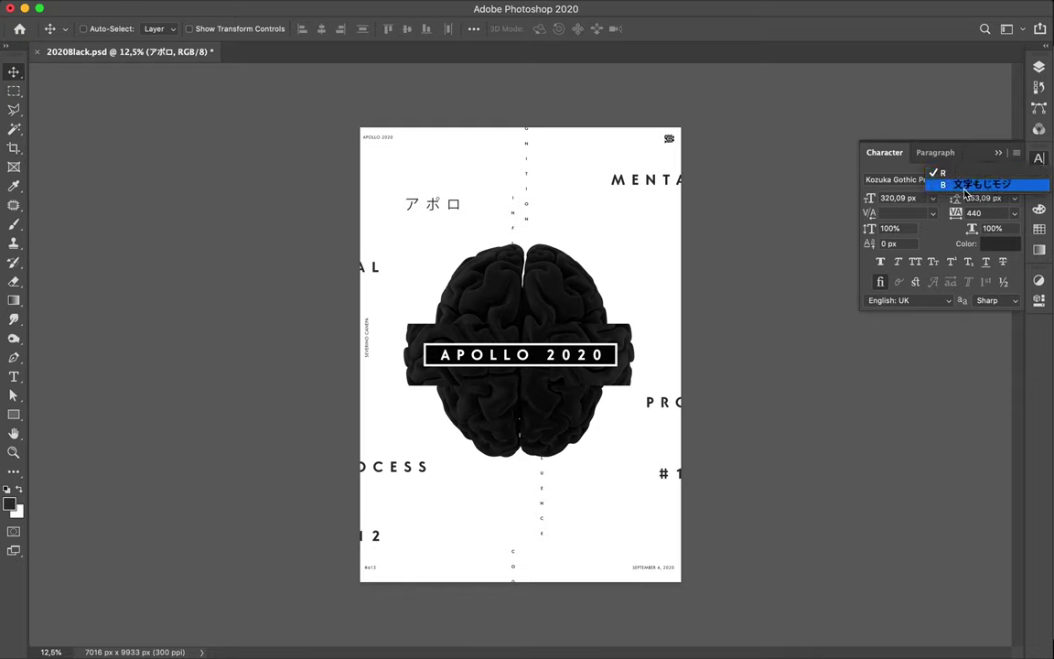
click(964, 189)
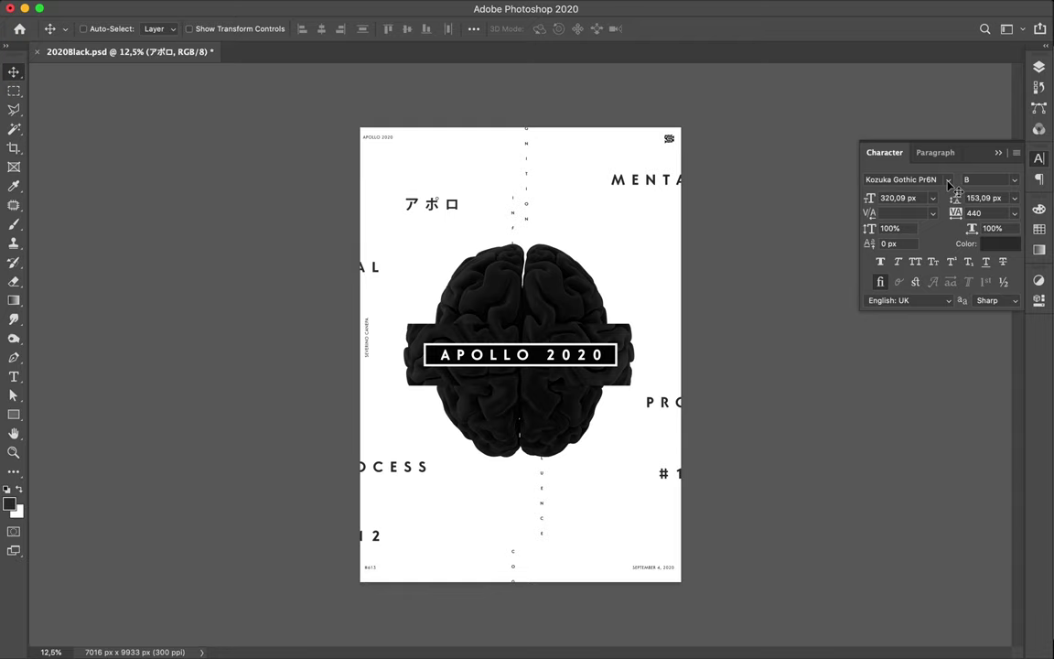
Change アポロ's font family from Kozuka Gothic to AR FangXinShuH7B5Std, HV weight
click(948, 180)
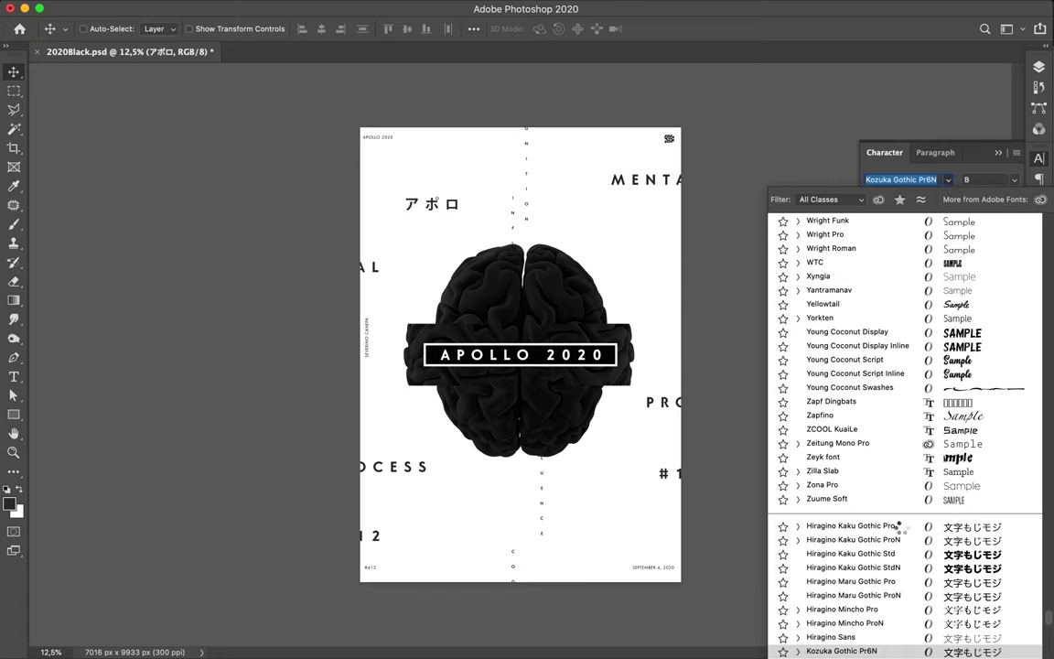
key(Page_Up)
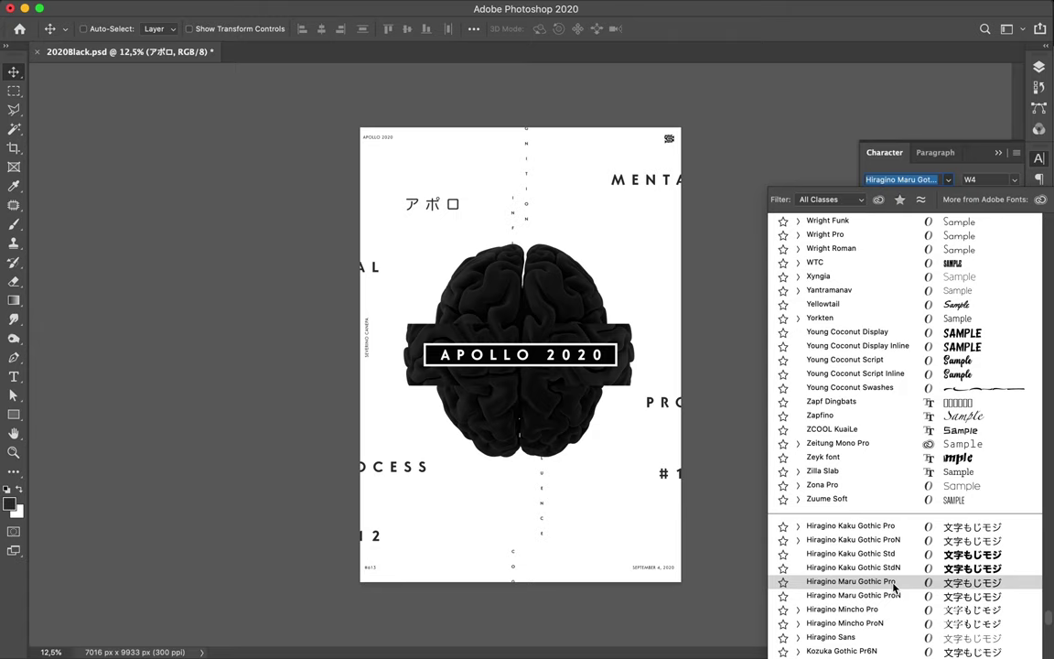
scroll(894, 587, down, 2)
scroll(894, 587, down, 2)
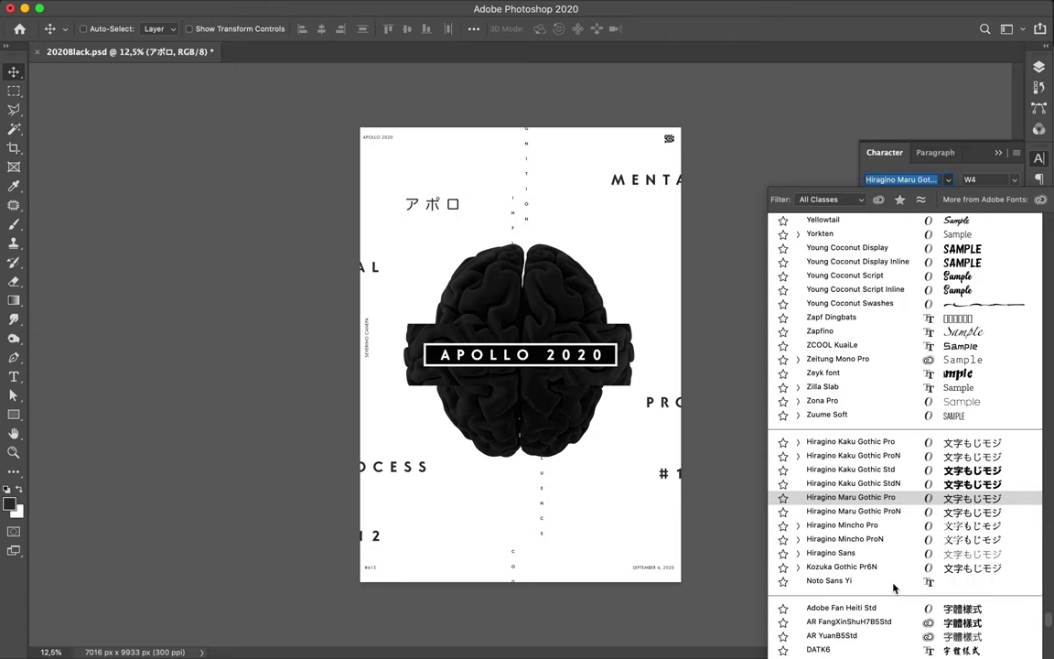
scroll(894, 586, down, 2)
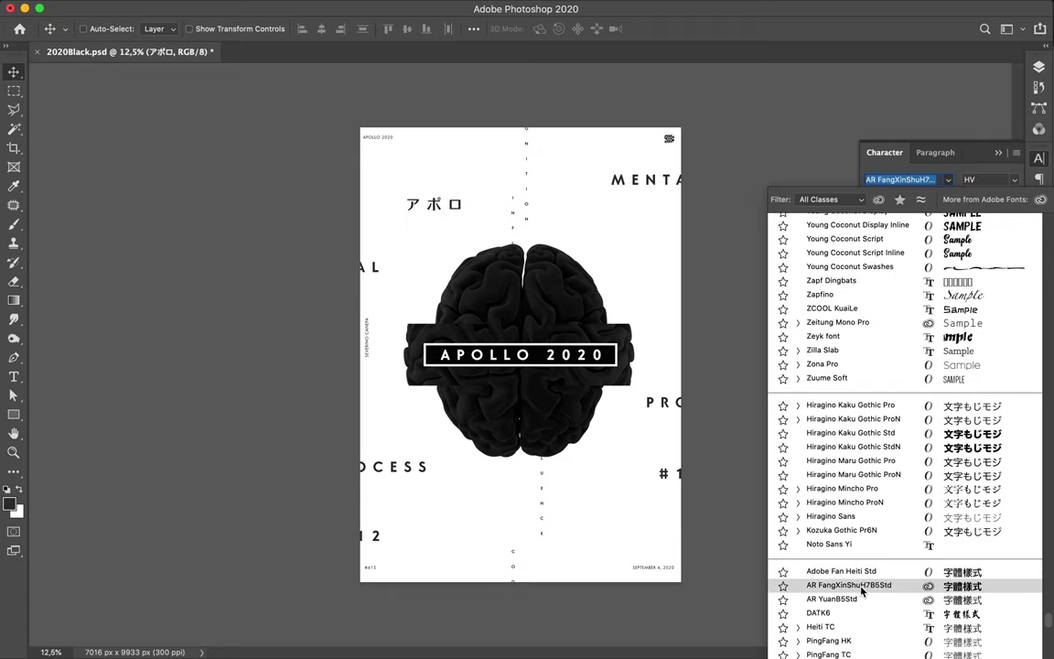
scroll(861, 591, down, 3)
click(861, 591)
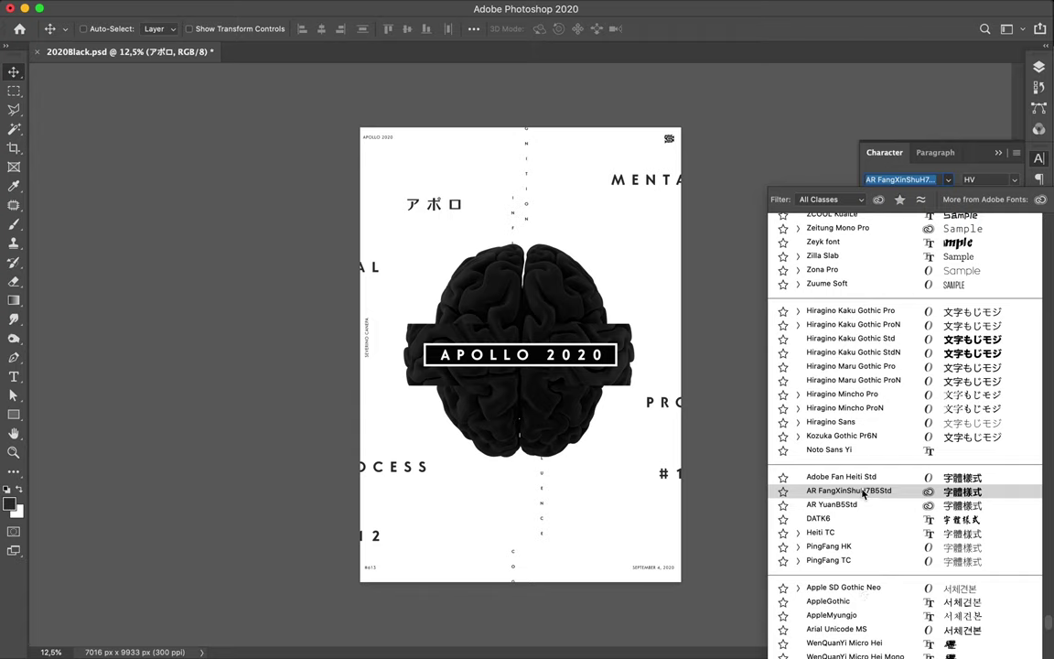
click(863, 491)
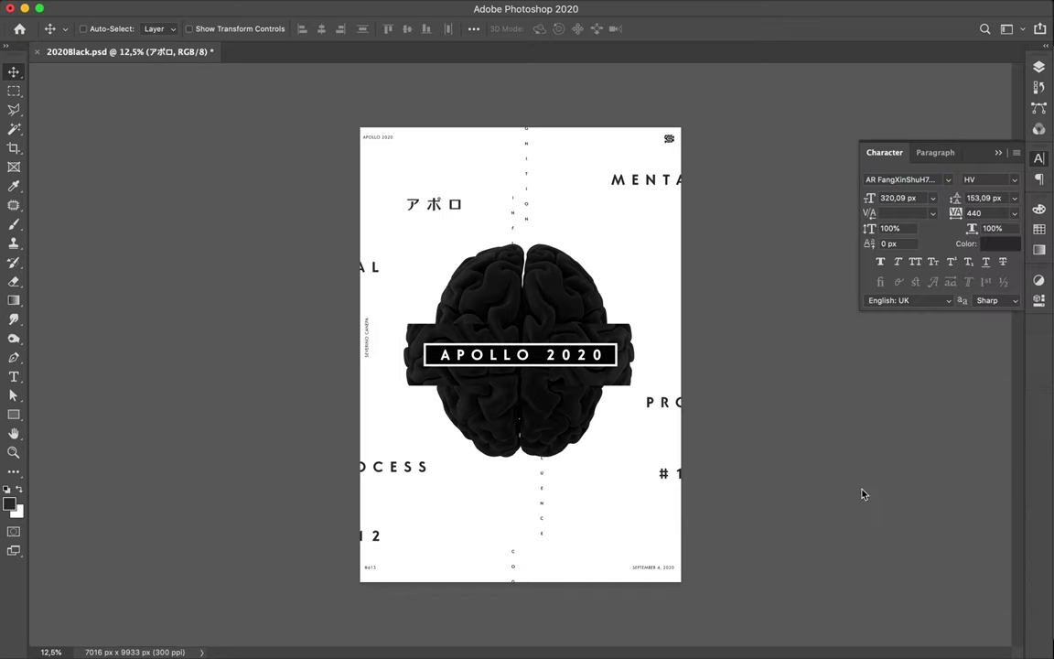
click(1014, 181)
click(1014, 173)
key(ctrl+plus)
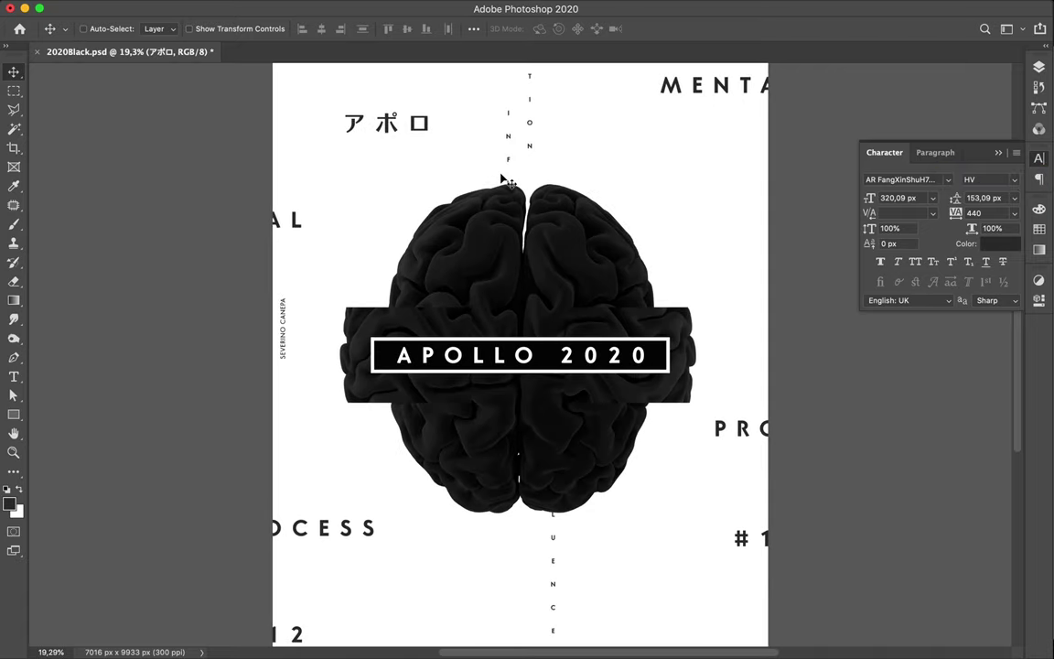
scroll(502, 180, up, 2)
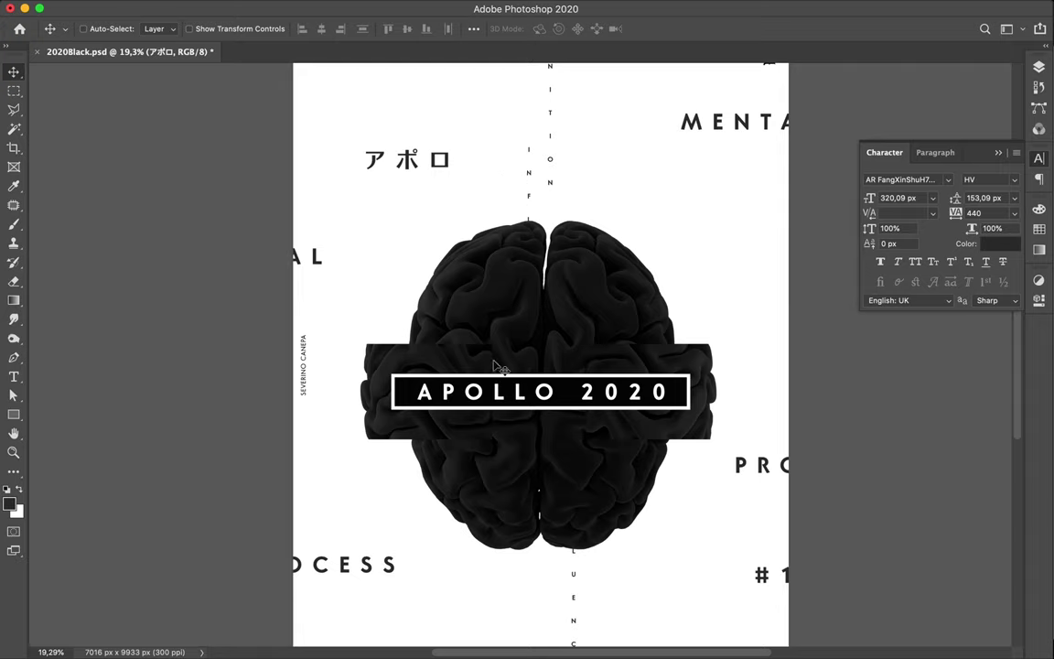
double_click(409, 165)
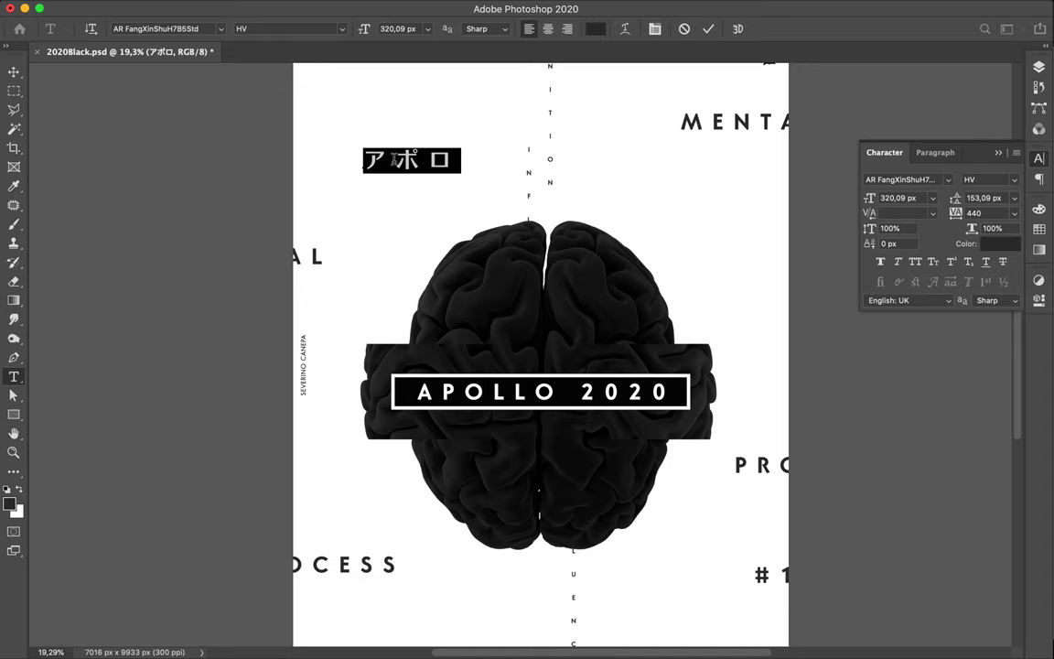
click(394, 160)
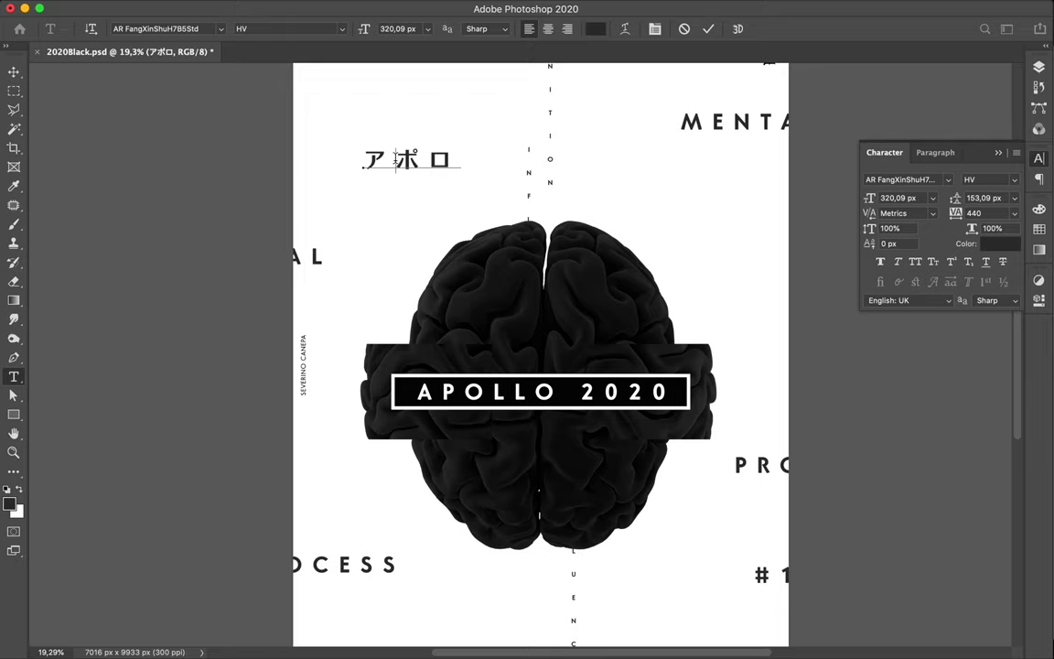
key(Escape)
key(v)
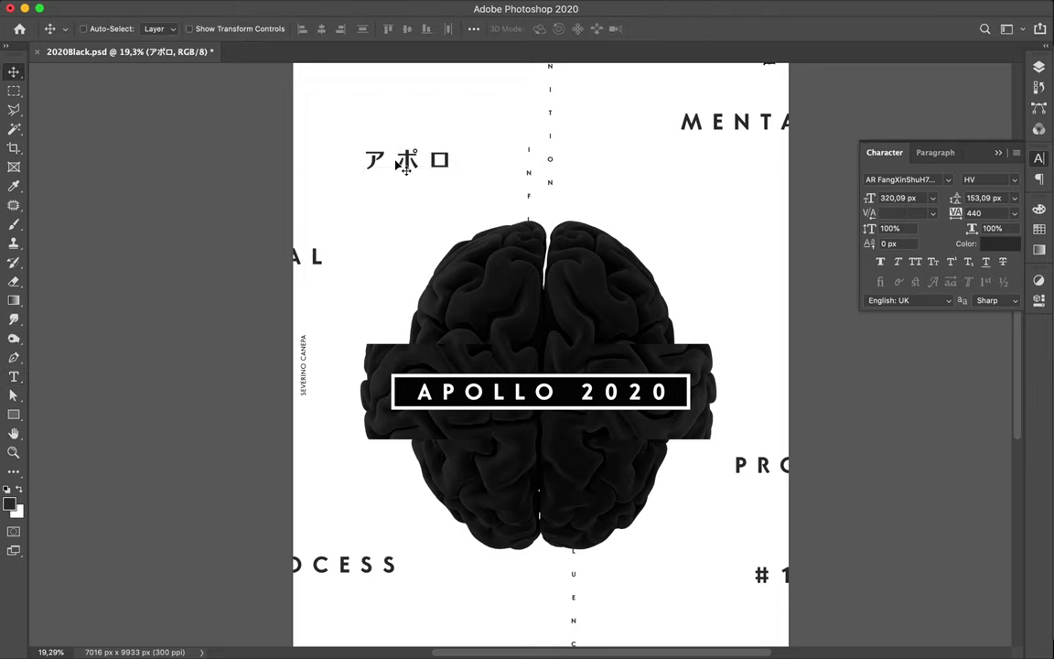
Duplicate アポロ to the upper right and shrink the copy to about a third
drag(407, 163, 643, 174)
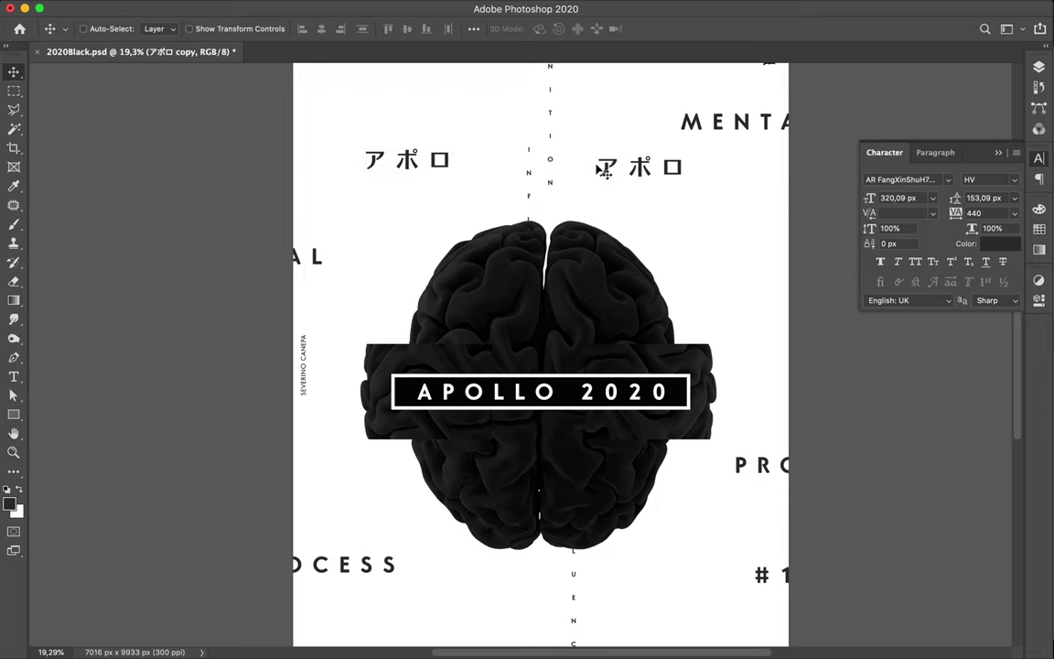
key(ctrl+t)
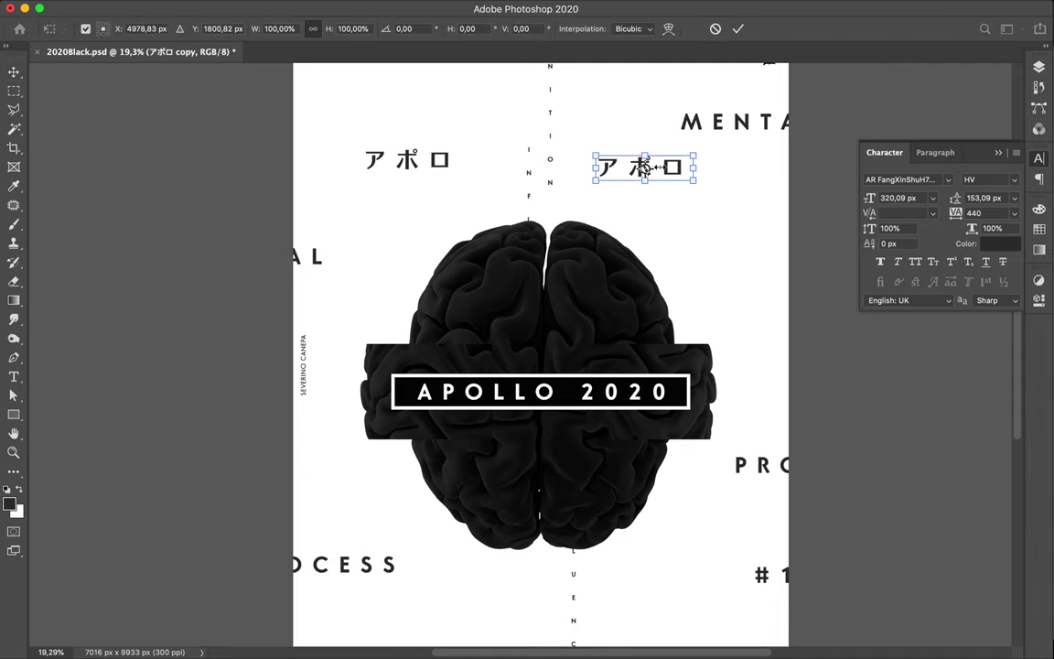
drag(595, 167, 674, 167)
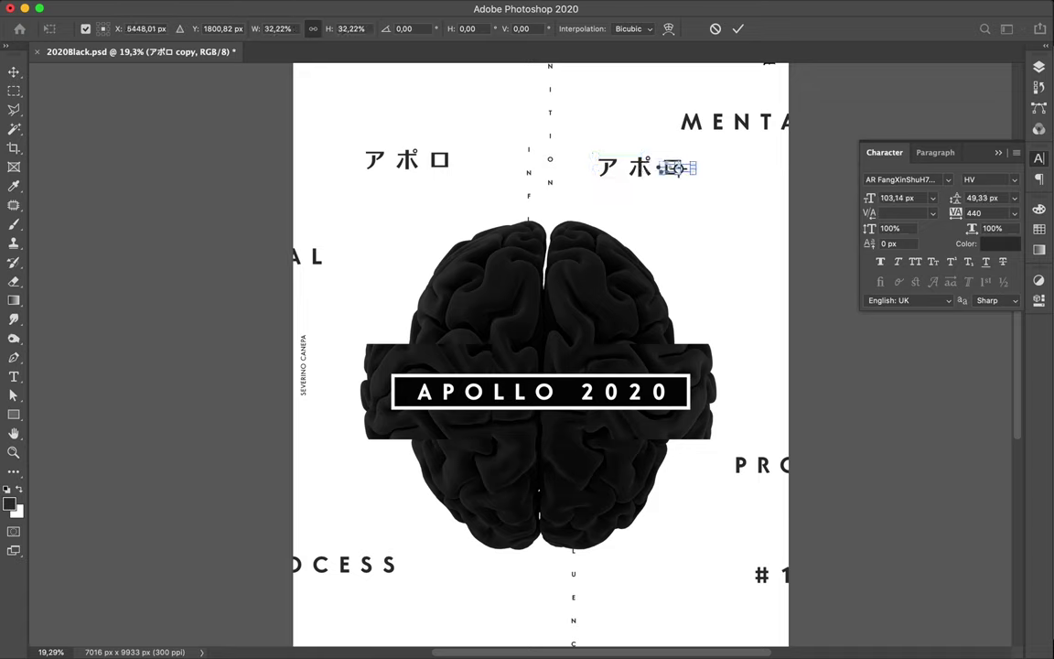
key(Return)
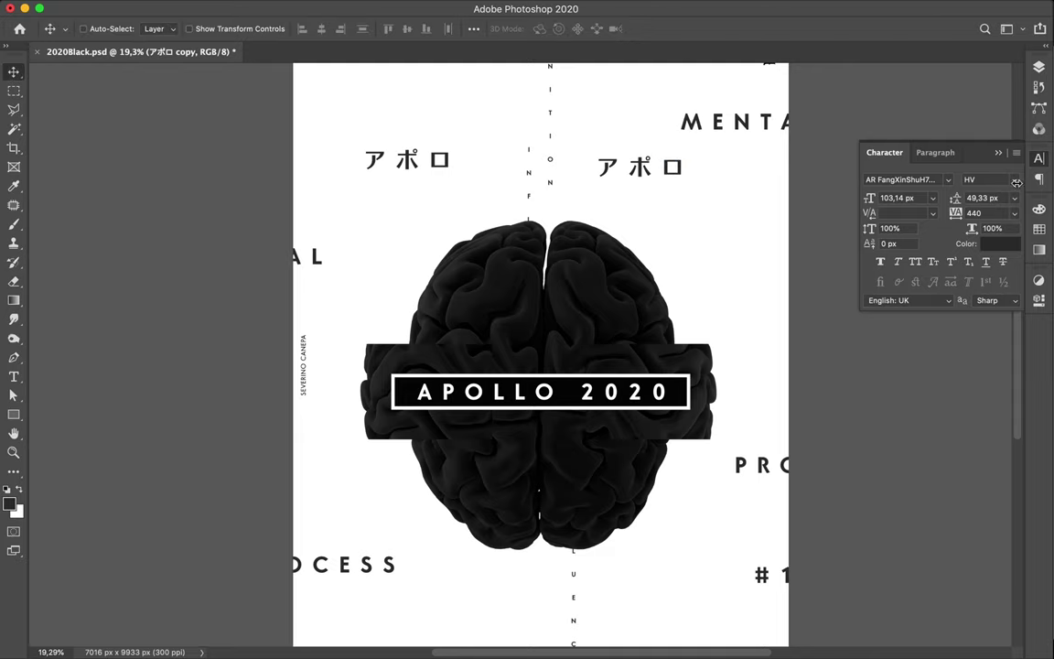
Keep the current font and HV weight, and Alt-drag another small アポロ copy below MENTA
click(1006, 179)
click(956, 173)
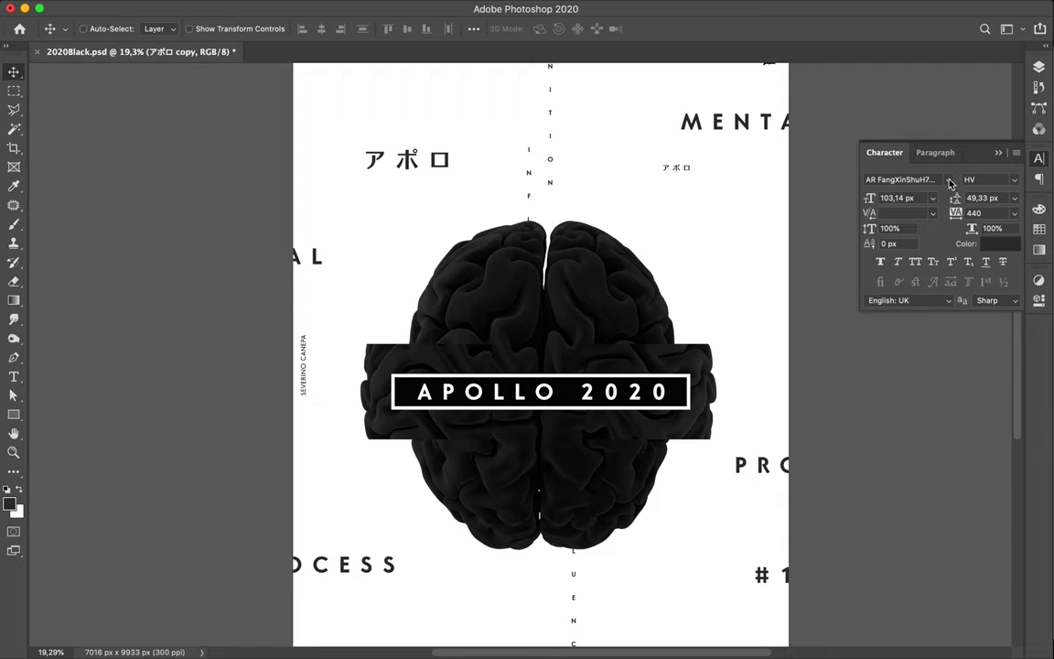
click(950, 180)
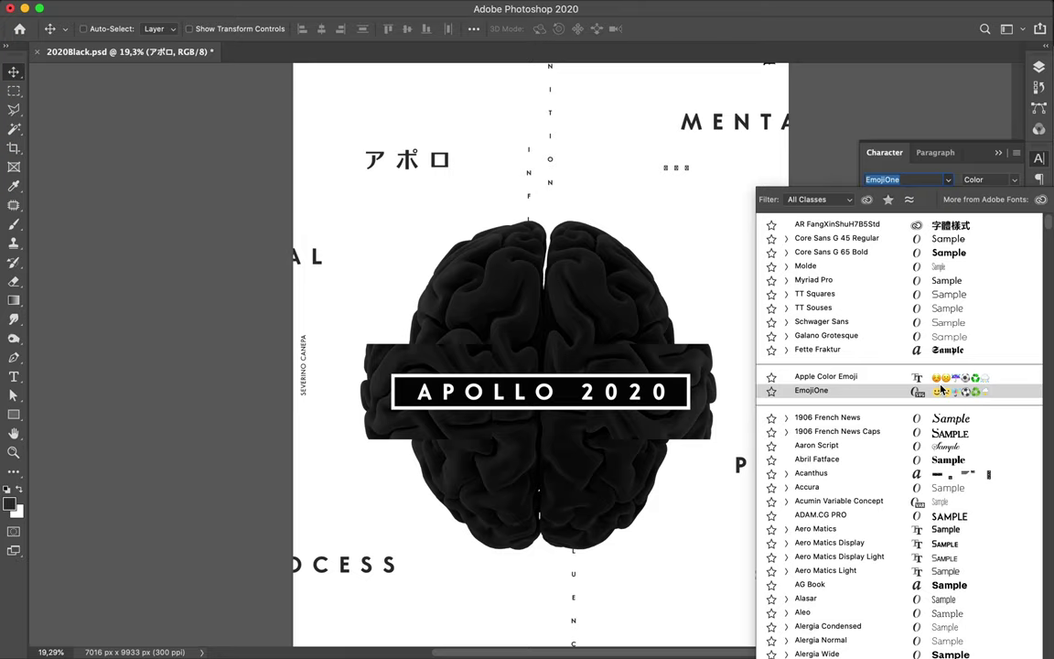
scroll(651, 193, down, 10)
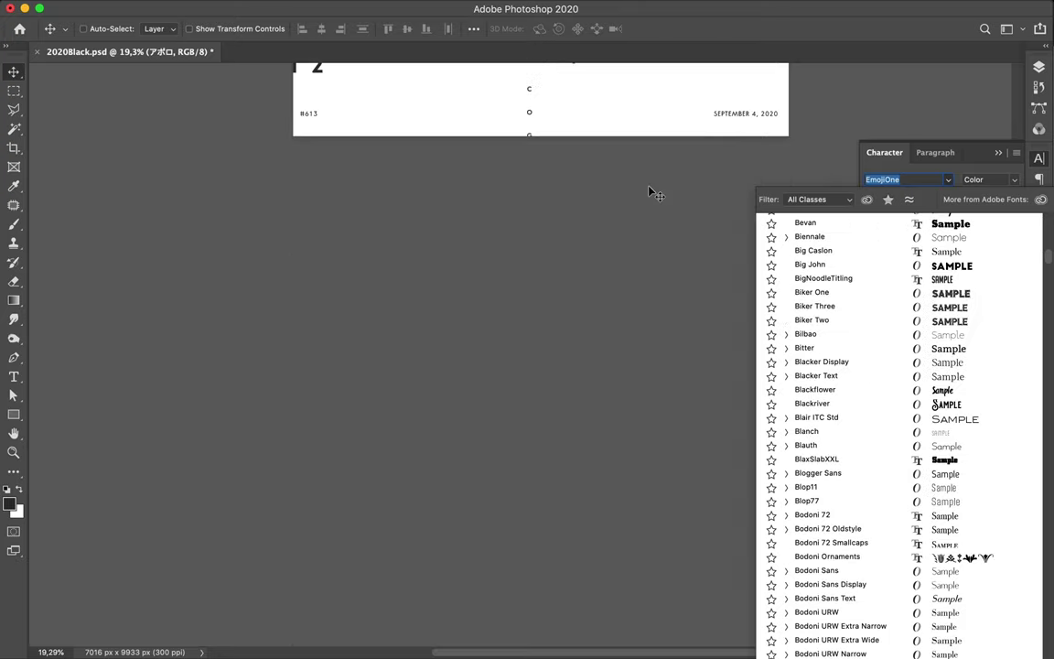
key(Escape)
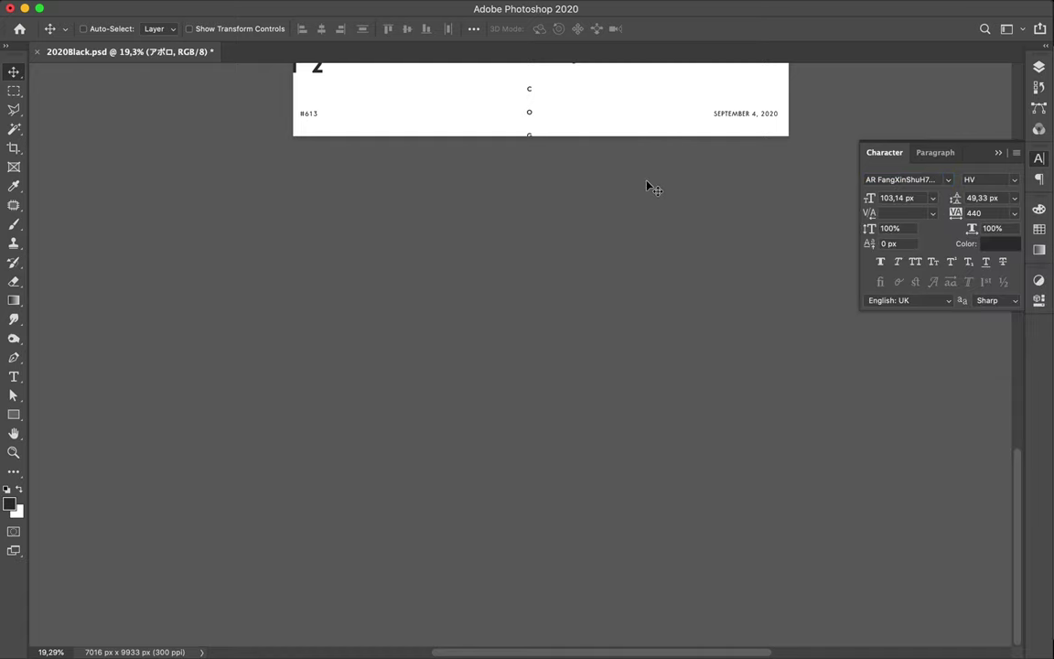
scroll(653, 189, up, 5)
scroll(653, 189, up, 4)
scroll(654, 188, up, 1)
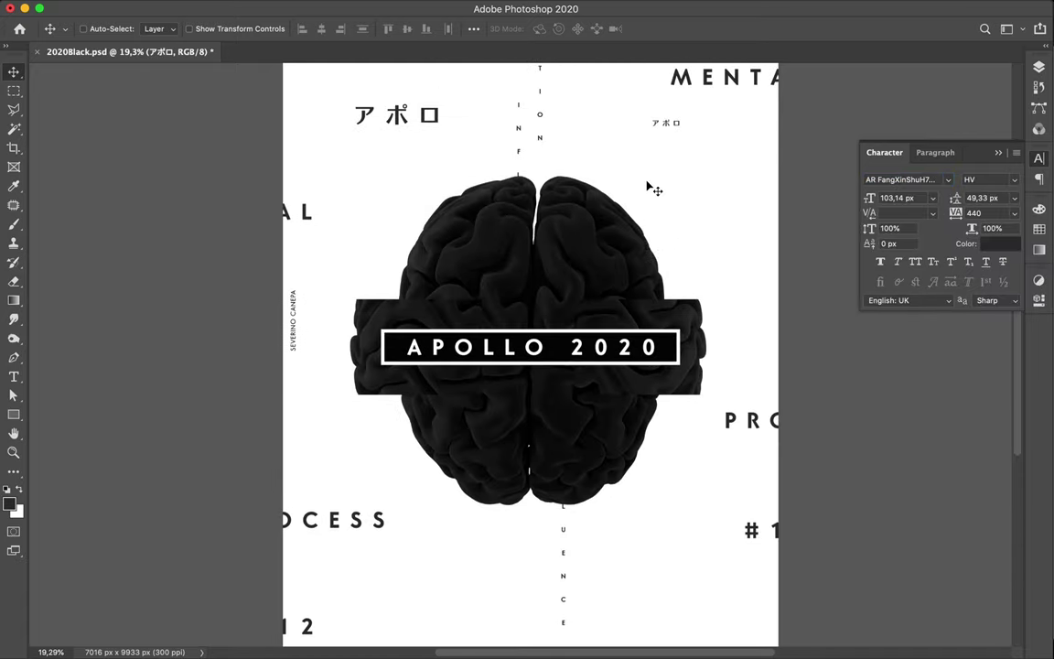
scroll(649, 185, up, 2)
drag(666, 196, 615, 202)
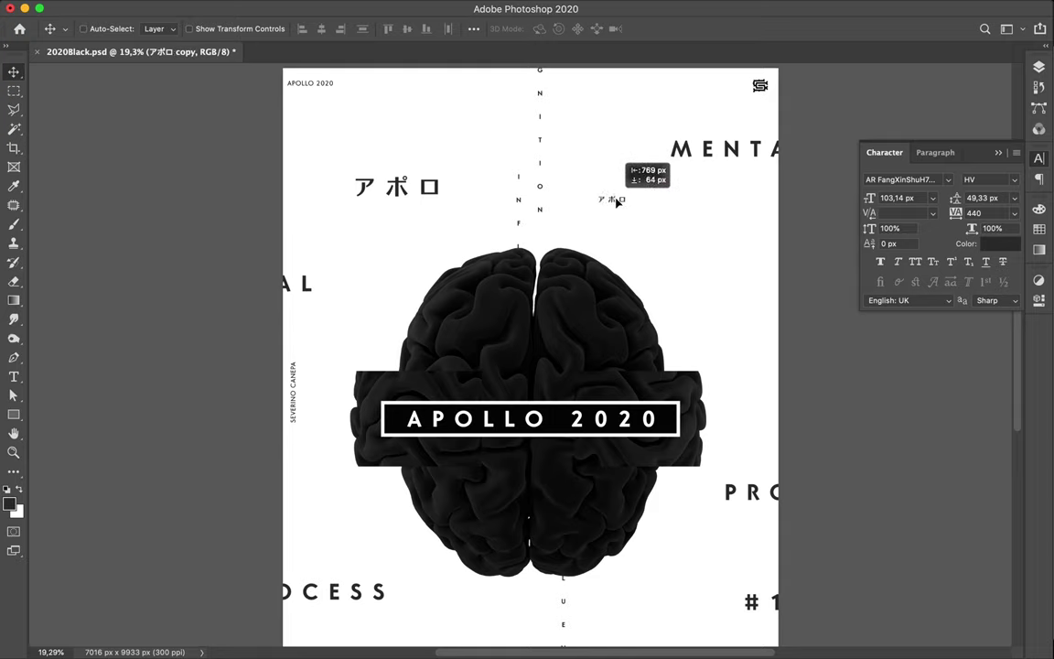
drag(615, 202, 620, 202)
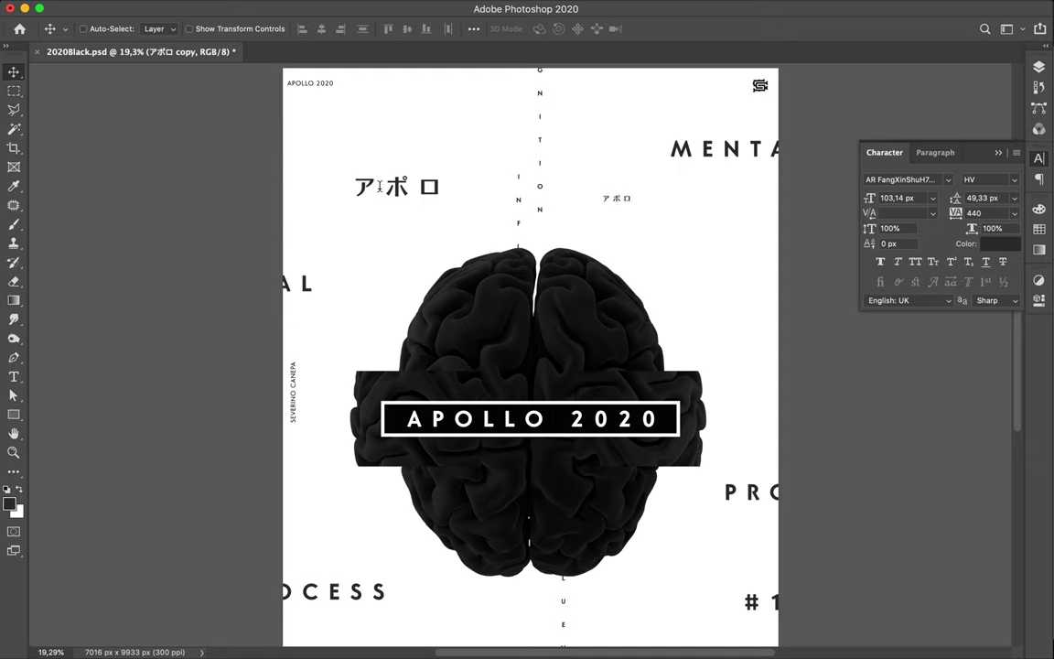
Tighten the kerning between ア and ポ in the large アポロ heading
double_click(380, 186)
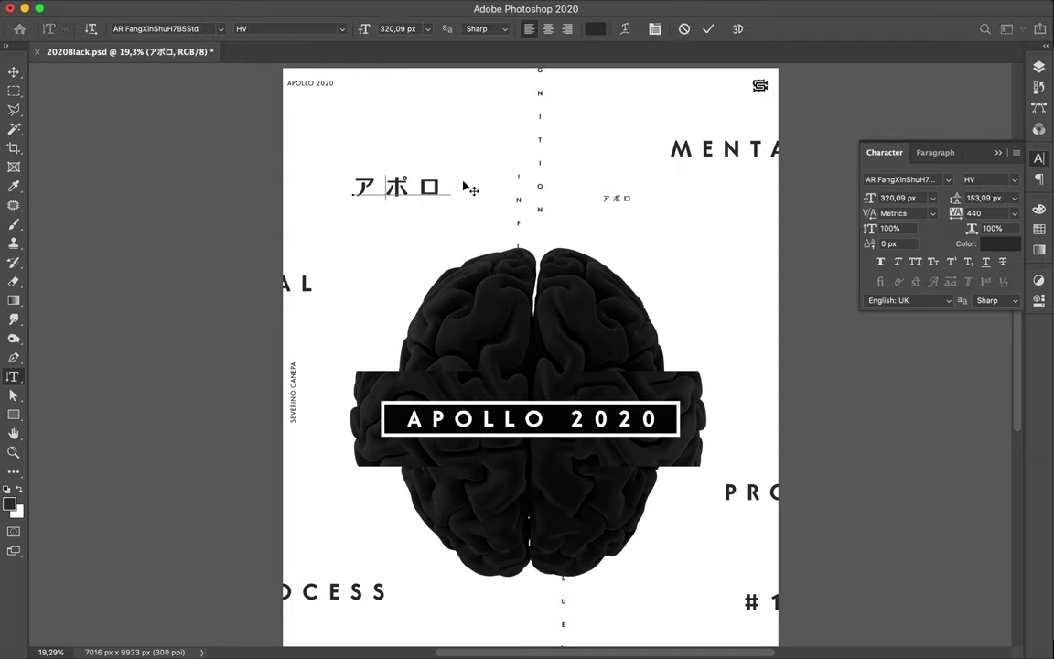
key(alt+Left)
key(alt+Left)
key(alt+Left)
key(alt+Left)
key(alt+Left)
key(alt+Left)
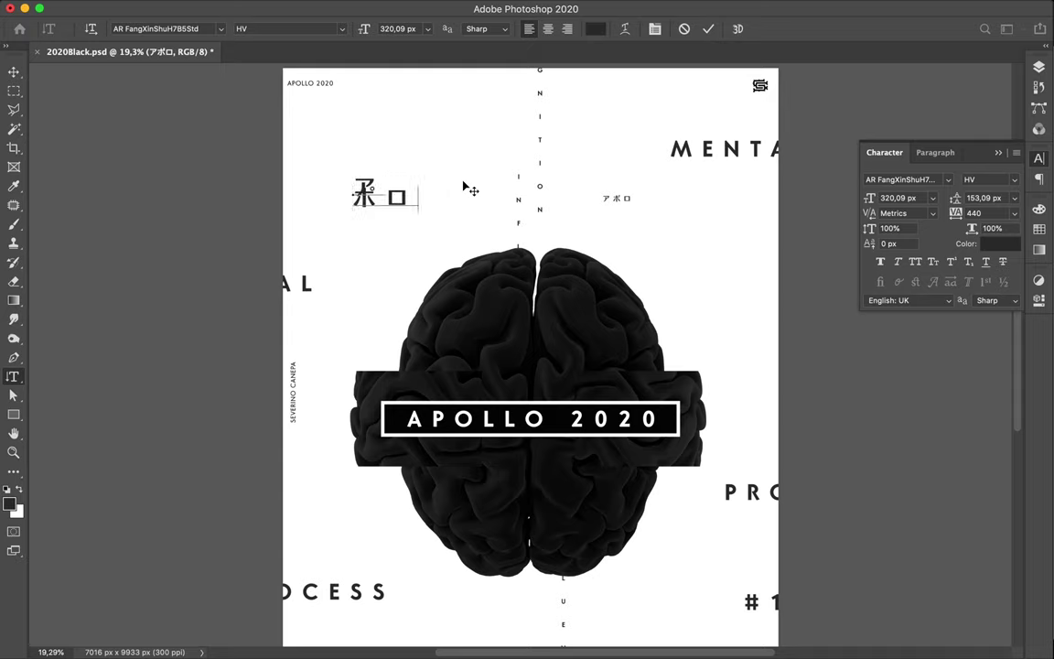
key(alt+Left)
key(alt+Left)
key(alt+Left)
key(alt+Left)
key(alt+Left)
key(alt+Left)
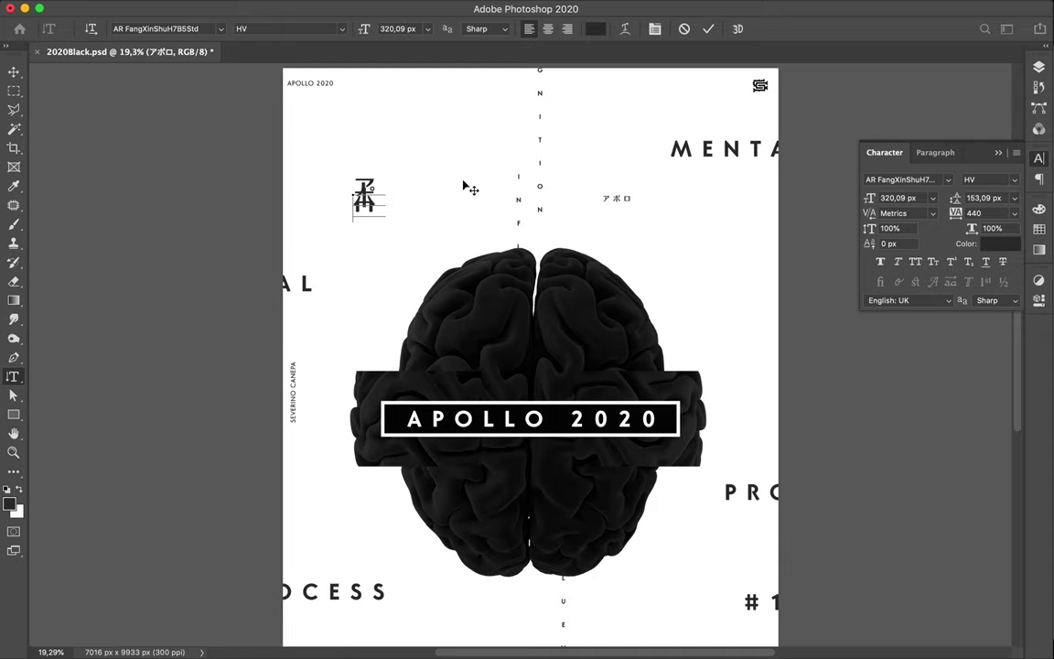
key(super+h)
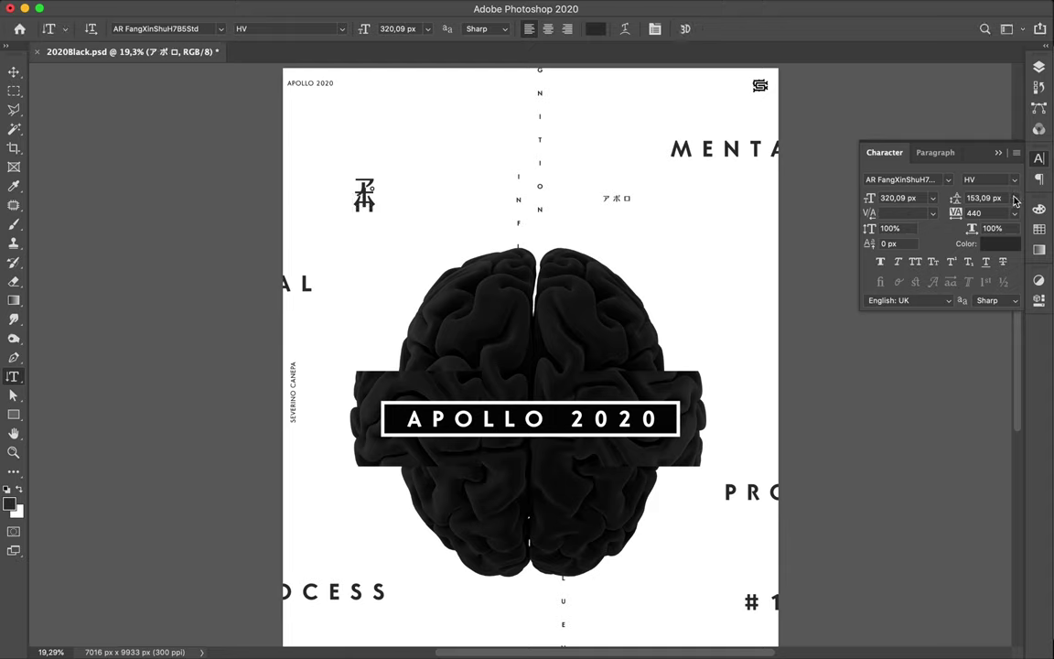
Raise the heading's leading to 289 px so its three characters stack cleanly
click(1014, 199)
click(964, 200)
drag(957, 199, 970, 197)
drag(967, 197, 972, 201)
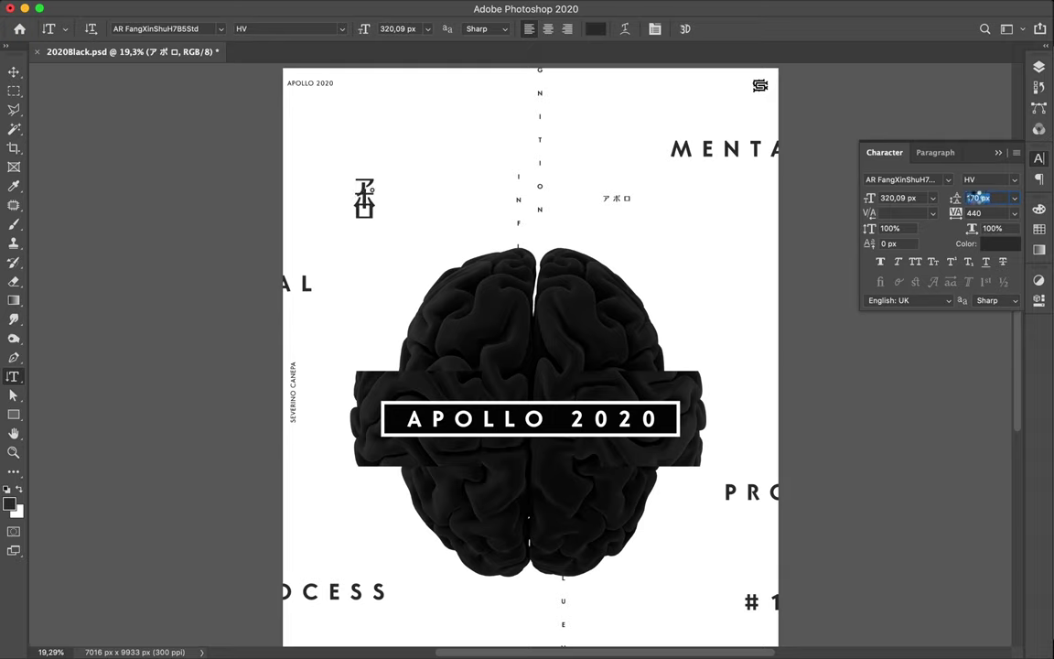
drag(979, 201, 980, 203)
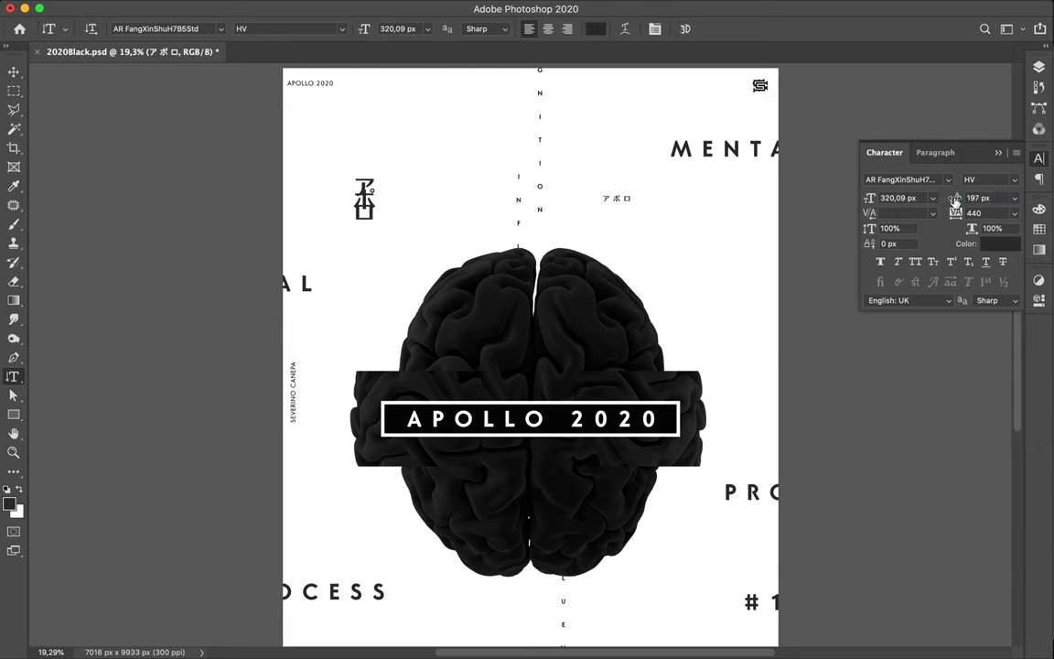
click(984, 198)
drag(984, 195, 1014, 196)
mouse_move(1013, 196)
mouse_down()
mouse_move(695, 175)
mouse_move(722, 171)
mouse_up()
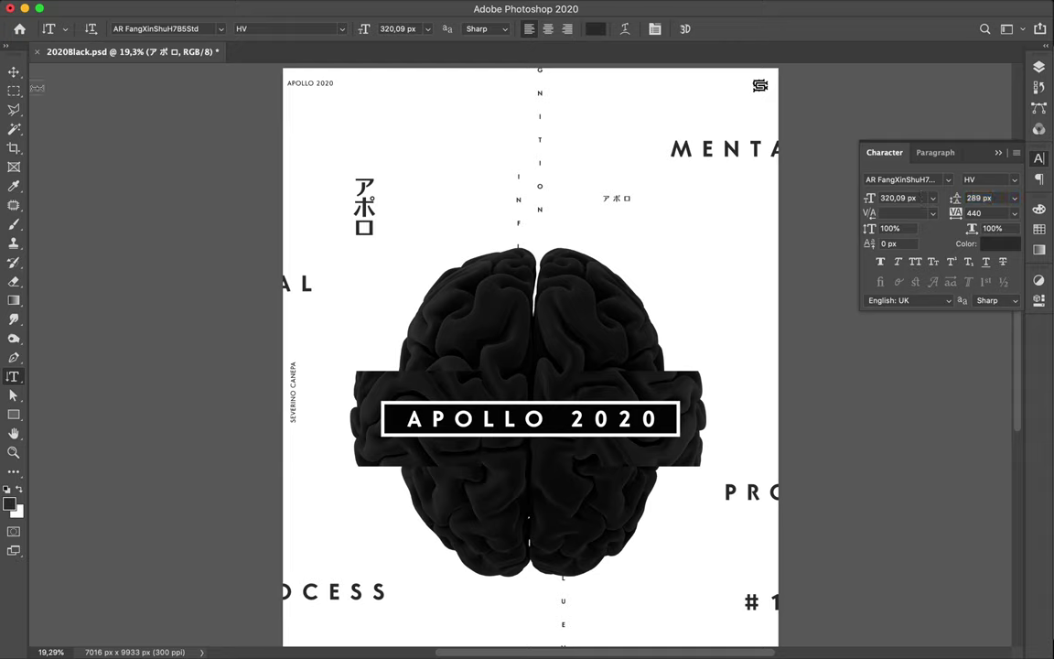
click(14, 70)
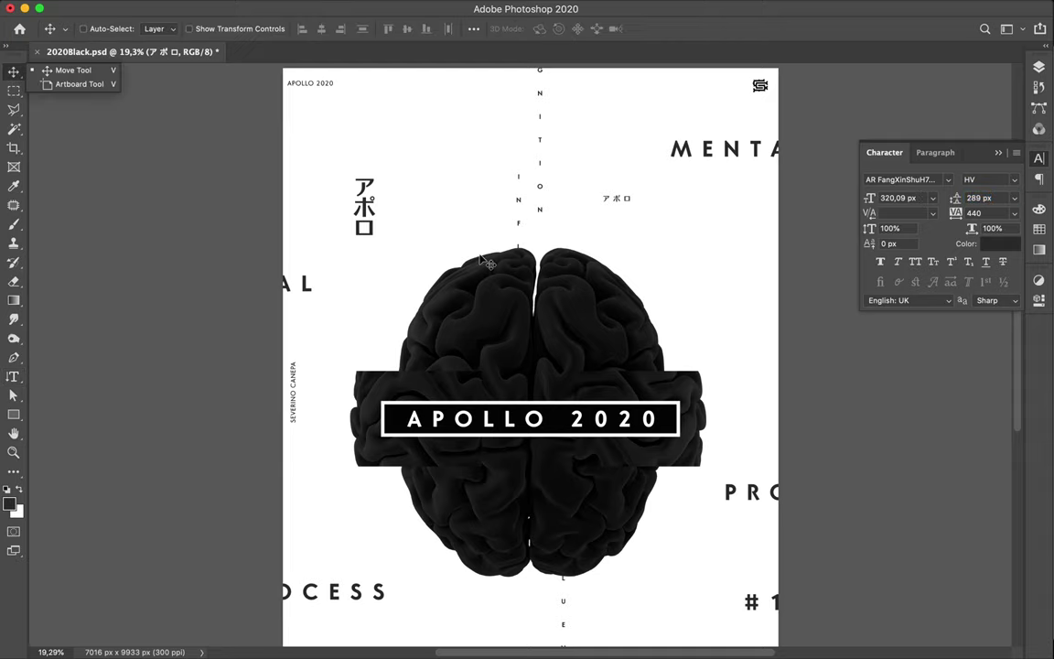
Scale the stacked アポロ heading up to about 705% toward the top-left
key(ctrl+t)
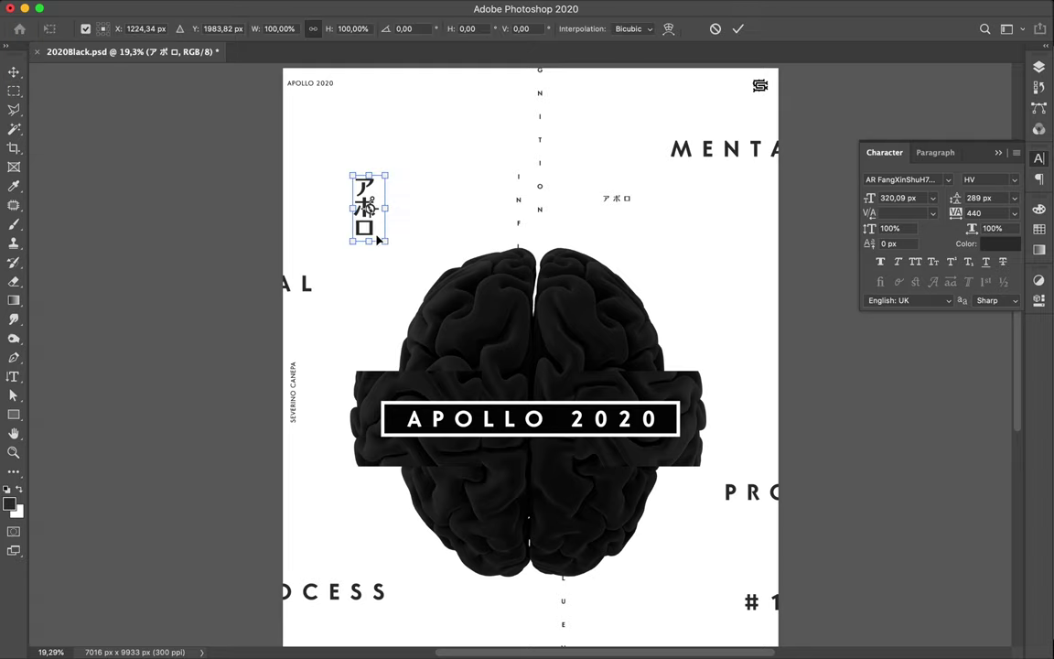
drag(384, 242, 577, 471)
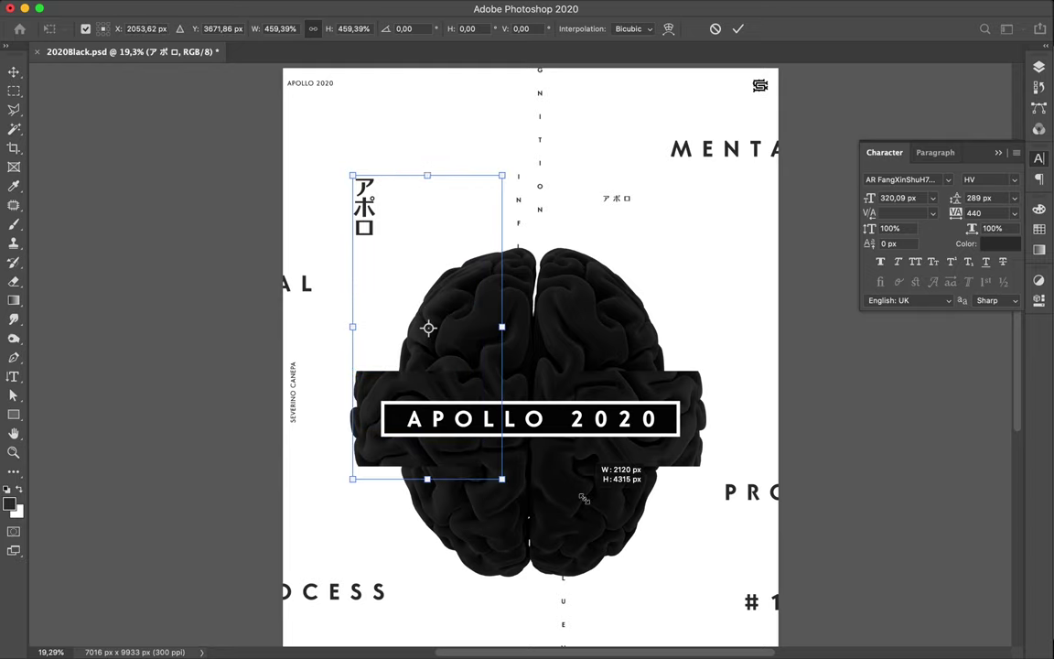
drag(577, 471, 603, 512)
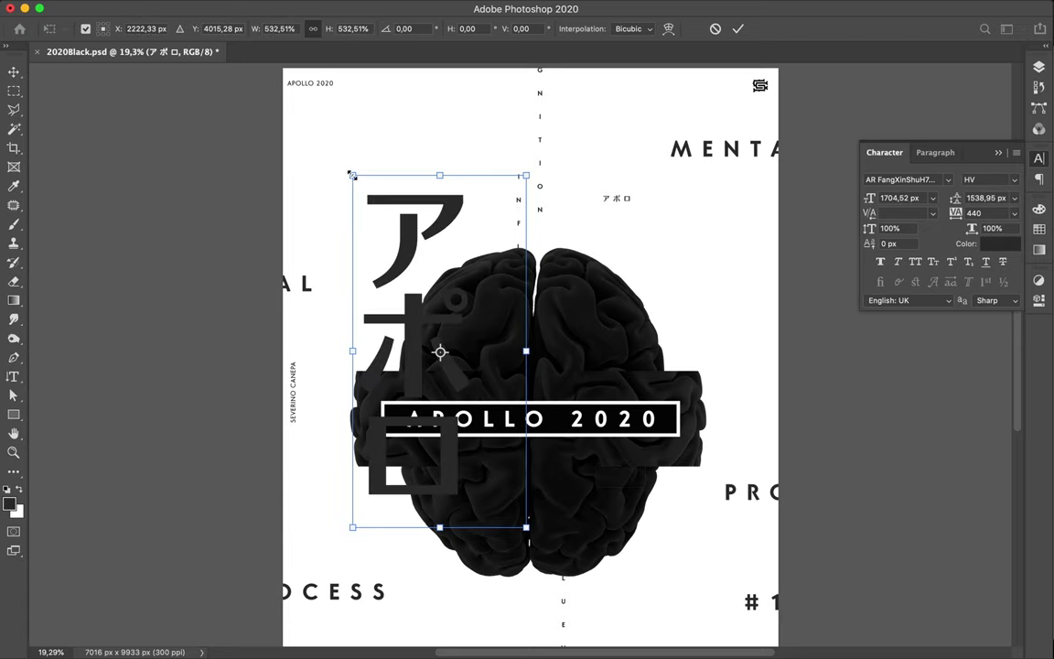
drag(351, 174, 281, 68)
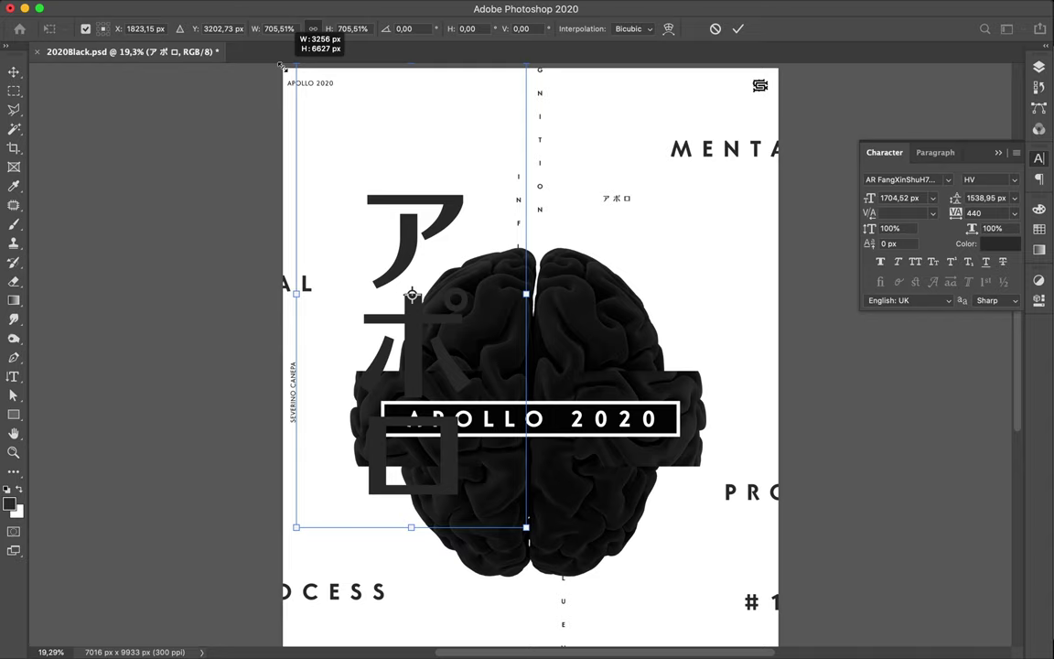
drag(281, 68, 281, 68)
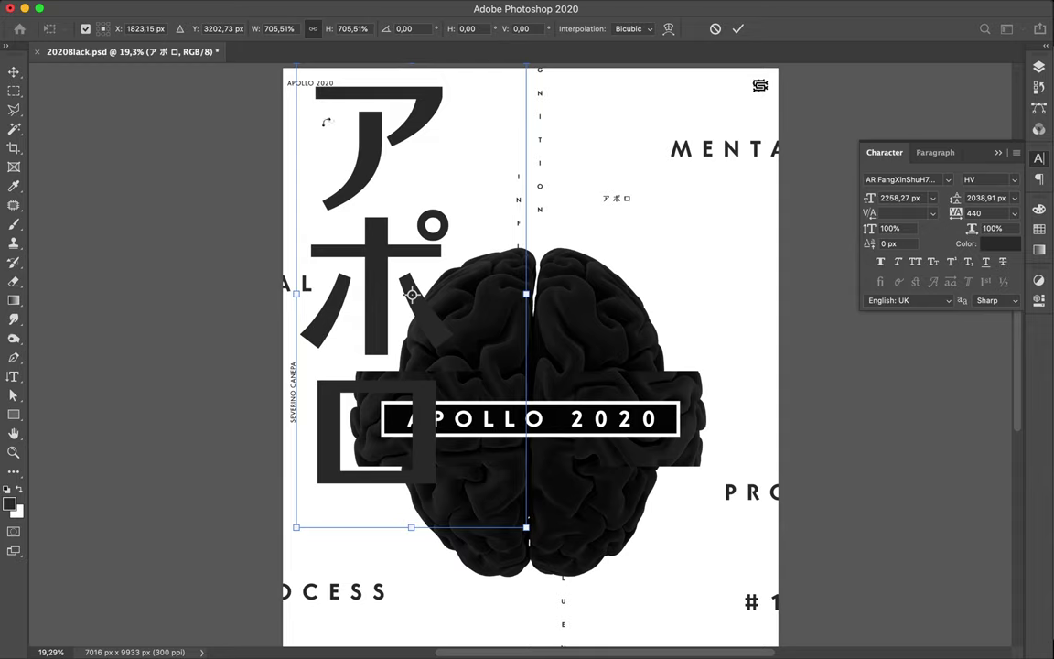
Move the giant アポロ down the left side behind the brain and show the Layers panel
drag(370, 139, 374, 186)
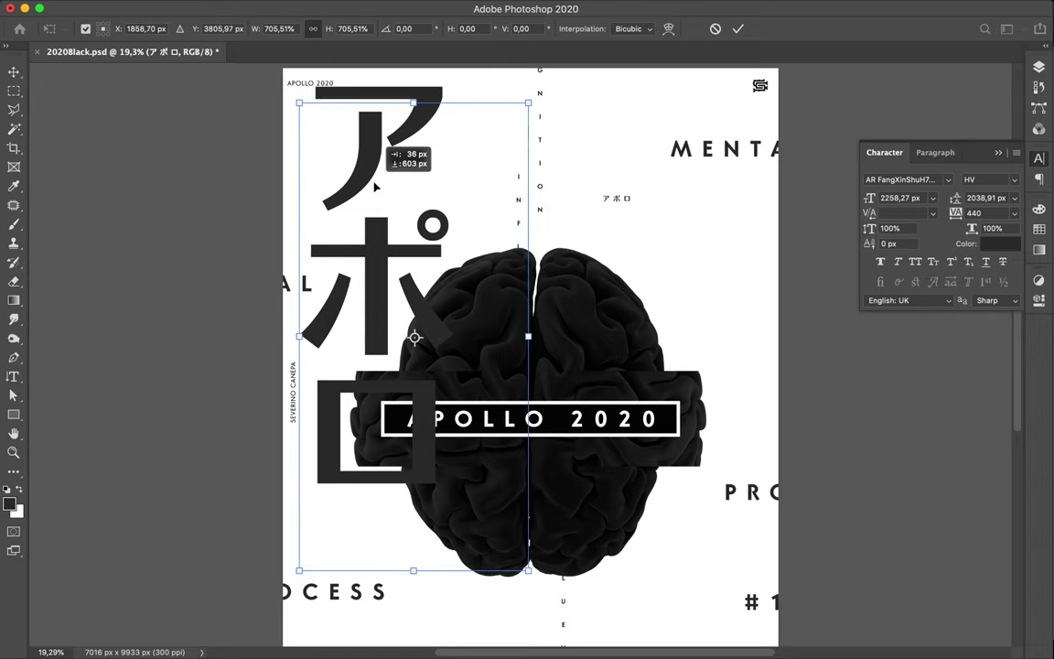
drag(374, 187, 375, 187)
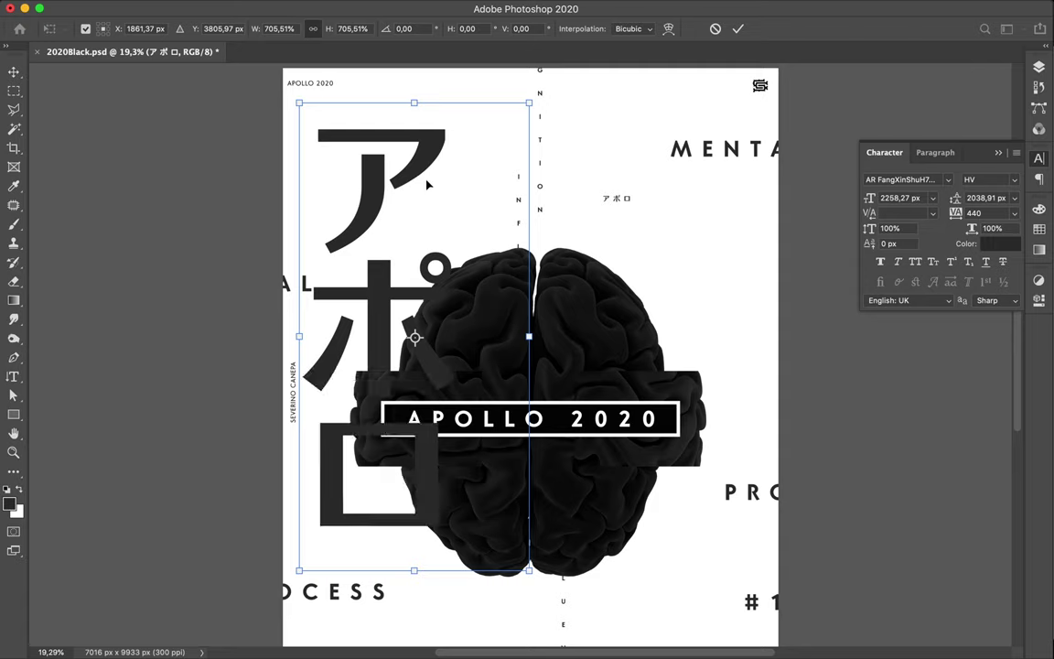
drag(380, 279, 380, 291)
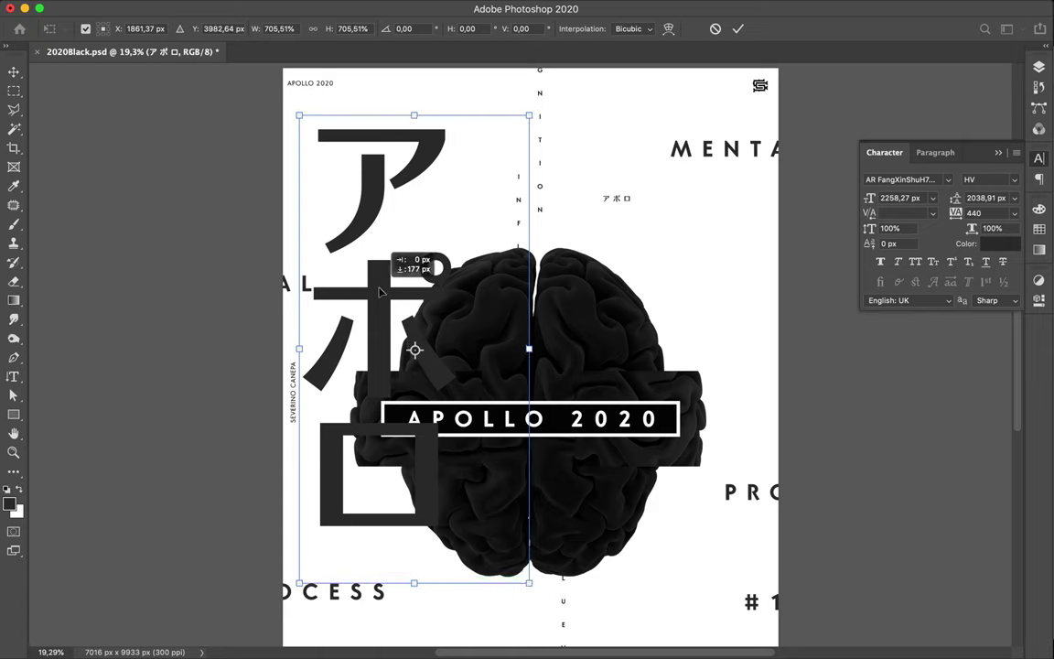
drag(381, 291, 381, 291)
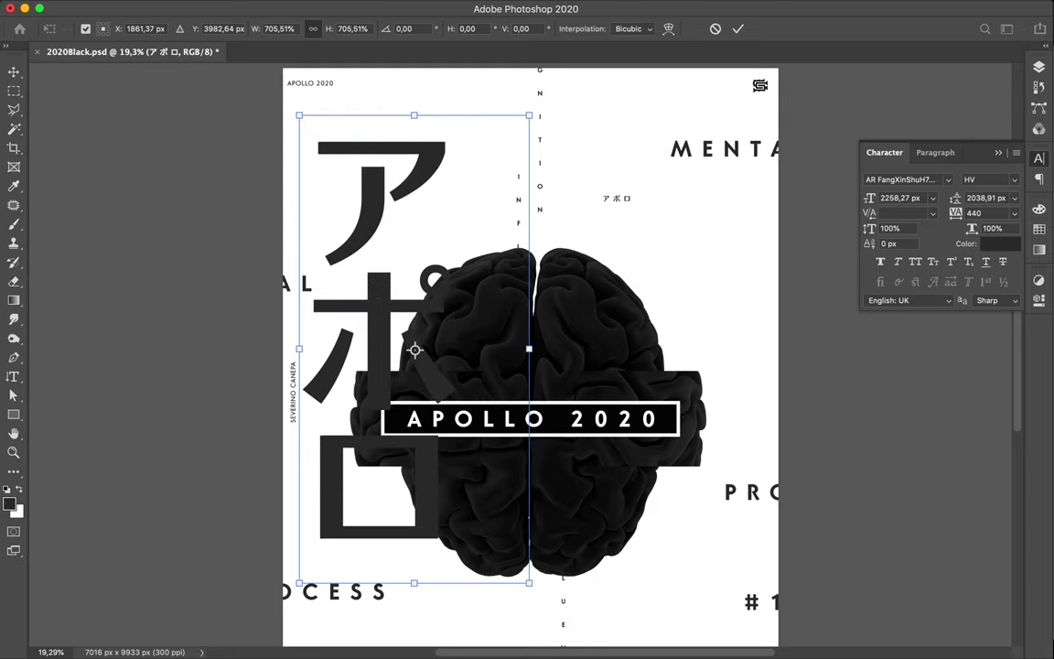
click(1038, 70)
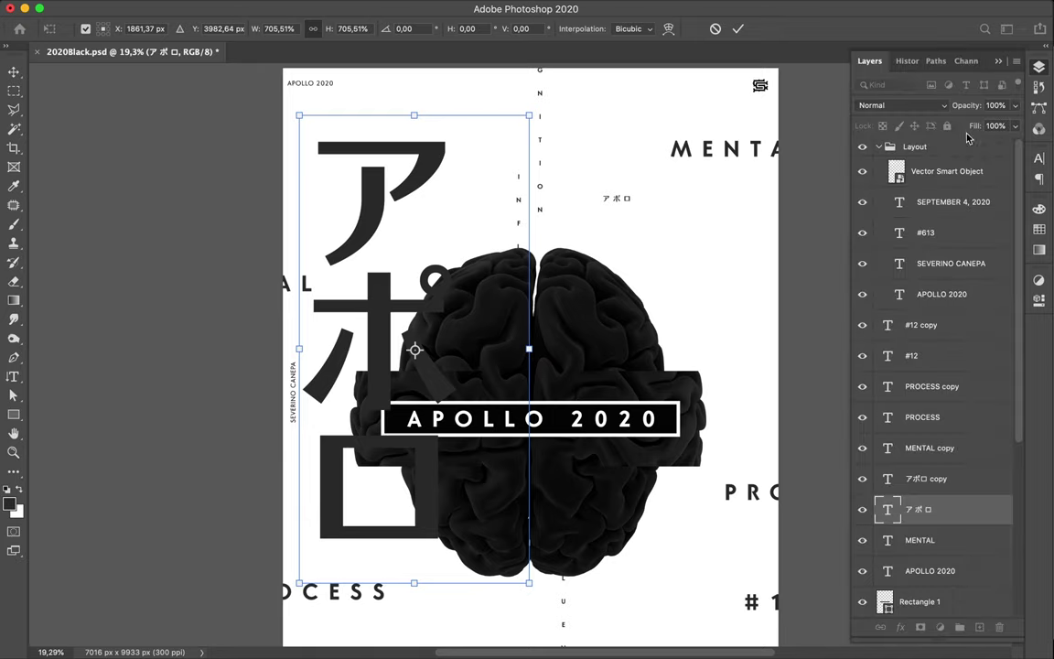
scroll(910, 593, down, 5)
scroll(924, 384, down, 2)
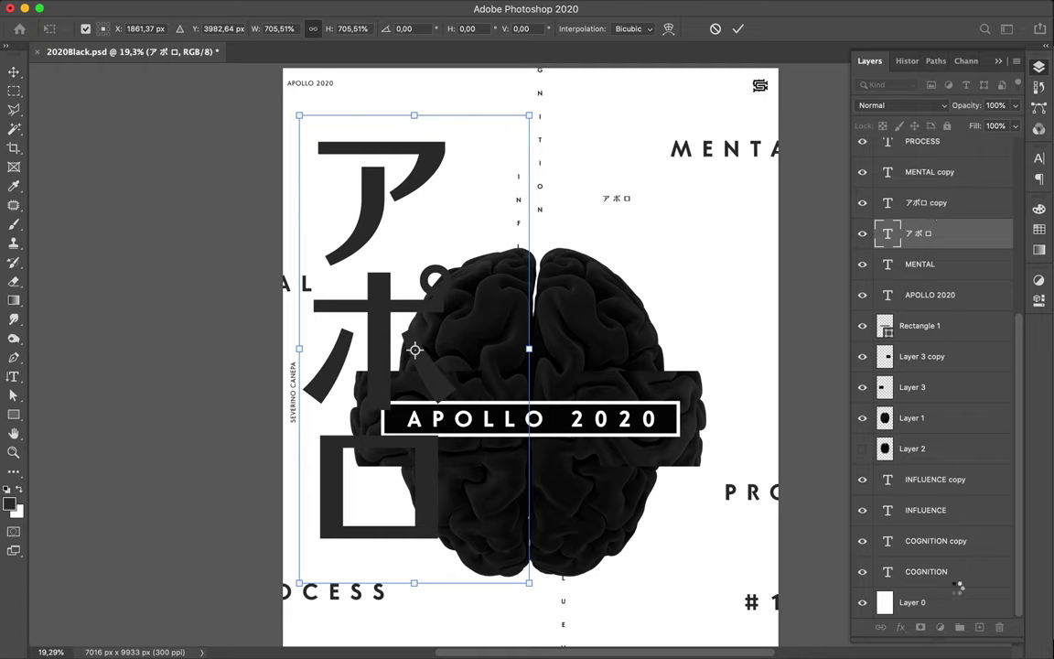
key(Return)
drag(957, 593, 958, 590)
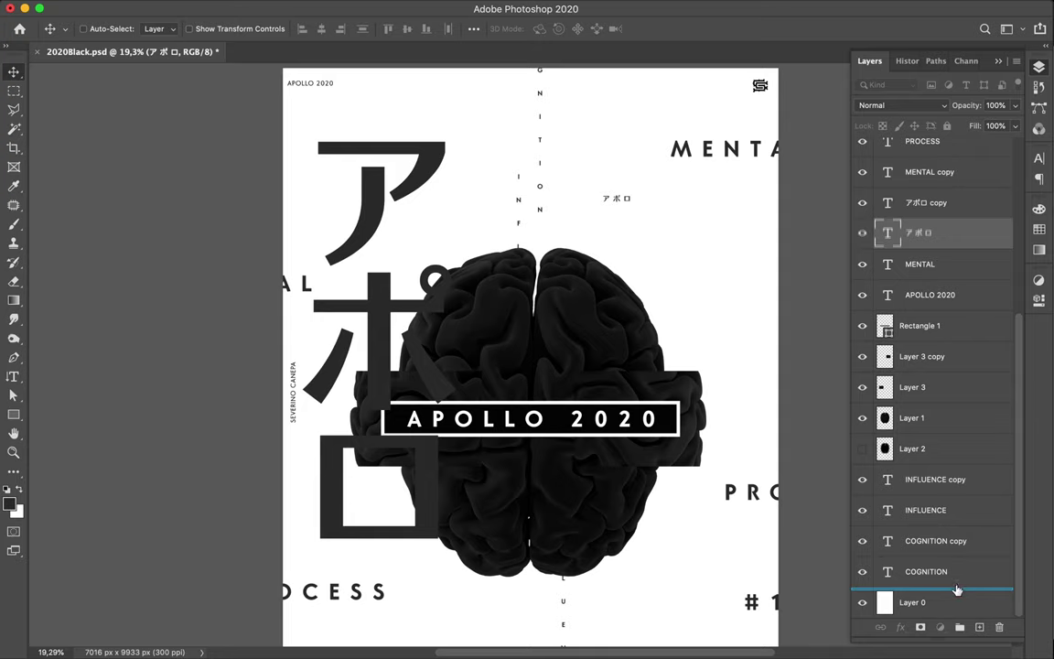
drag(957, 590, 957, 591)
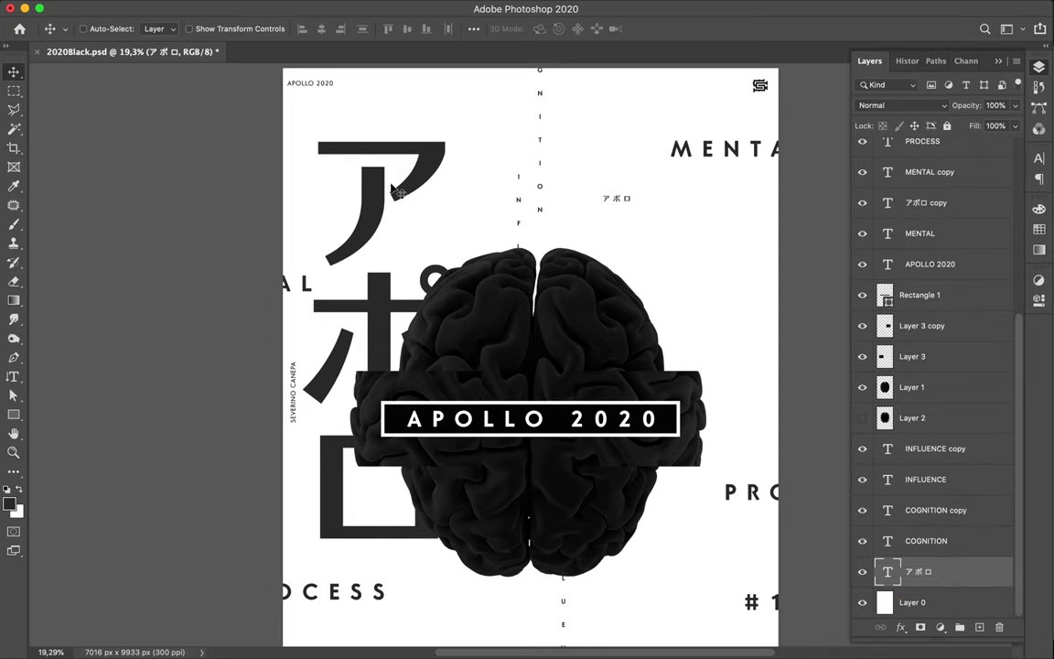
click(473, 31)
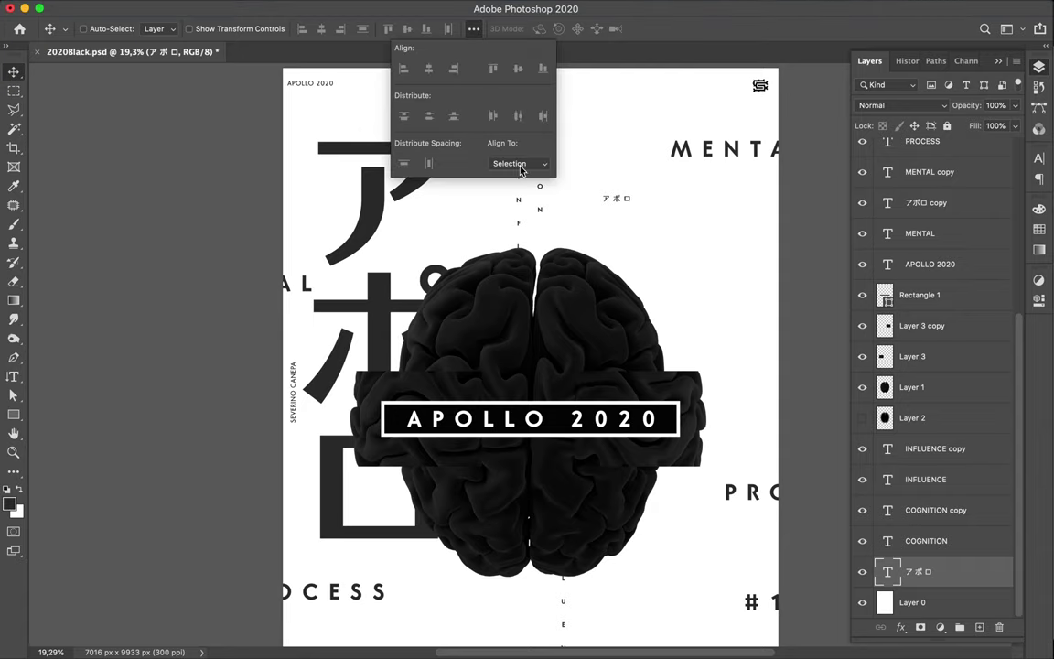
click(520, 171)
click(509, 174)
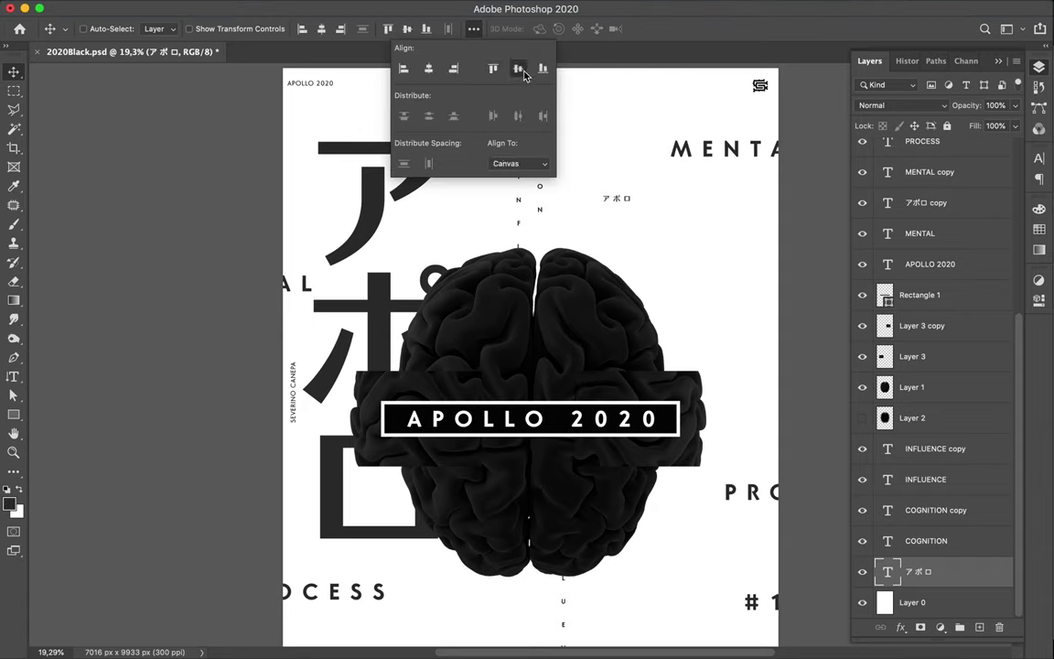
click(519, 70)
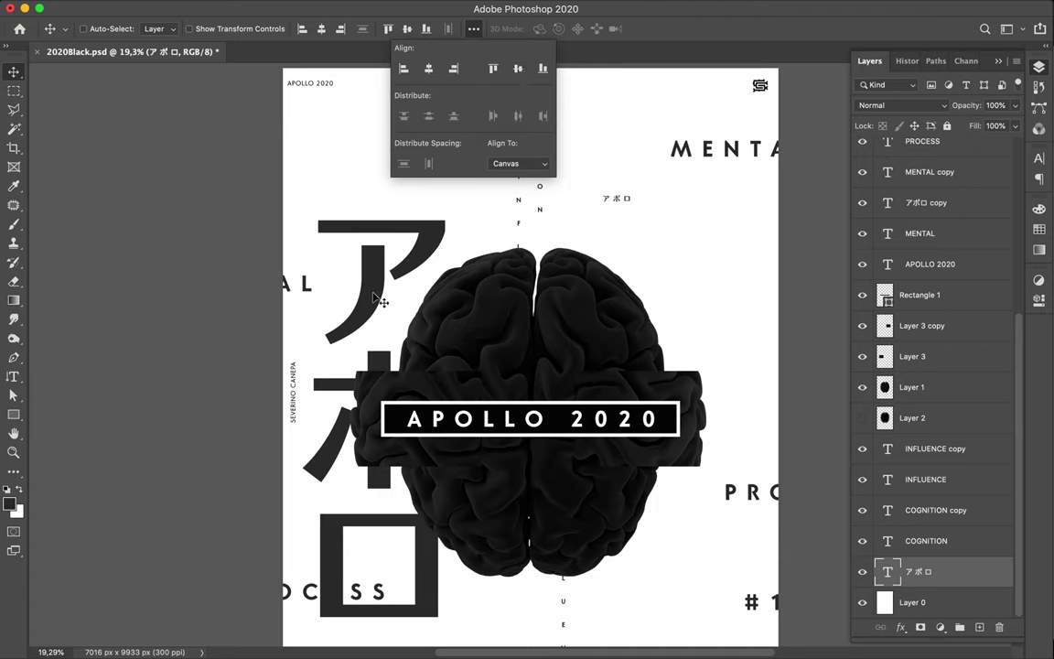
mouse_move(344, 267)
mouse_down()
mouse_move(374, 259)
mouse_move(373, 212)
mouse_up()
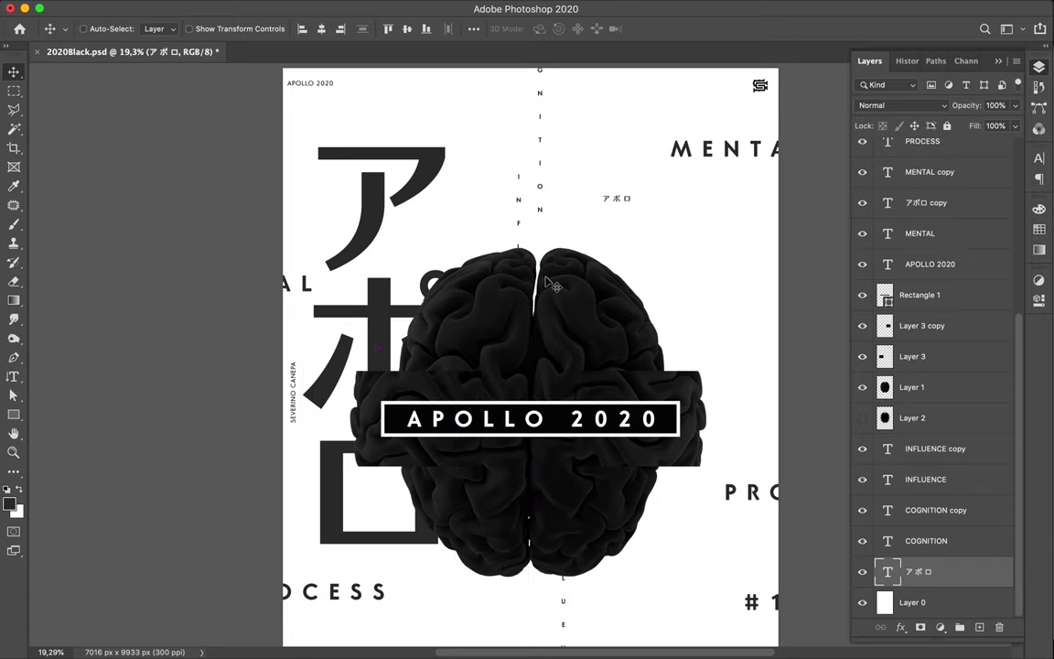
scroll(549, 284, down, 2)
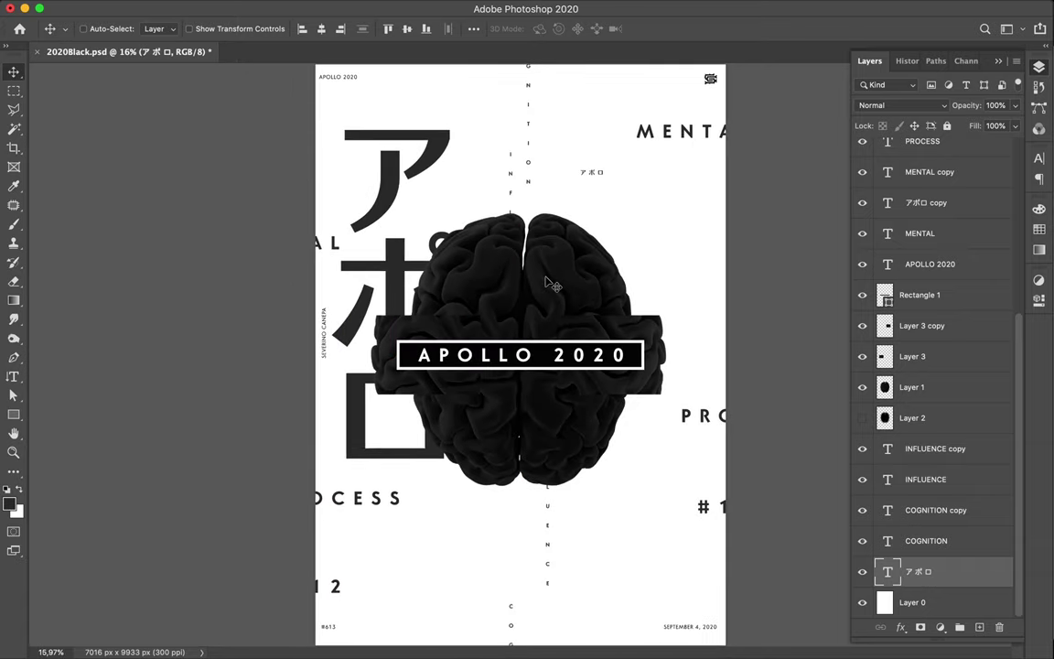
Alt-drag several duplicates of the small アポロ label, undoing one misplaced copy, up to アポロ copy 5
ctrl+click(593, 172)
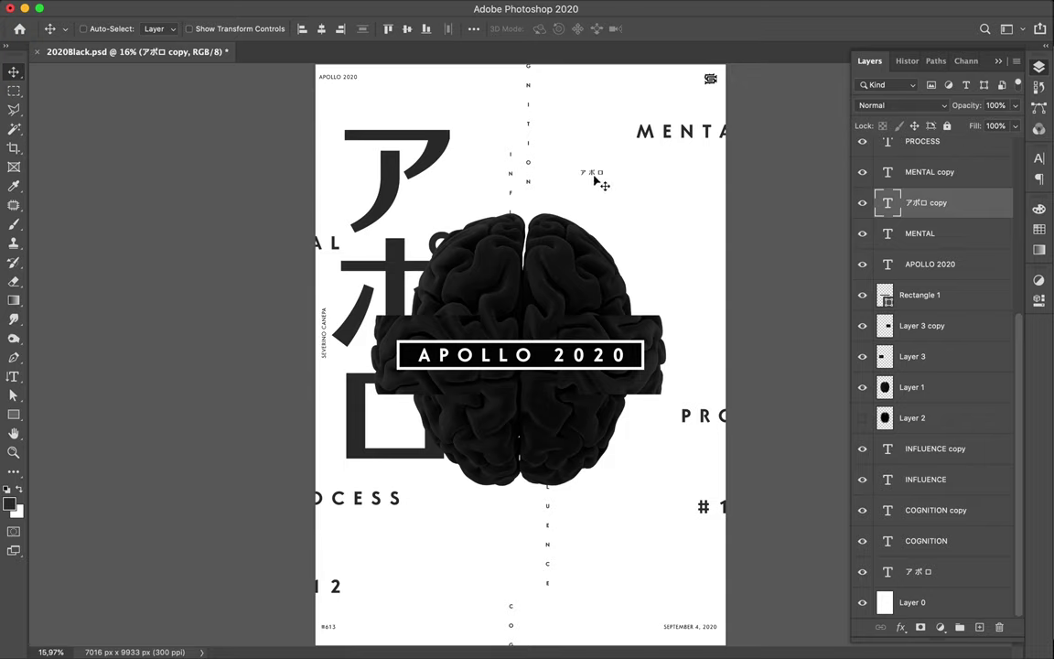
drag(595, 181, 604, 505)
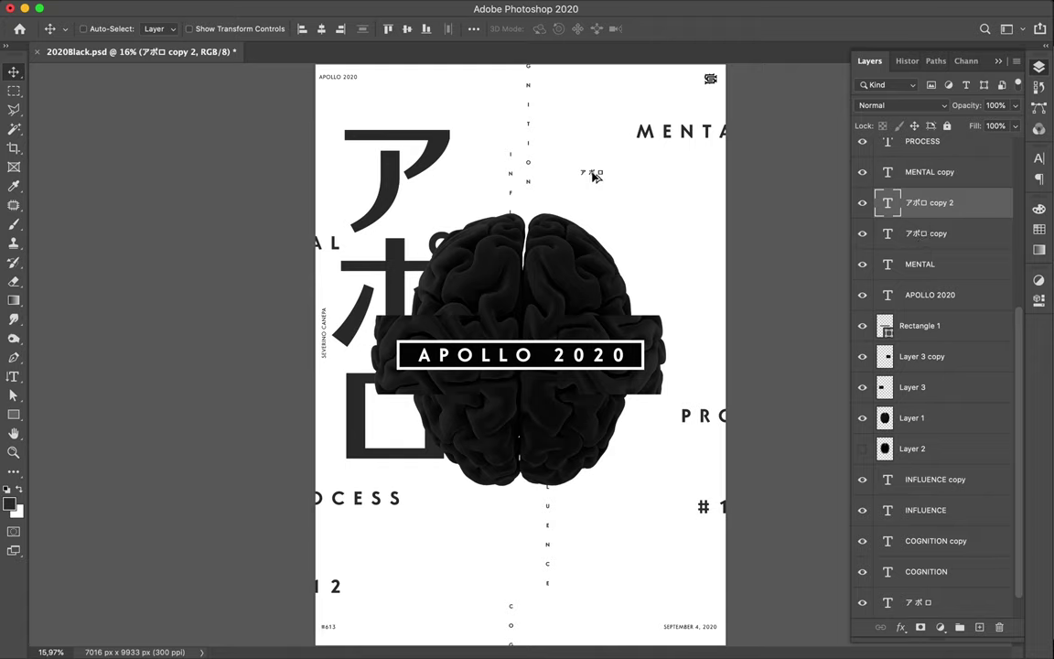
drag(592, 176, 602, 498)
key(ctrl+z)
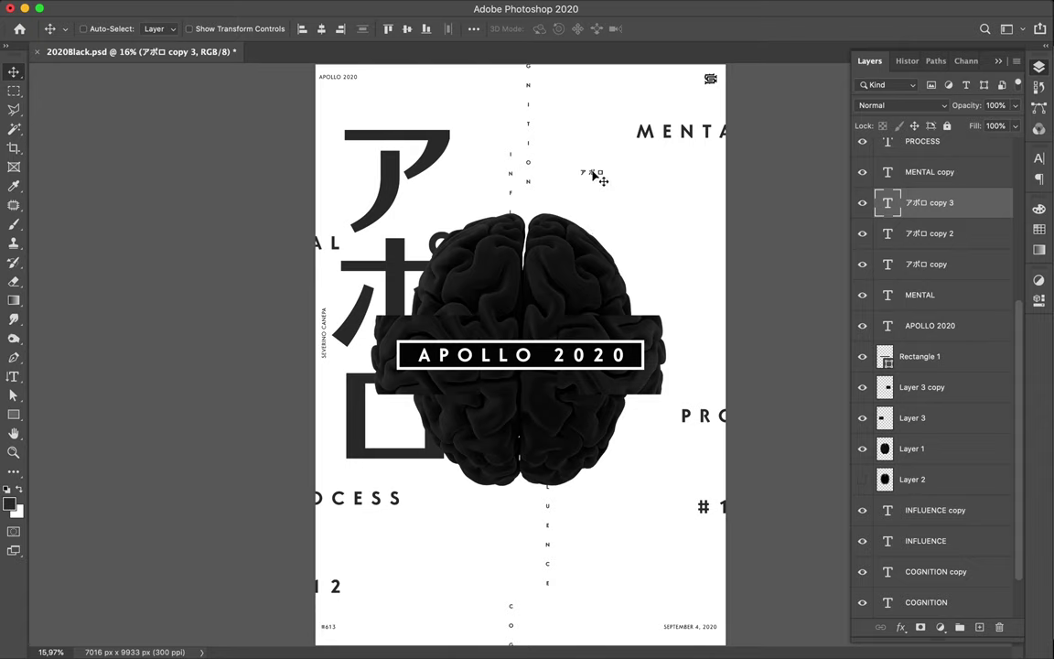
drag(593, 176, 591, 175)
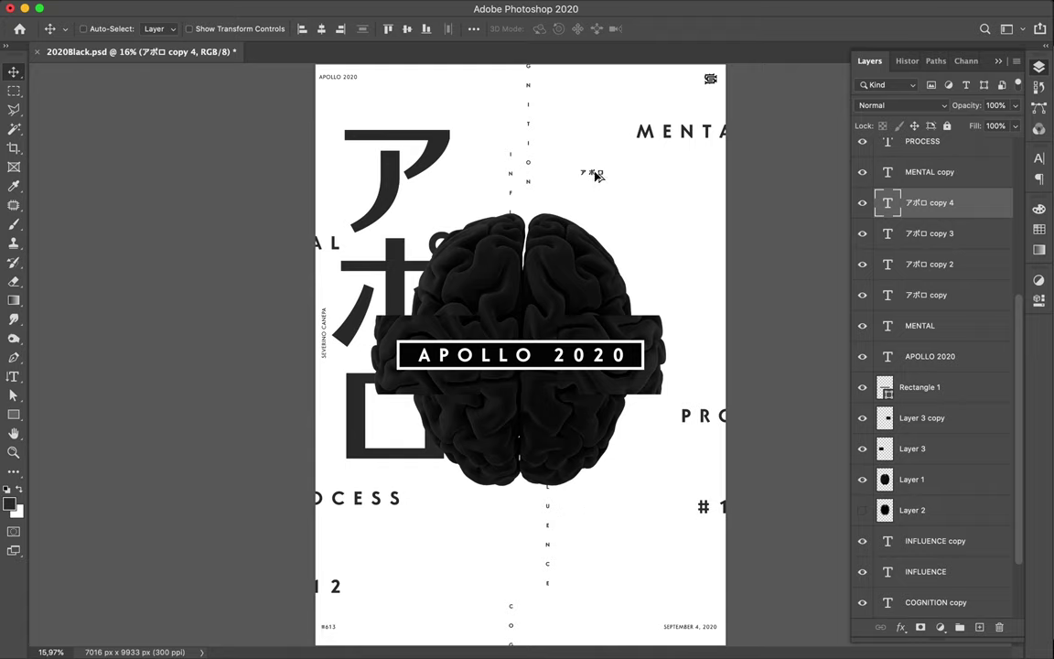
drag(595, 175, 614, 528)
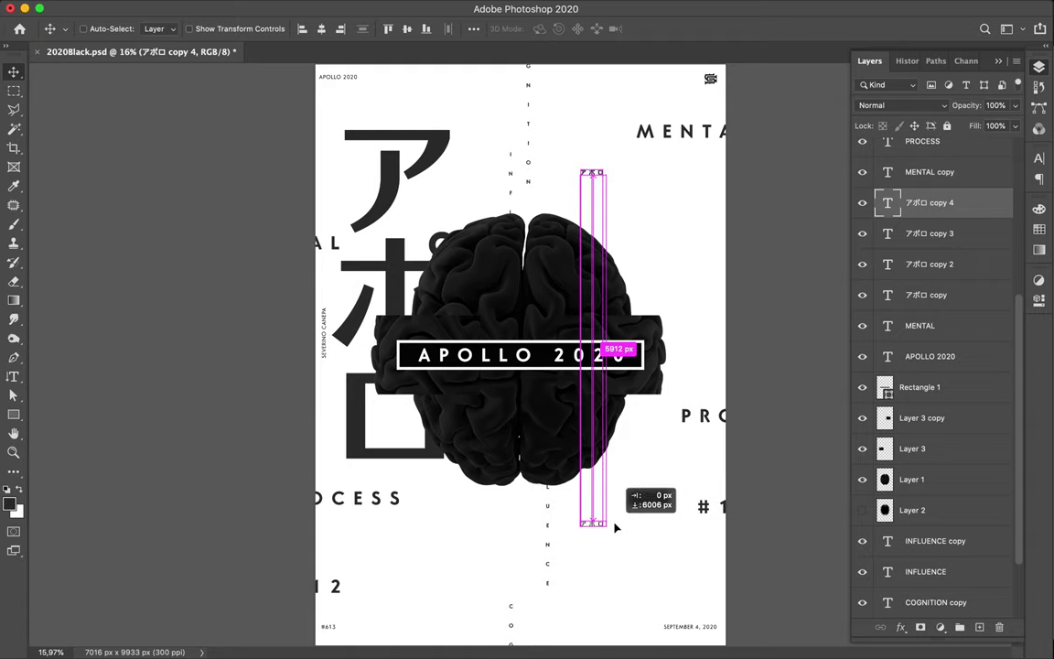
drag(615, 528, 616, 527)
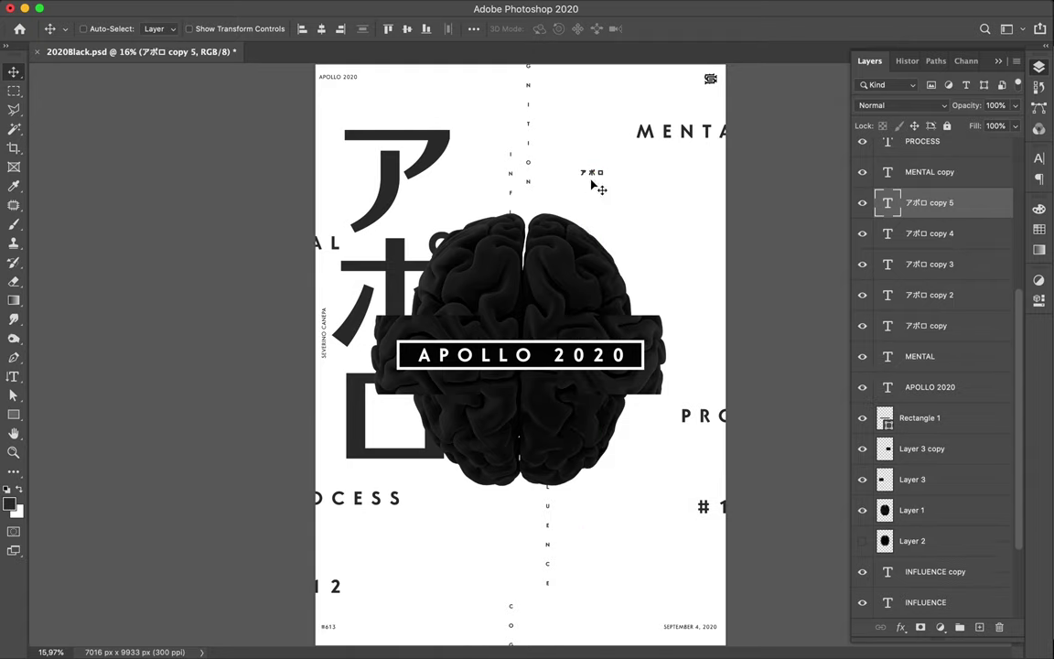
scroll(591, 181, up, 1)
Toggle visibility of アポロ copies 5, 4 and 3 to identify them in the Layers panel
scroll(601, 190, down, 3)
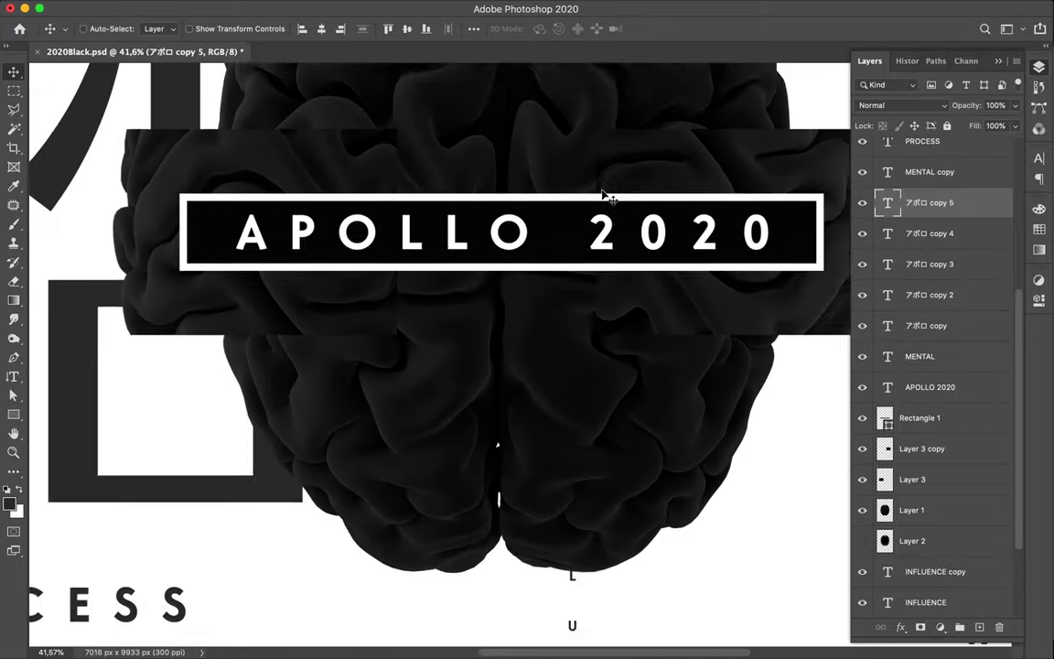
scroll(603, 194, down, 4)
scroll(606, 197, right, 5)
scroll(602, 199, down, 1)
scroll(602, 199, down, 1)
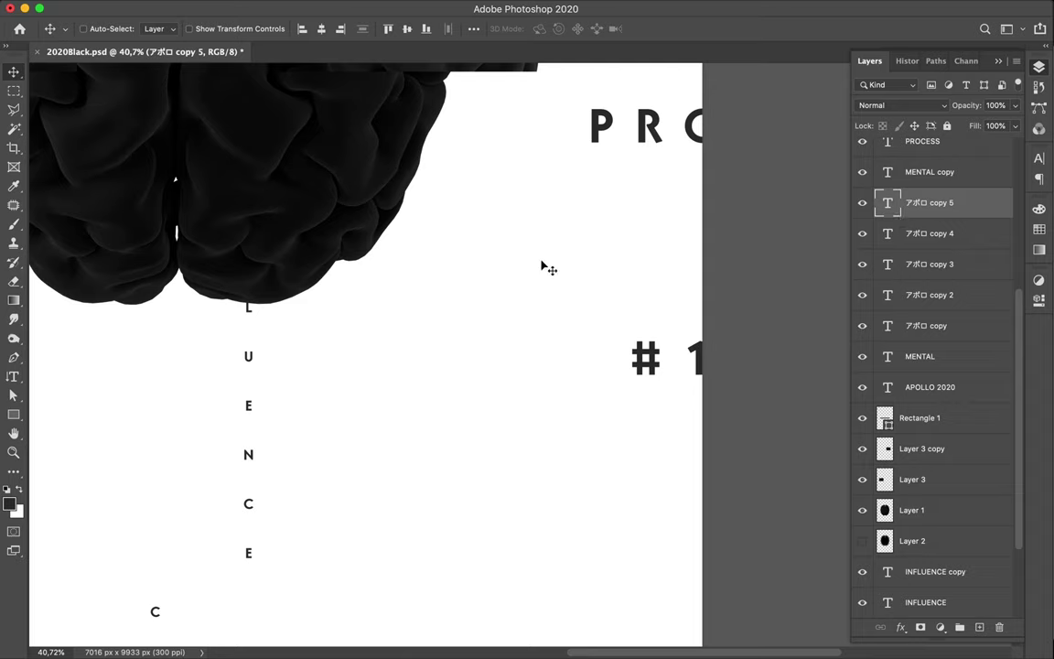
scroll(541, 266, down, 3)
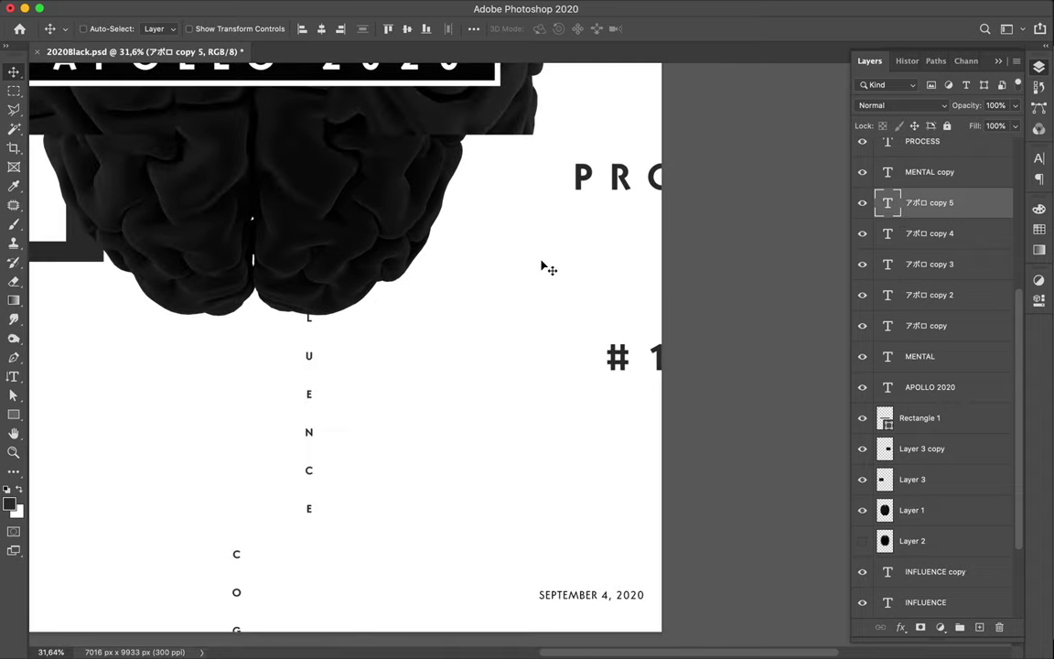
scroll(546, 268, down, 5)
click(862, 202)
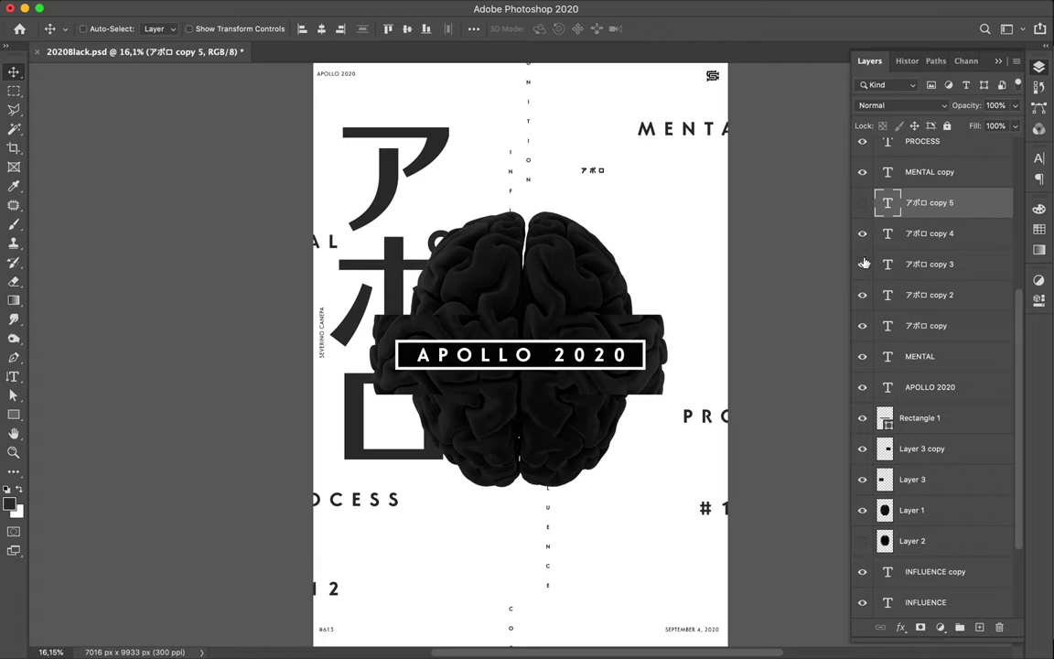
click(862, 233)
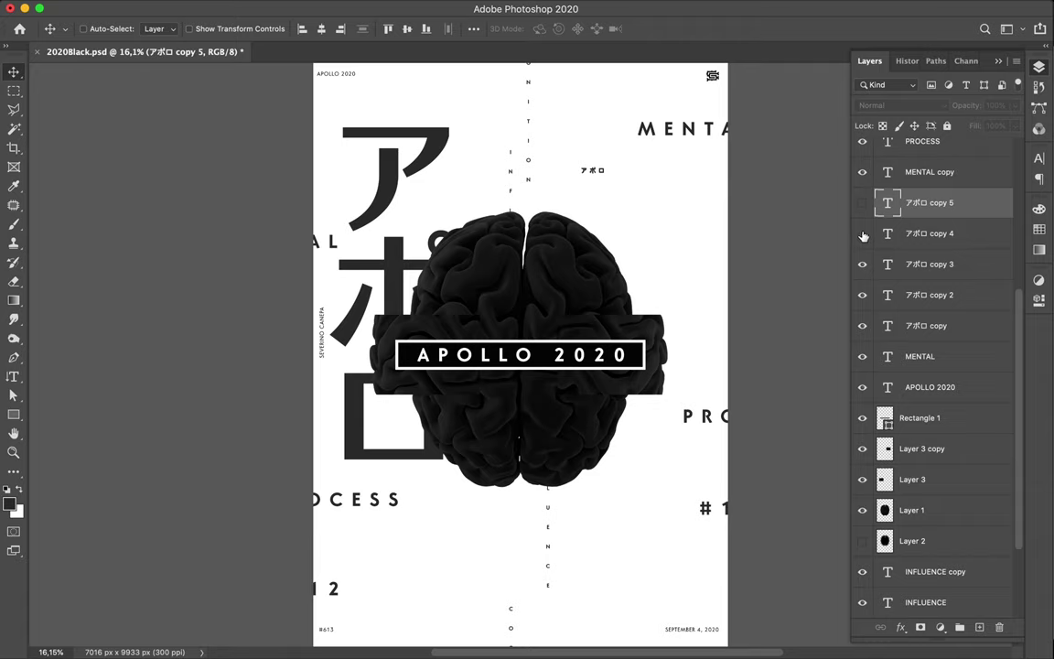
click(862, 264)
click(862, 202)
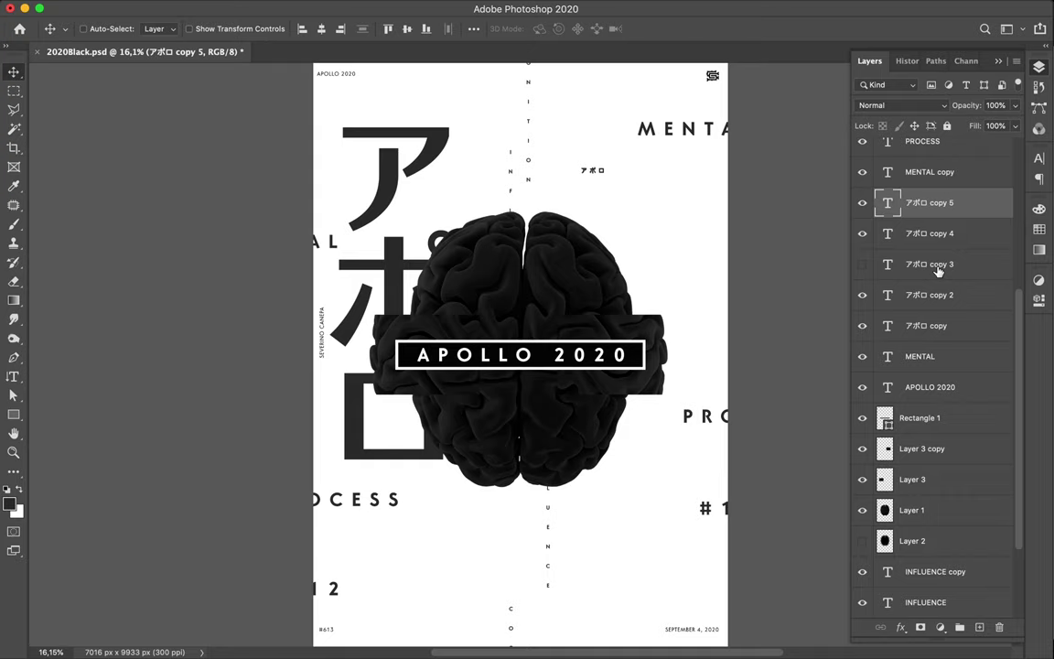
Select the アポロ copy 5 and copy 4 layers and delete them
click(938, 267)
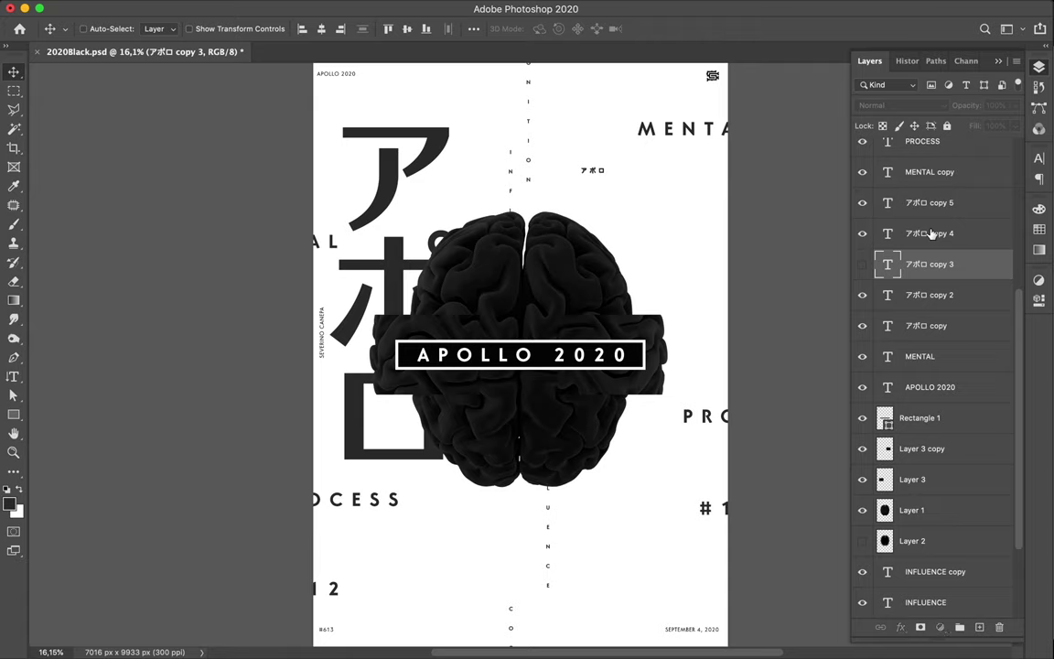
click(930, 234)
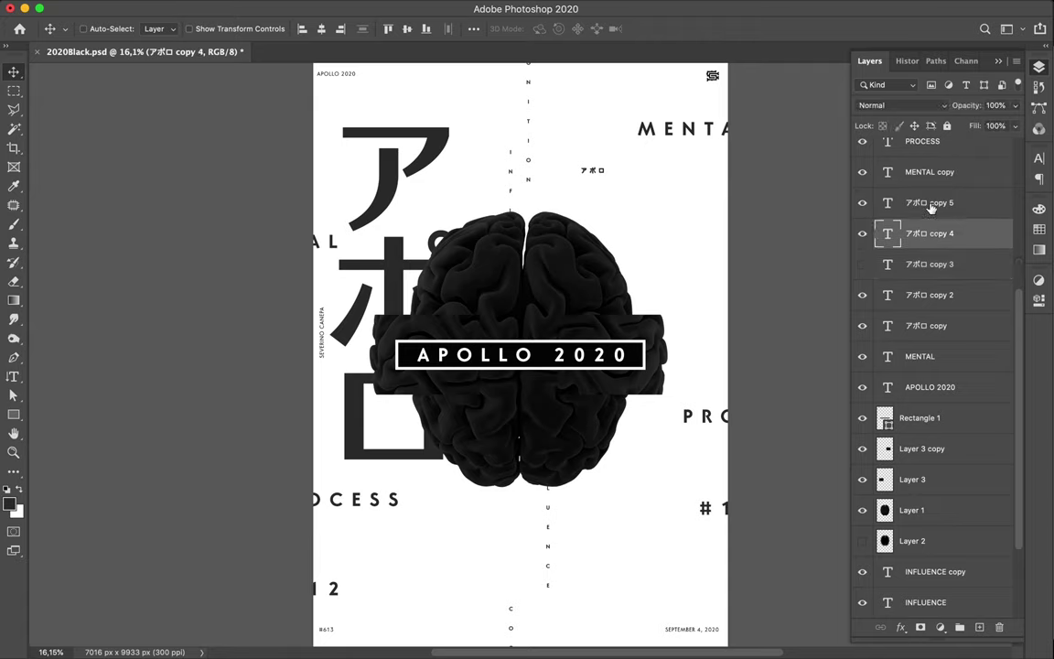
click(930, 205)
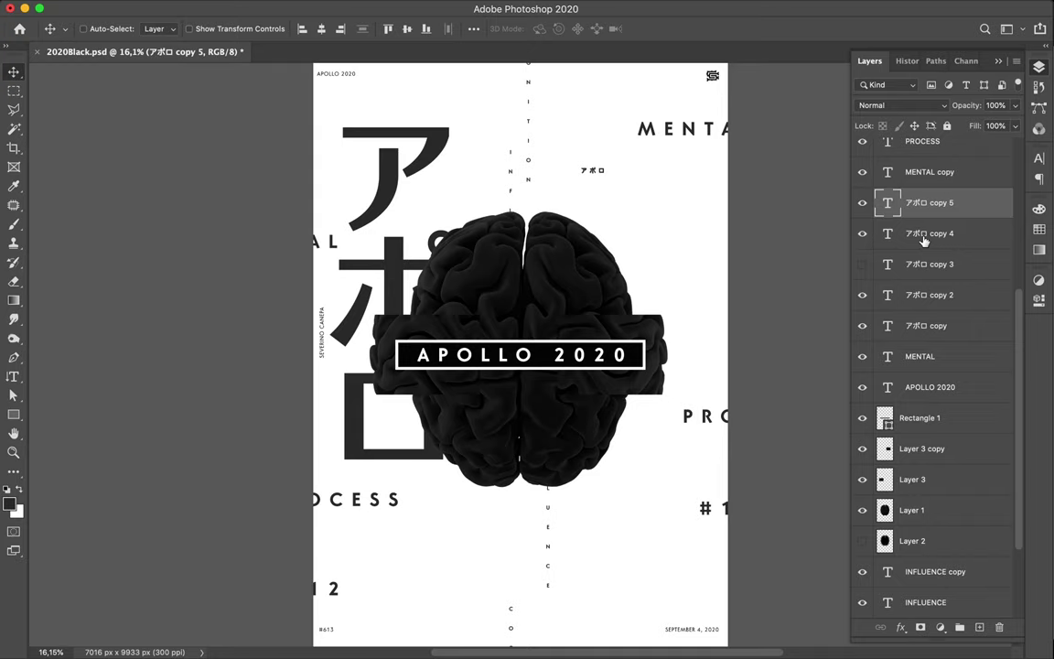
shift+click(924, 240)
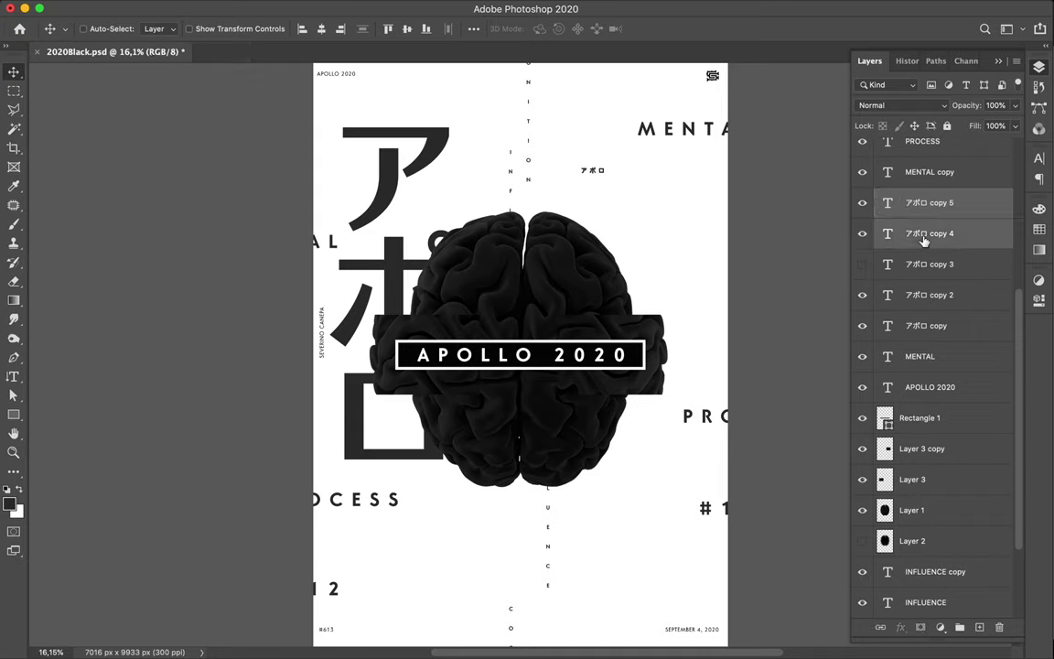
key(Delete)
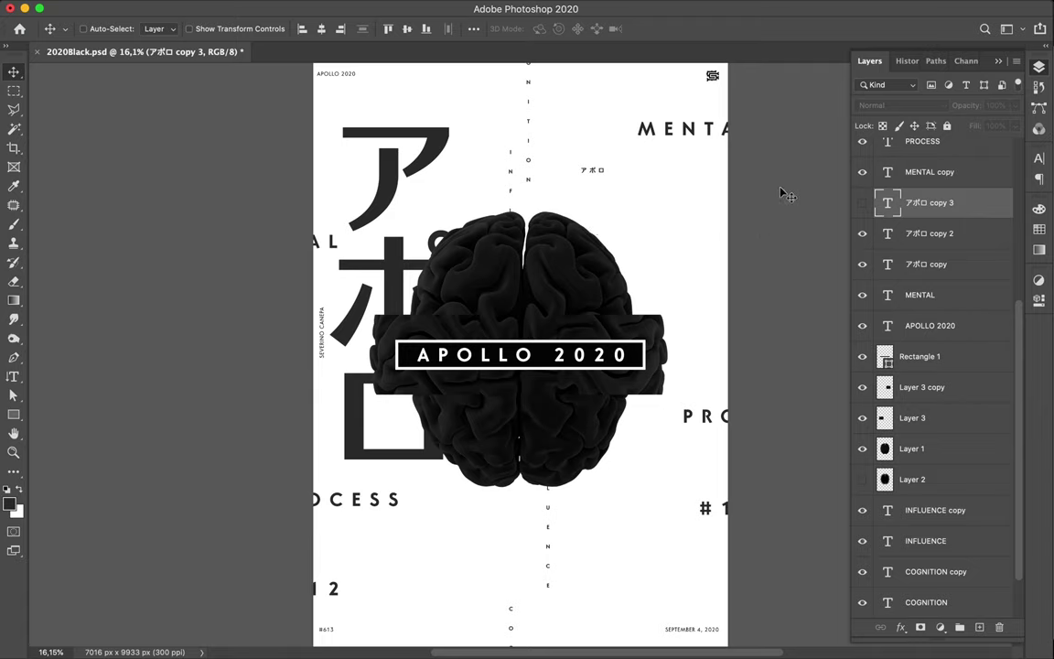
Show アポロ copy 3 and move it below the brain beside INFLUENCE
click(862, 204)
drag(599, 174, 601, 210)
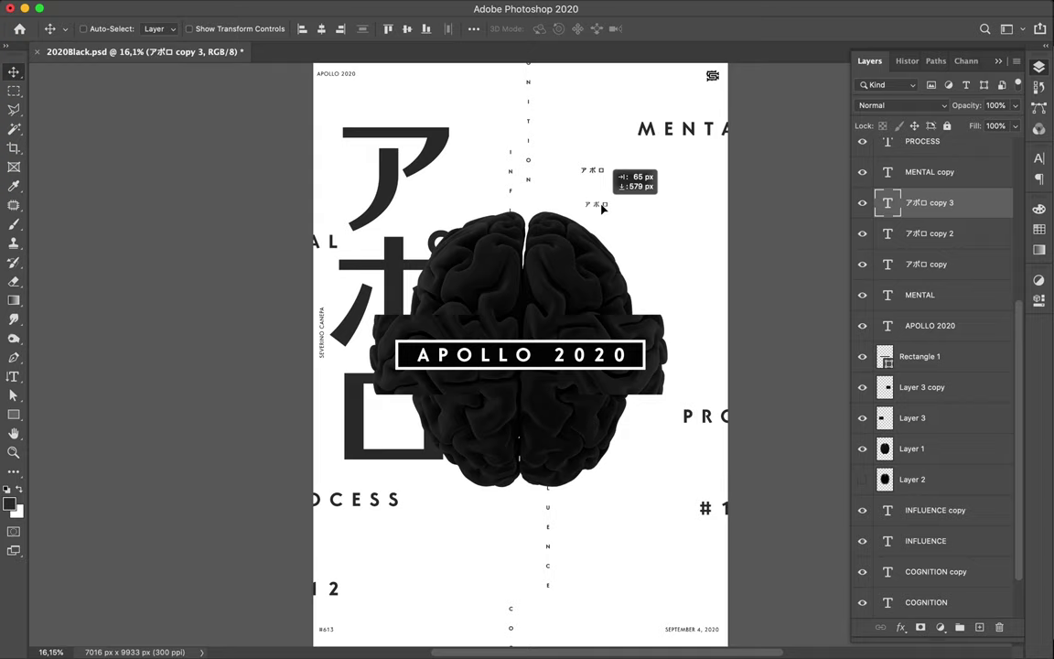
drag(602, 209, 642, 496)
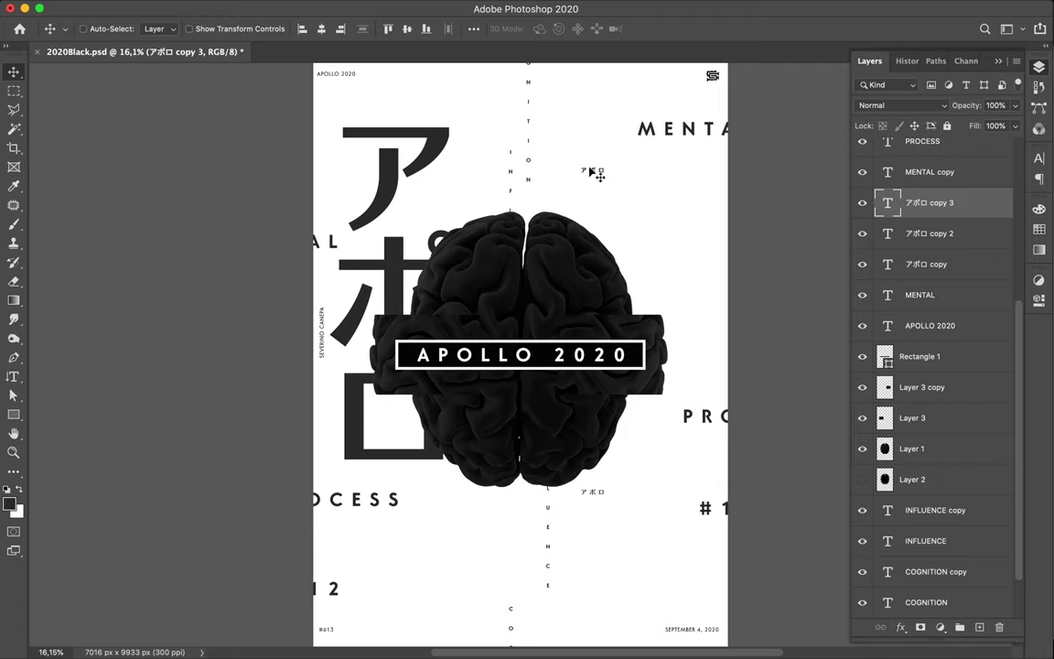
Delete the spare アポロ copy 2 layer and undo the stray move of the top label
key(super)
super+click(591, 172)
drag(592, 172, 611, 190)
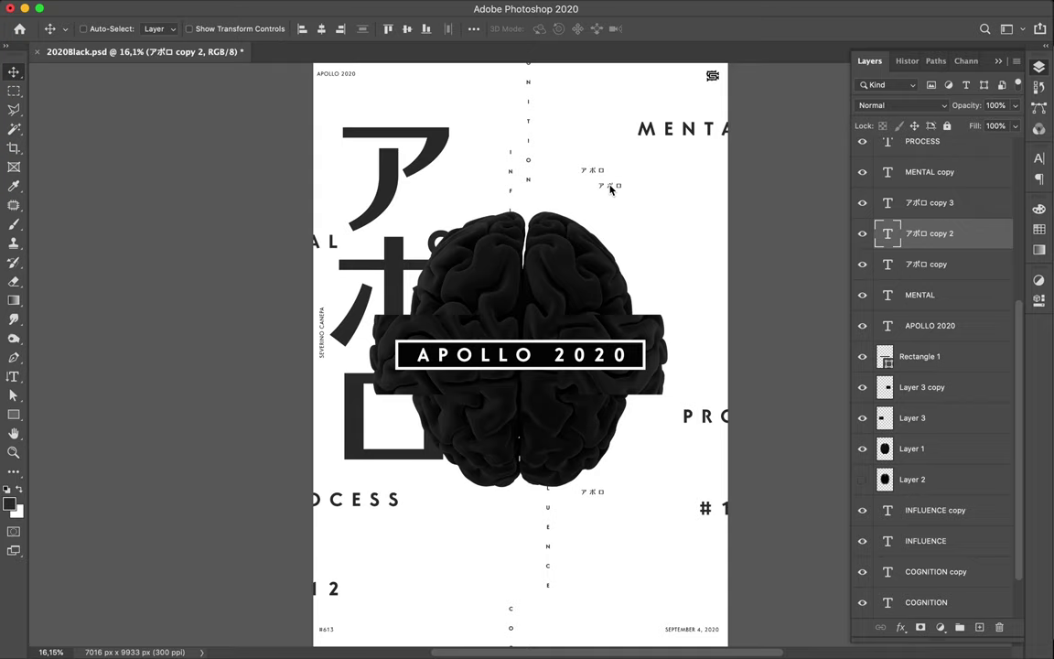
key(Delete)
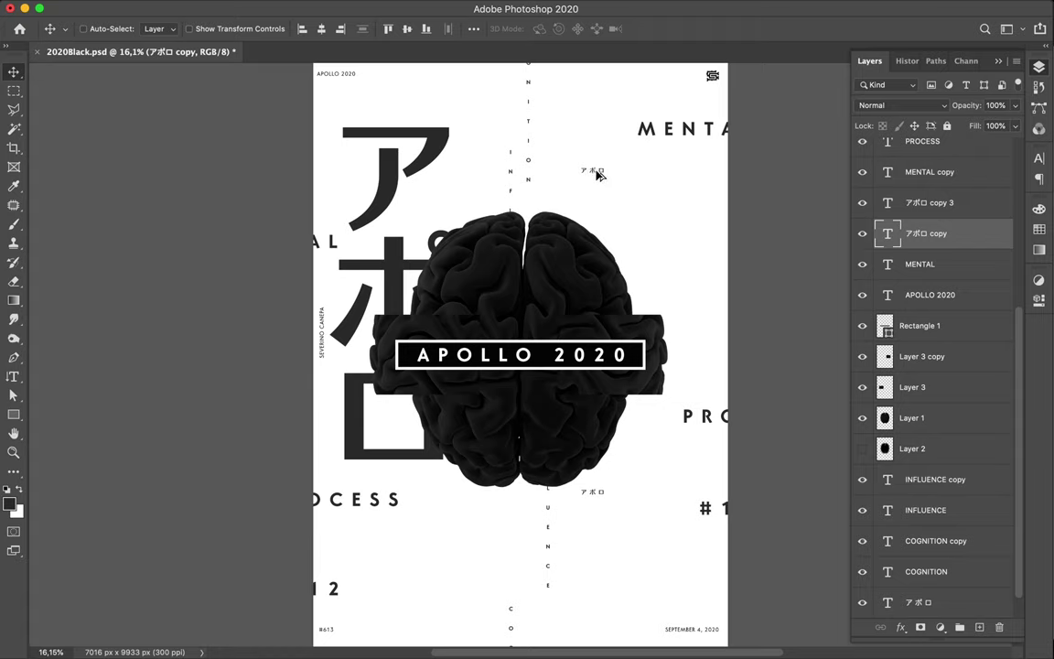
drag(592, 173, 622, 190)
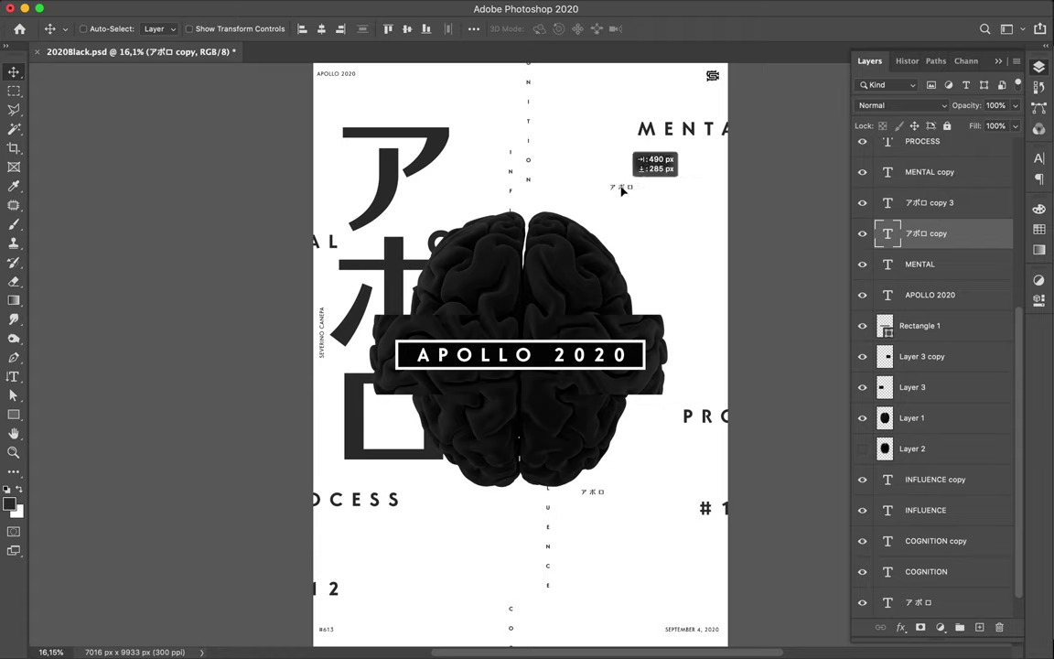
key(super)
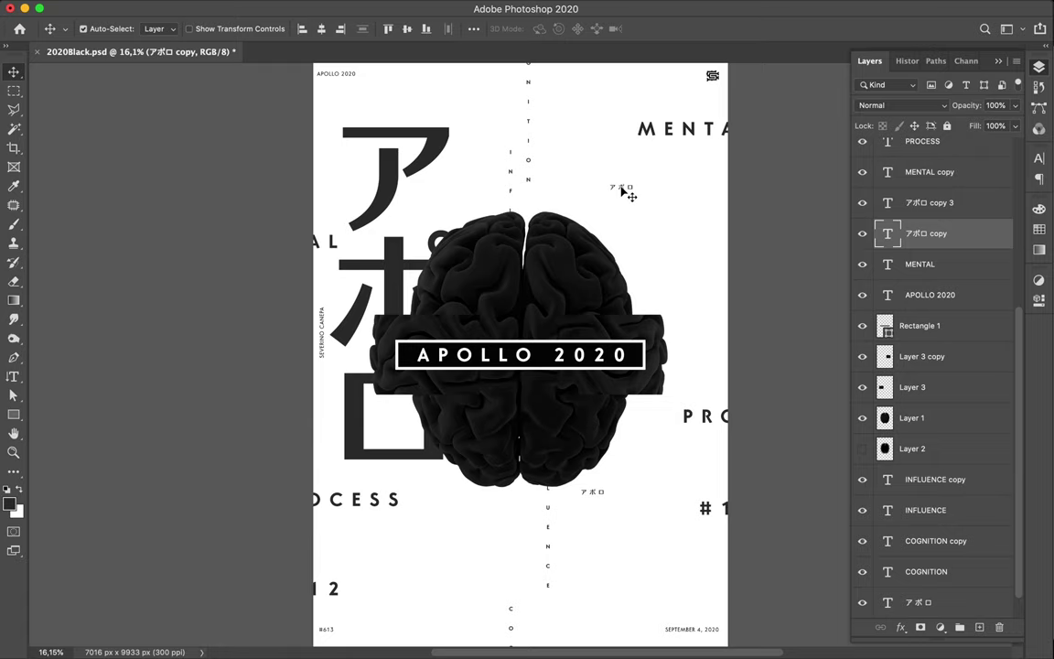
key(super+z)
Add and paste extra アポロ words into the lower small label so the word repeats
double_click(592, 489)
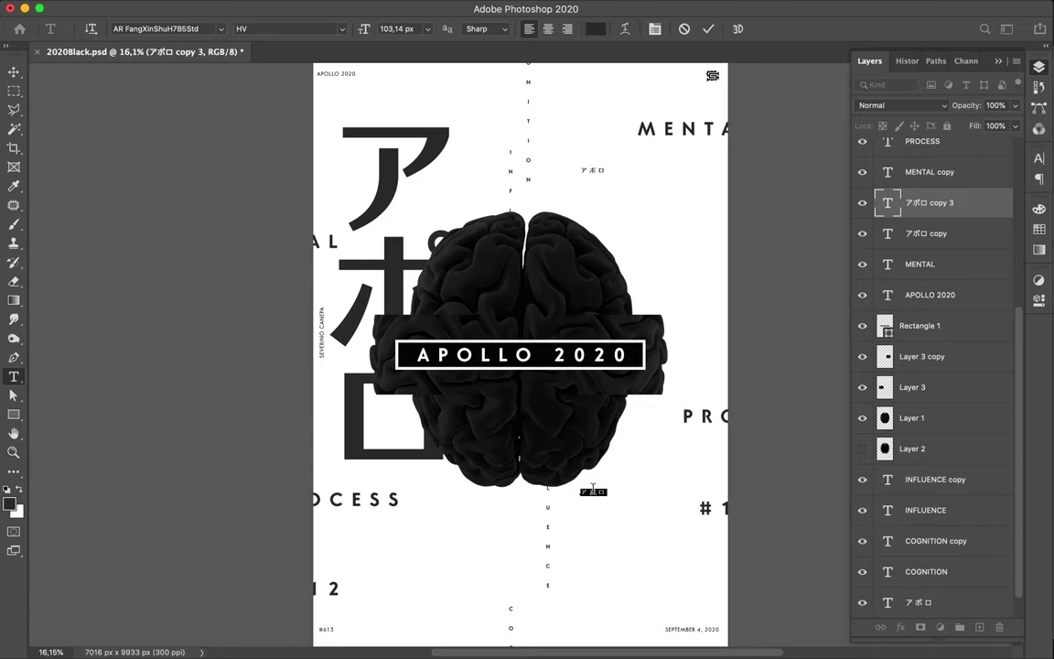
click(593, 489)
text(アポロ)
key(ctrl+a)
click(580, 492)
key(ctrl+v)
key(ctrl+Return)
Set the repeated アポロ block's leading to 160 px in the Character panel
key(v)
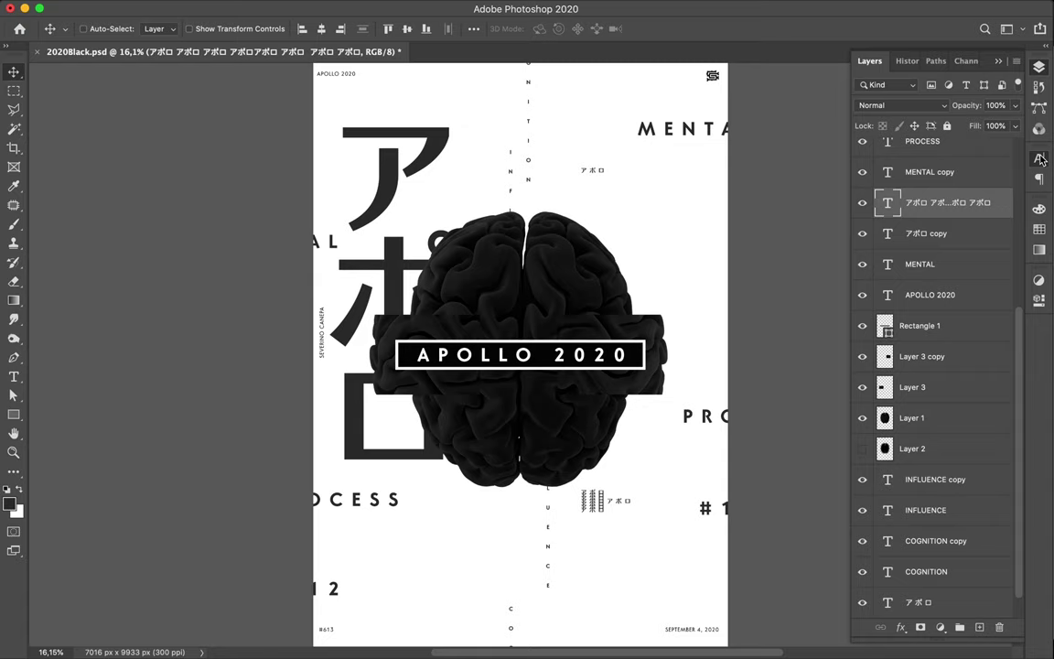
click(1040, 160)
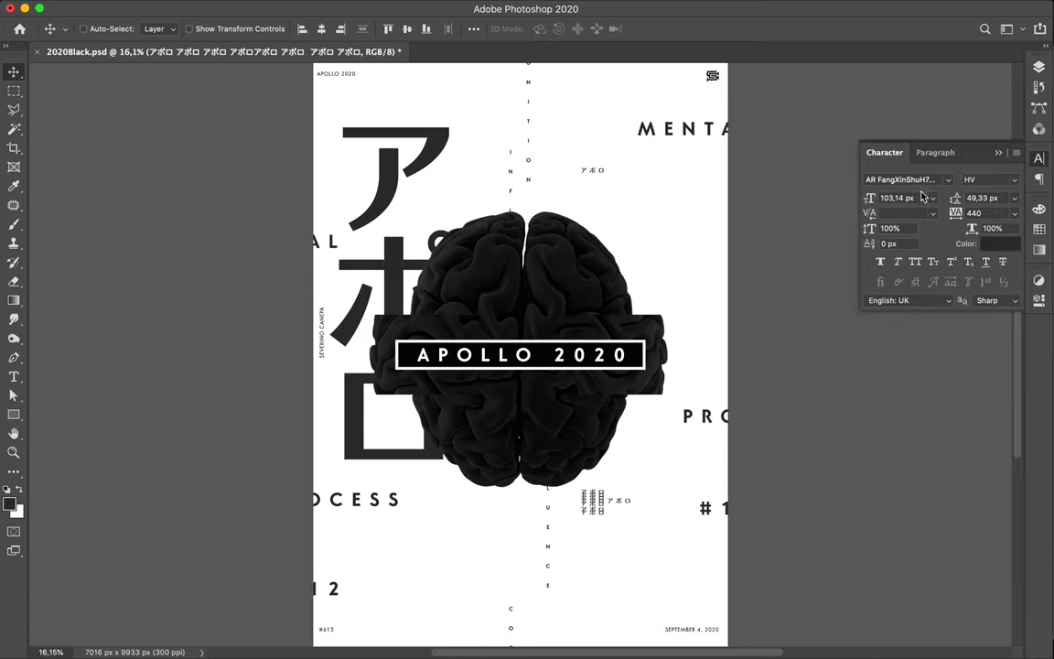
click(979, 198)
double_click(980, 199)
click(980, 199)
text(90)
text(190)
key(Return)
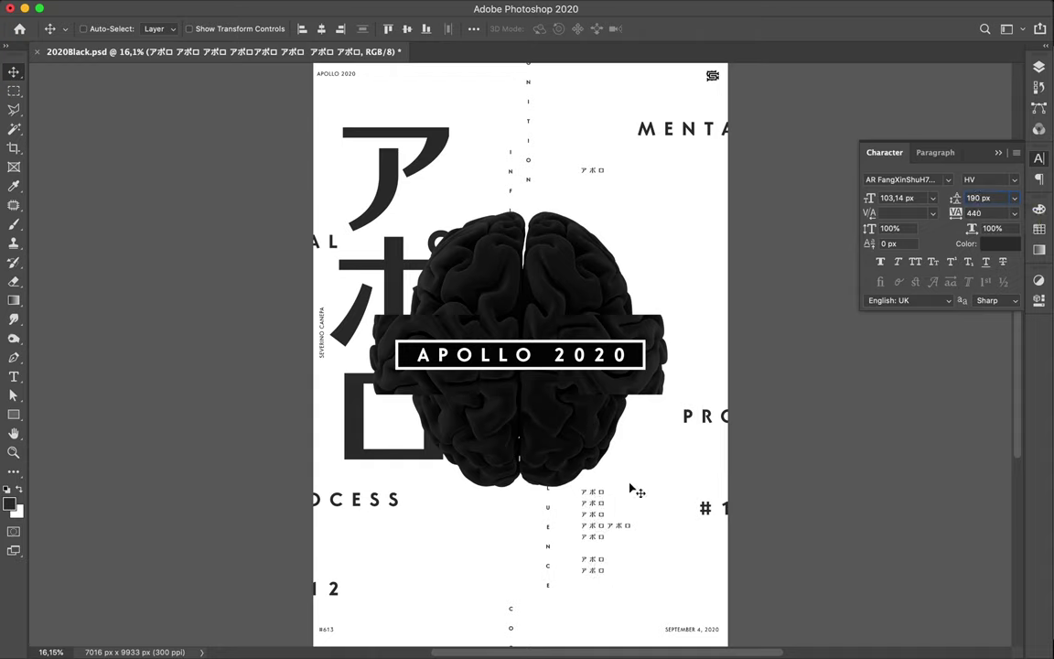
click(997, 198)
key(shift+Down)
key(shift+Down)
key(shift+Up)
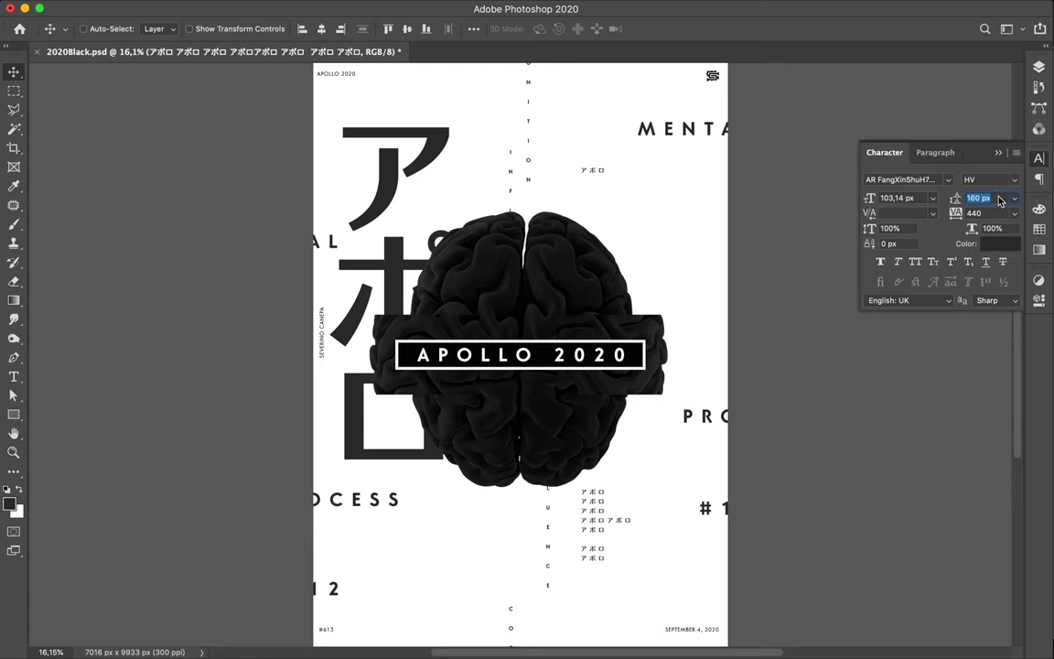
click(605, 519)
Enter the small アポロ text block below the brain and select its lines
double_click(607, 523)
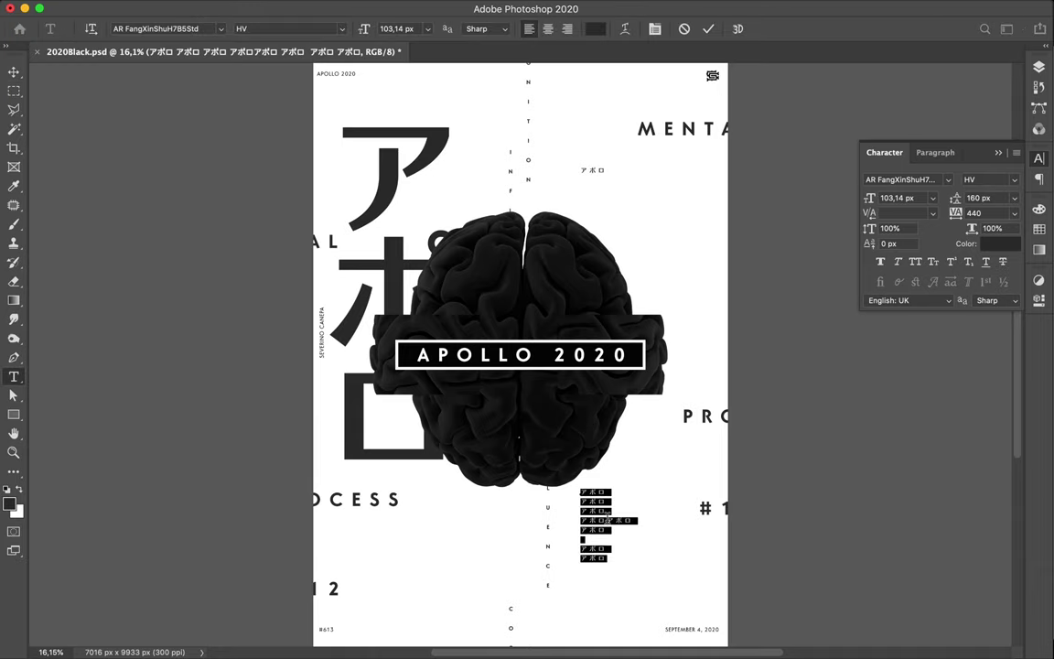
click(610, 518)
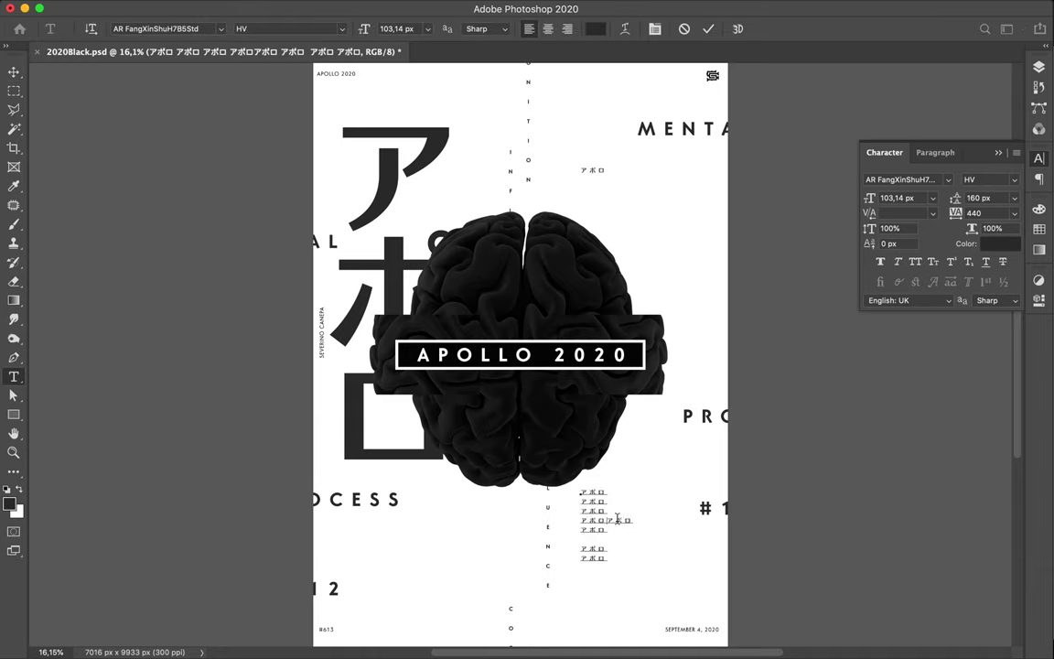
drag(580, 520, 644, 515)
key(shift+Right)
key(super+a)
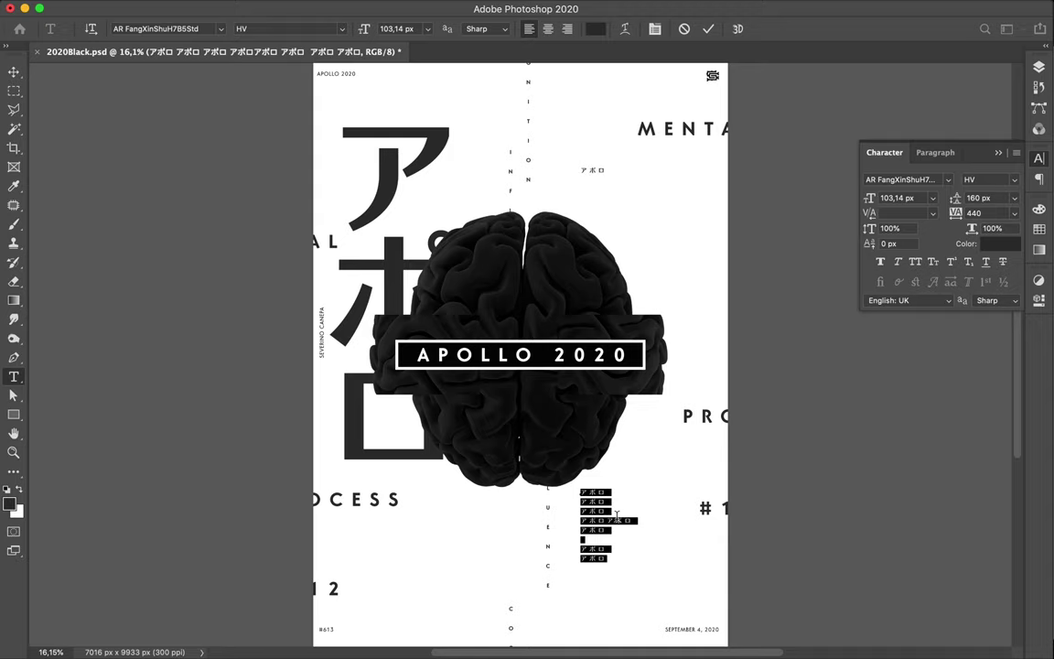
scroll(621, 513, up, 1)
scroll(621, 514, up, 1)
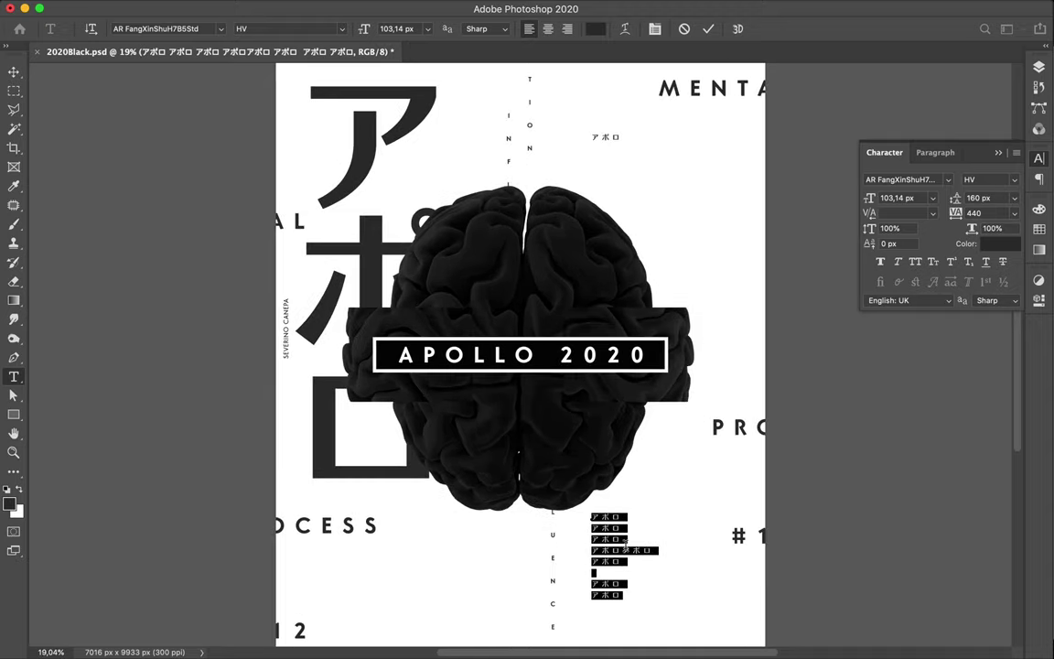
scroll(622, 540, down, 1)
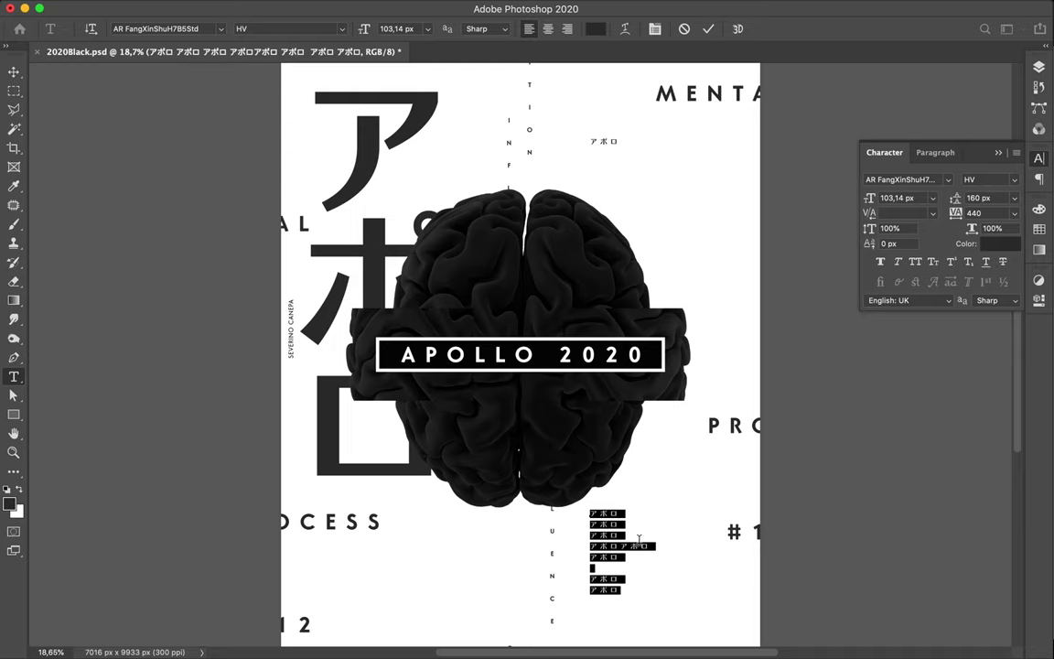
Delete the doubled アポロアポロ line, leaving six single アポロ lines
click(631, 543)
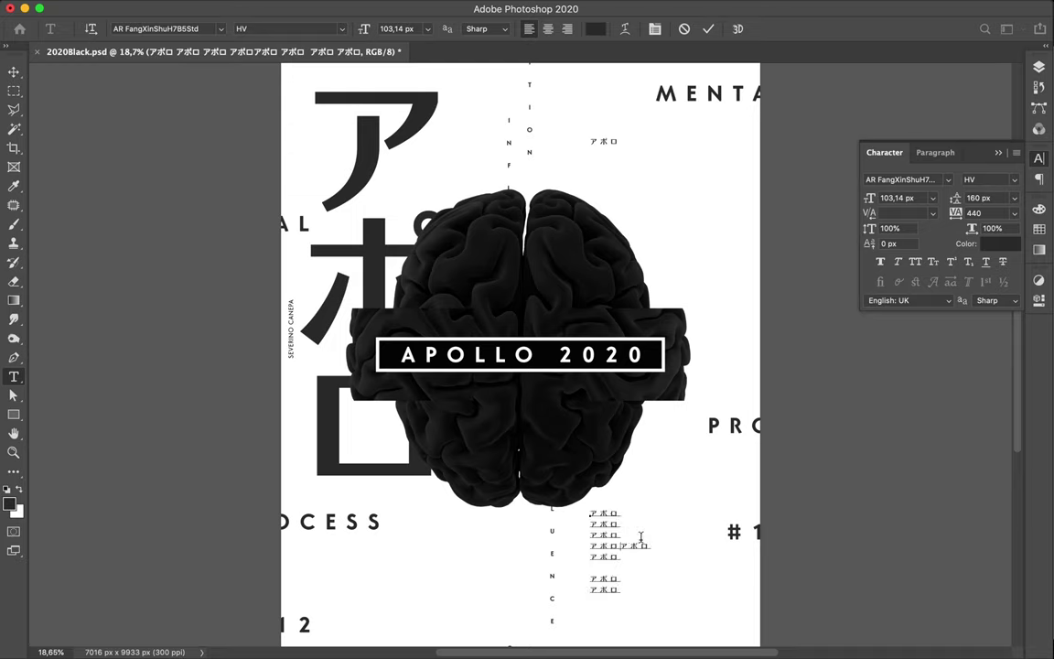
double_click(640, 537)
click(640, 537)
key(Delete)
key(Delete)
key(Delete)
key(Delete)
key(Delete)
mouse_move(614, 560)
mouse_down()
mouse_move(583, 513)
mouse_move(666, 572)
mouse_up()
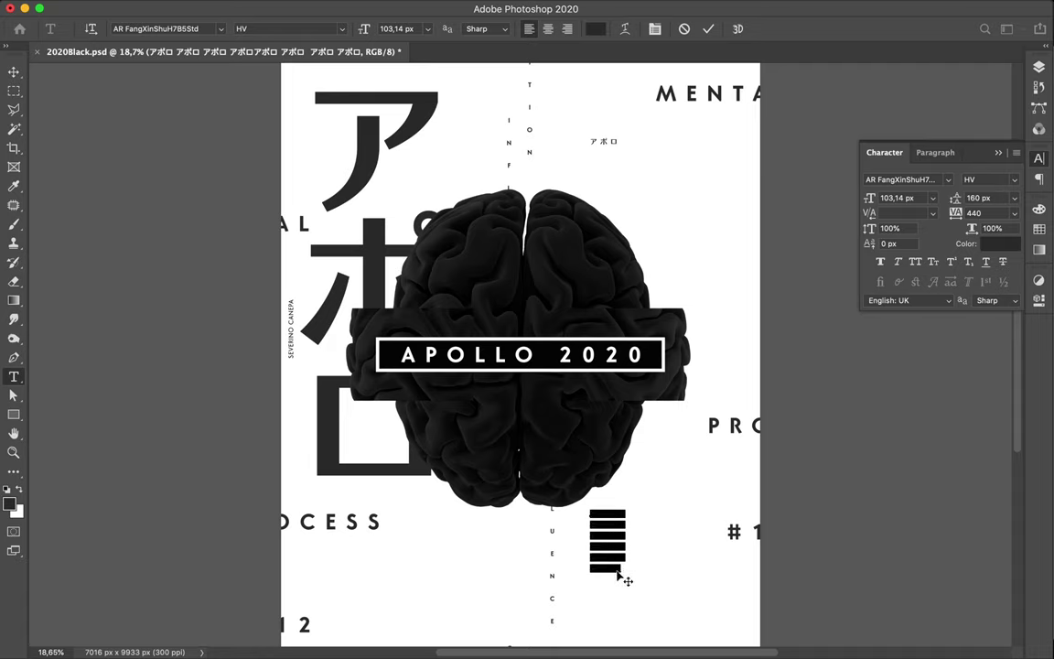
click(620, 568)
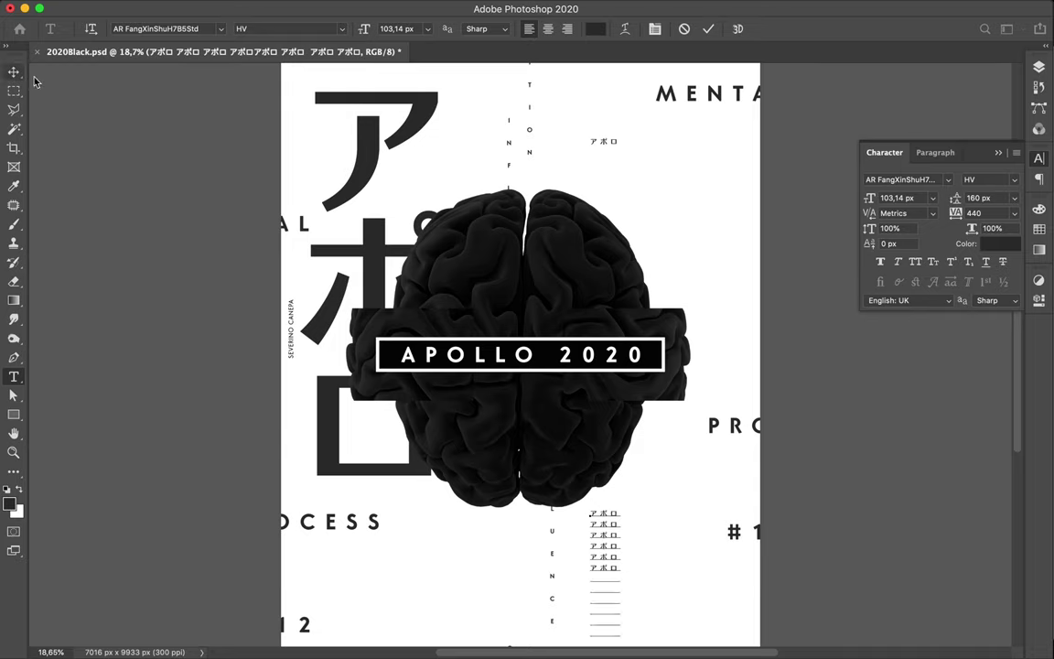
Commit the text, then Alt-drag two right-offset copies of the アポロ column
click(348, 221)
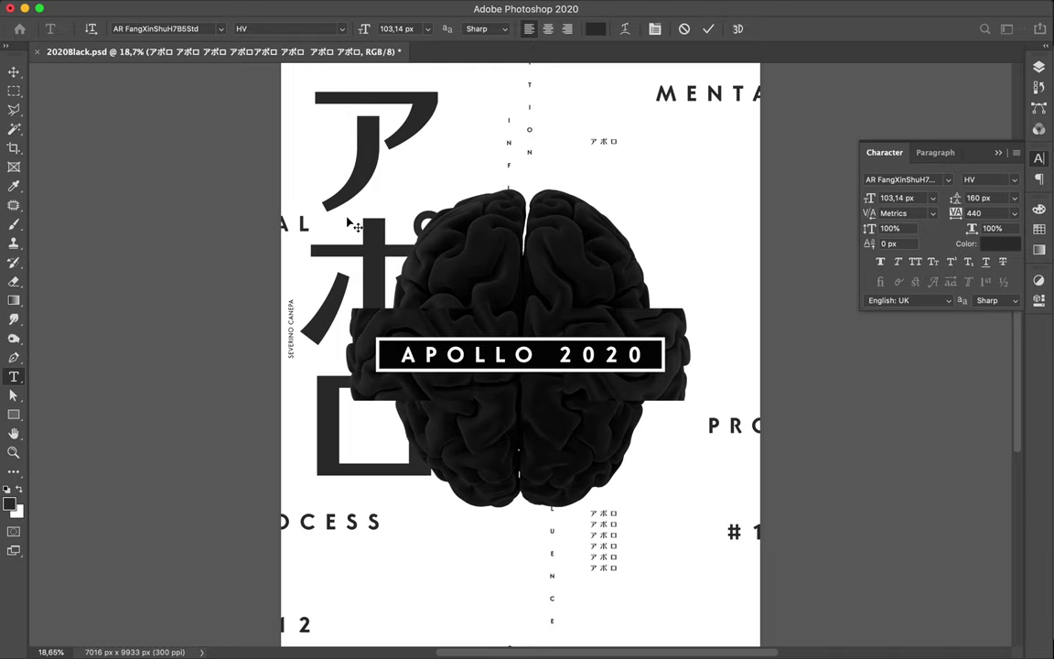
key(v)
scroll(348, 222, down, 5)
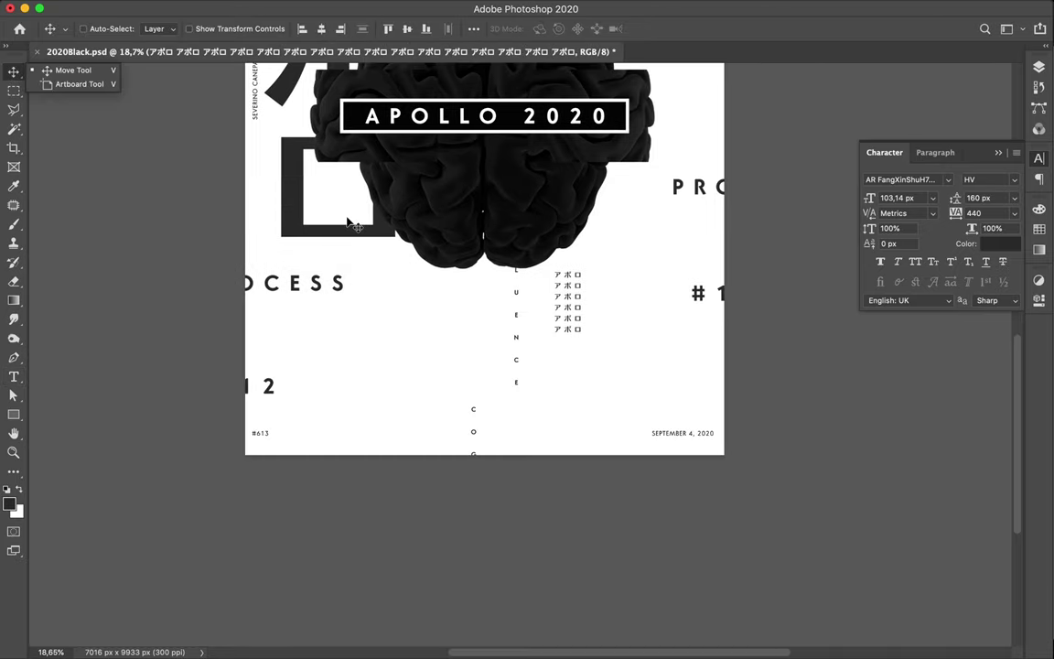
scroll(348, 222, up, 1)
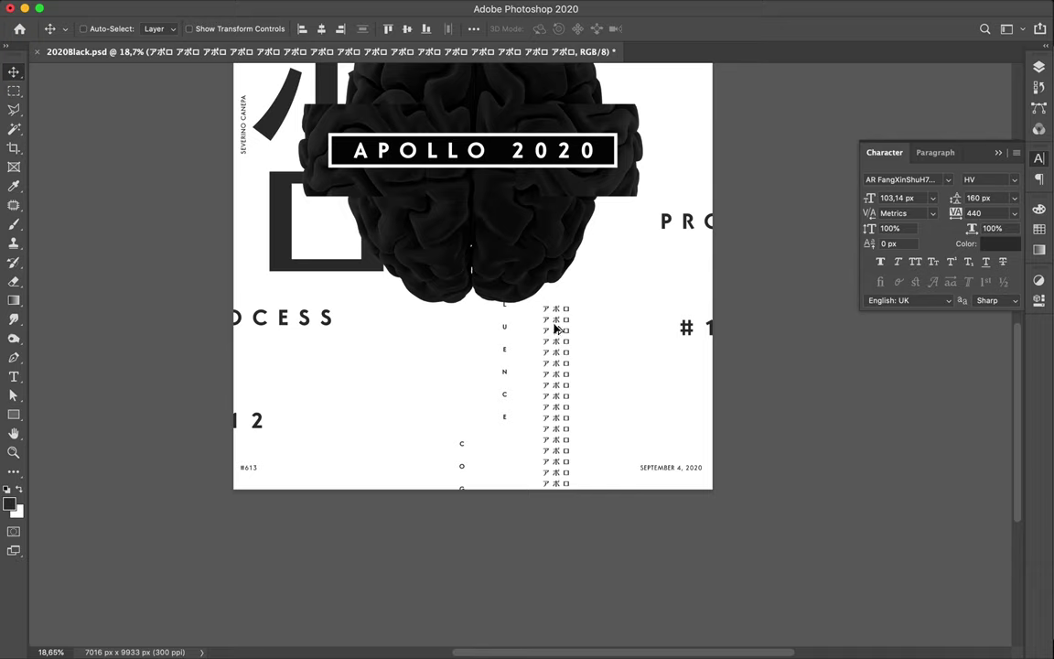
drag(569, 329, 570, 338)
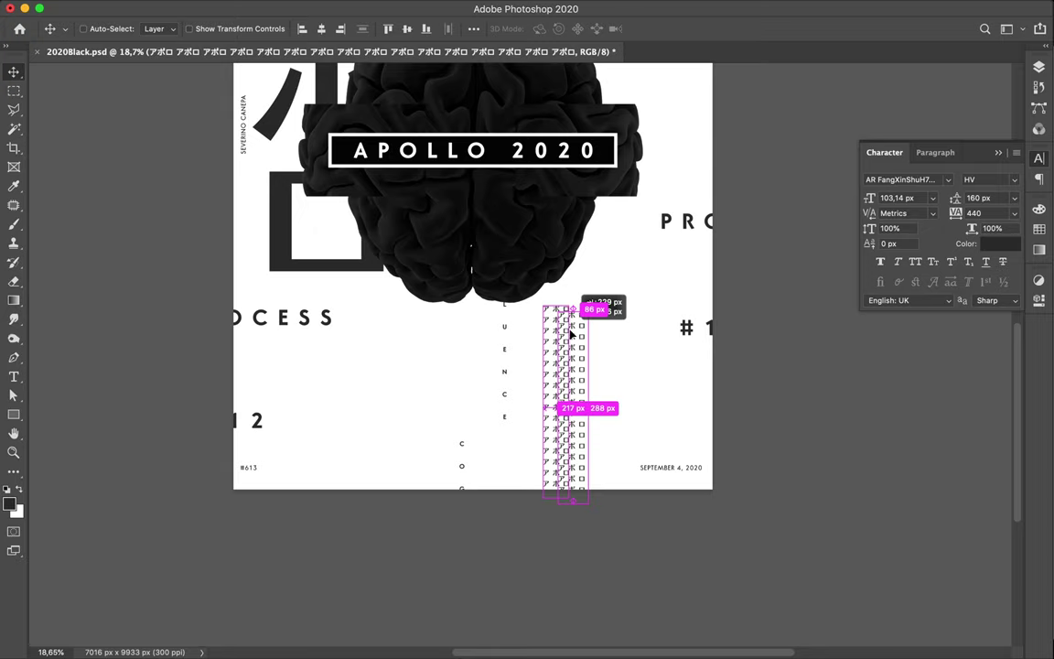
drag(593, 326, 599, 336)
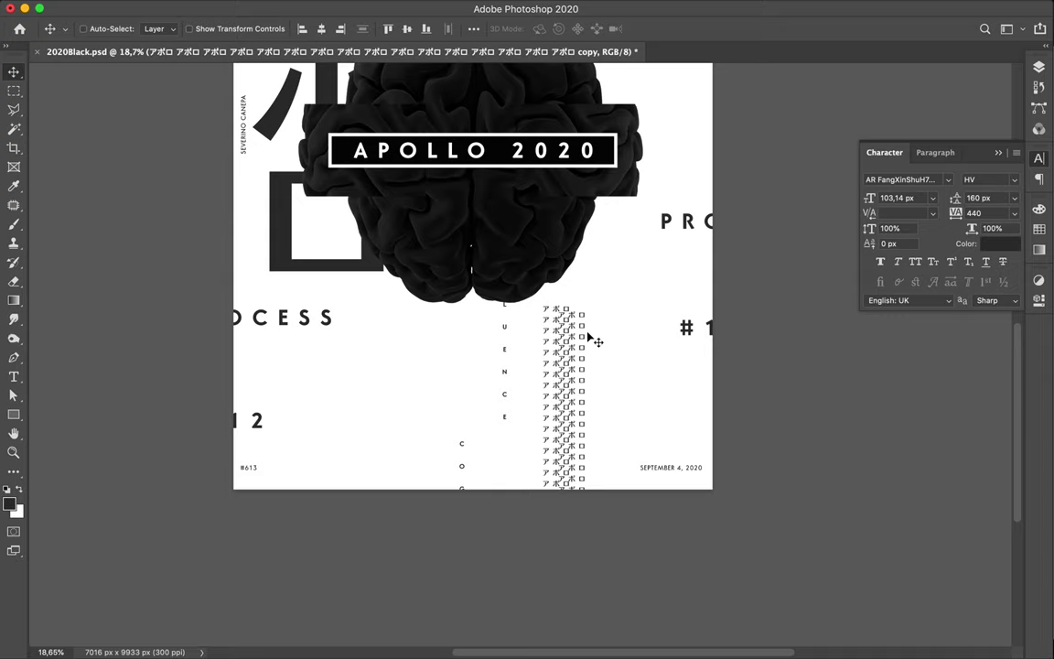
drag(583, 332, 597, 339)
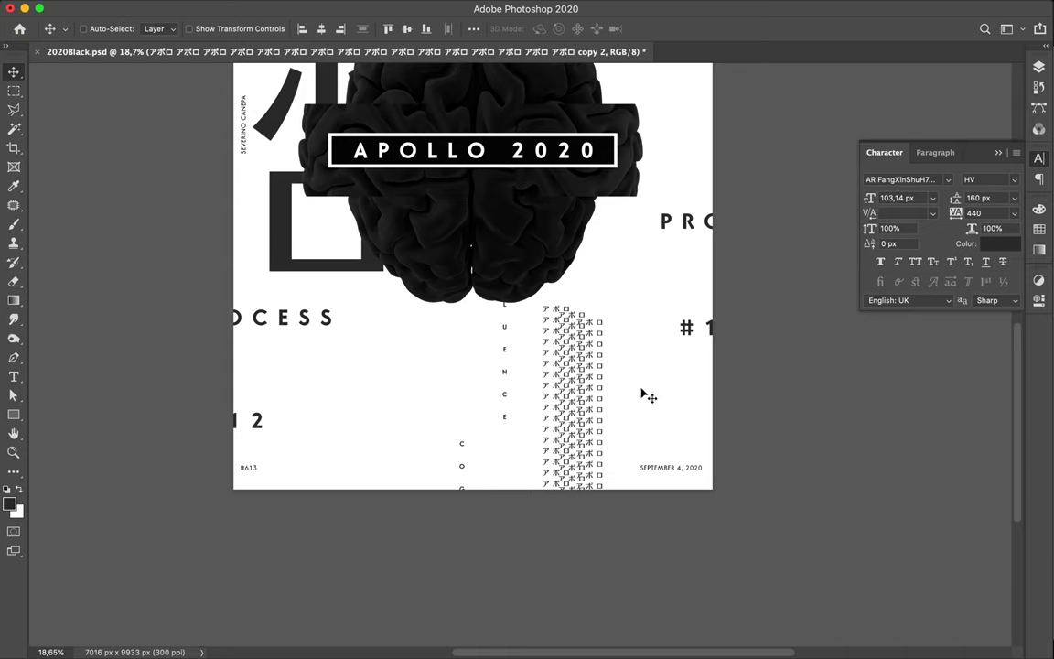
Review the poster and show the Layers panel instead of the character settings
scroll(631, 399, up, 5)
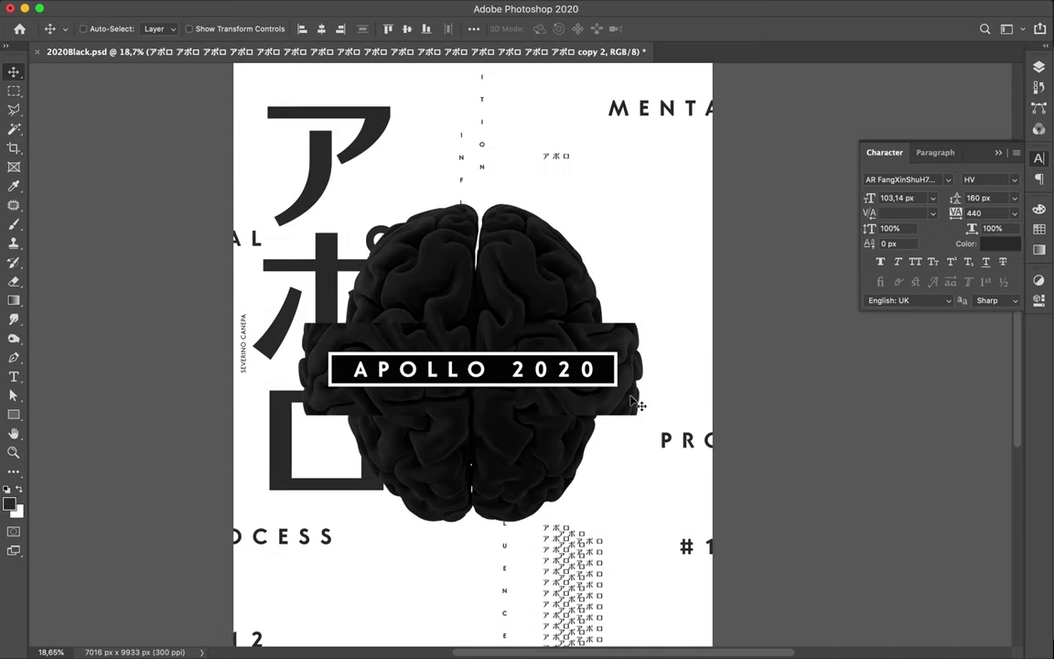
scroll(638, 405, down, 3)
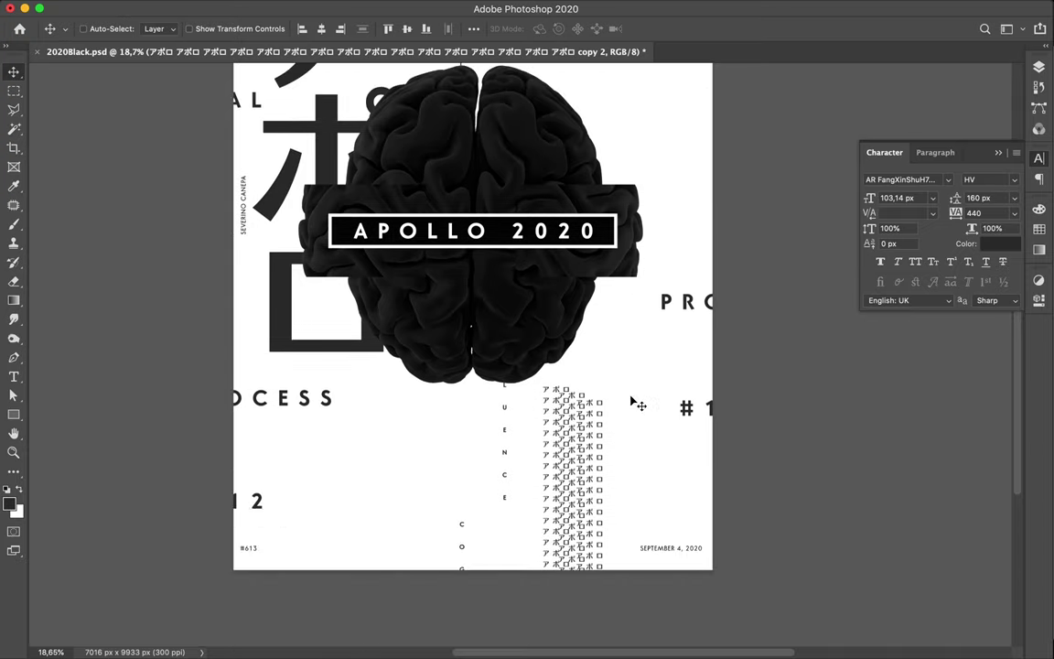
scroll(638, 405, up, 3)
scroll(638, 404, down, 1)
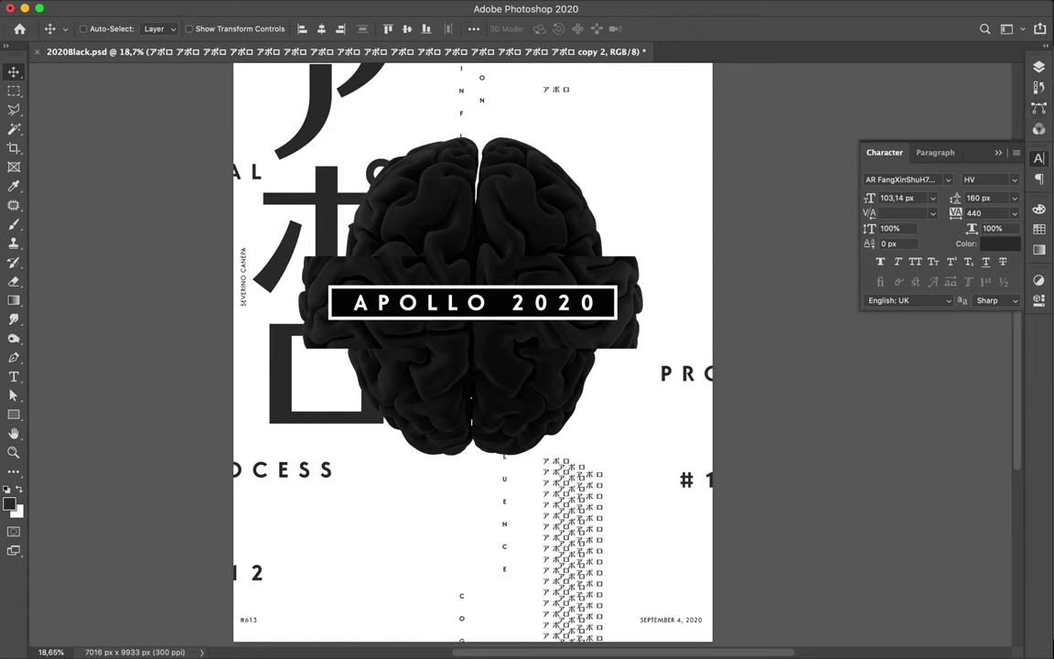
click(1039, 68)
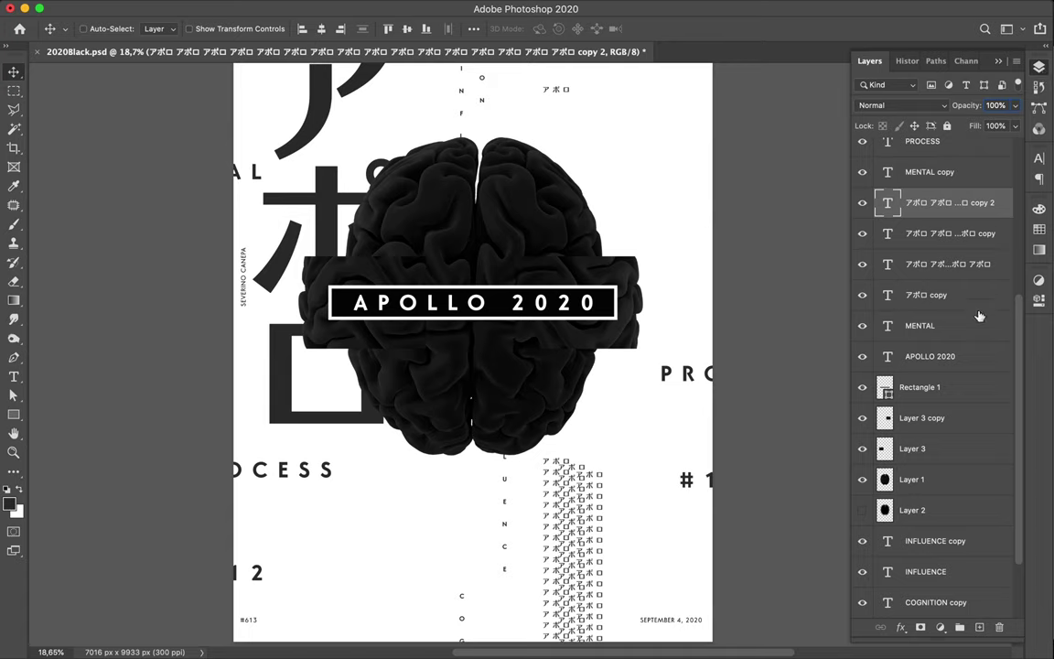
Add a new empty Layer 4 above Layer 1 and switch to the Brush tool
click(915, 479)
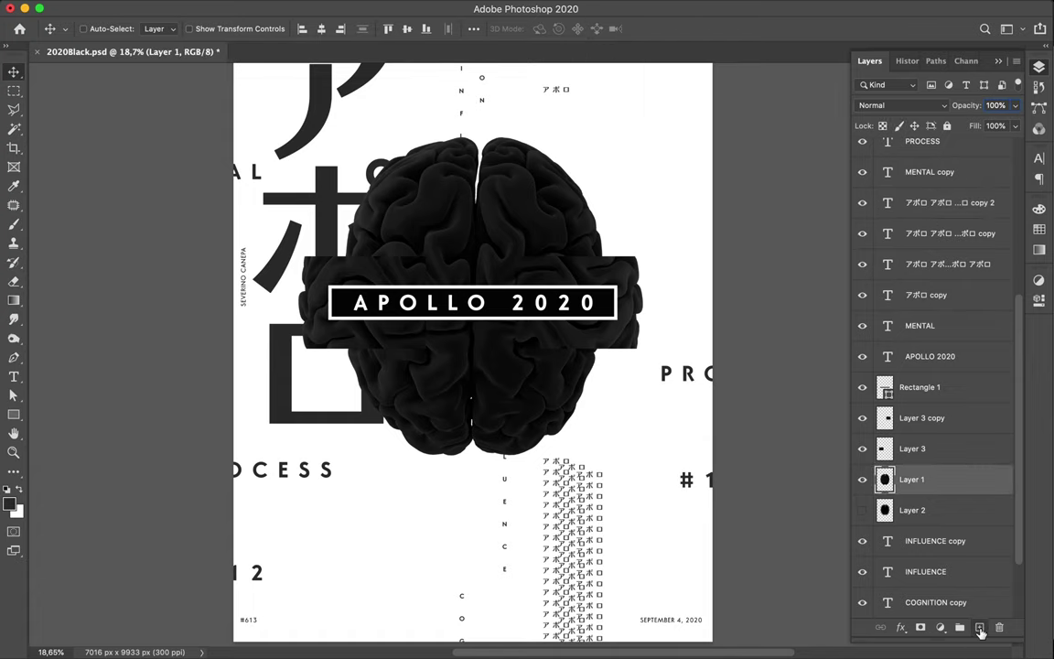
click(979, 627)
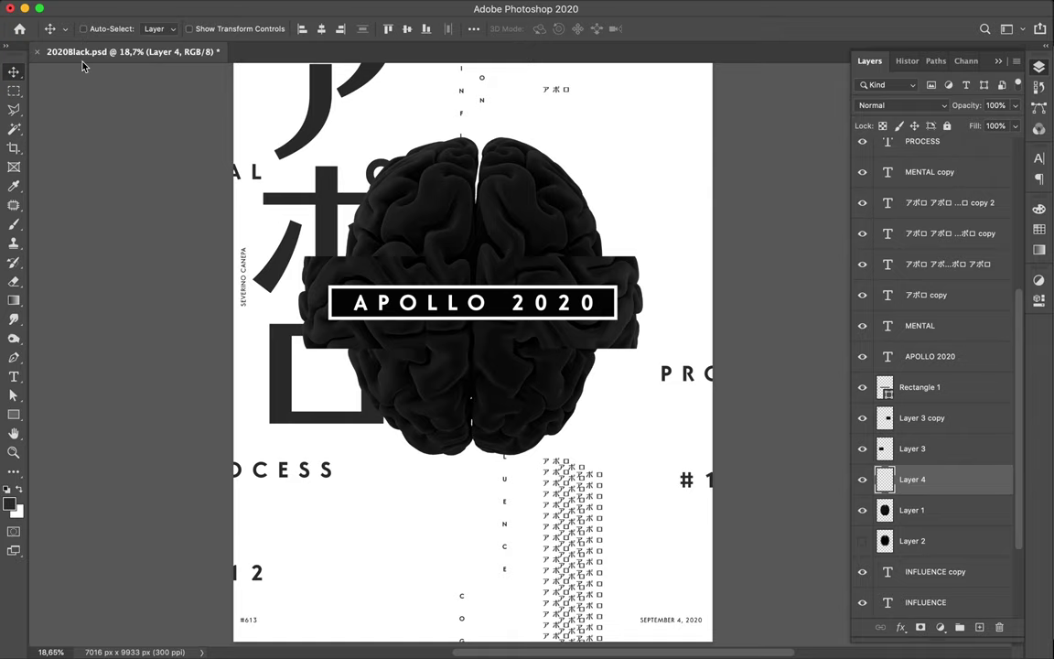
key(b)
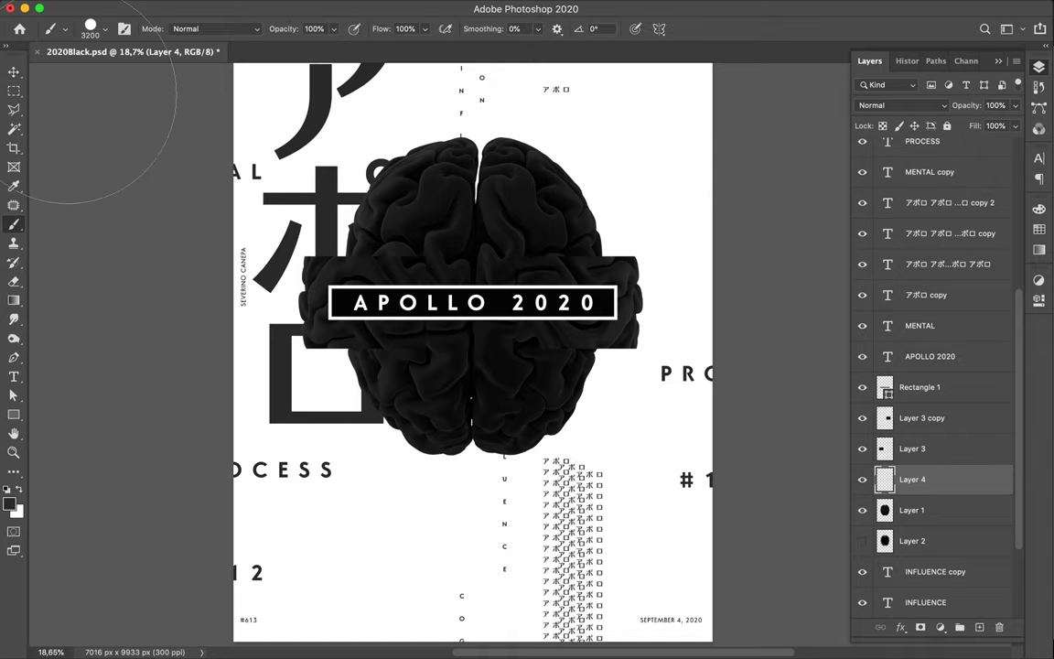
Choose a WG Dust Particles brush preset from the Wet Media Brushes group
click(104, 34)
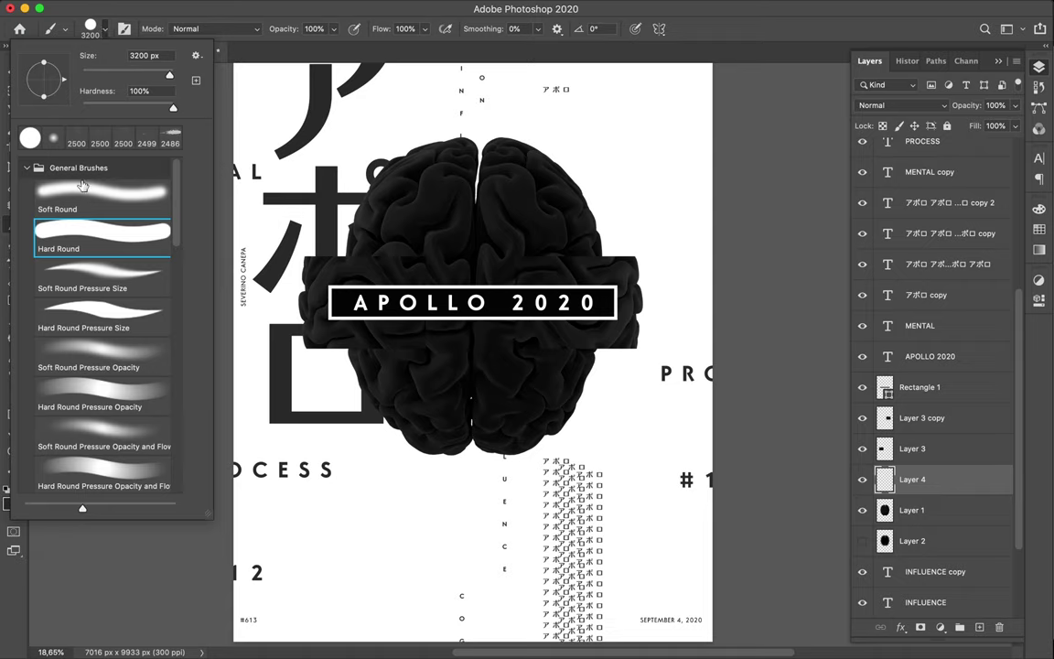
click(27, 168)
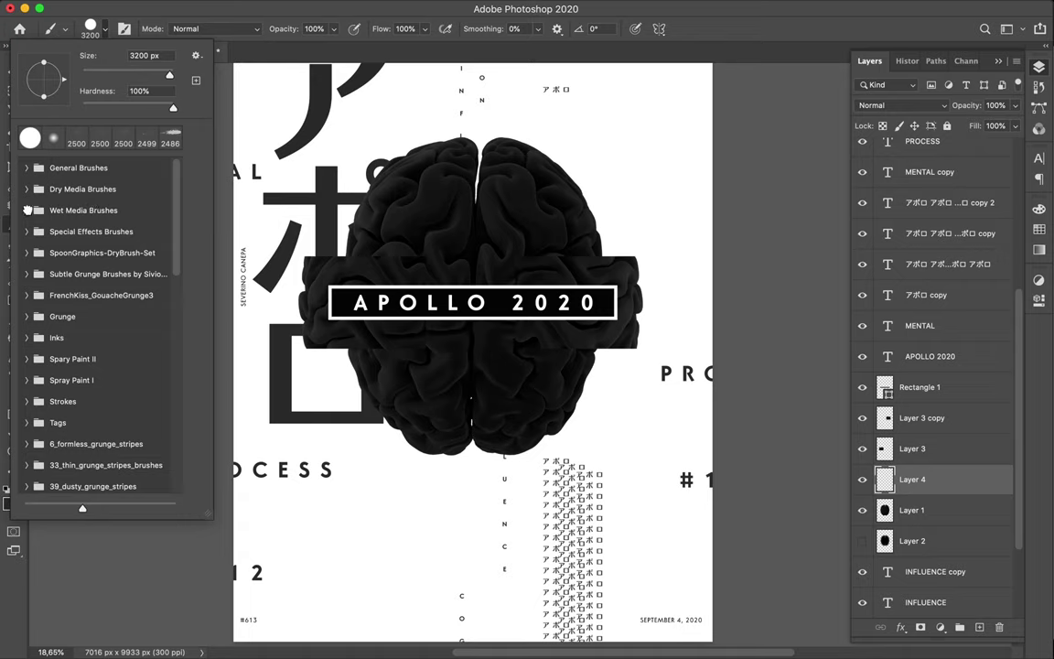
click(27, 211)
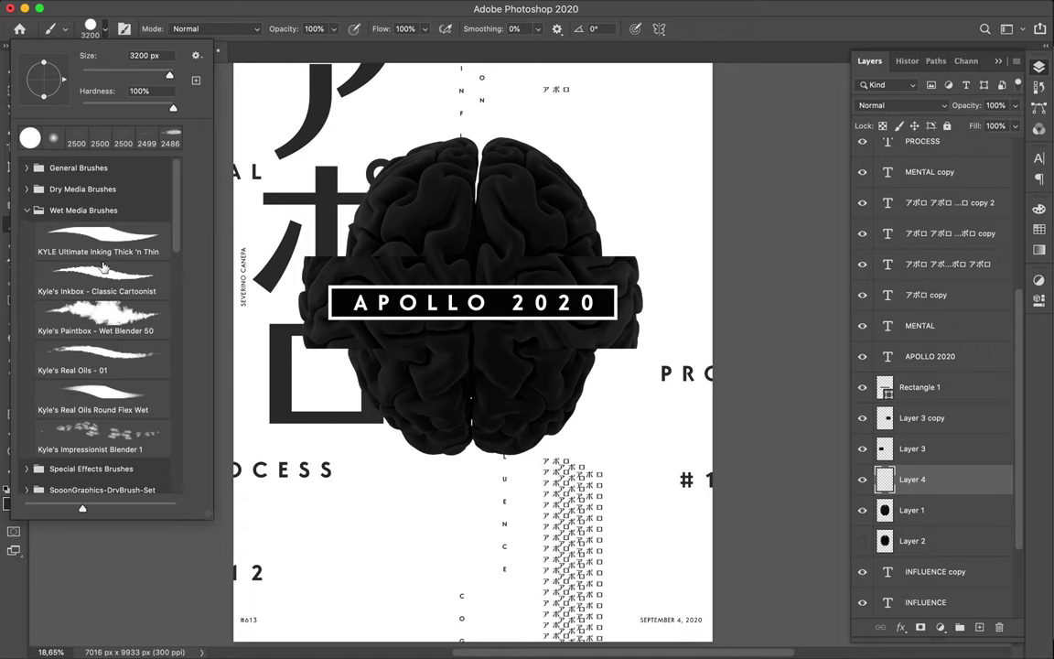
scroll(103, 272, down, 2)
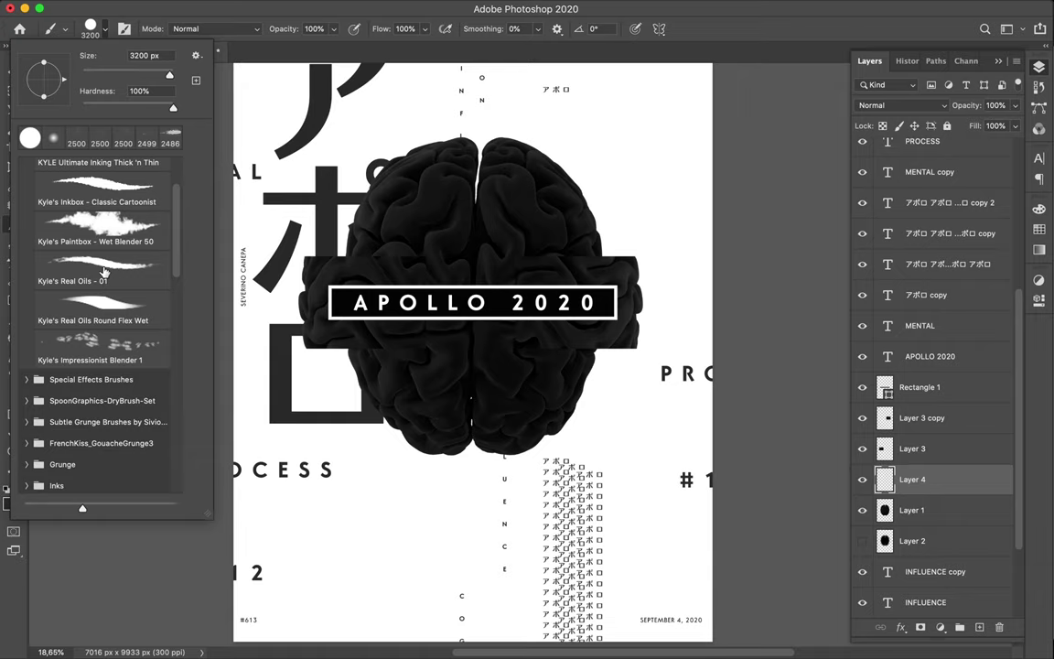
scroll(59, 394, down, 5)
scroll(41, 401, down, 3)
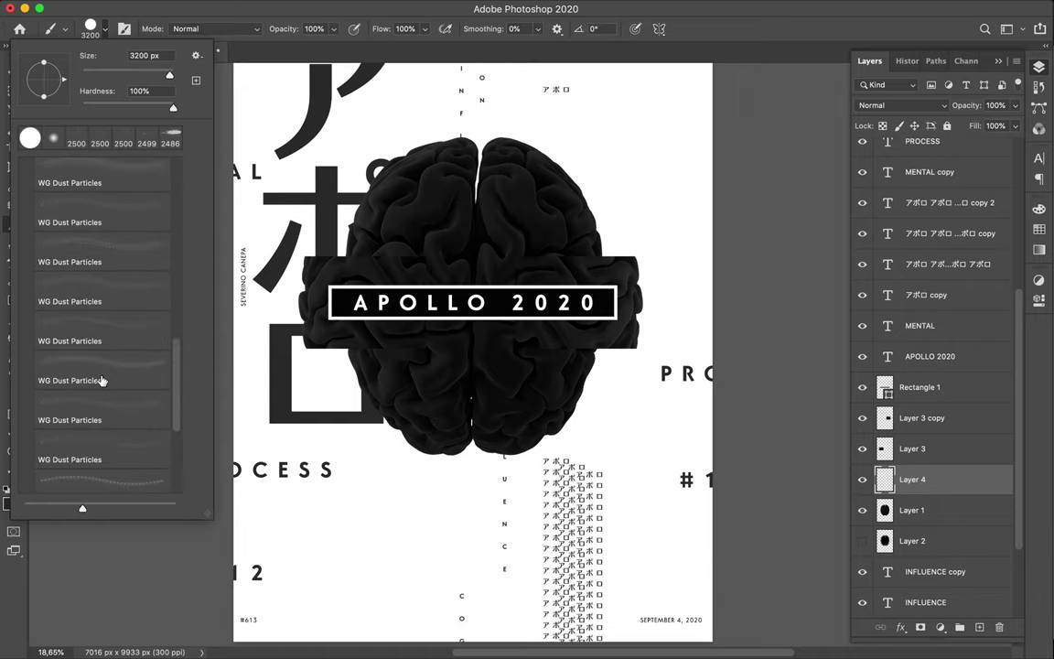
scroll(101, 381, down, 1)
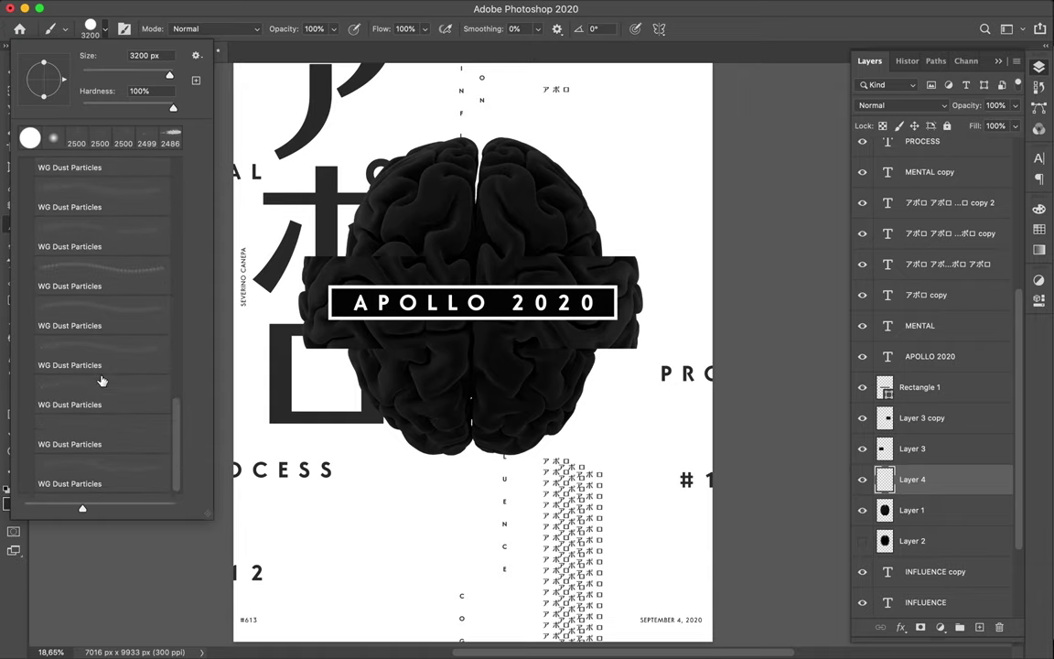
click(224, 393)
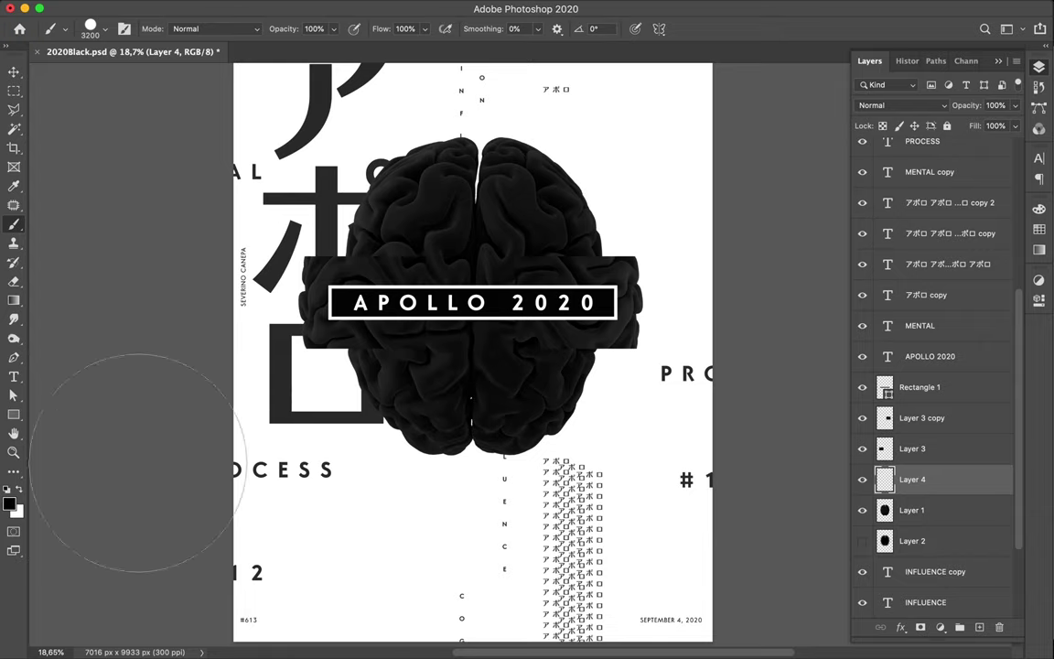
Set the foreground colour to red #d03737, then paint and undo a trial dab
click(11, 506)
click(755, 339)
drag(755, 340, 809, 326)
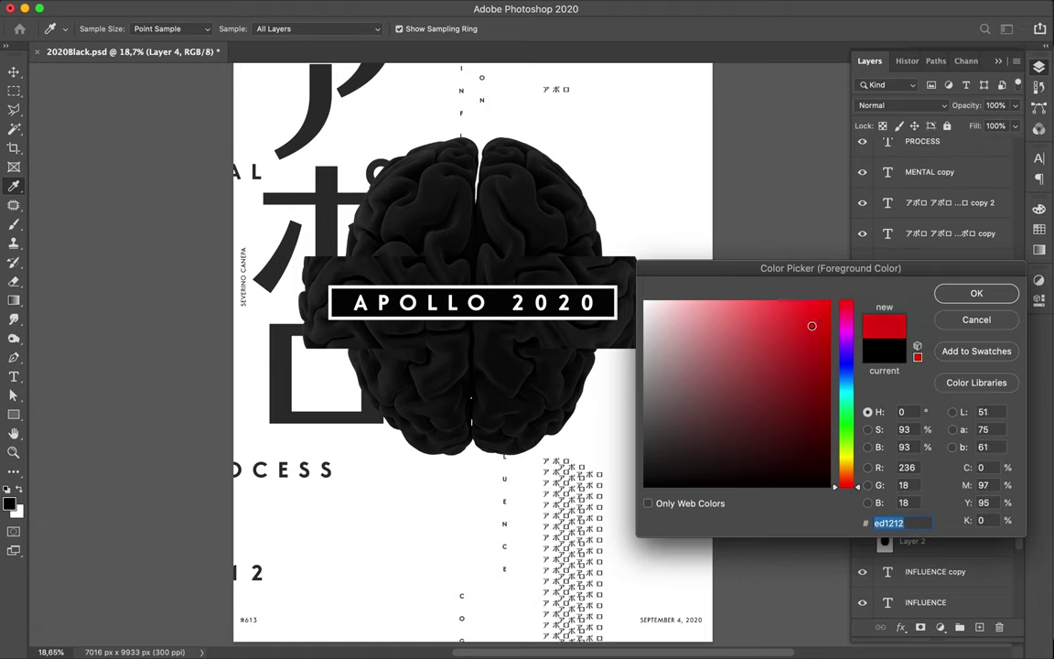
click(780, 335)
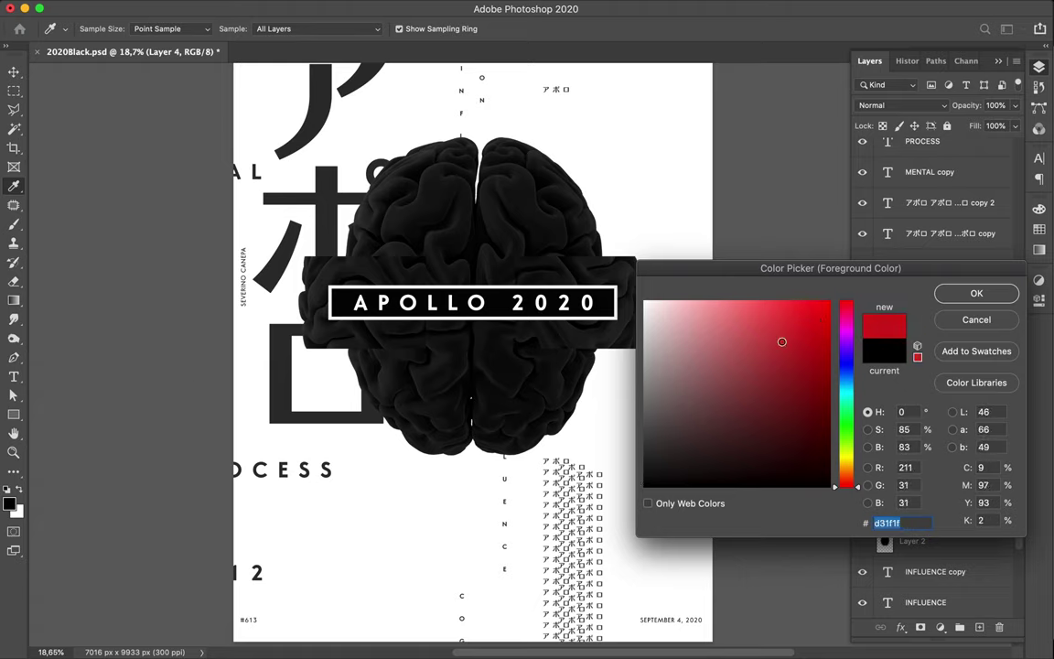
click(974, 294)
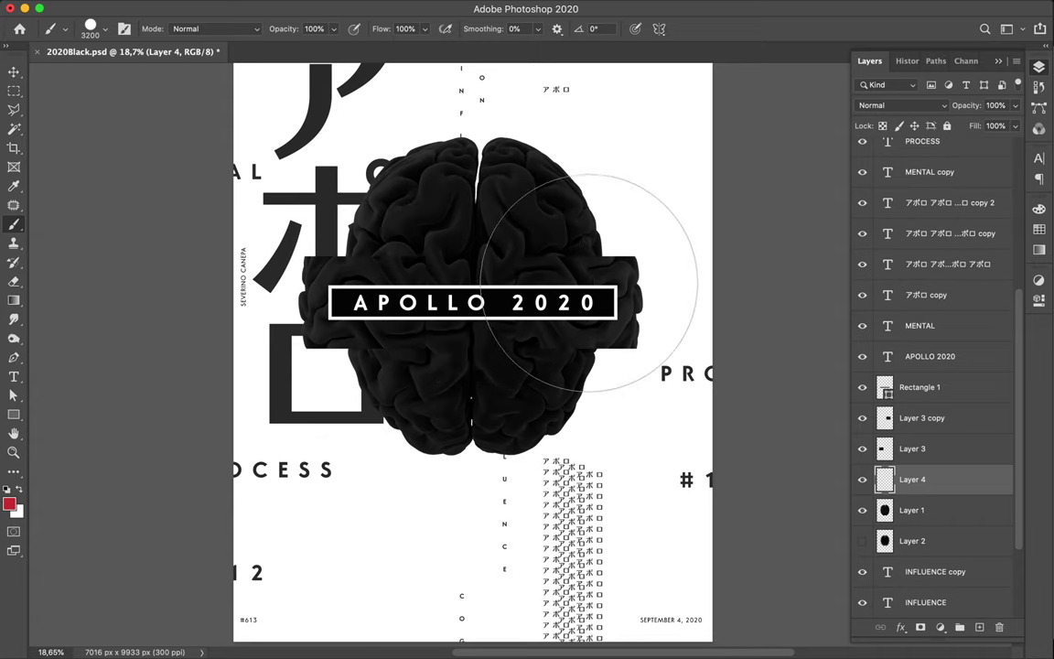
click(485, 281)
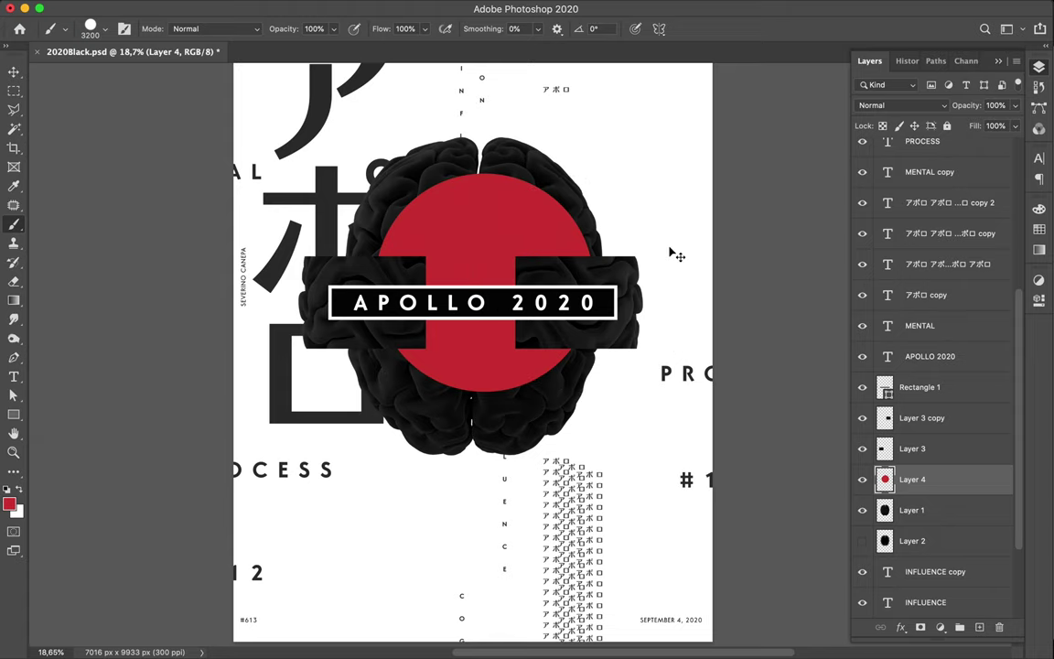
key(ctrl+z)
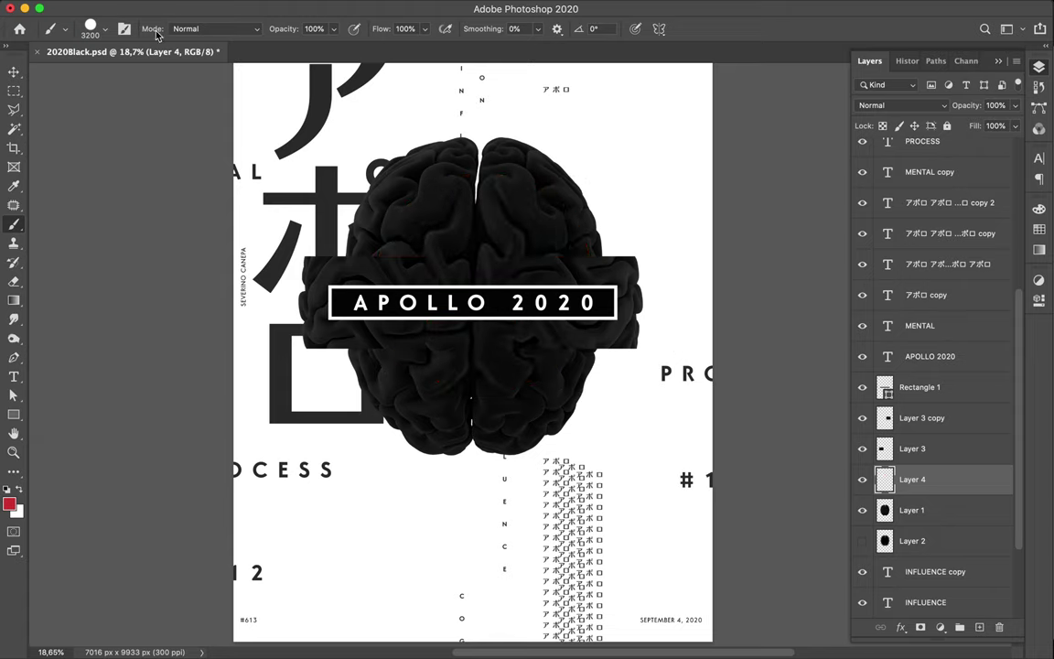
Try out several WG Dust Particles brushes from the brush presets
click(107, 31)
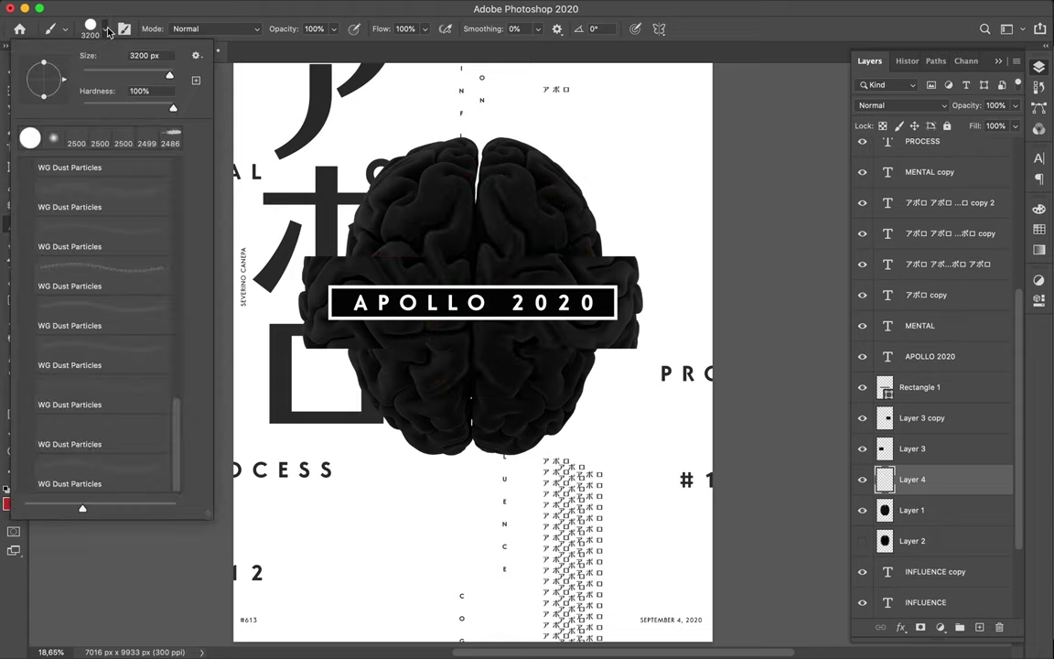
click(96, 179)
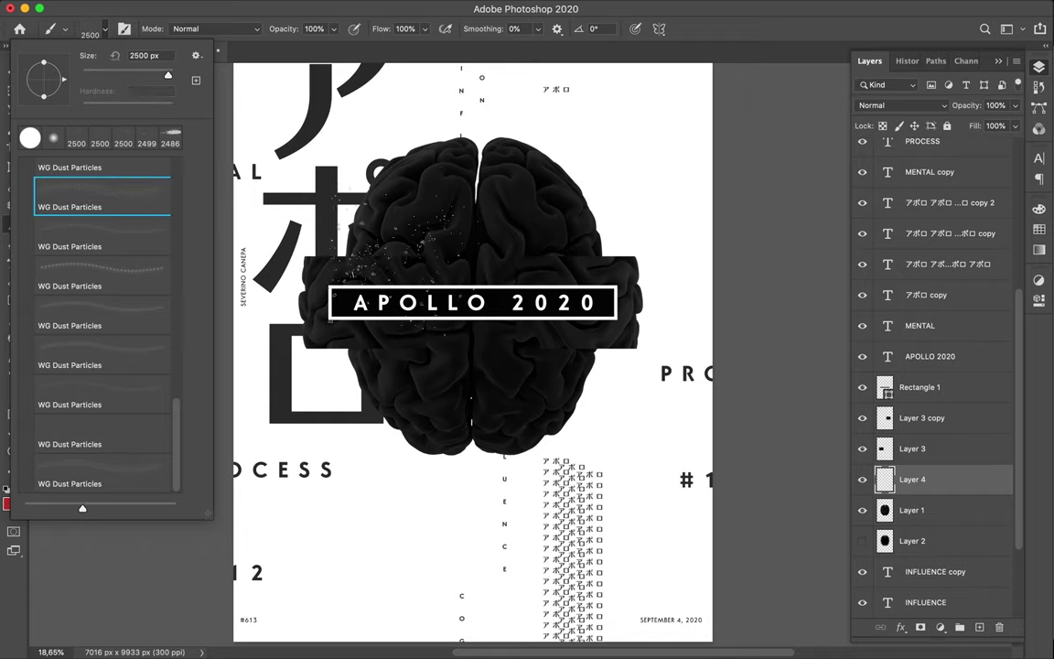
click(96, 393)
click(467, 246)
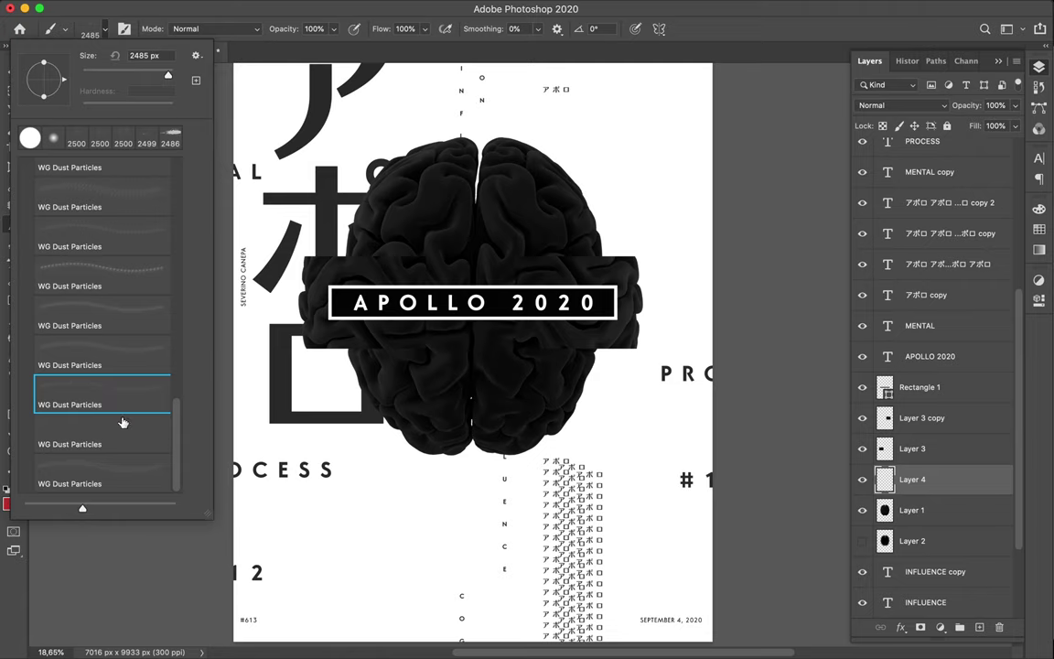
click(108, 434)
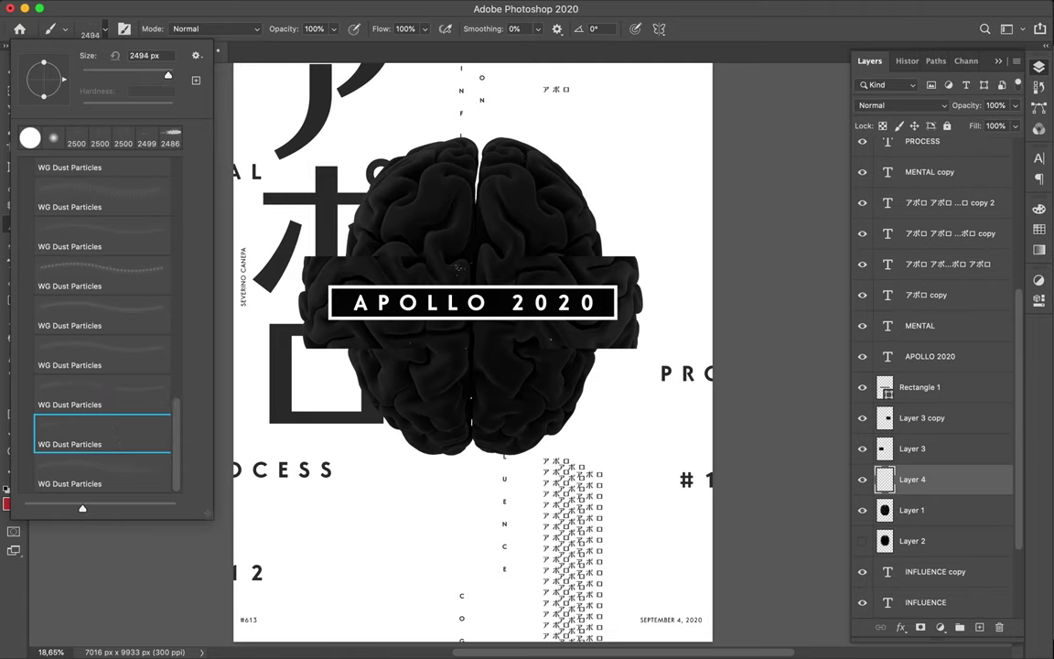
click(140, 463)
click(393, 266)
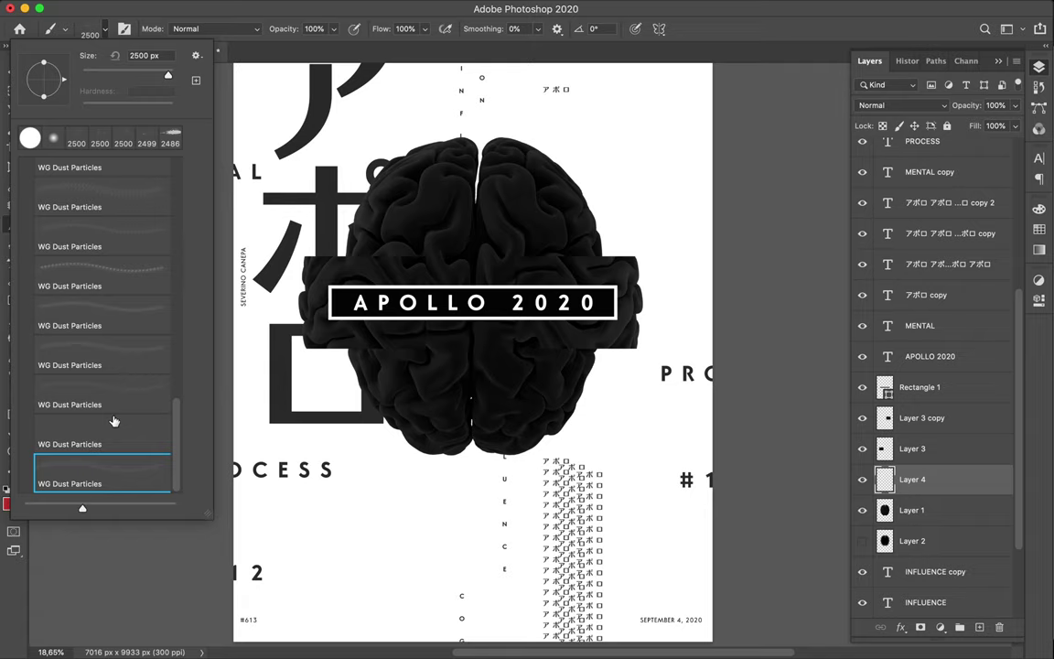
scroll(113, 421, up, 15)
scroll(113, 420, down, 3)
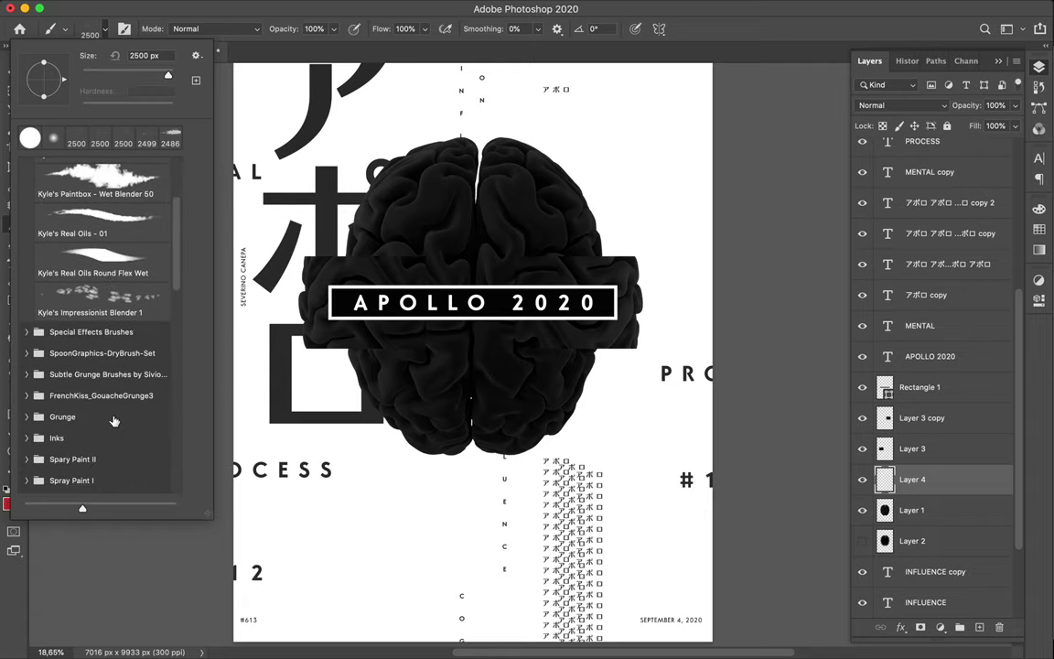
scroll(113, 421, down, 2)
scroll(113, 421, down, 1)
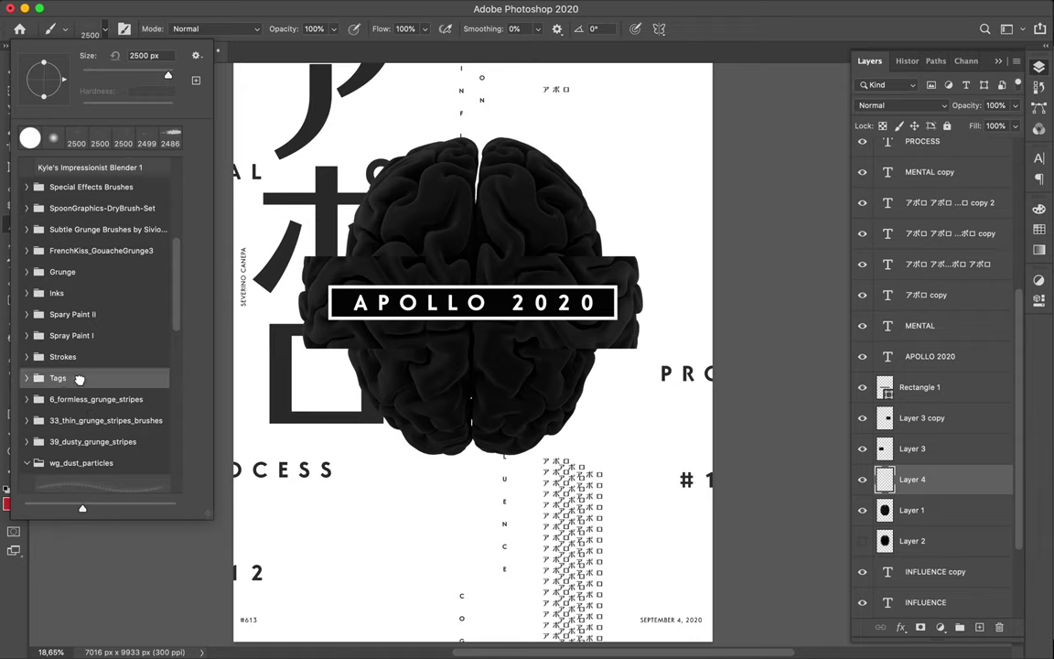
click(27, 378)
scroll(76, 389, down, 1)
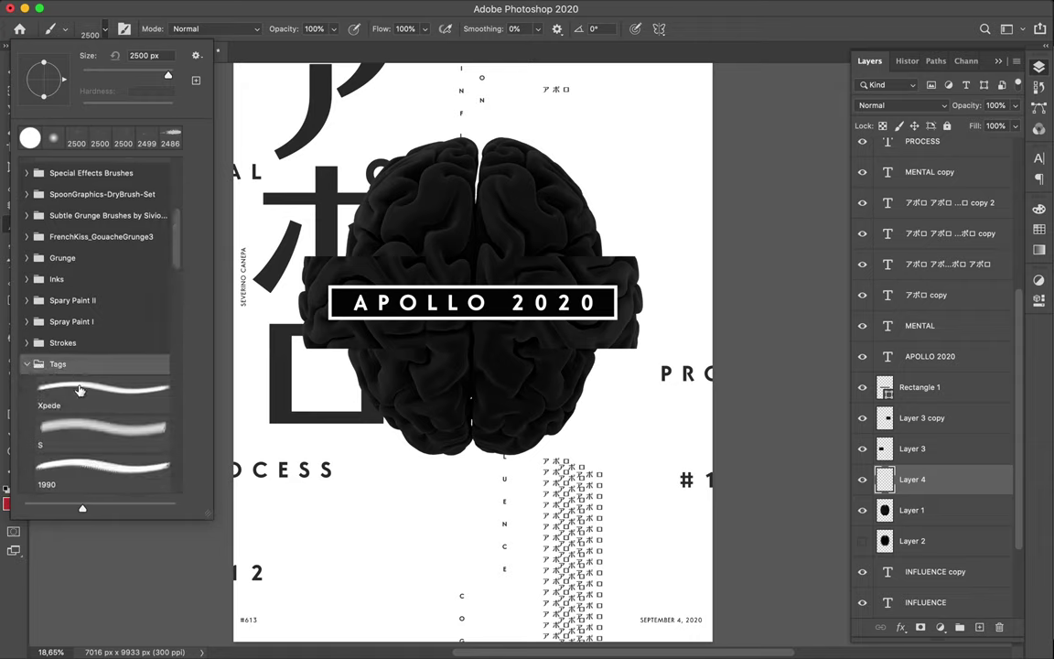
scroll(77, 390, down, 2)
scroll(78, 390, down, 2)
scroll(79, 390, down, 3)
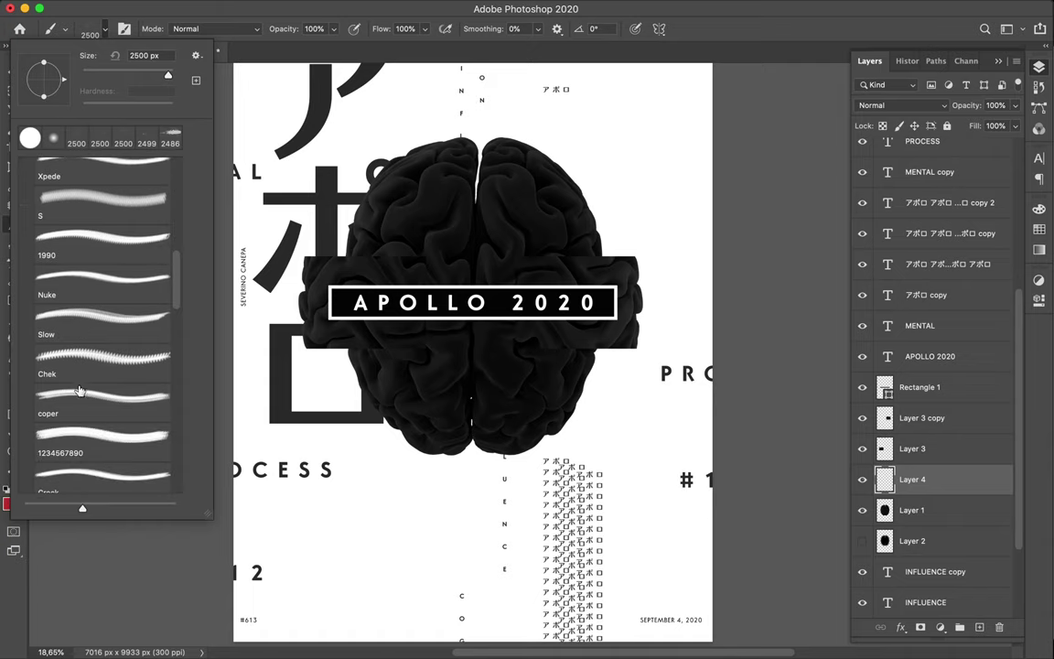
click(78, 437)
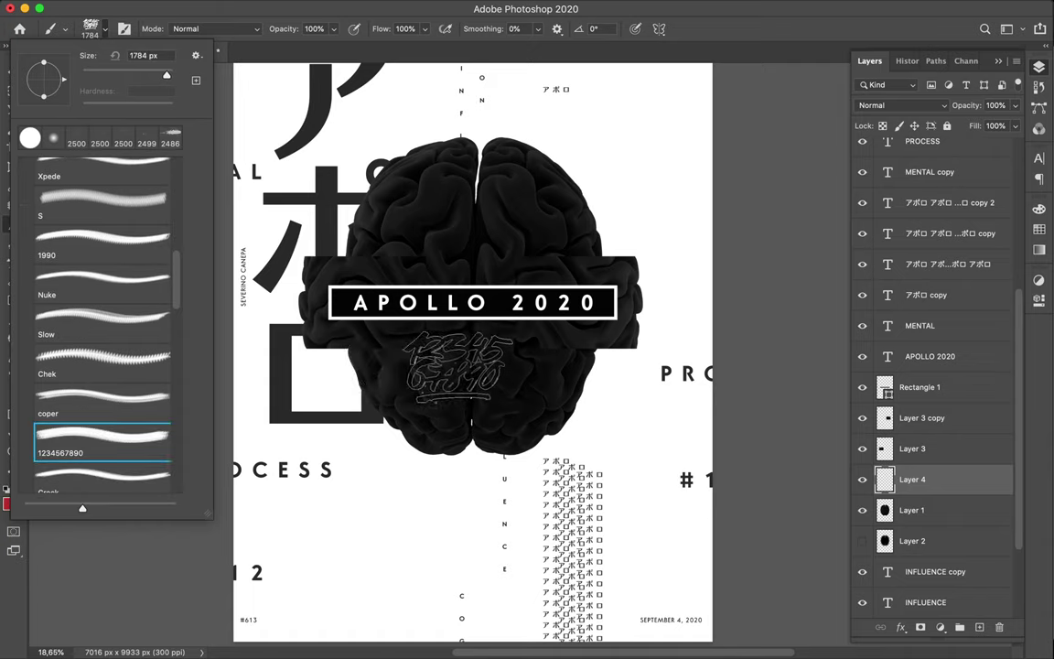
scroll(126, 418, down, 1)
scroll(127, 418, down, 3)
scroll(127, 418, down, 7)
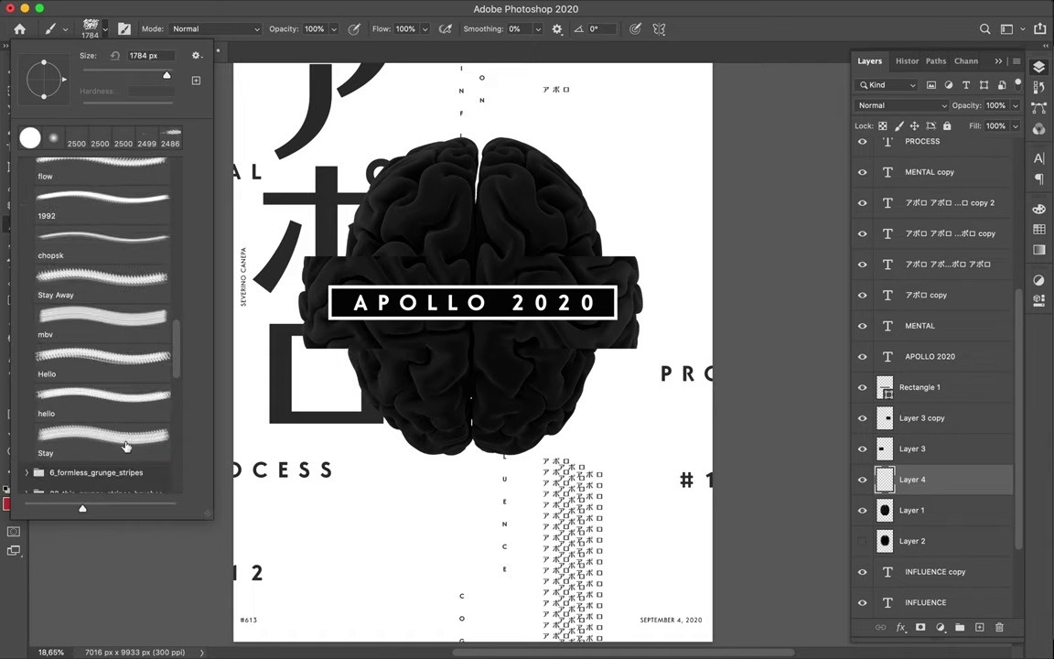
click(105, 437)
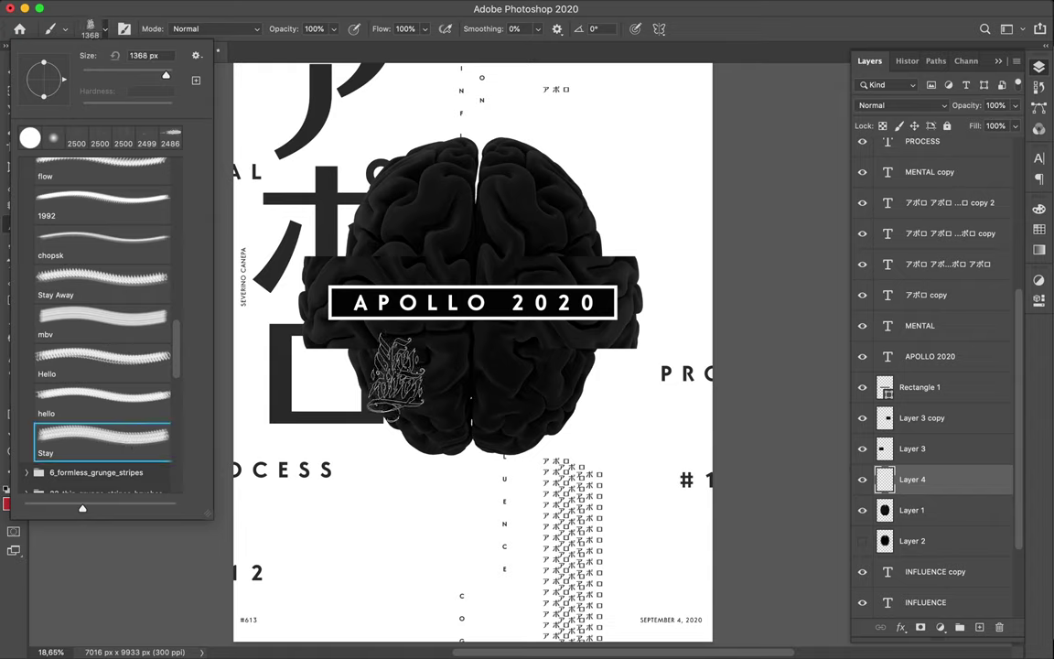
scroll(150, 308, up, 6)
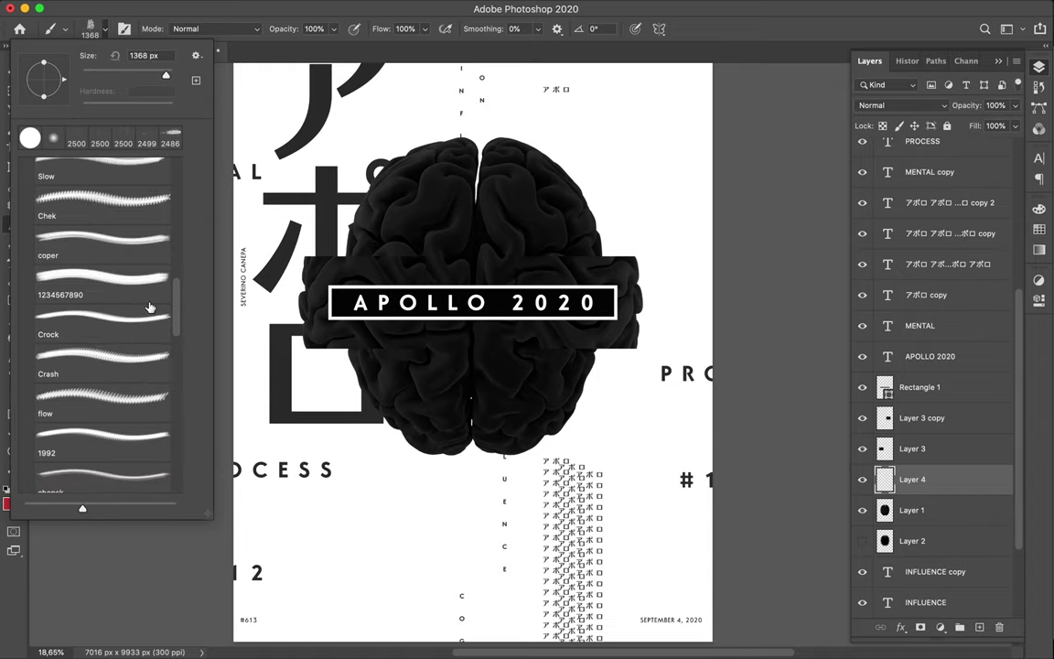
scroll(151, 307, up, 2)
scroll(150, 307, up, 3)
scroll(150, 307, up, 2)
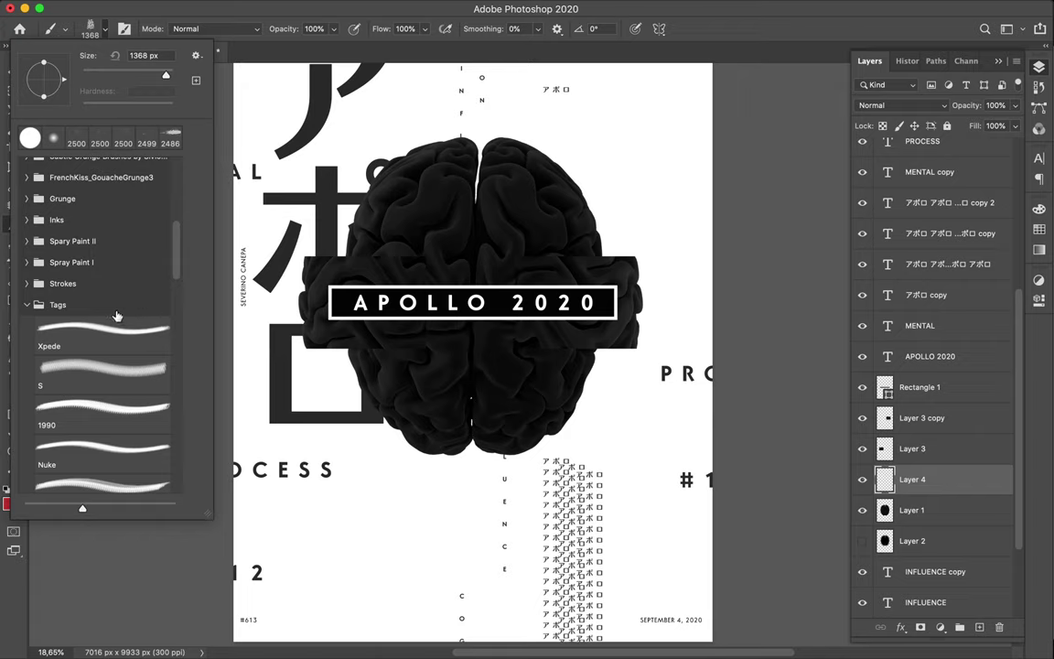
Delete the Tags brush group together with all its brushes
right_click(116, 315)
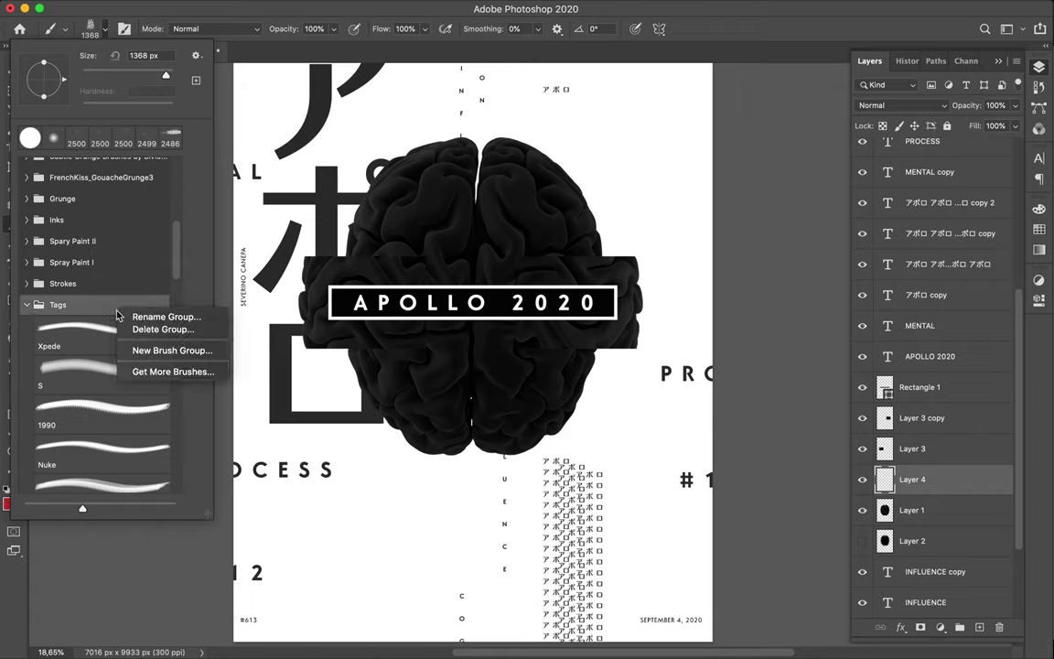
click(142, 332)
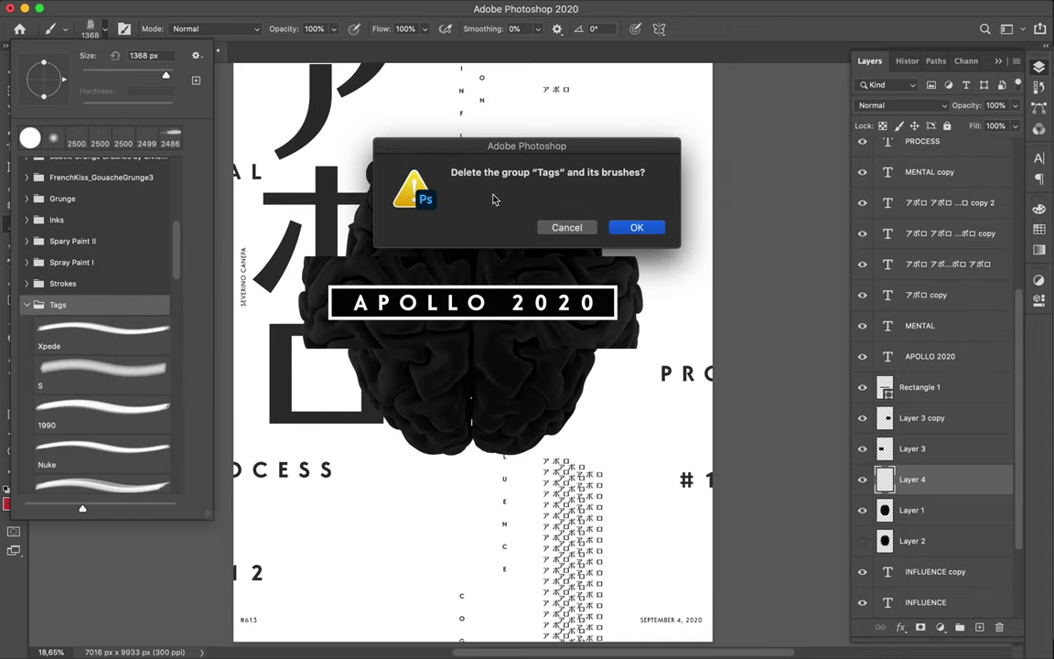
click(632, 227)
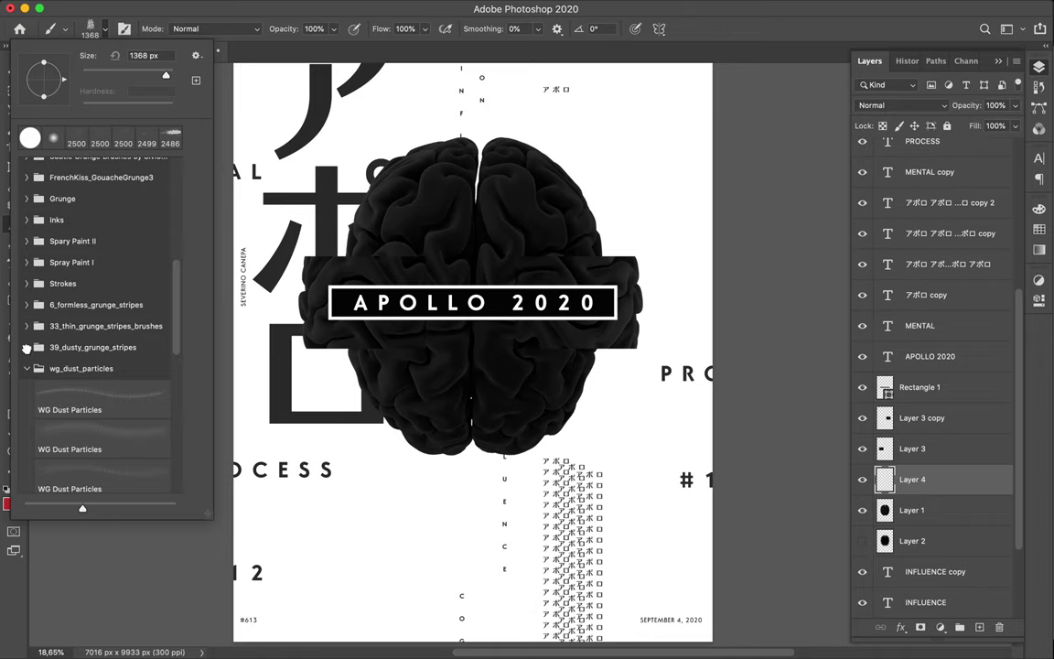
click(27, 346)
Stamp red Dusty_grunge_stripe_01 grunge above the APOLLO 2020 banner and move Layer 4 under Rectangle 1
click(116, 370)
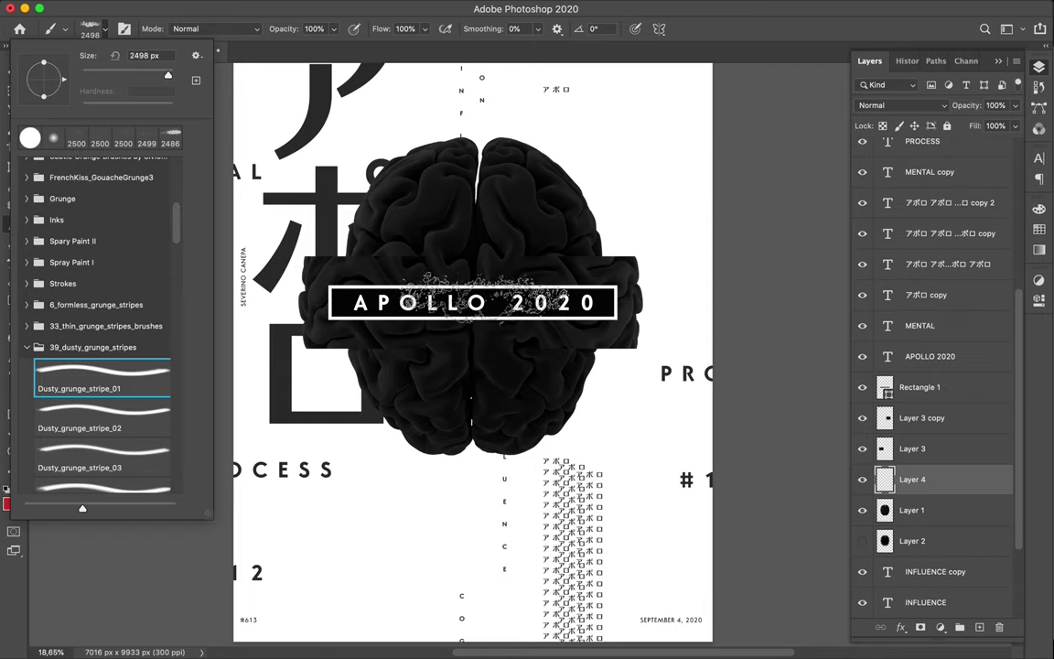
click(614, 261)
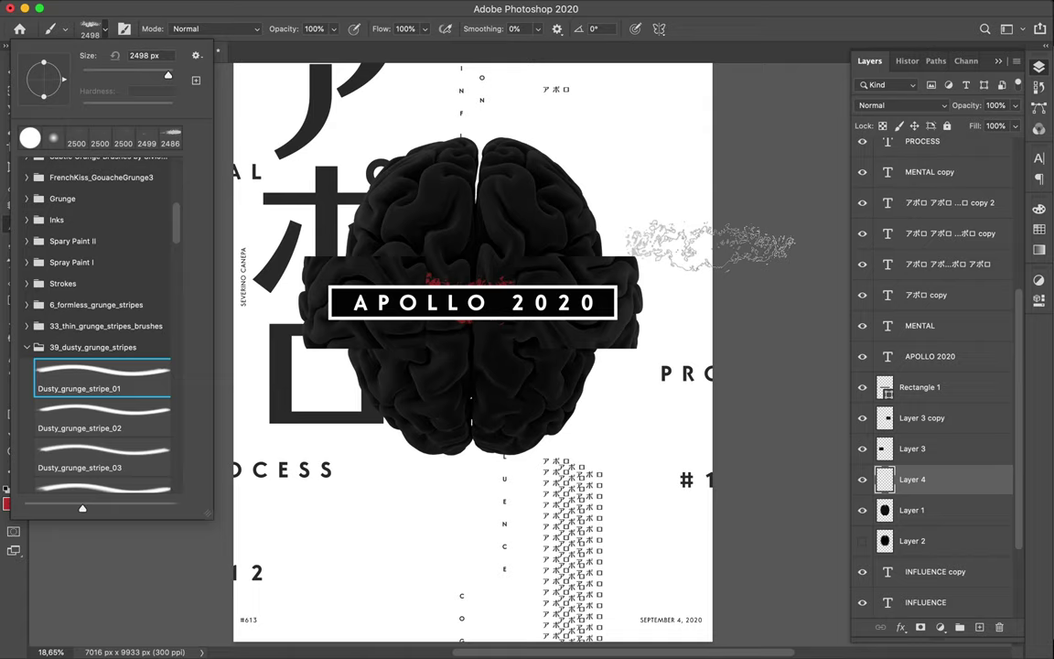
click(603, 258)
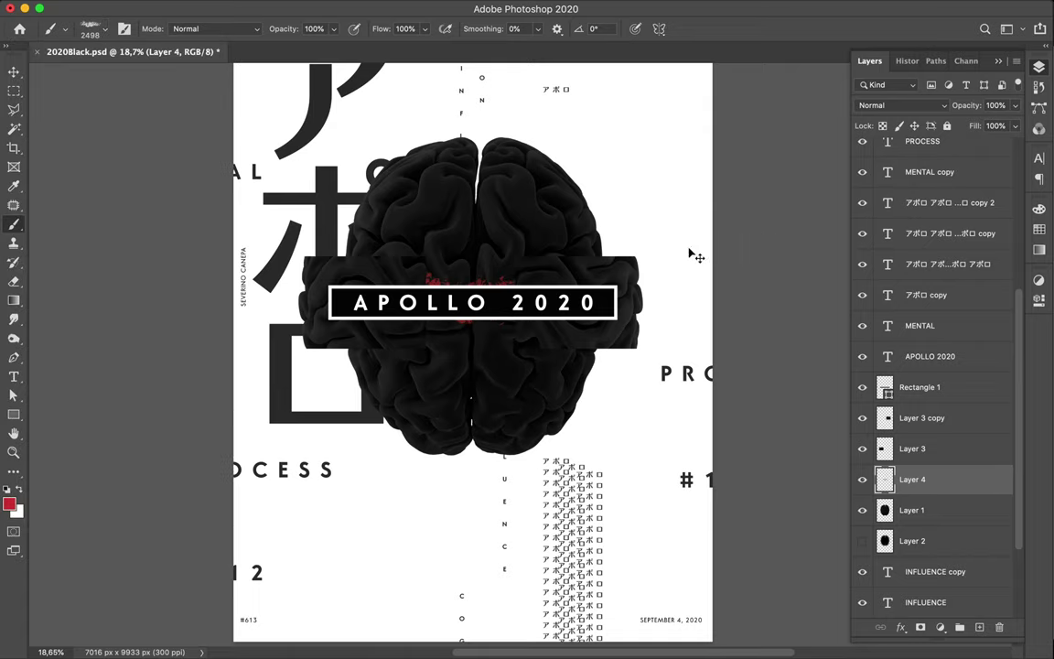
click(460, 276)
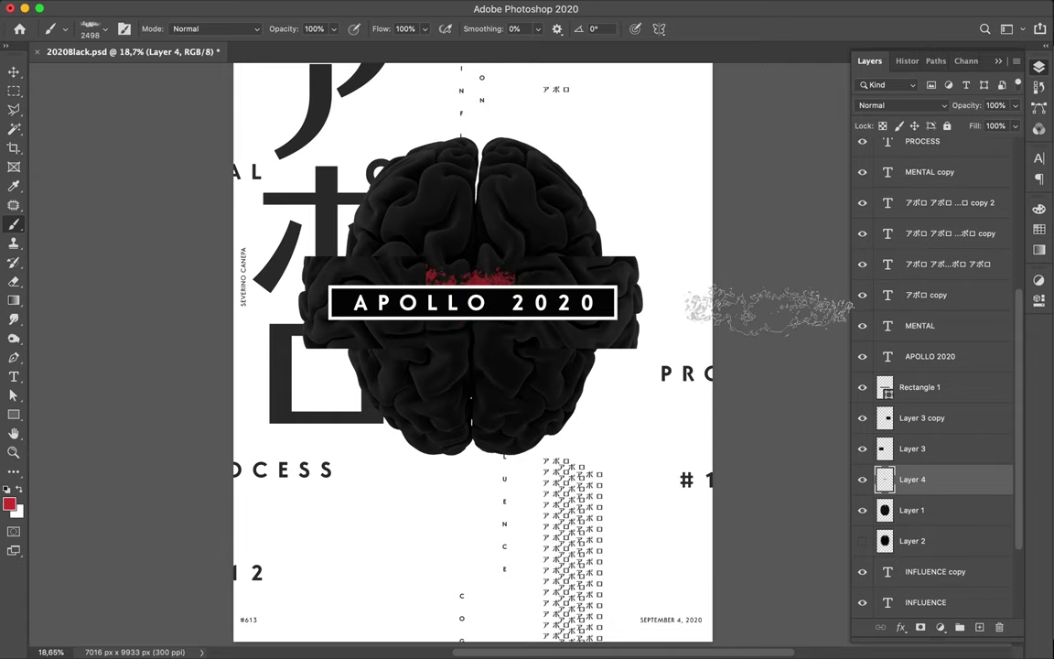
drag(936, 479, 936, 418)
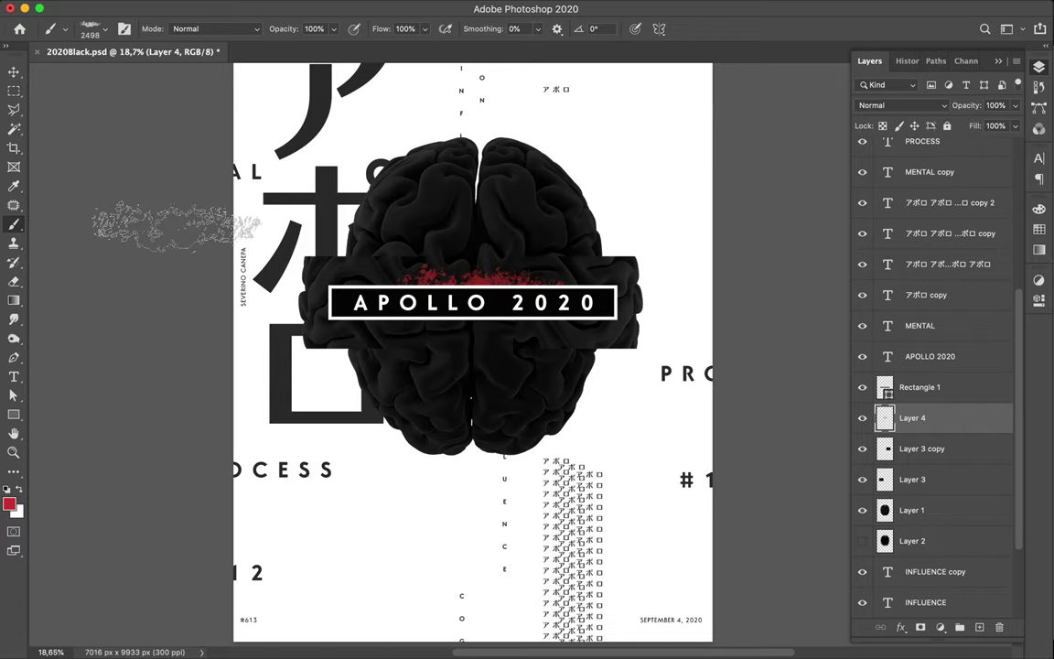
click(12, 502)
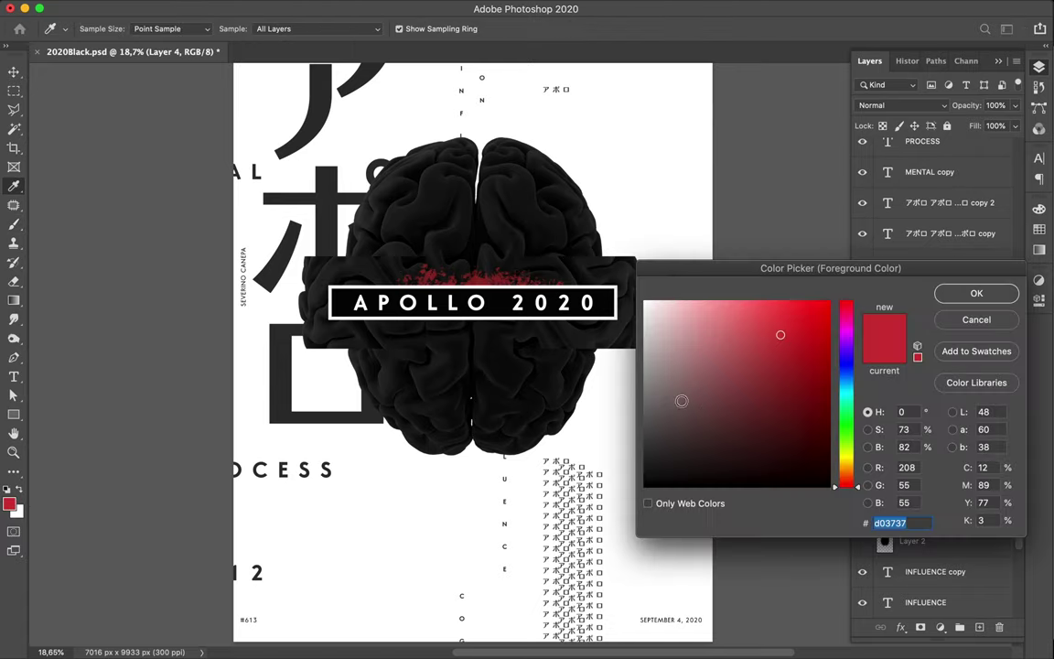
click(582, 376)
drag(582, 375, 627, 367)
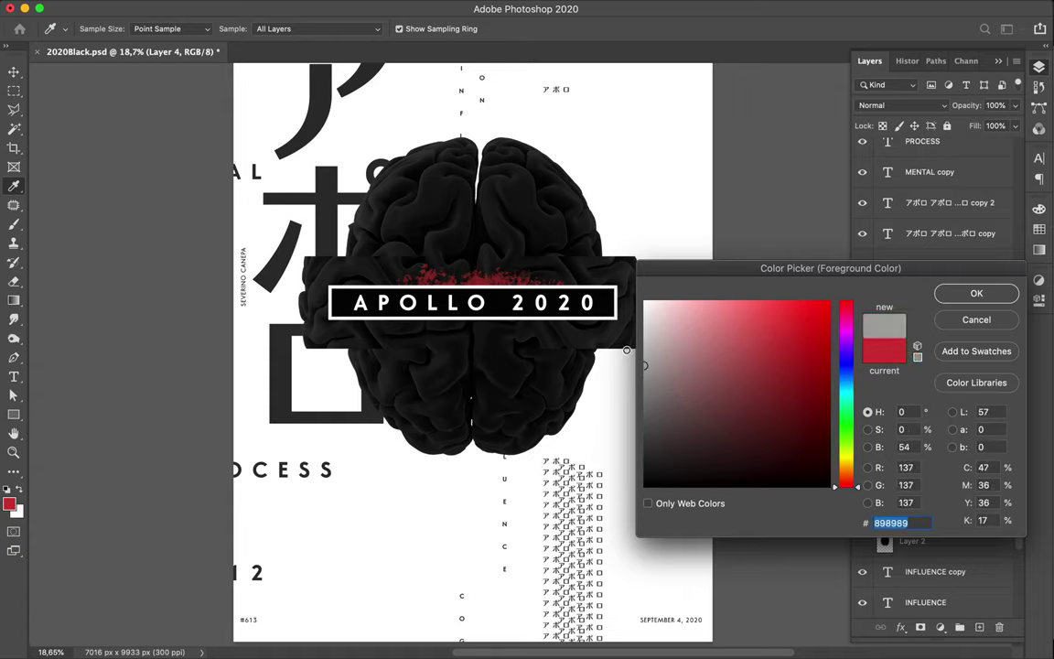
click(662, 328)
click(594, 294)
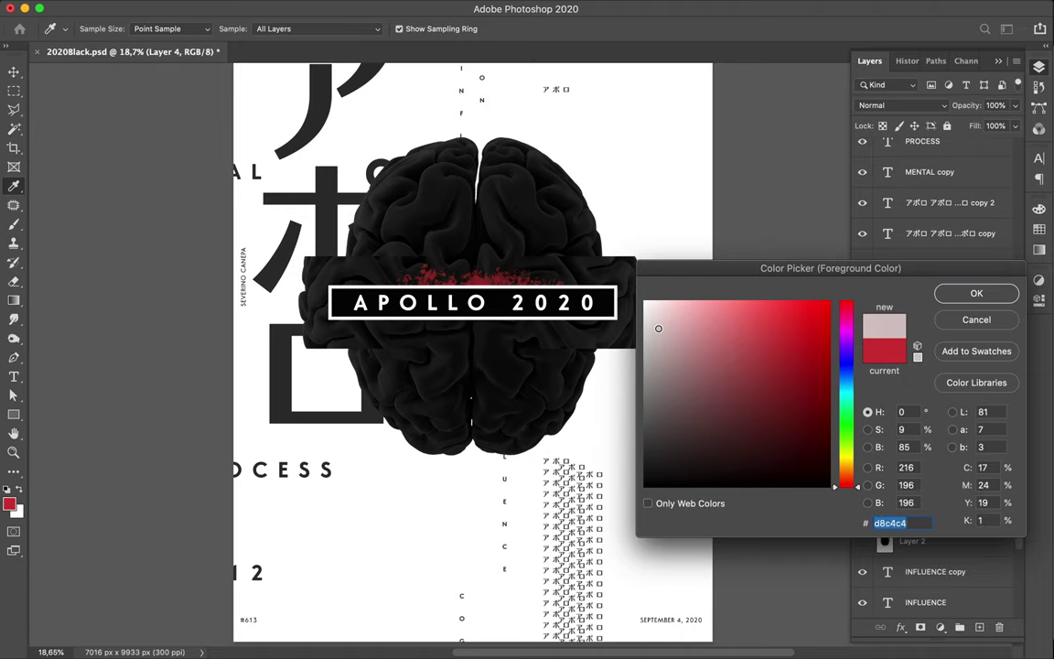
click(963, 292)
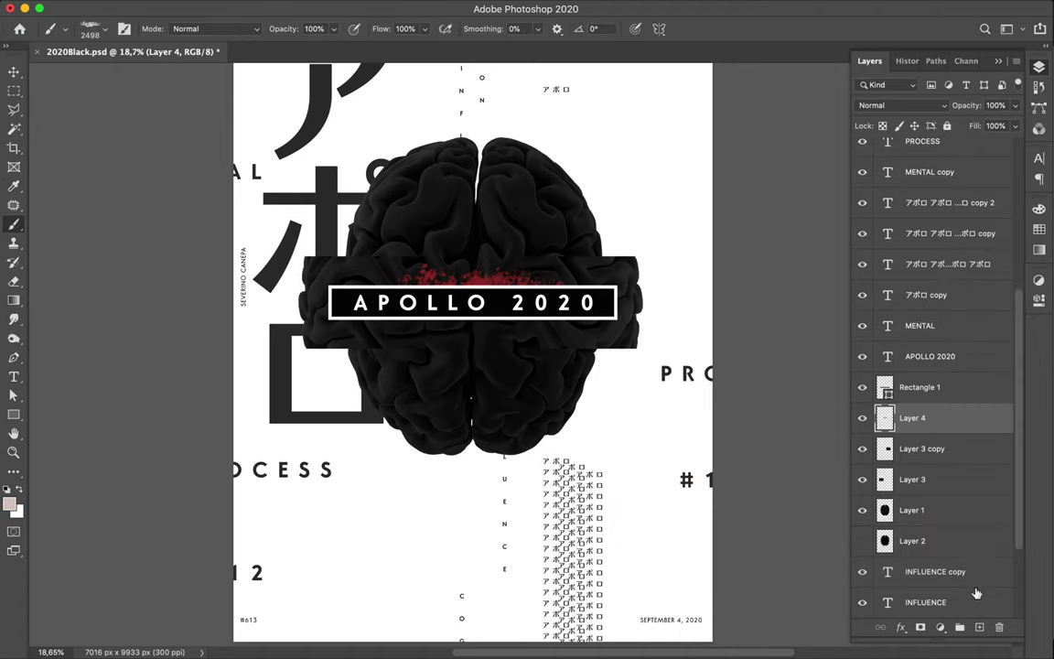
Select the background Layer 0 and add an empty Layer 5 directly above it
key(alt+bracketleft)
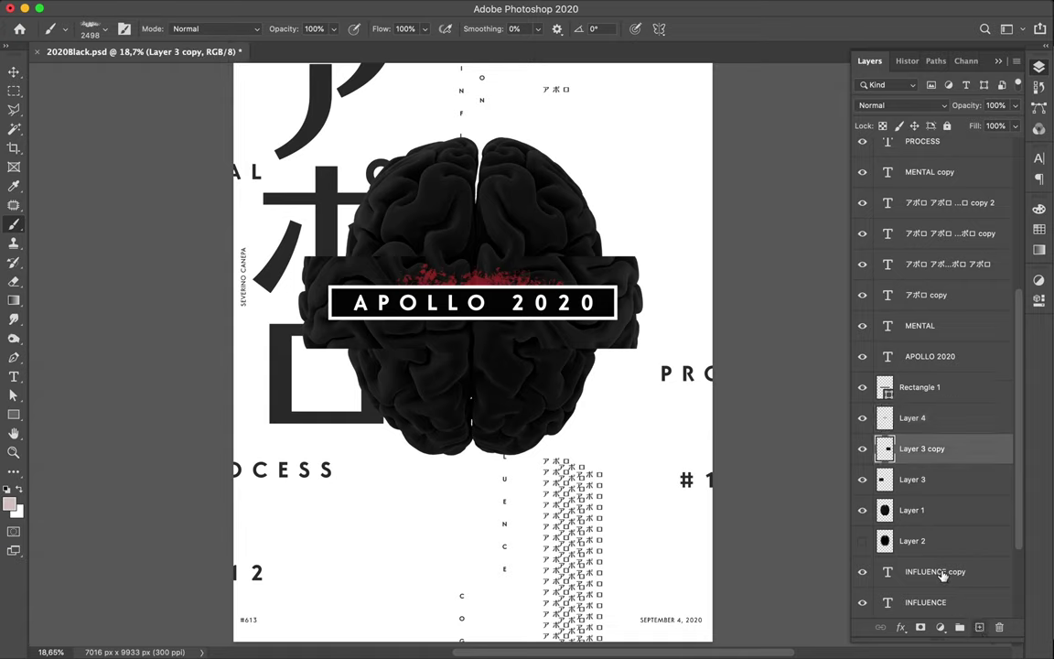
click(944, 571)
scroll(943, 573, down, 4)
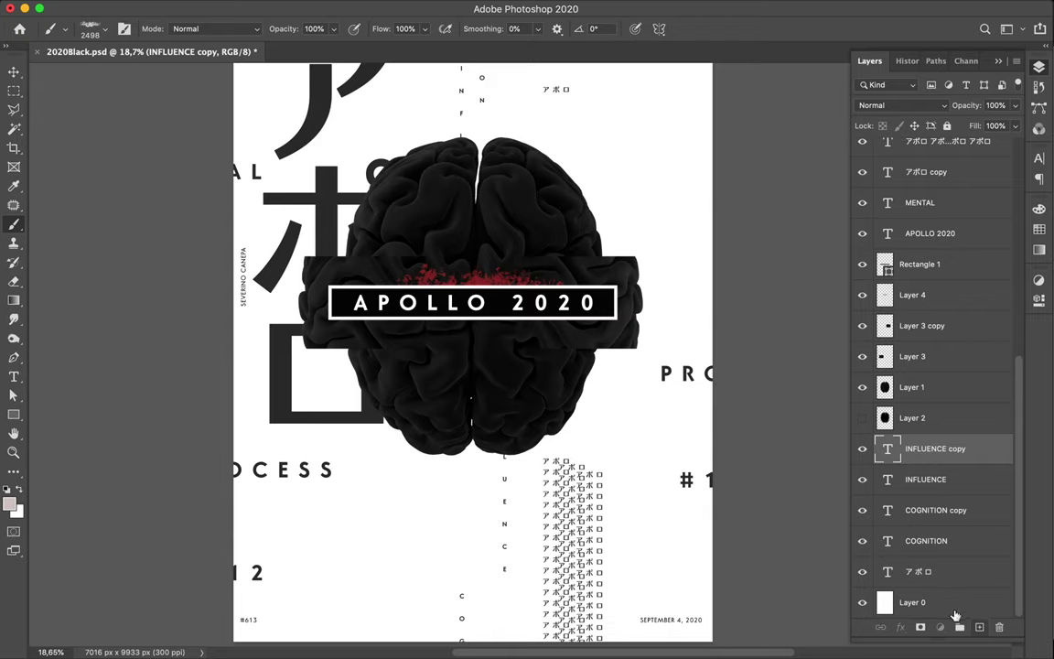
click(948, 608)
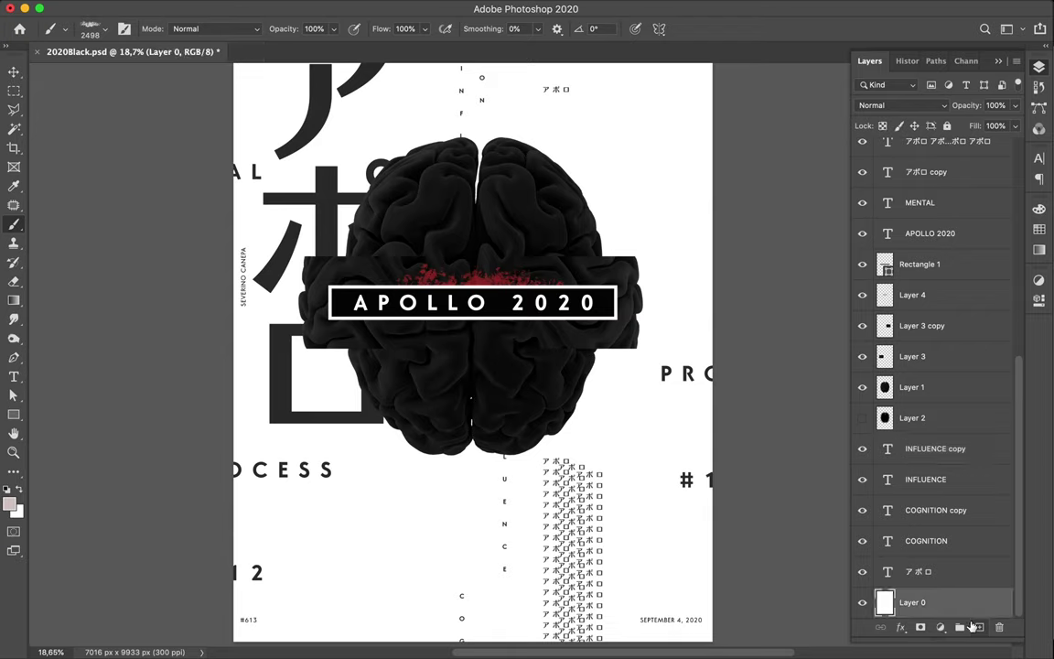
click(978, 629)
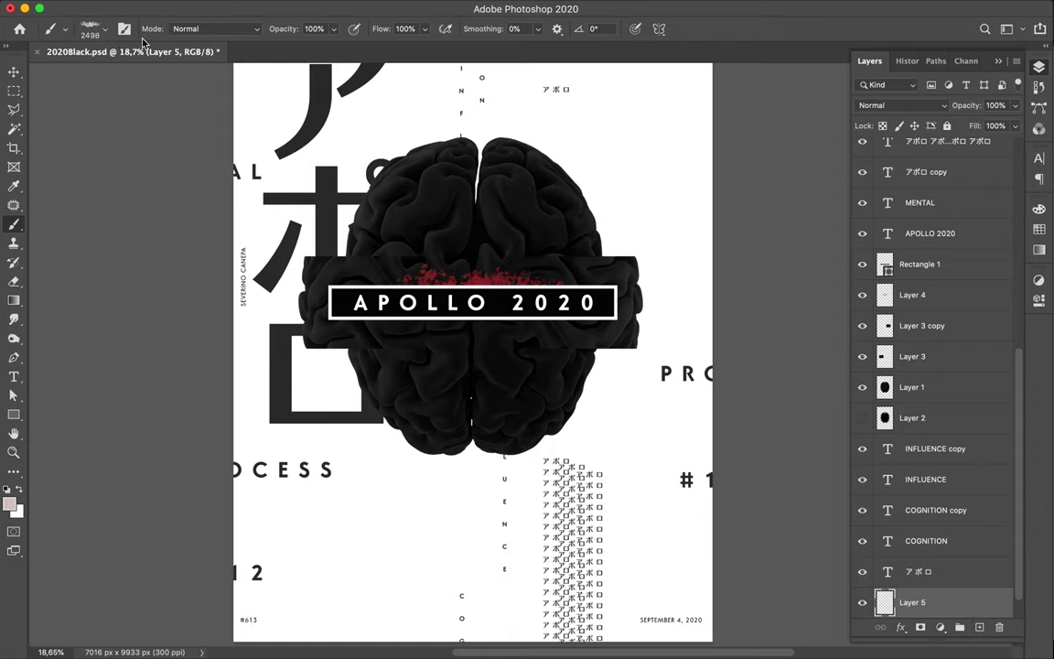
Load the Dusty_grunge_stripe_02 brush and enter 90 in the brush angle field
click(103, 33)
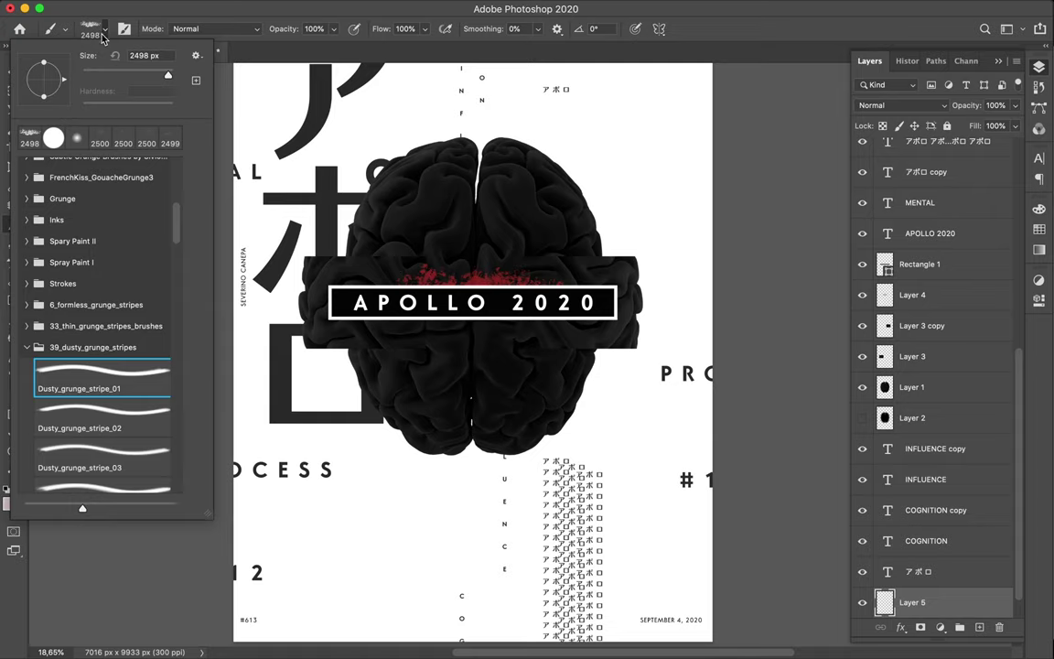
click(125, 406)
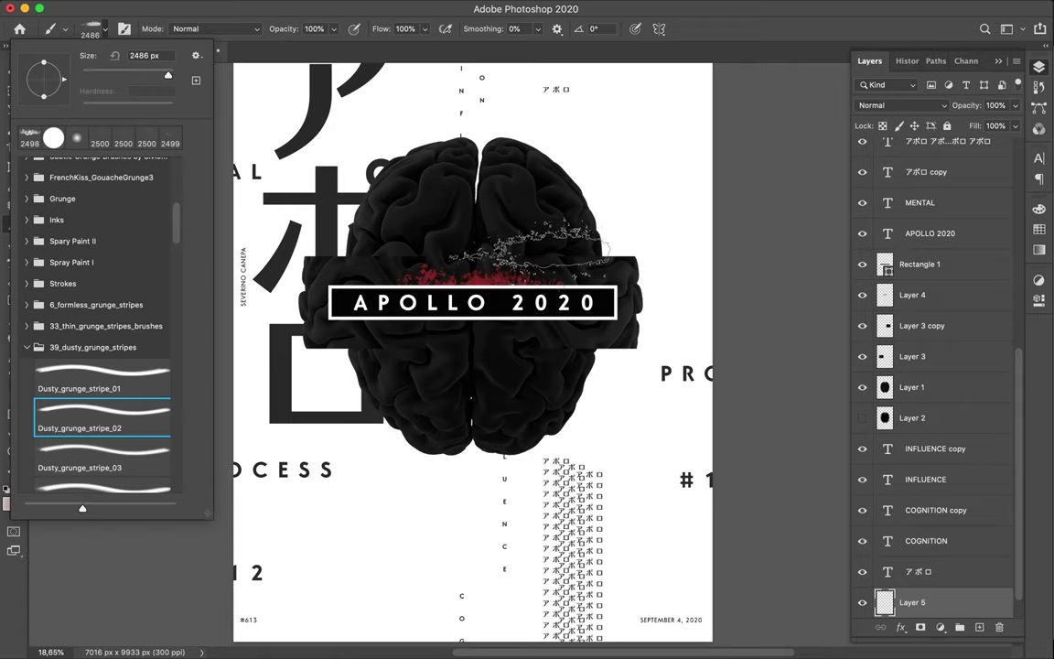
click(585, 238)
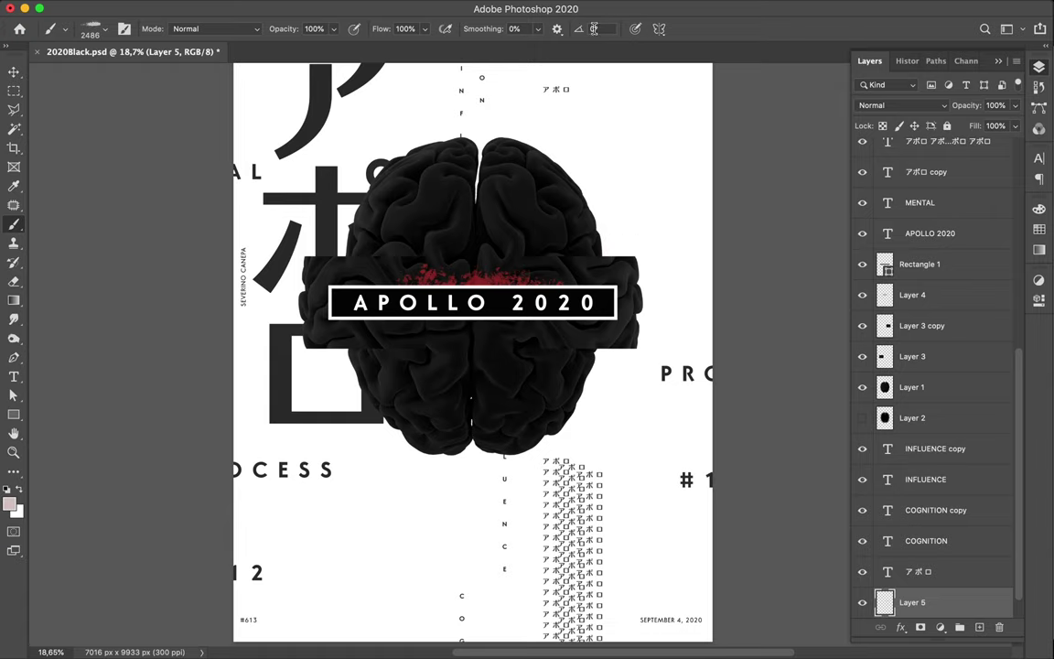
key(Return)
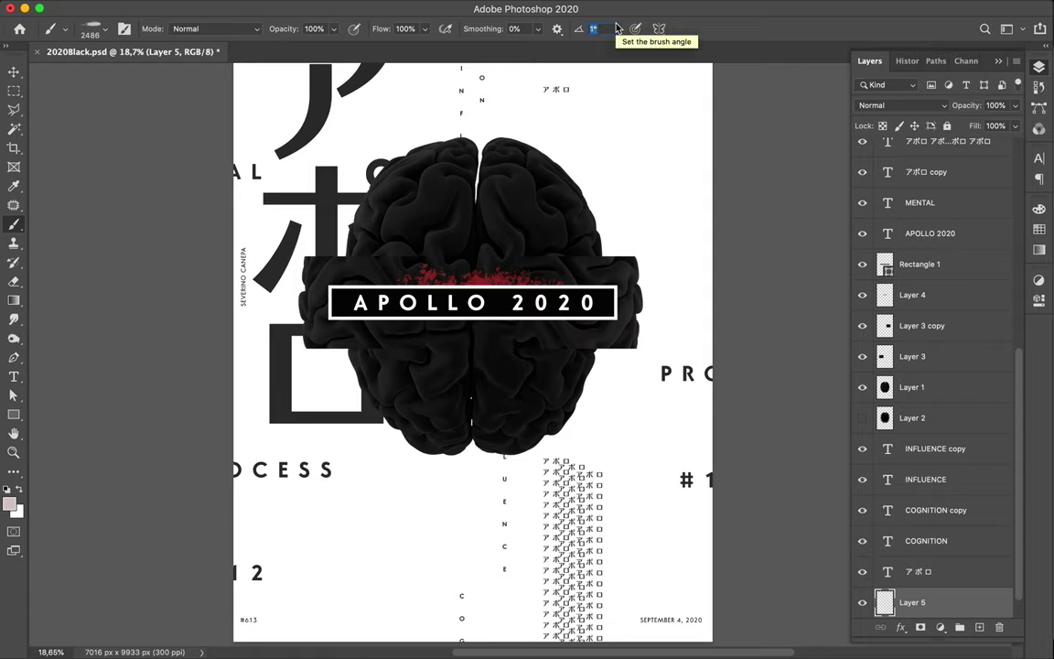
text(90)
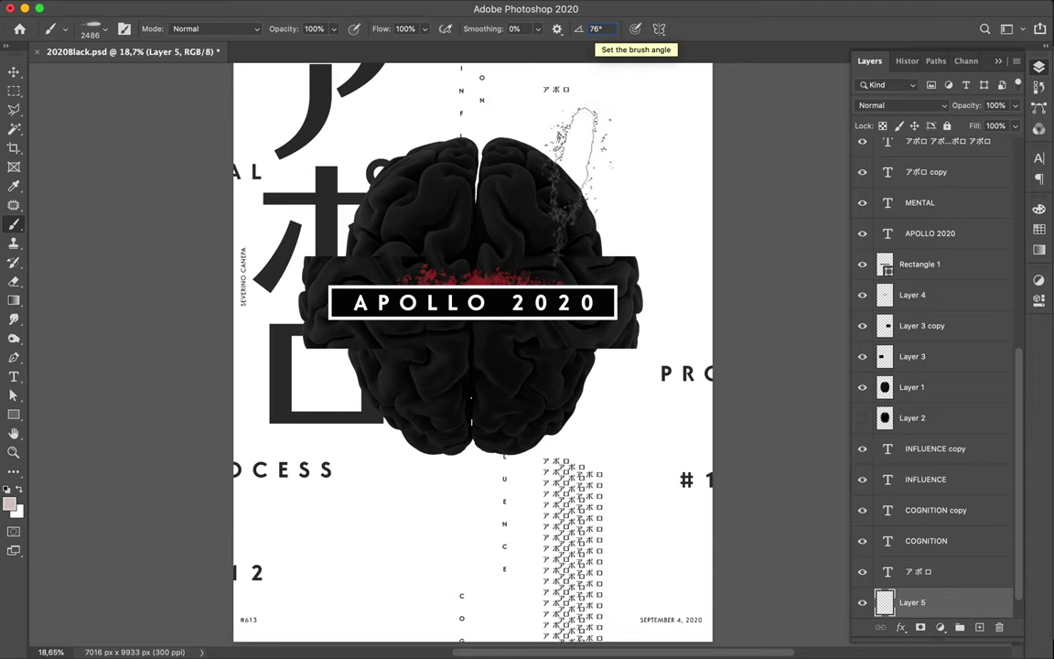
Change the brush angle to 112° in the options bar
double_click(596, 28)
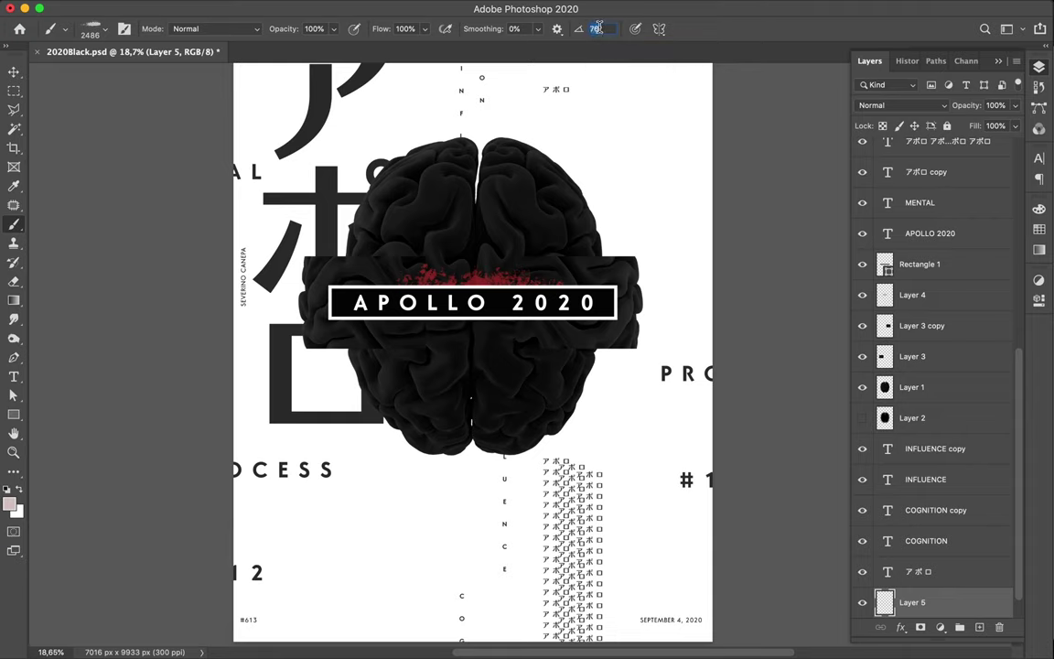
key(BackSpace)
text(112)
key(Return)
Paint faint grunge splatter on Layer 5 along the brain's upper-right and lower-left edges
drag(554, 165, 576, 210)
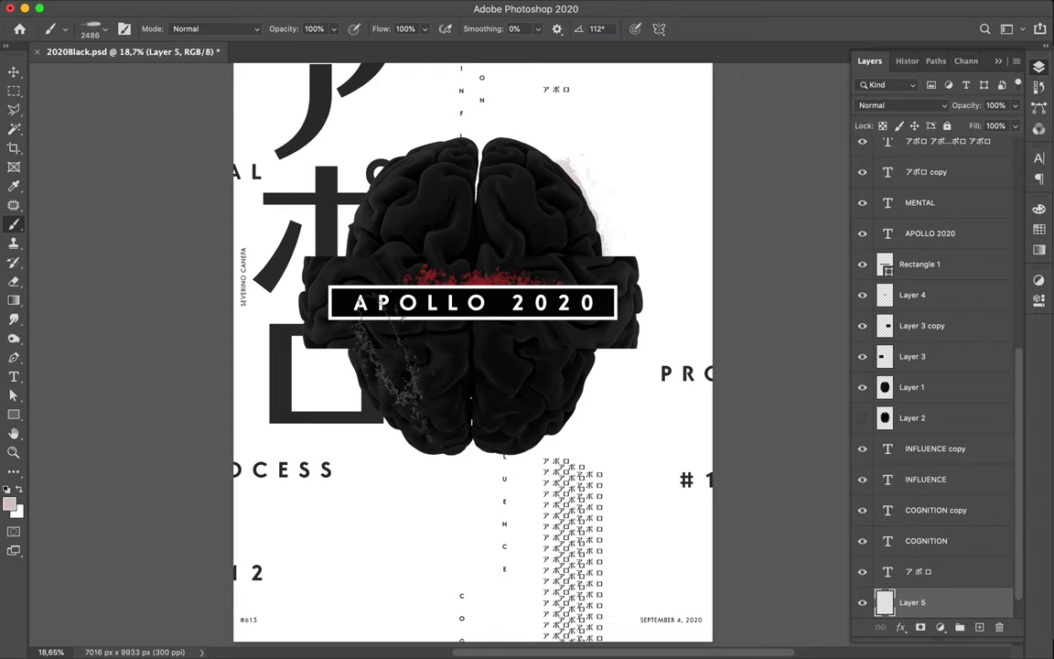
click(379, 379)
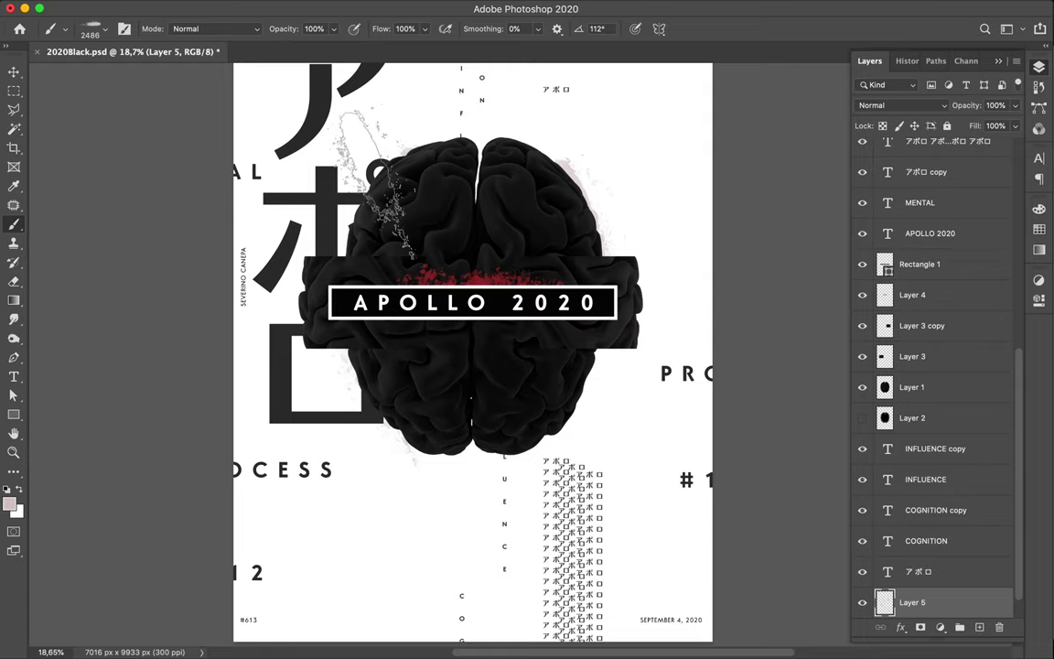
scroll(440, 206, up, 3)
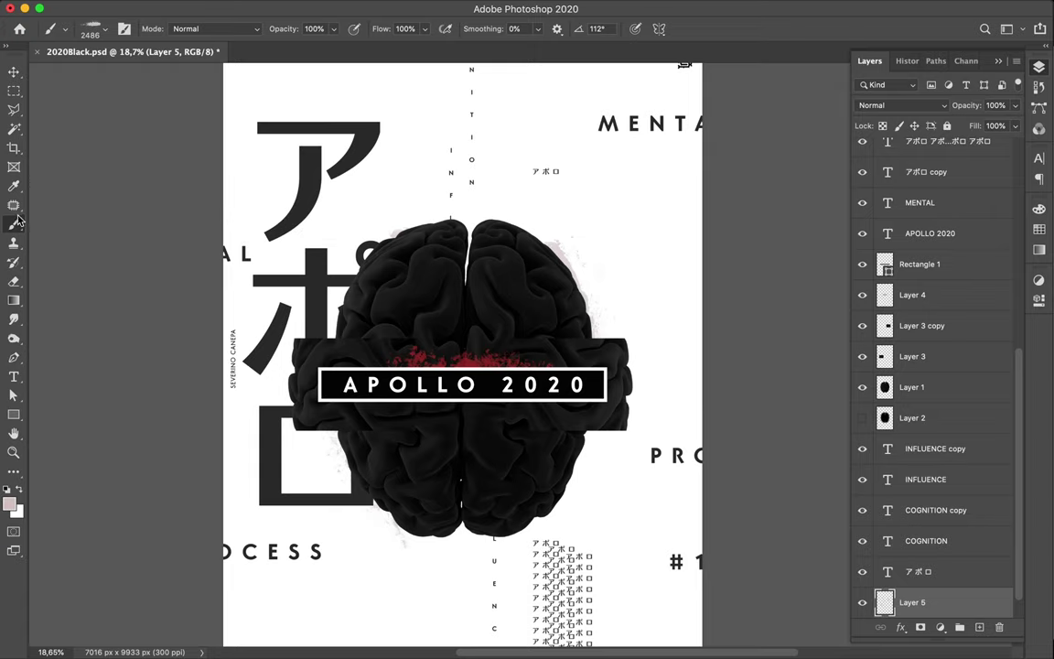
Draw a pale pink 1481 × 10299 px rectangle down the poster's left edge
click(13, 414)
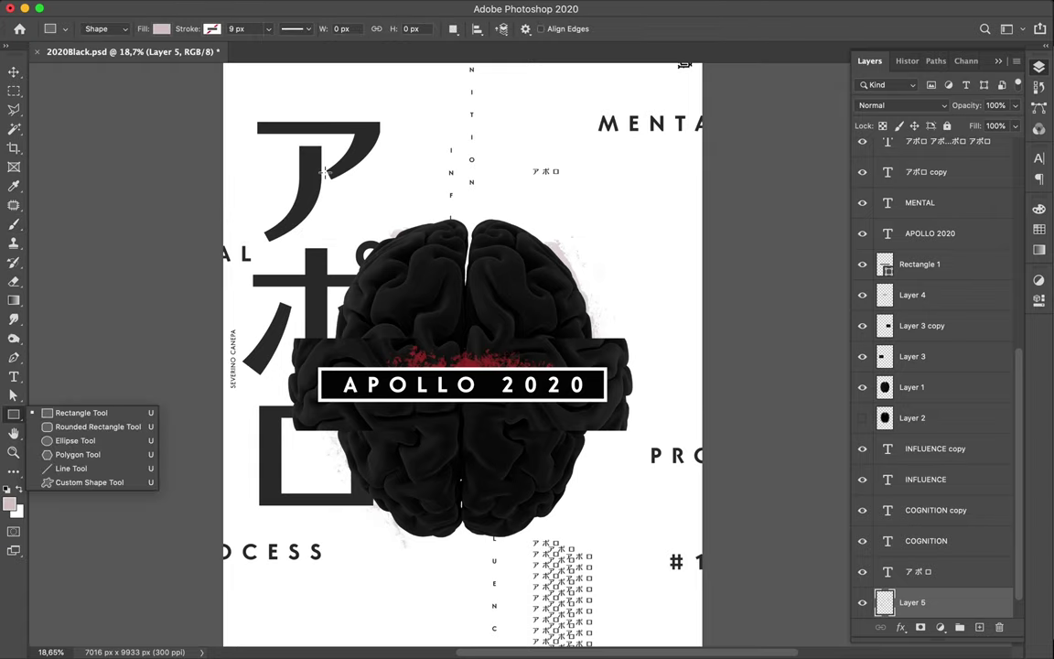
click(106, 413)
scroll(265, 254, down, 2)
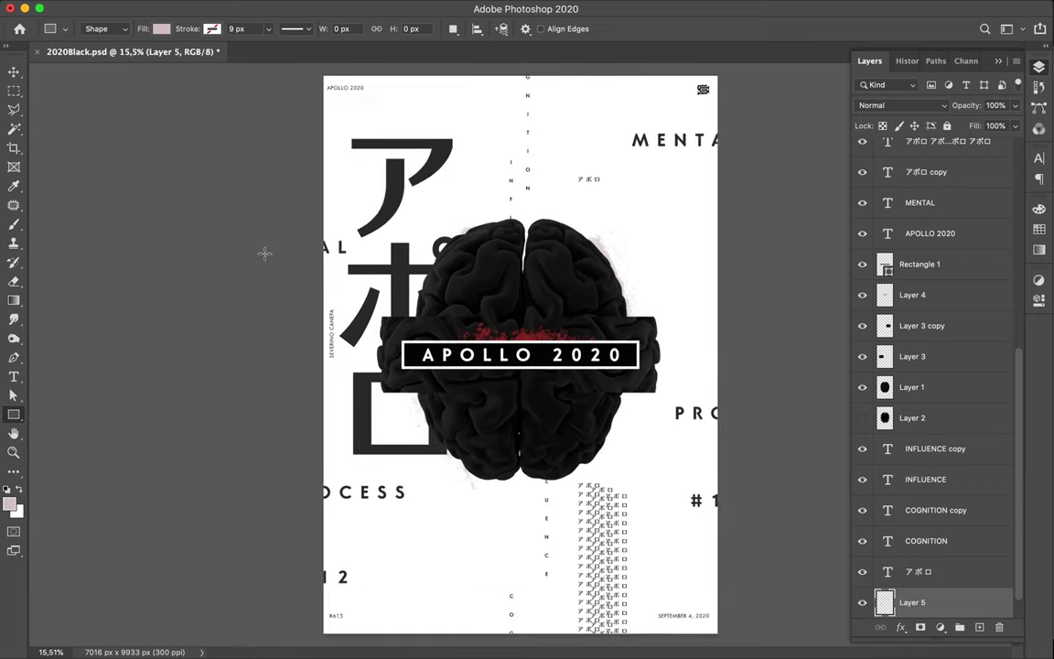
drag(319, 70, 398, 645)
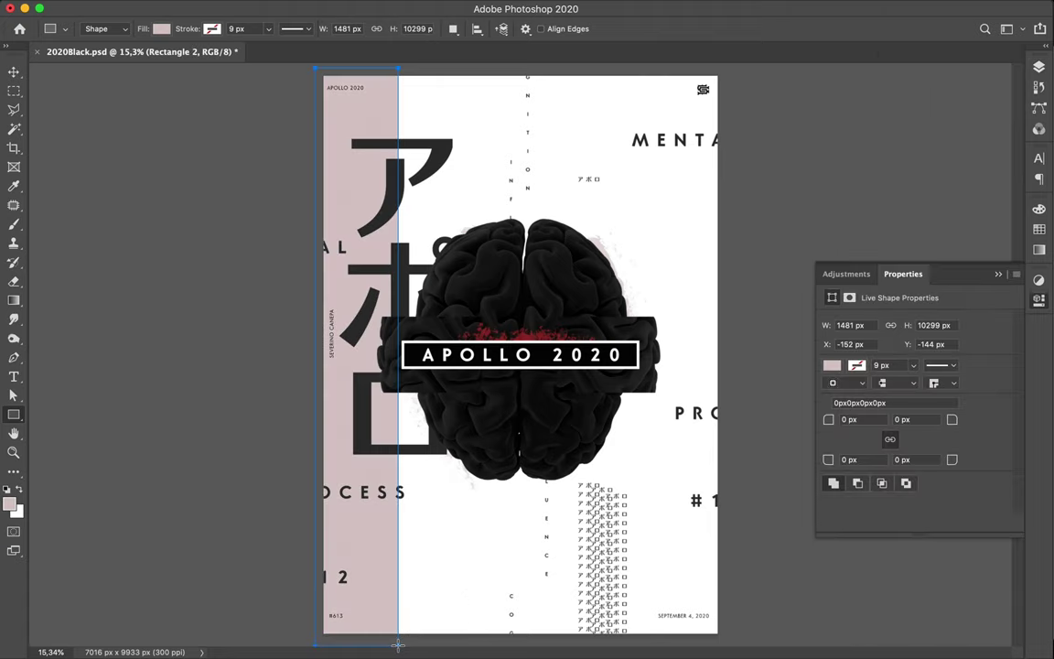
key(v)
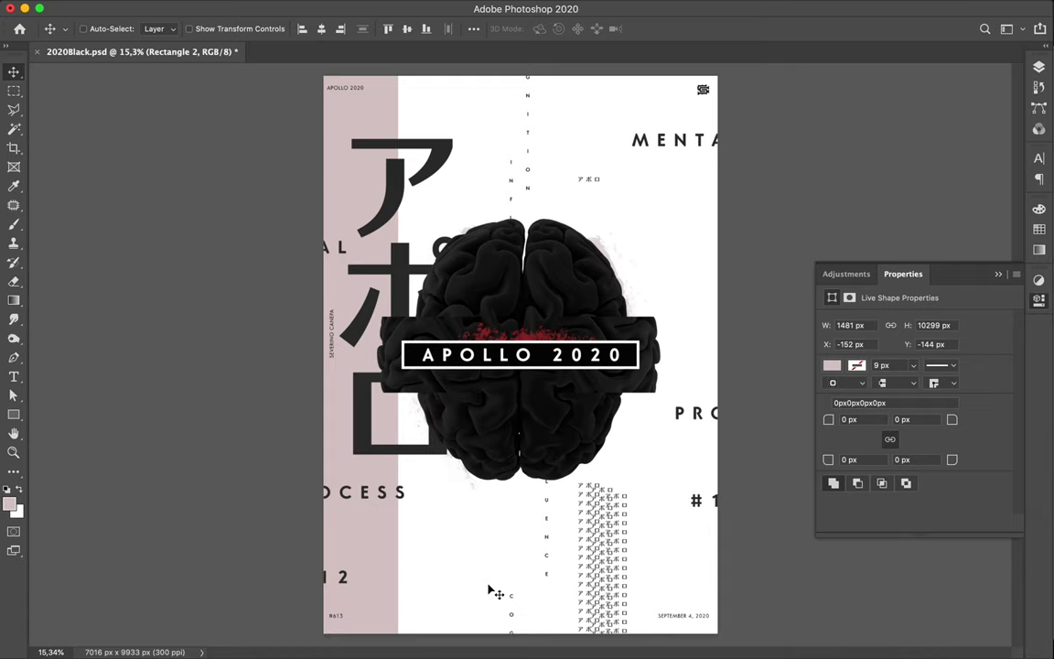
key(ctrl)
Set the foreground colour to light grey #dddddd
click(10, 504)
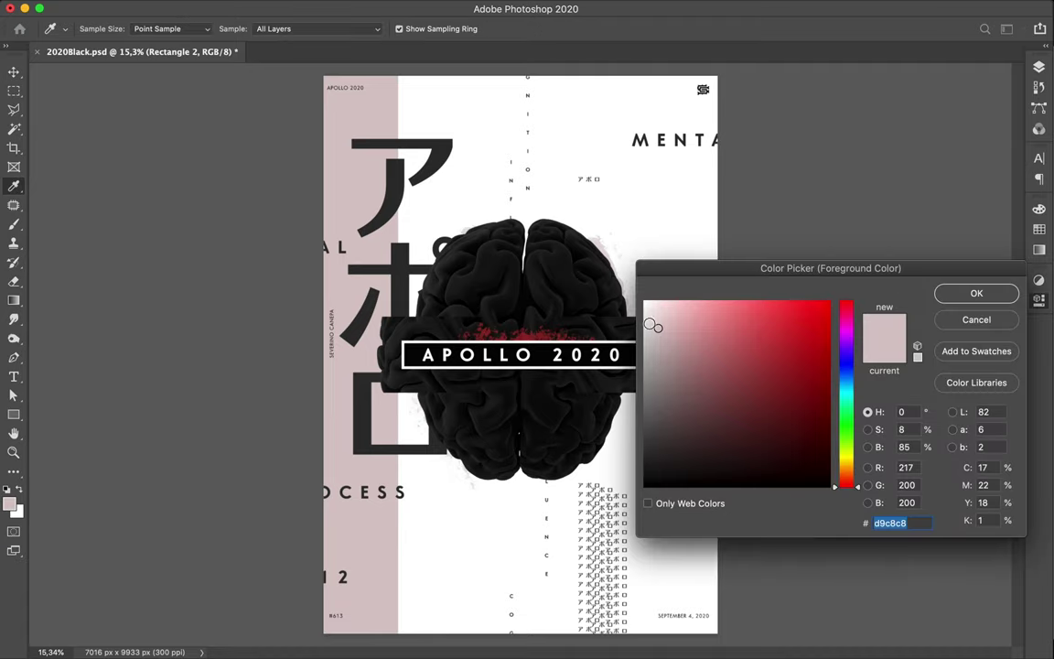
click(567, 295)
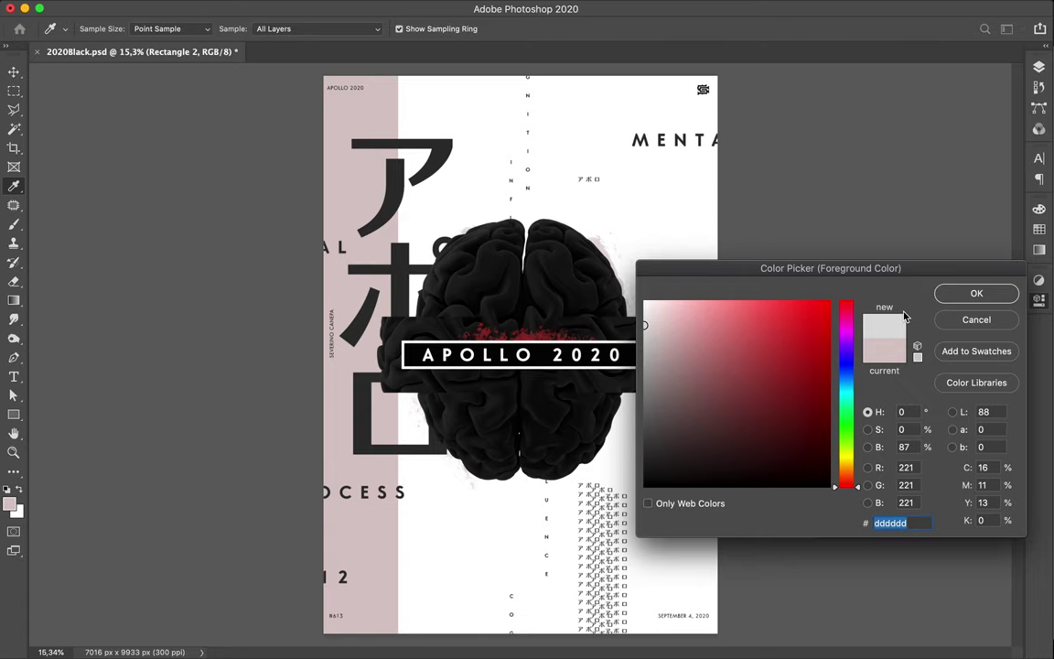
click(977, 294)
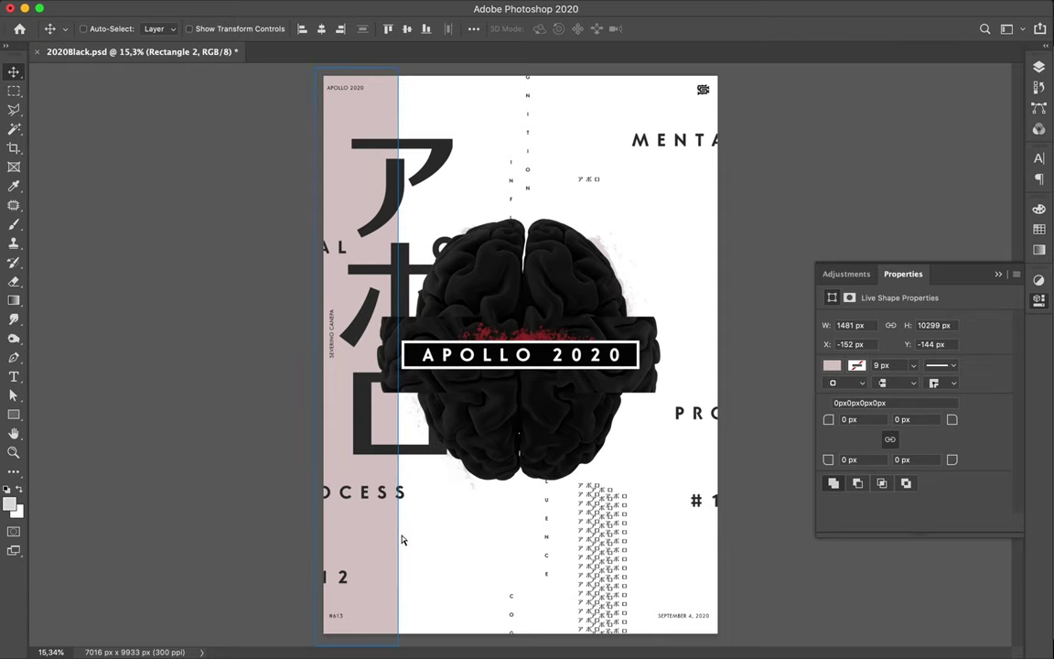
Fill the Rectangle 2 band with the light grey swatch, then select Layer 0
key(a)
click(212, 28)
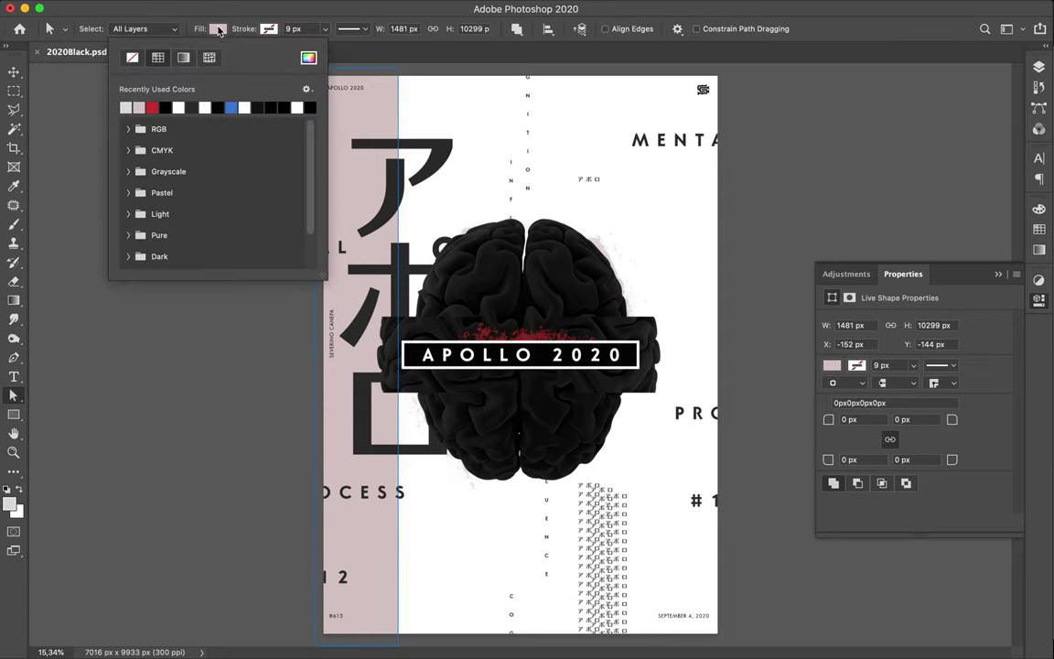
click(130, 107)
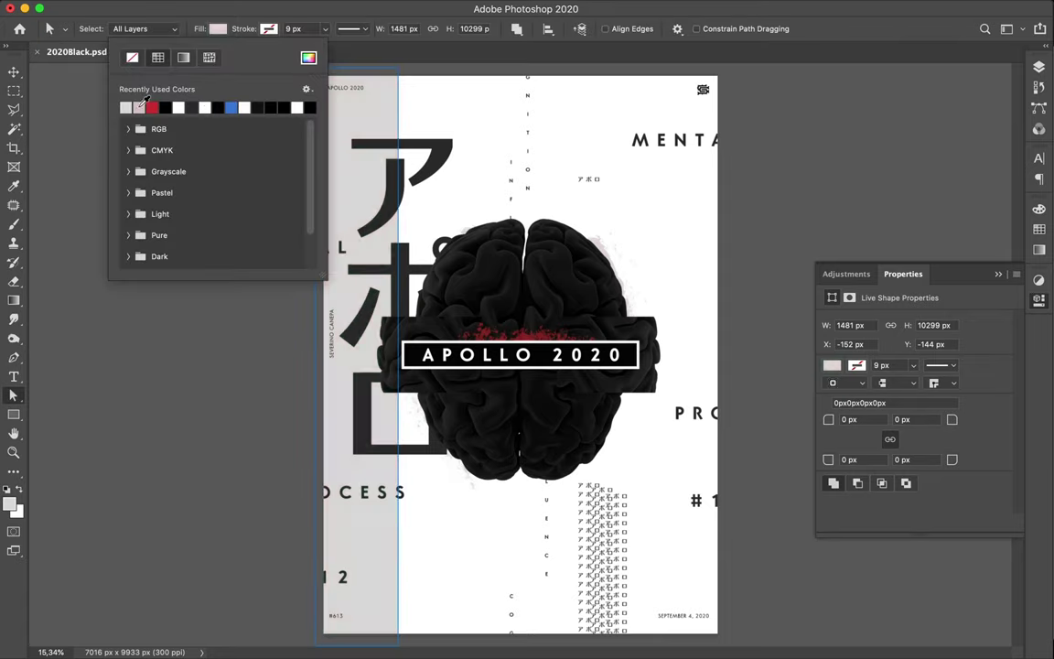
key(v)
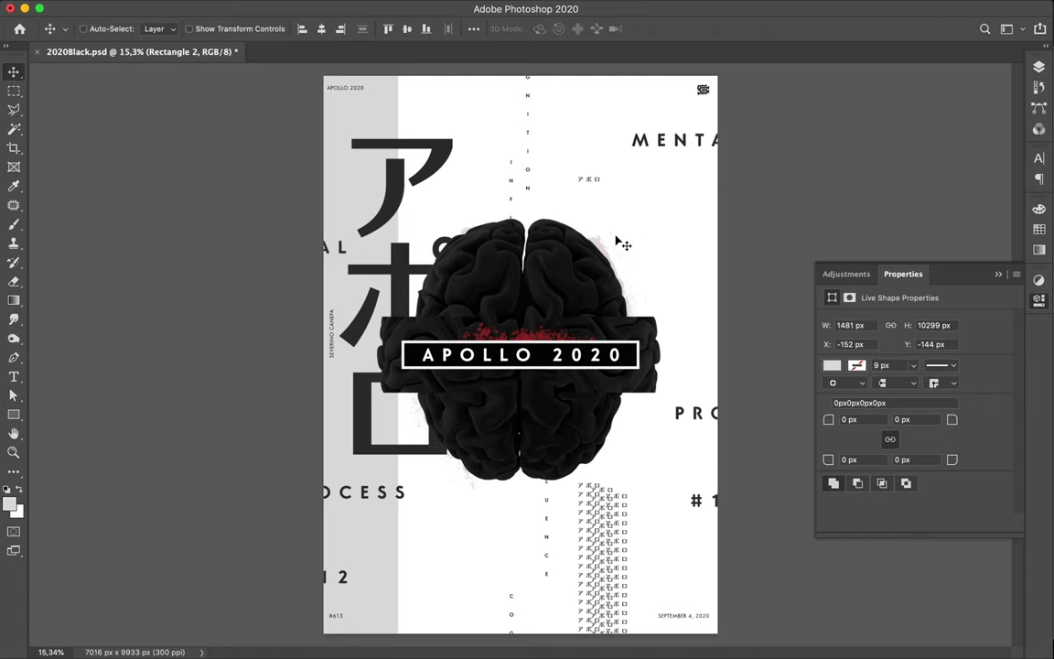
ctrl+click(599, 245)
ctrl+click(600, 246)
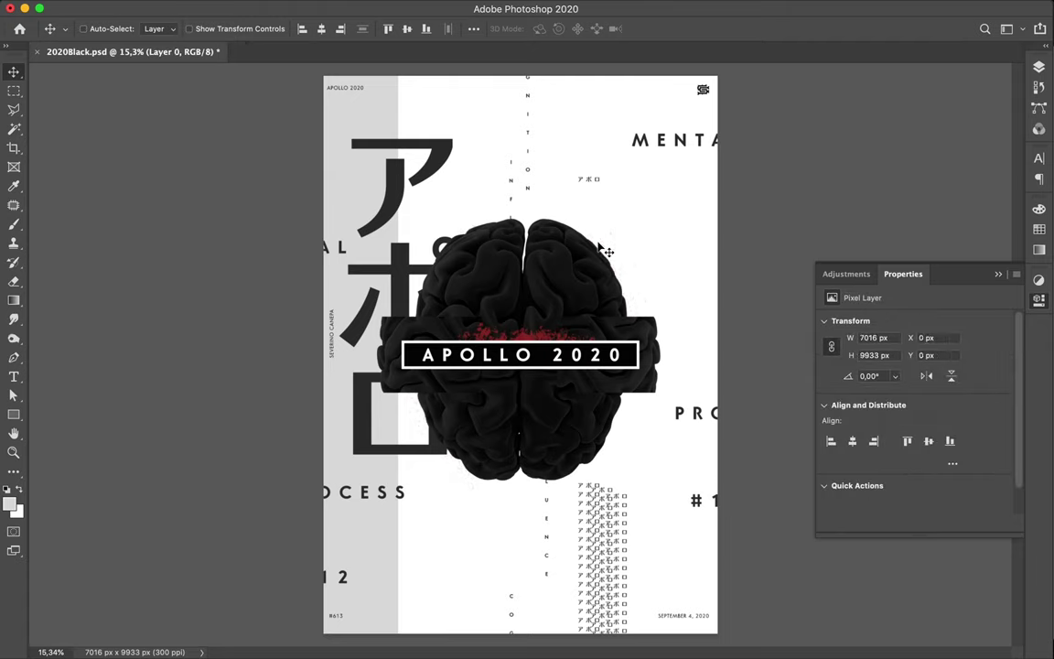
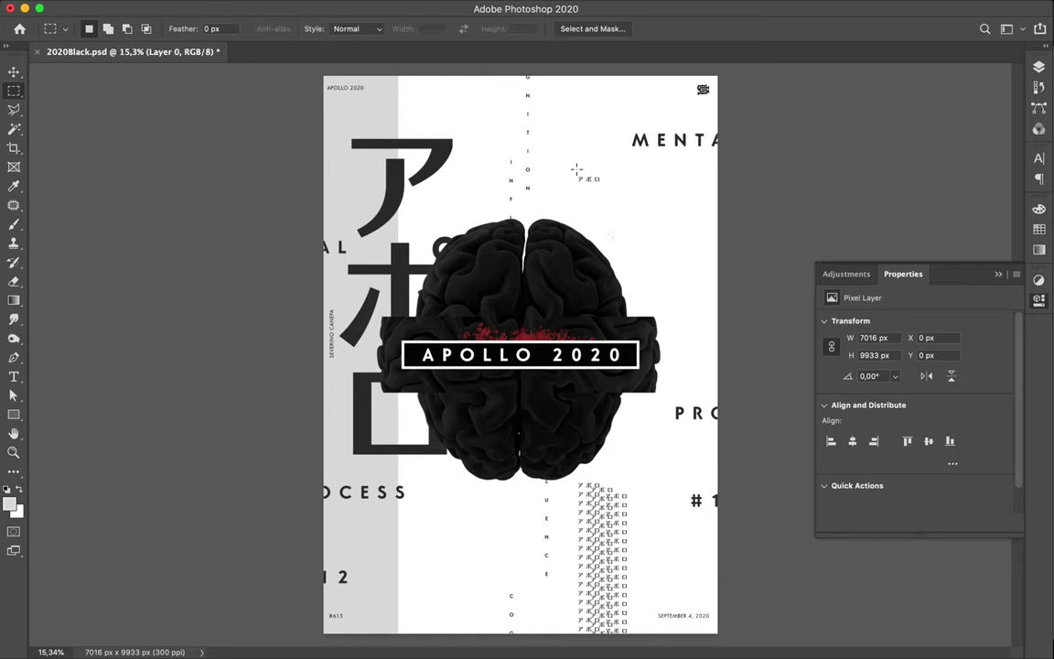
Draw light grey rectangles behind the small Japanese label, MENTA, and the Japanese text column
key(u)
drag(578, 173, 603, 184)
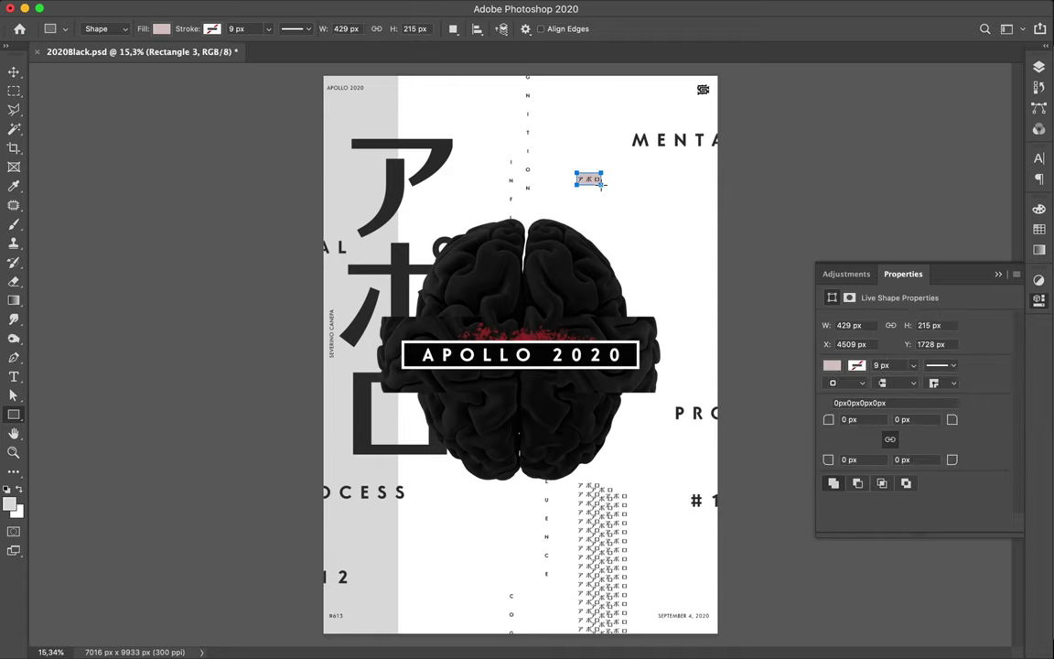
click(155, 28)
click(72, 107)
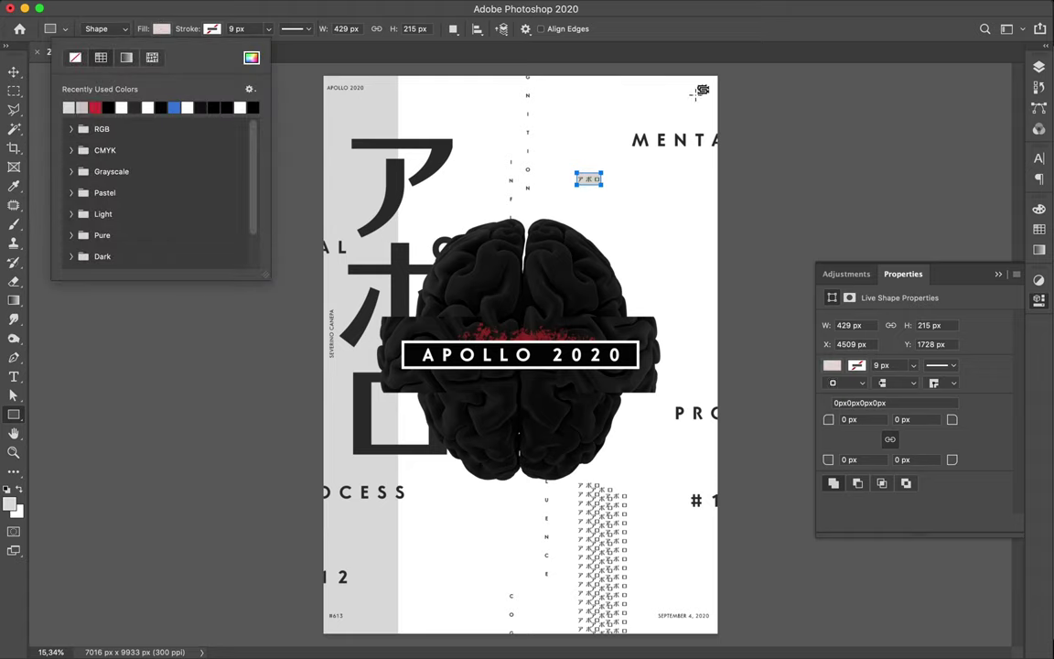
click(623, 105)
drag(623, 105, 728, 155)
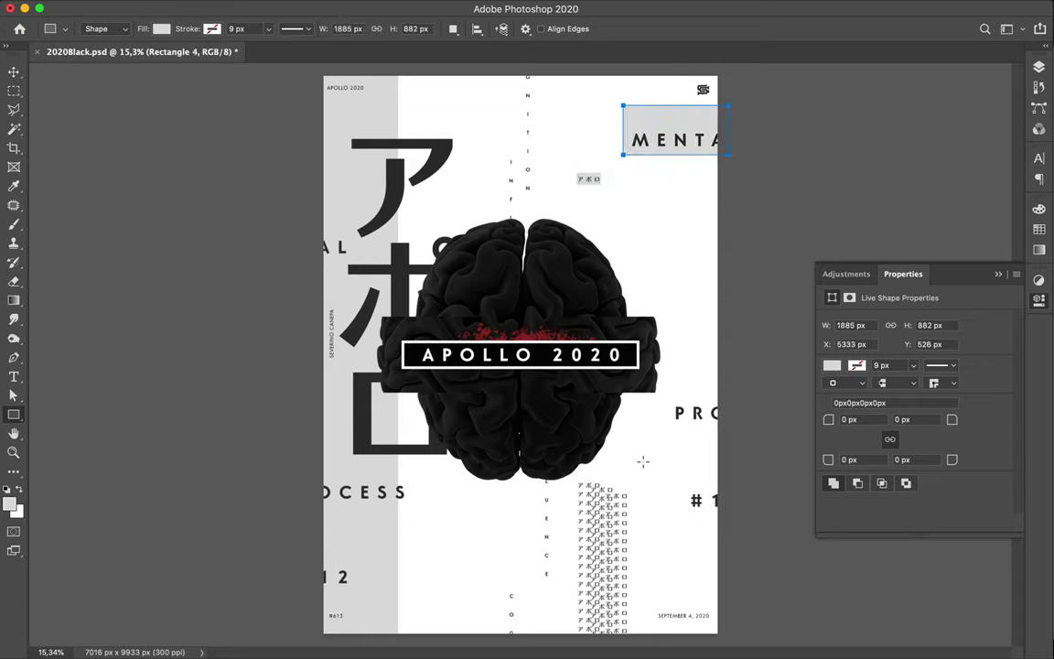
drag(567, 476, 603, 634)
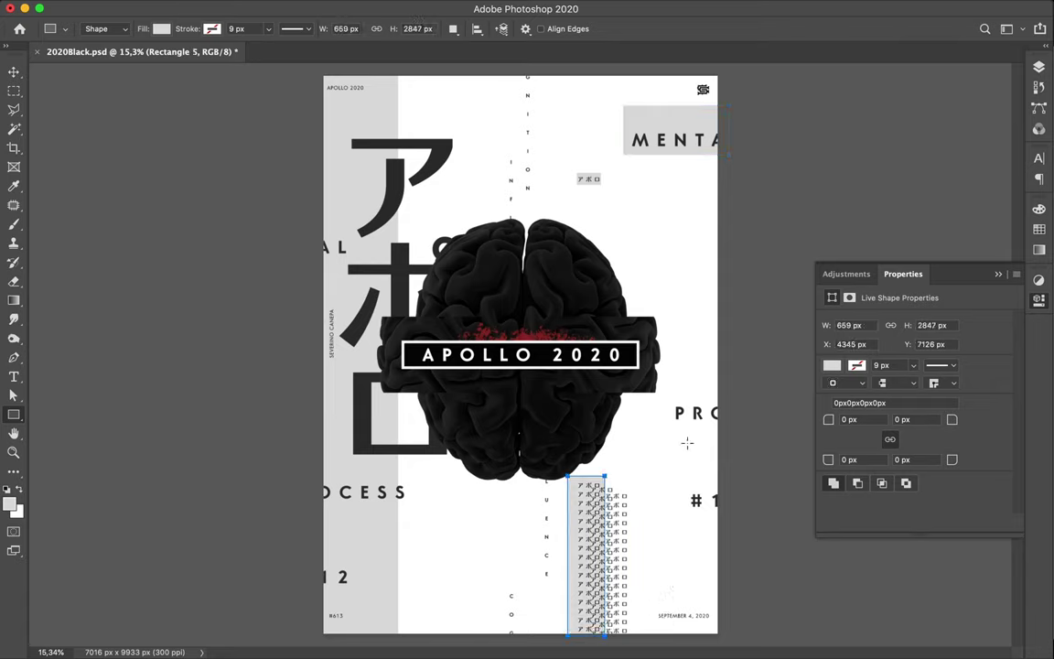
Draw a tall grey strip behind the upper vertical word
key(v)
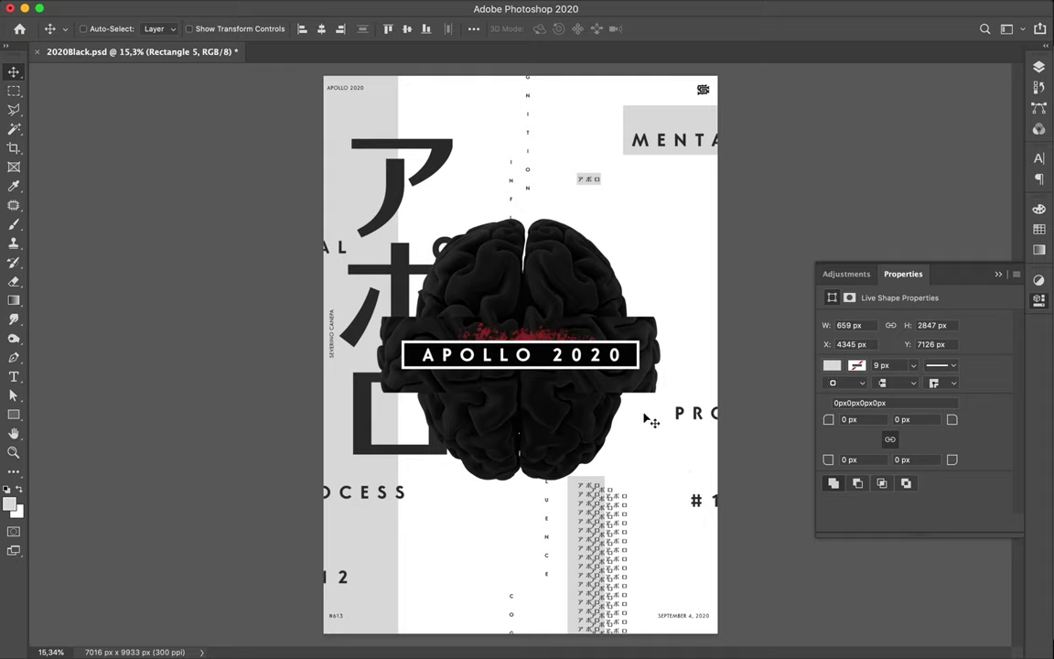
key(m)
key(u)
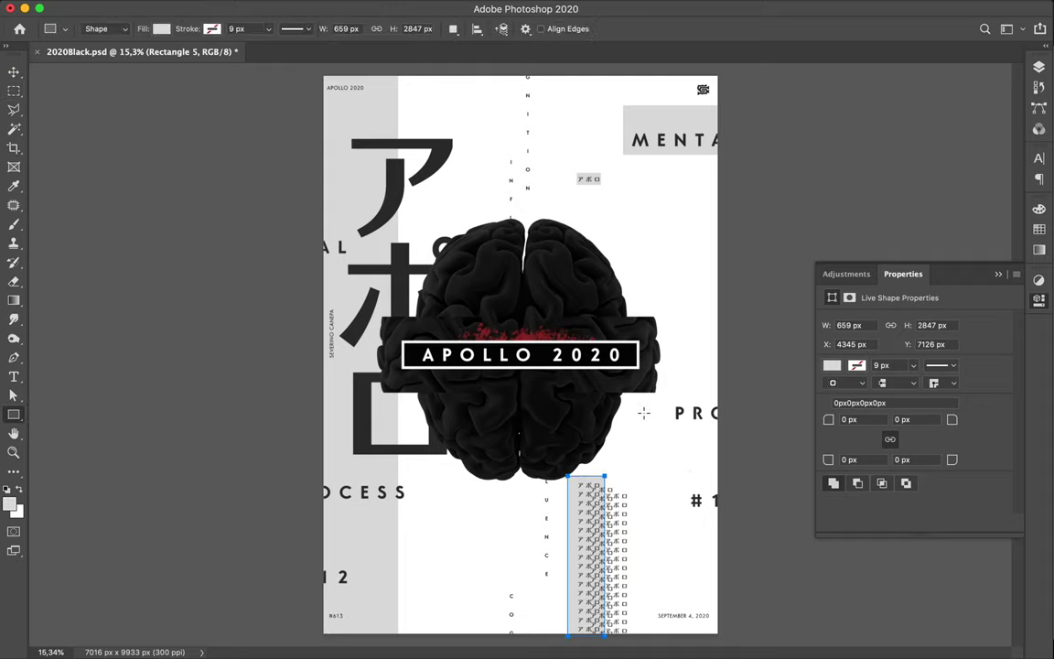
drag(501, 149, 513, 242)
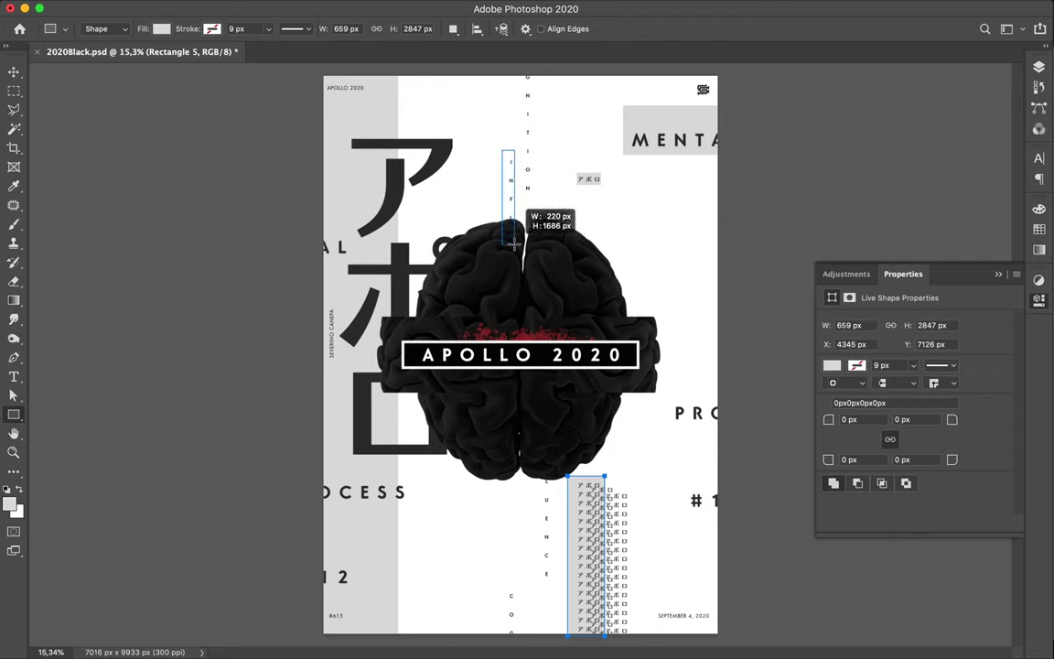
drag(514, 242, 515, 245)
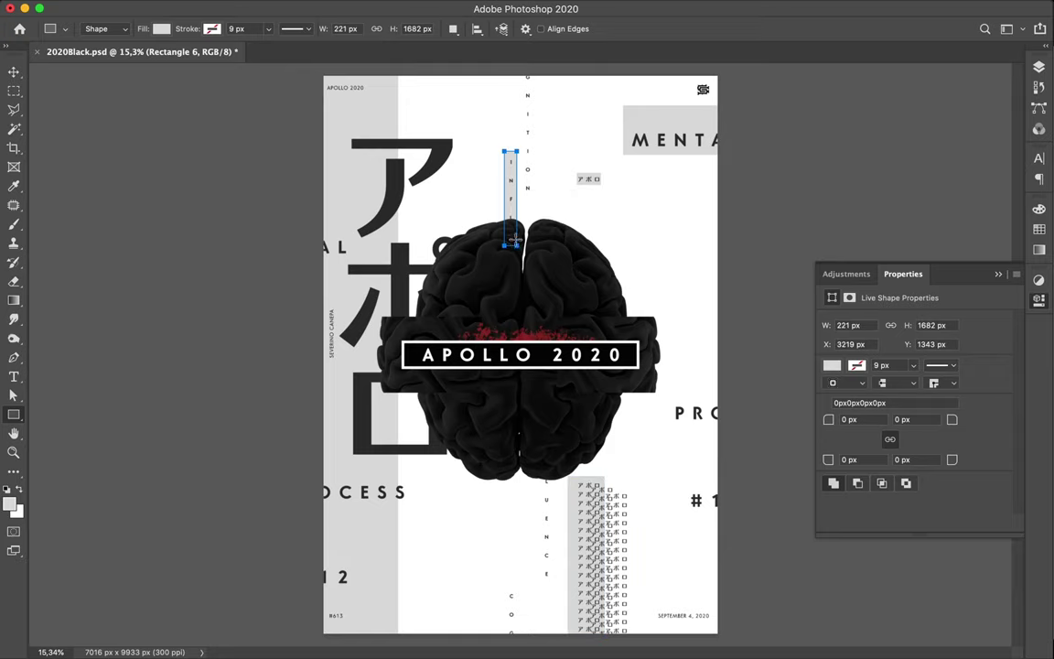
Alt-drag a copy of the strip behind the lower vertical word, and add a grey block behind the date
key(v)
mouse_move(515, 239)
mouse_down()
mouse_move(569, 464)
mouse_move(550, 515)
mouse_up()
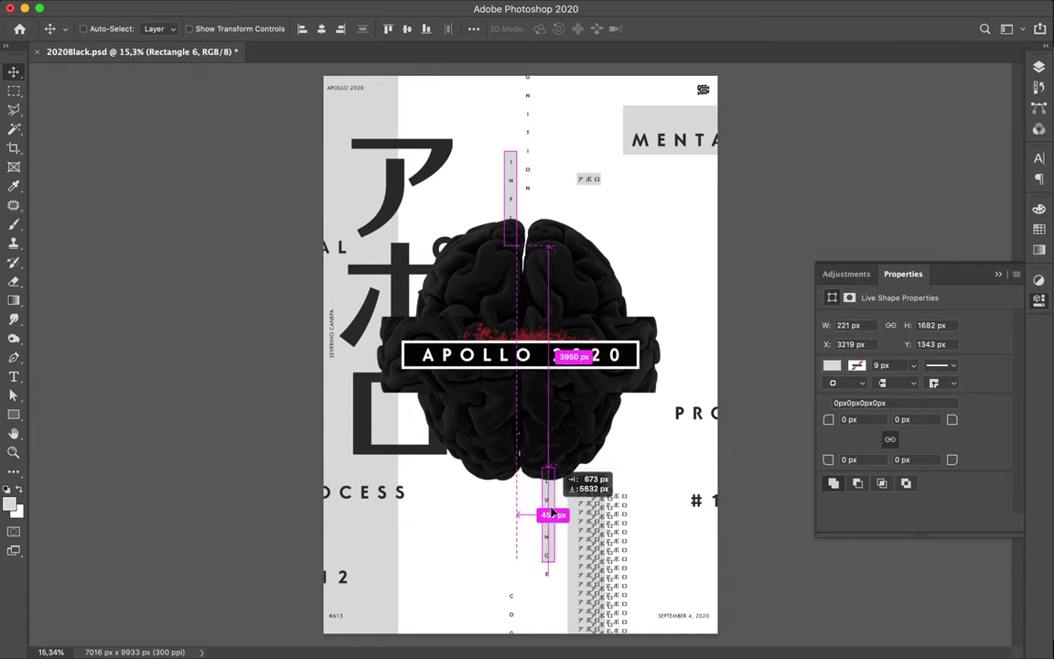
drag(550, 514, 551, 511)
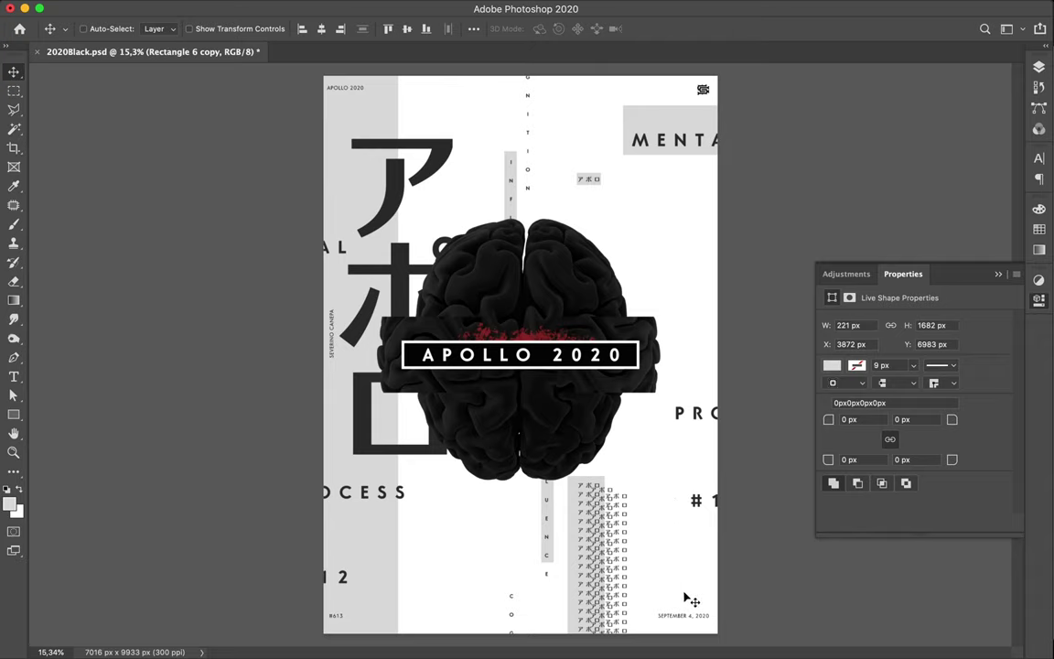
key(u)
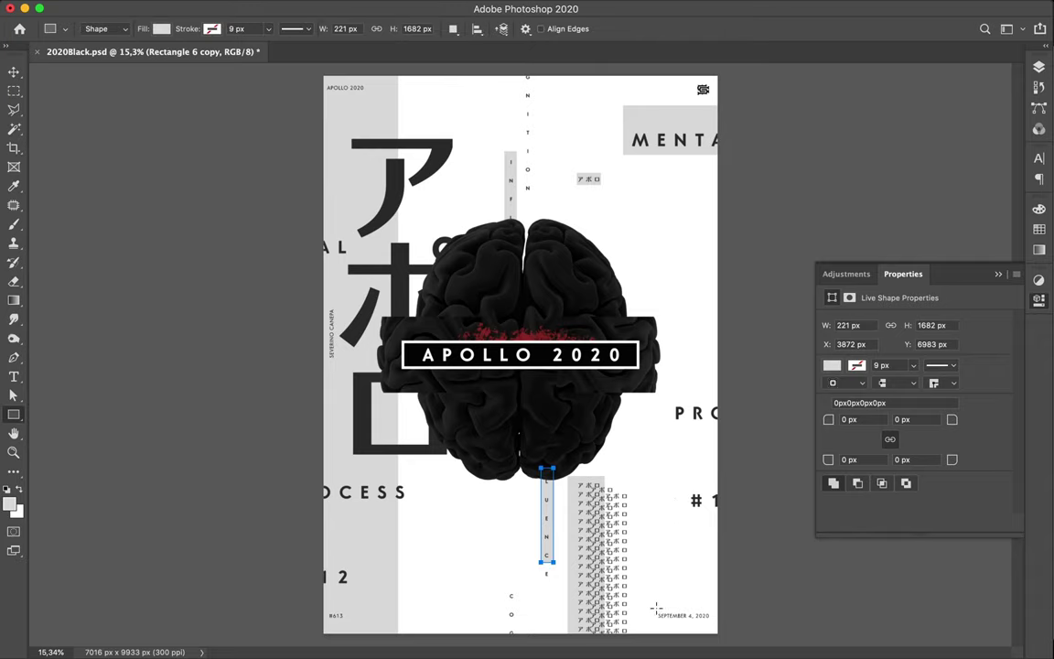
drag(654, 608, 712, 627)
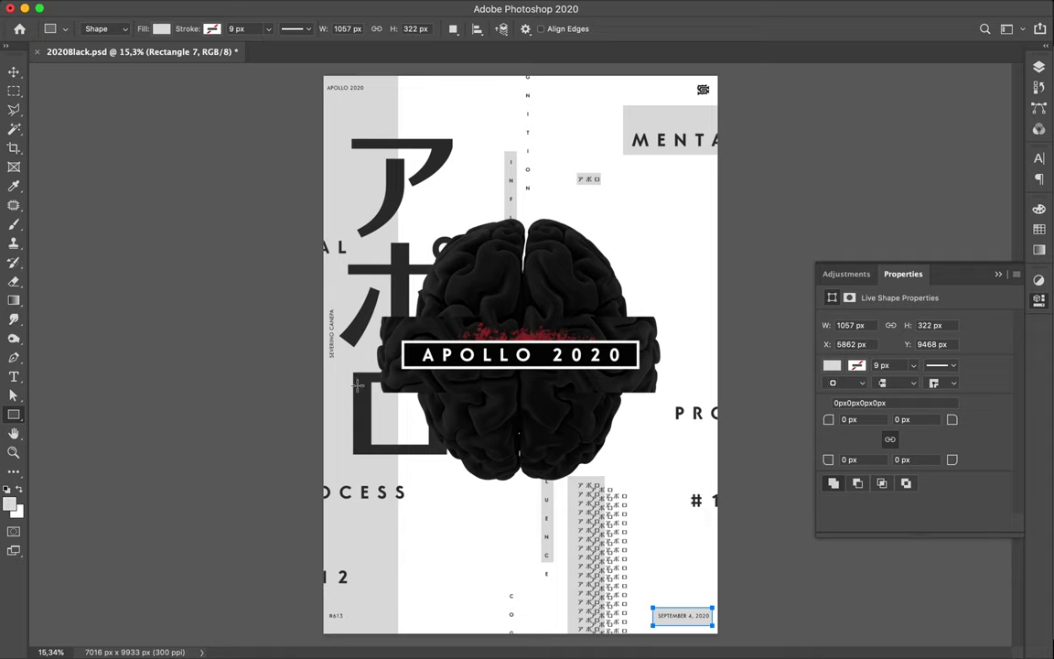
Draw a white (ffffff) block over the '#615' label at bottom-left, then show the Layers panel
drag(327, 607, 347, 623)
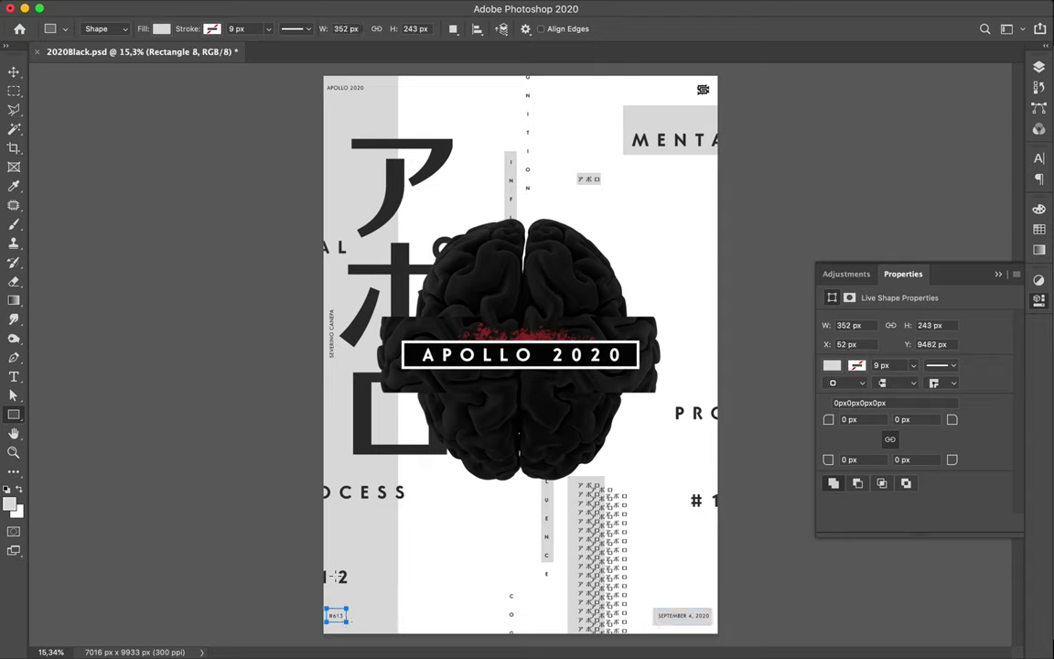
click(160, 29)
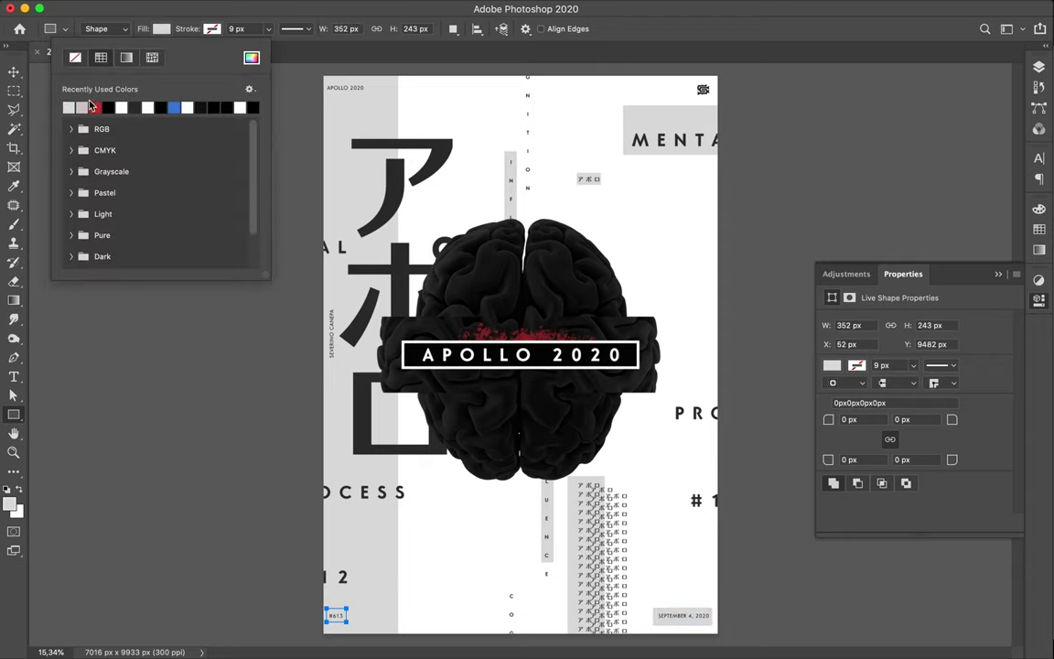
click(121, 107)
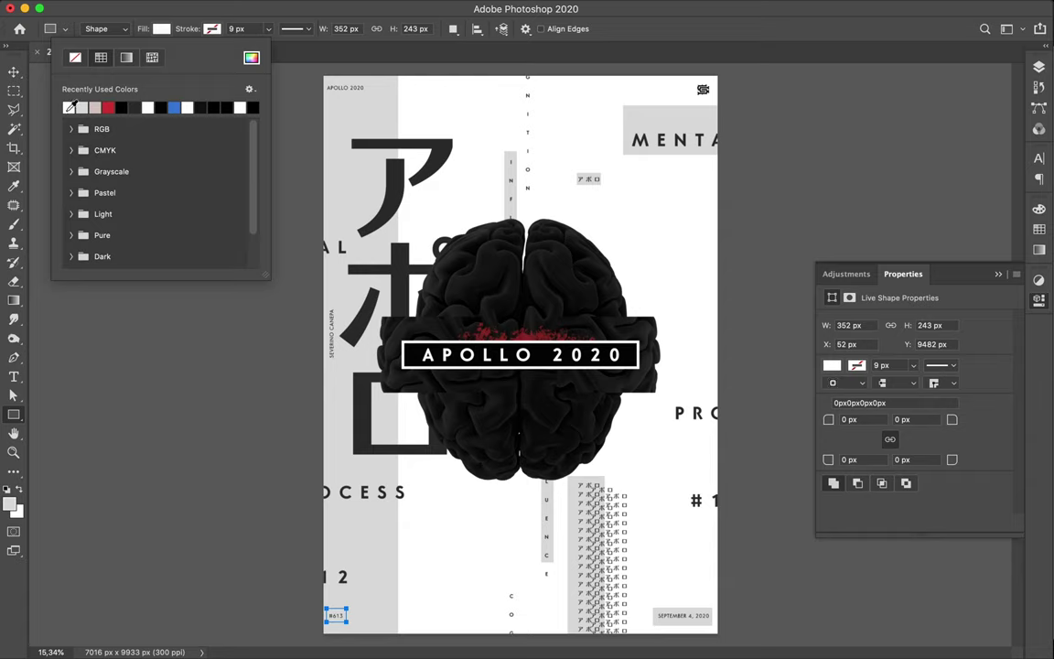
click(323, 195)
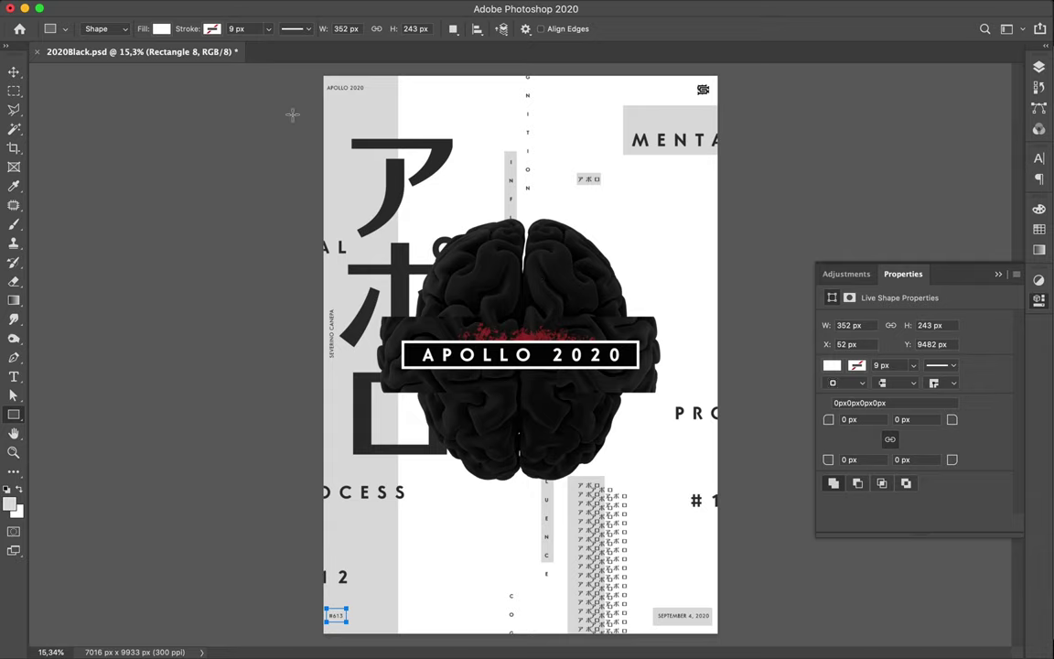
click(161, 28)
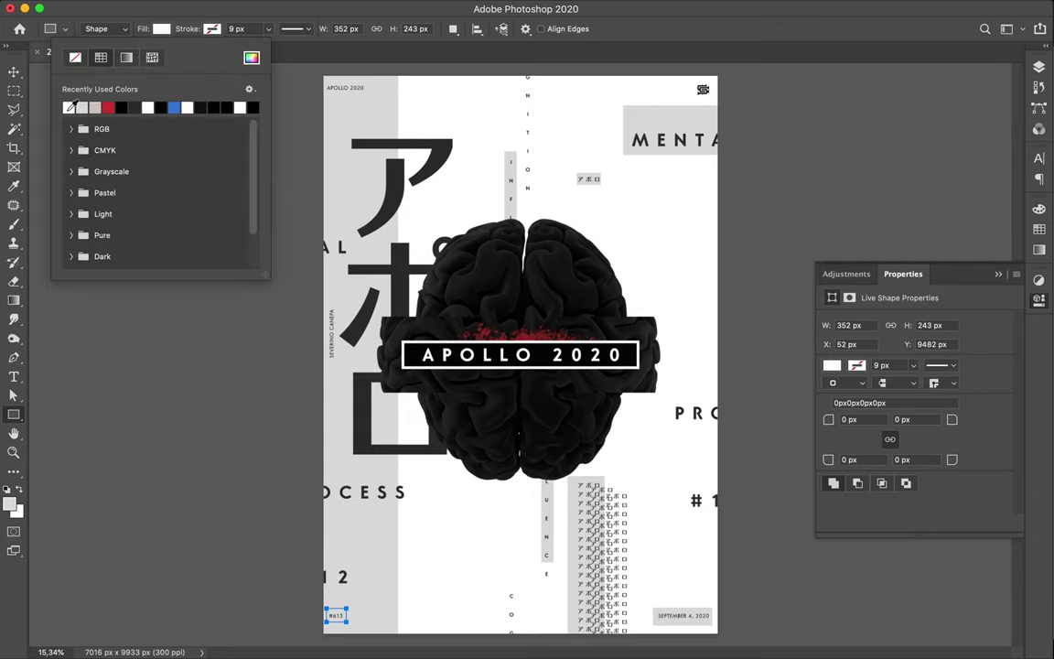
click(250, 58)
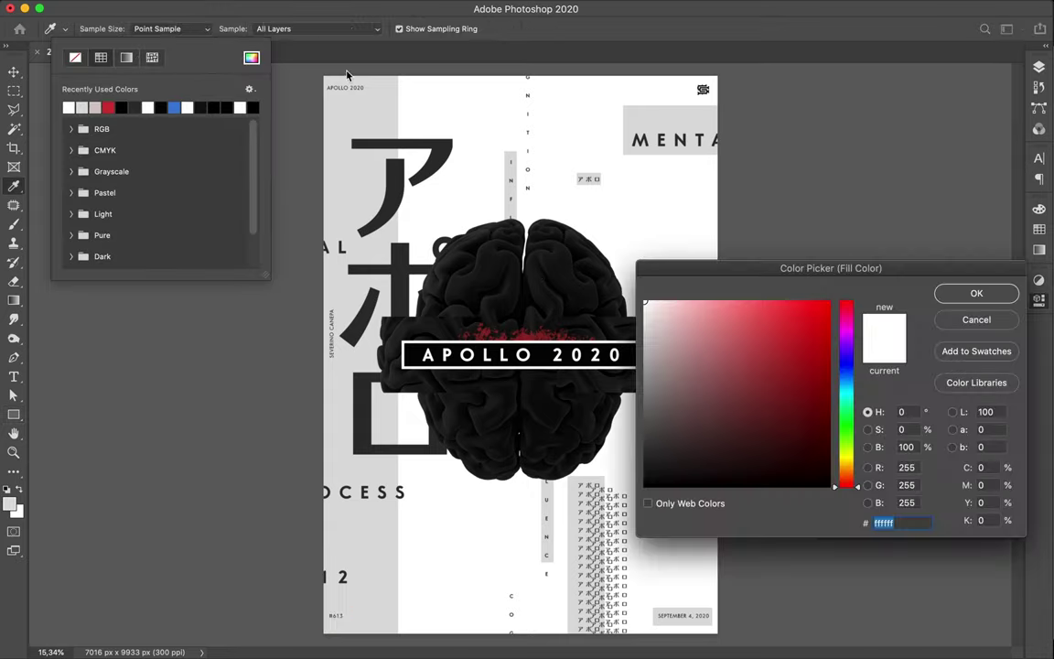
click(976, 293)
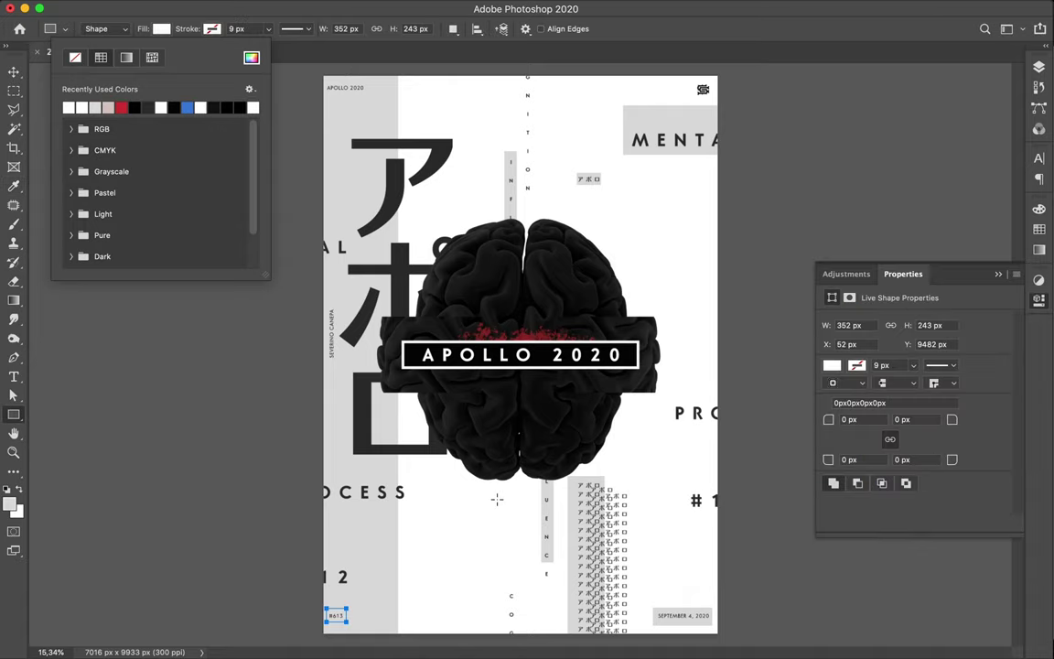
key(a)
click(1039, 68)
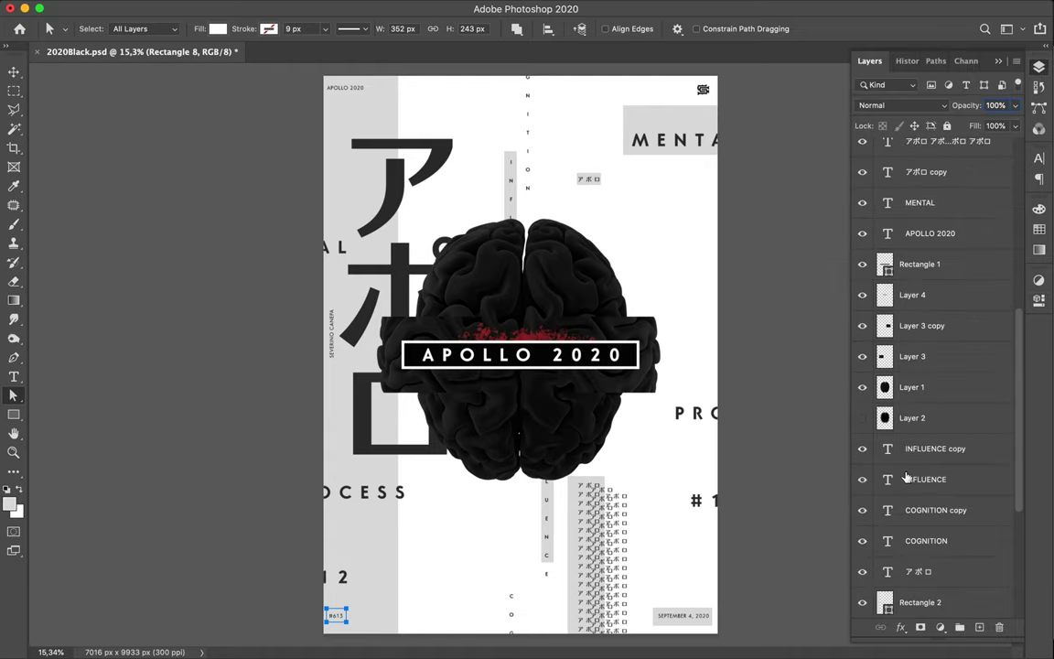
Move the Rectangle 2 layer down to sit just above Layer 0
scroll(906, 477, down, 5)
key(v)
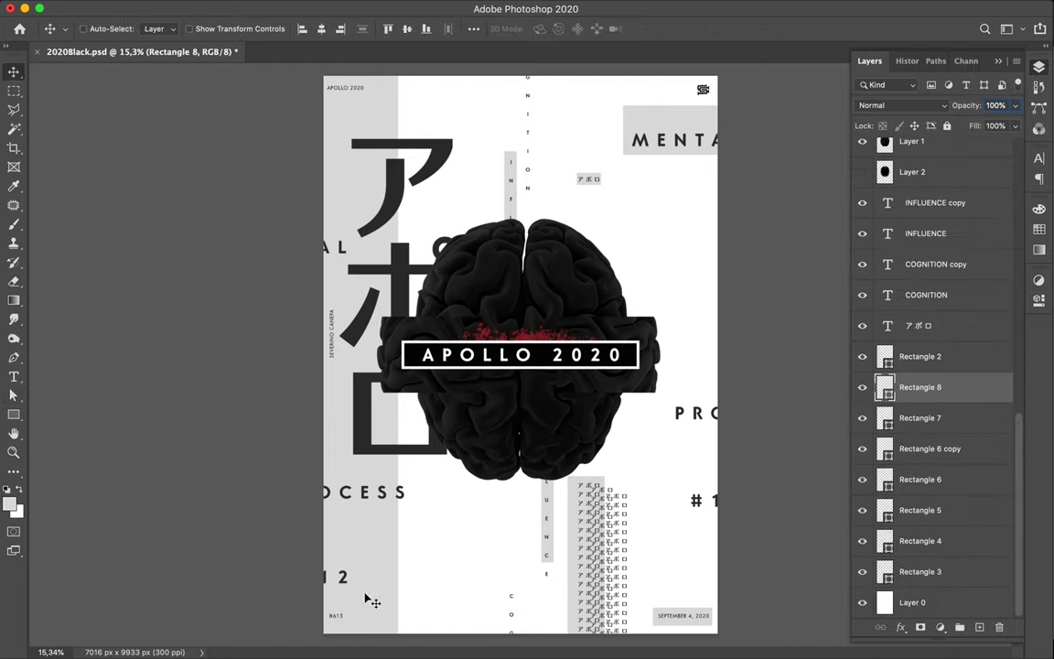
click(371, 547)
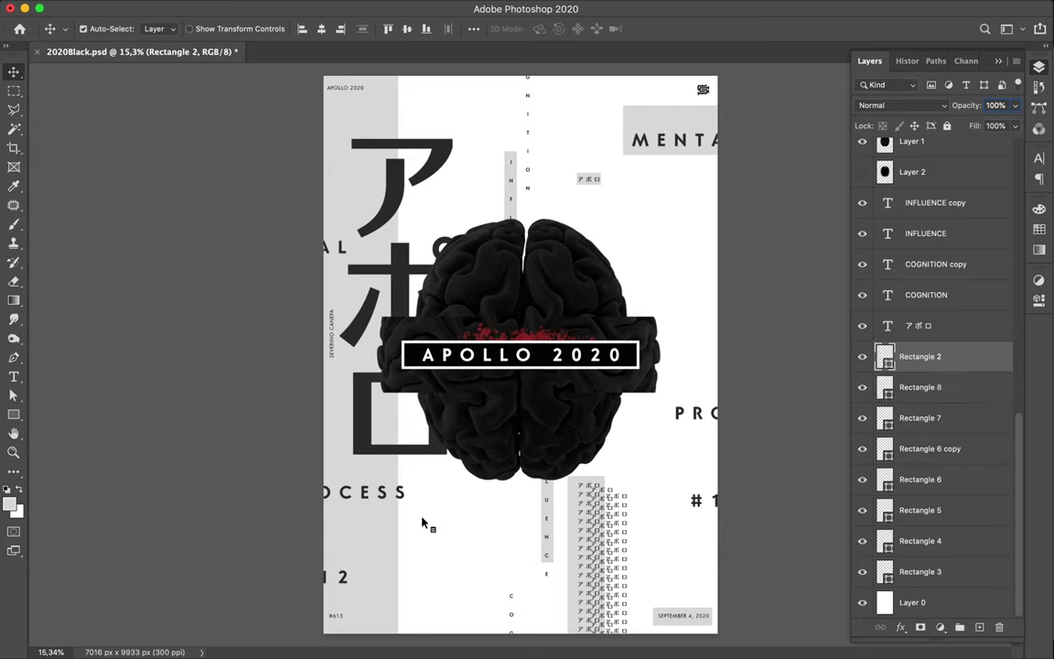
drag(954, 528, 954, 586)
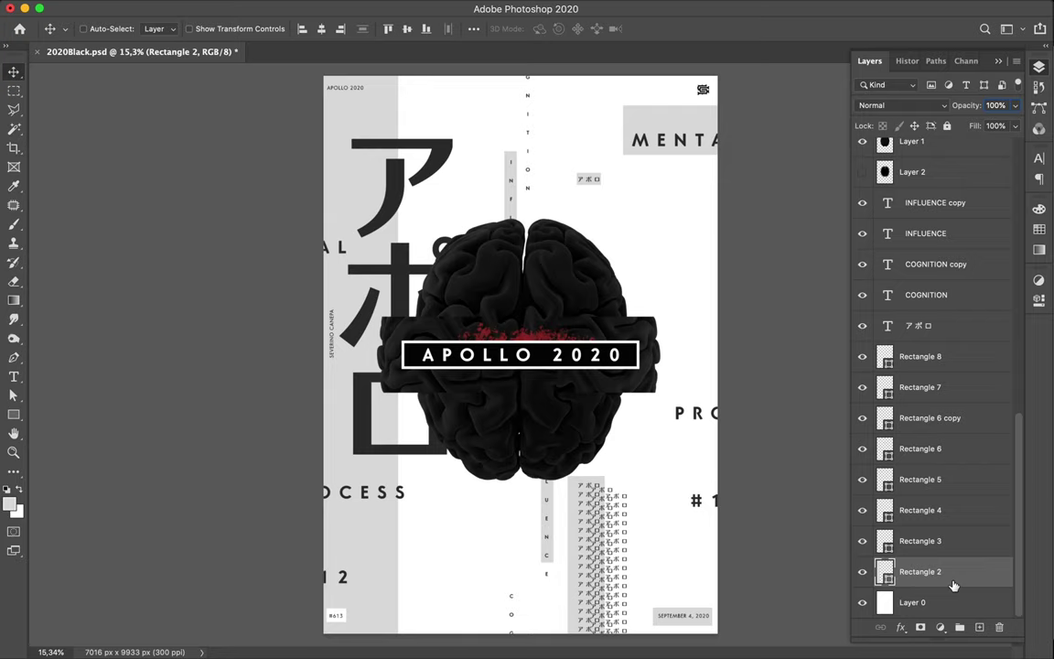
Draw a white block behind the cut-off word on the left
key(u)
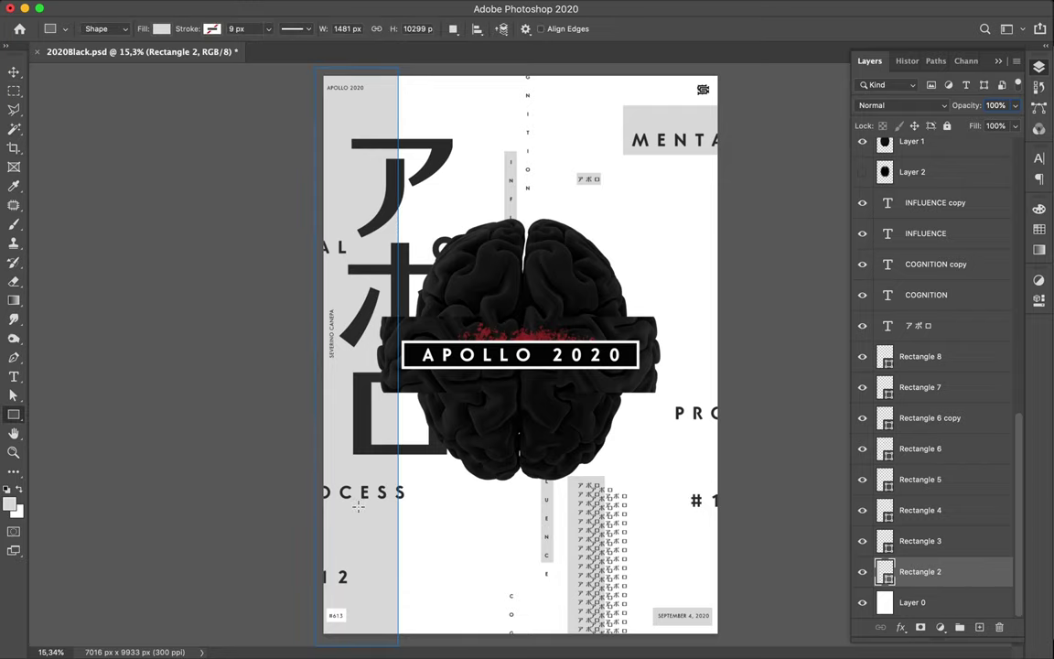
drag(318, 477, 373, 502)
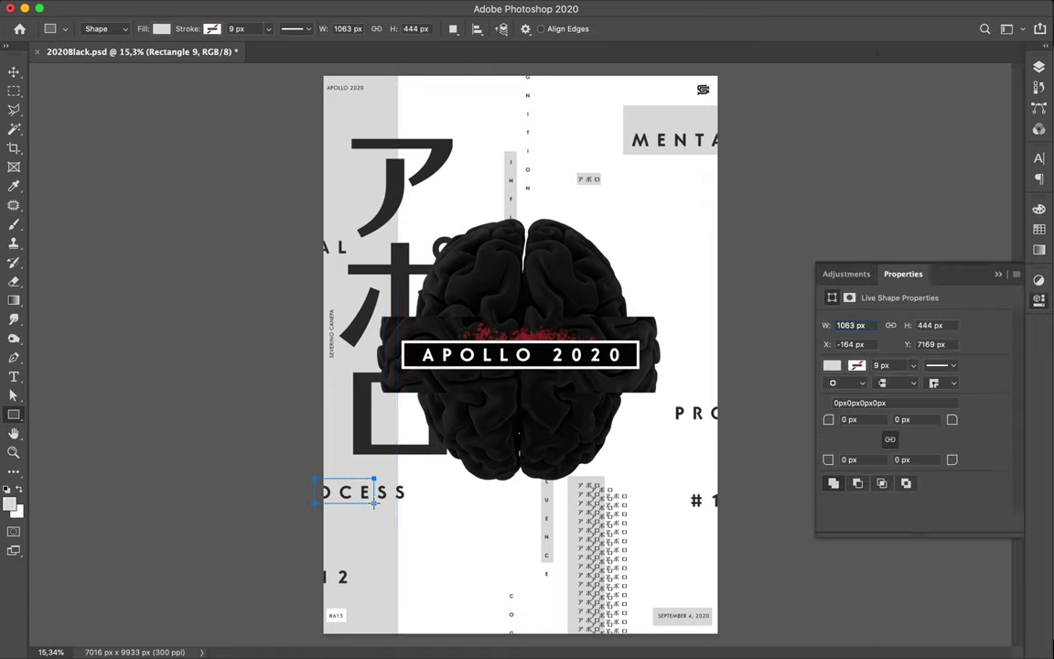
click(1040, 68)
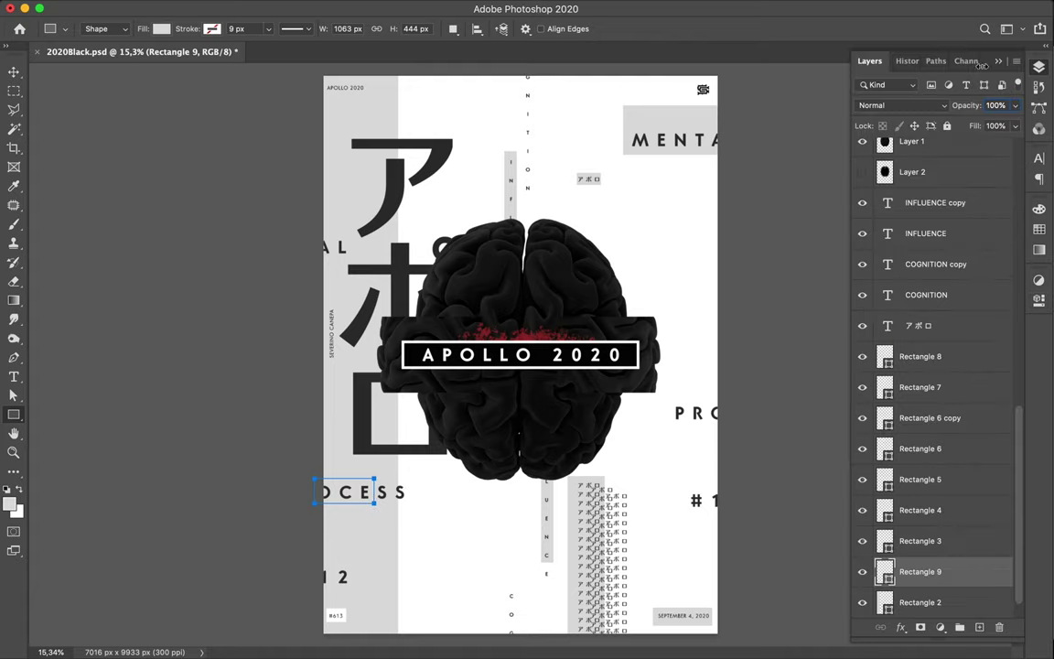
click(161, 28)
click(70, 106)
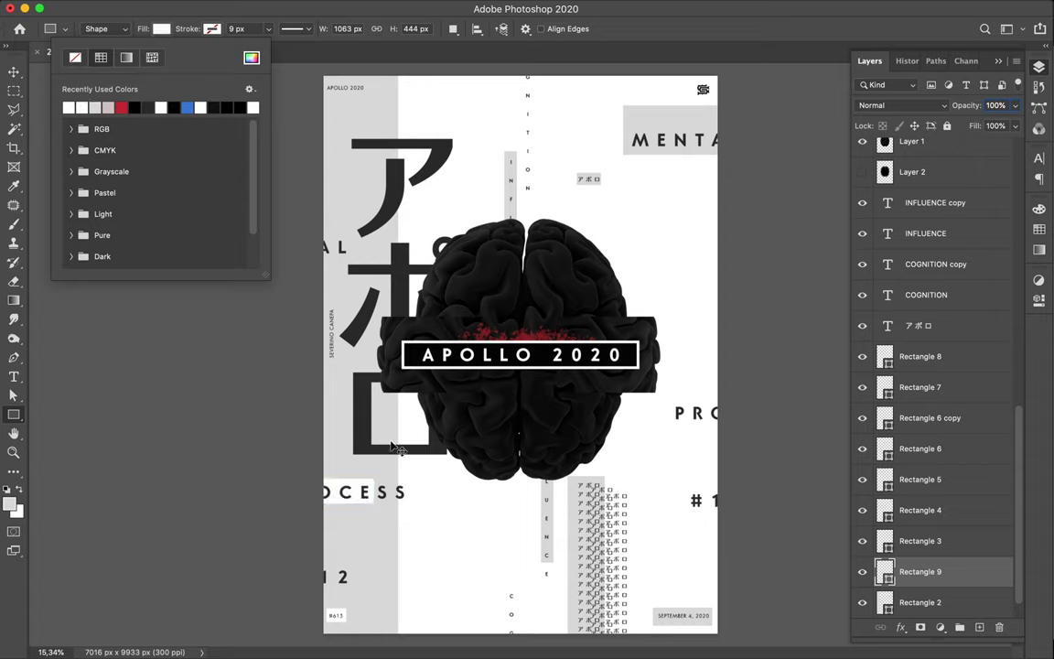
key(v)
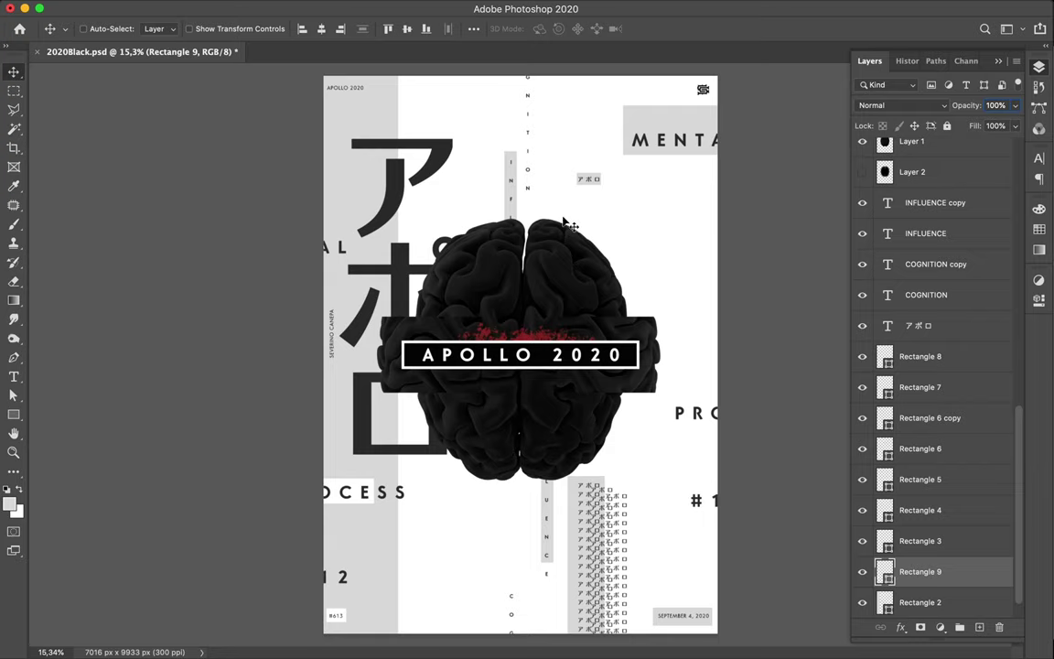
Draw a white Rectangle 10 covering the grey column behind the large ア character
key(u)
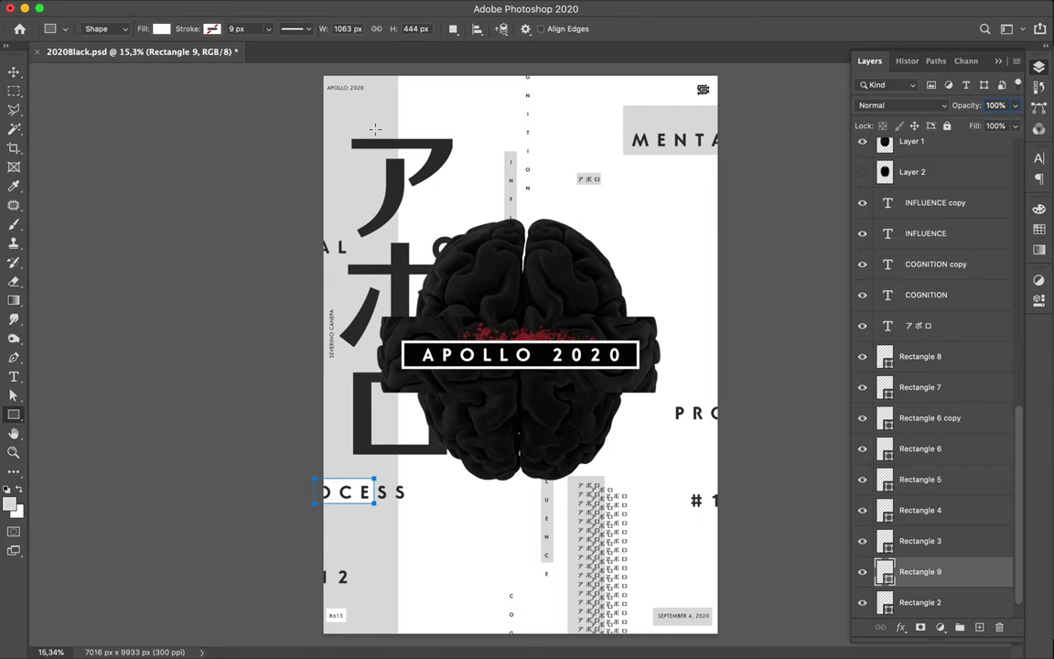
drag(345, 132, 473, 239)
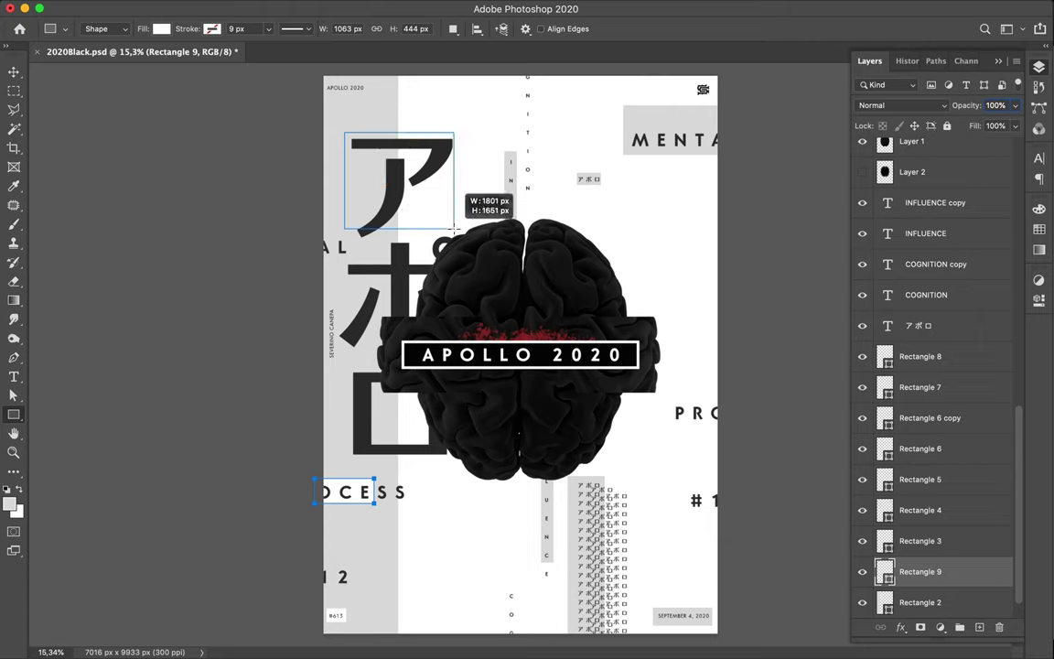
drag(473, 240, 473, 240)
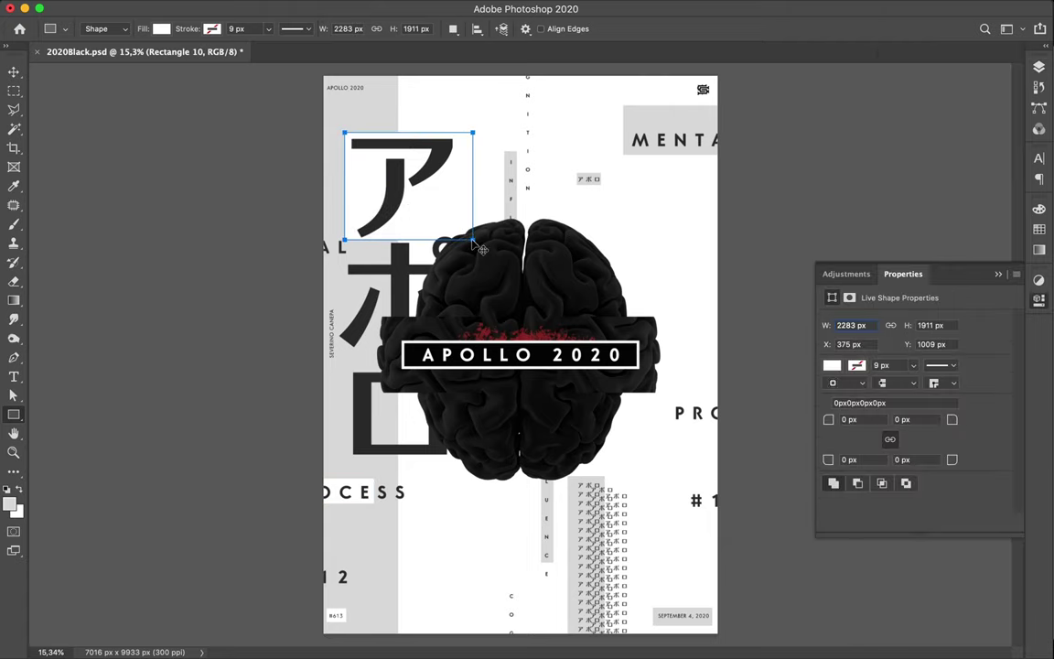
key(v)
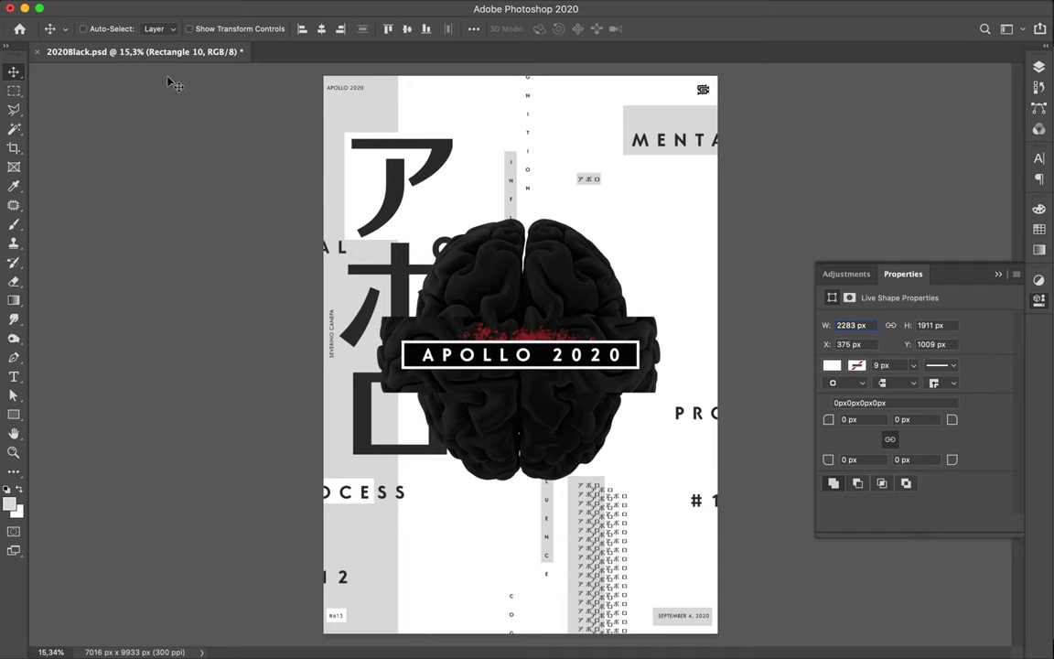
key(b)
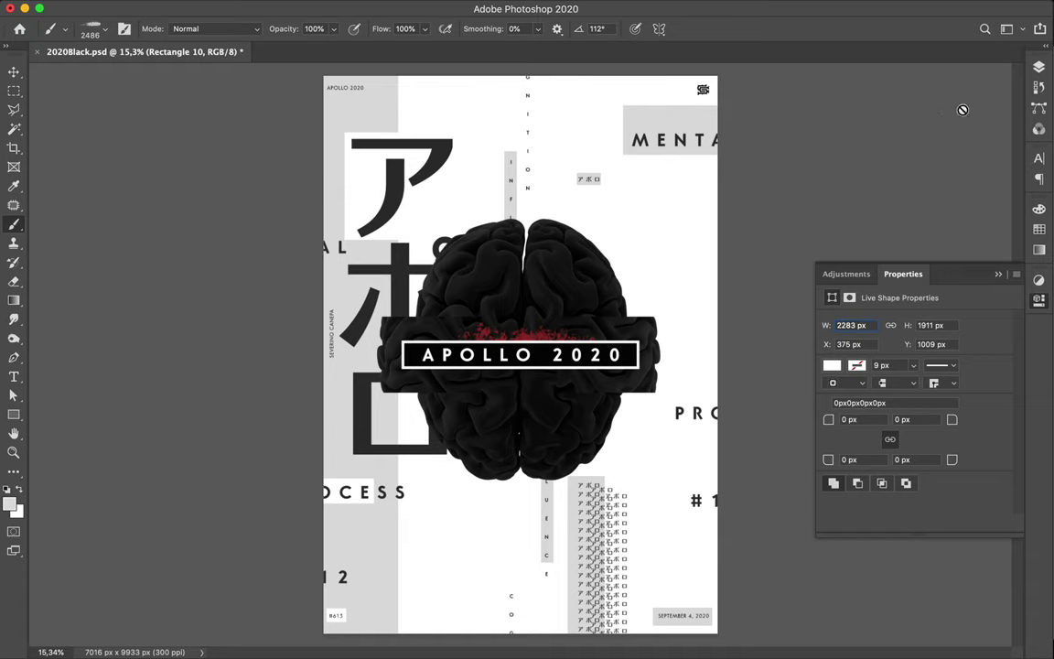
On a new Layer 5, stamp a Formless_grunge_stripe_01 brush mark right of the brain
key(F7)
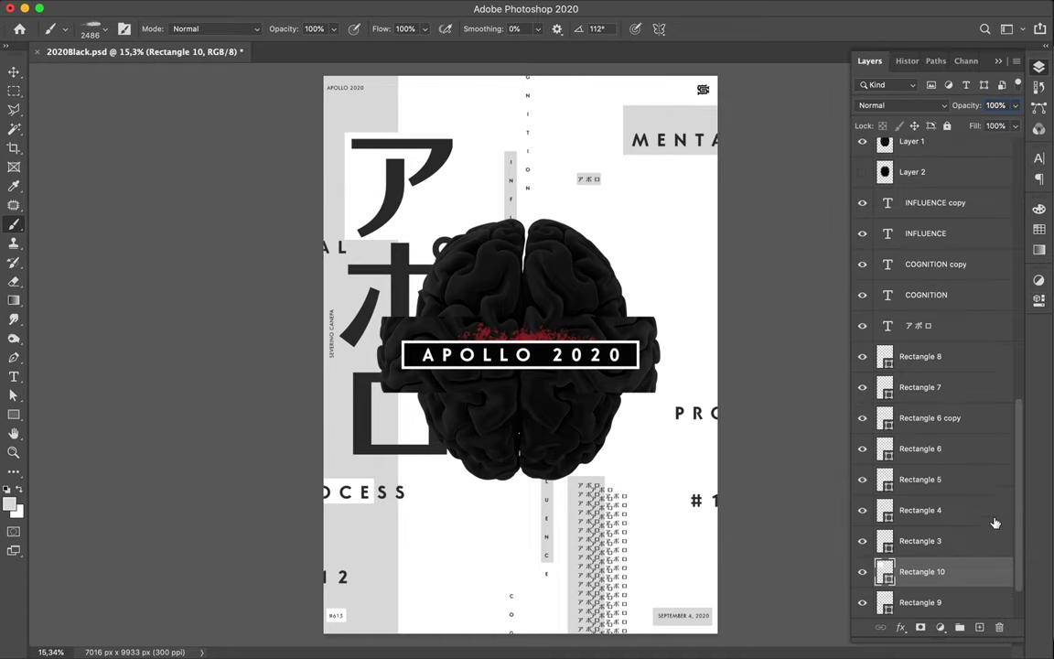
click(980, 627)
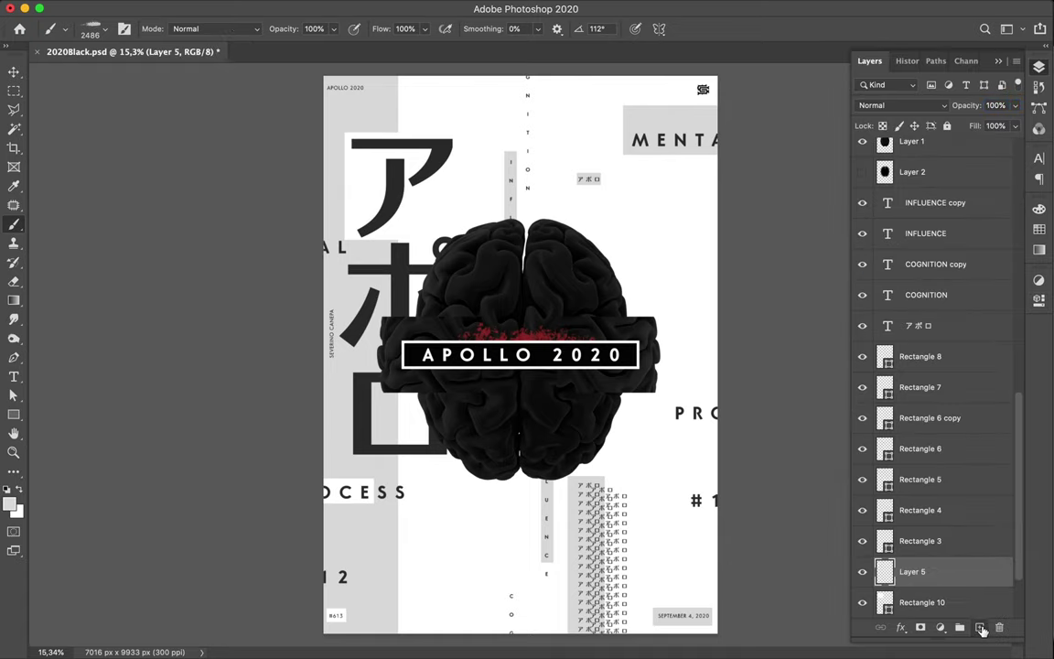
click(99, 29)
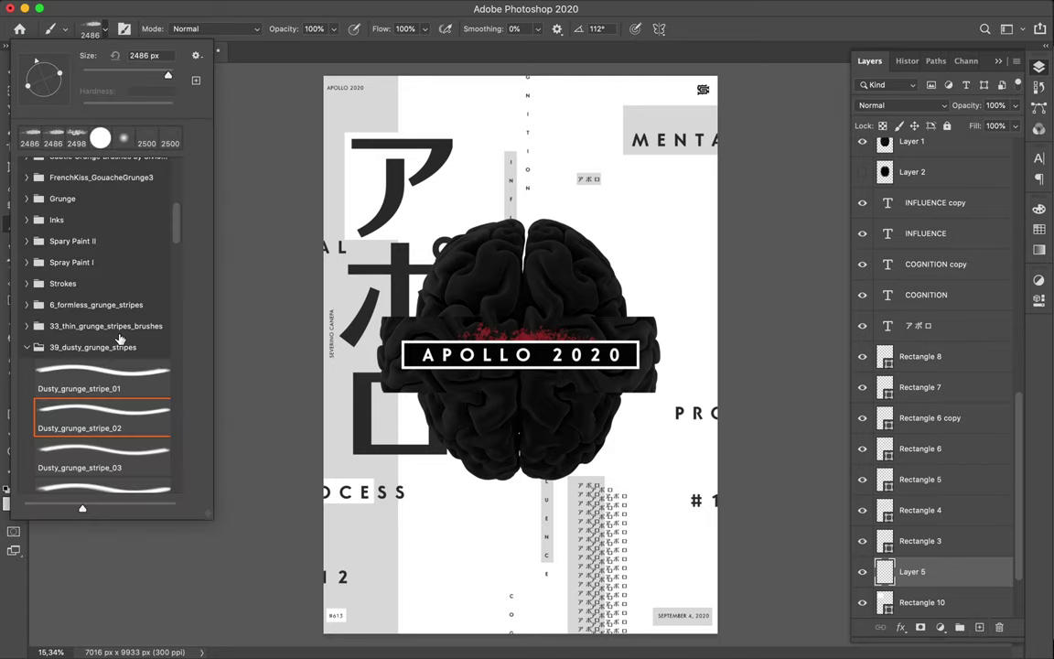
scroll(117, 320, down, 3)
scroll(119, 337, down, 3)
scroll(120, 341, up, 3)
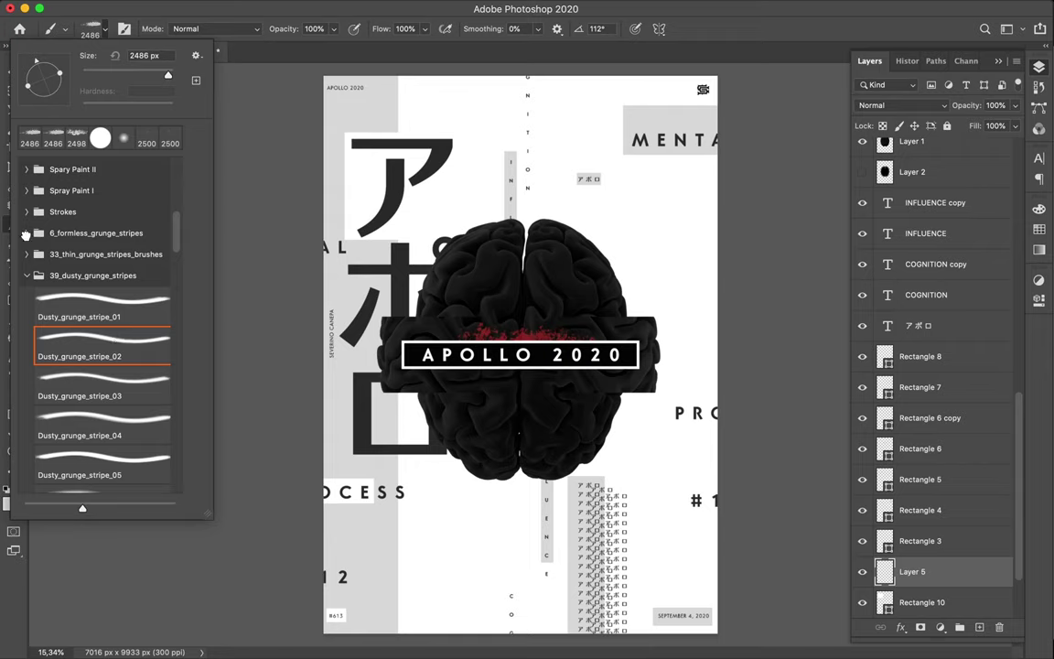
click(26, 233)
click(72, 254)
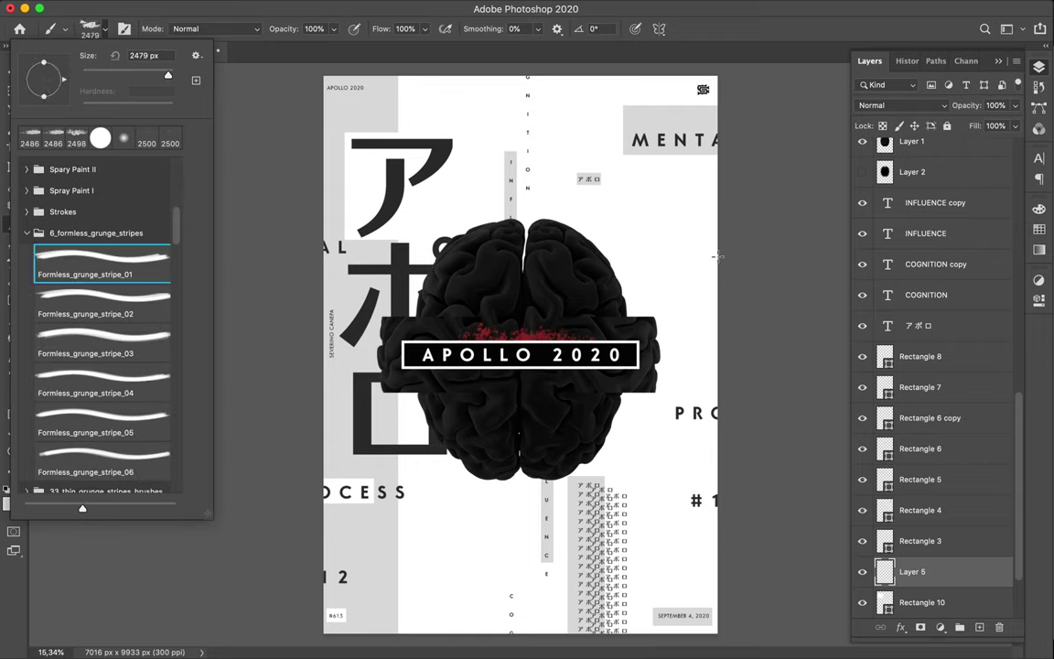
click(673, 246)
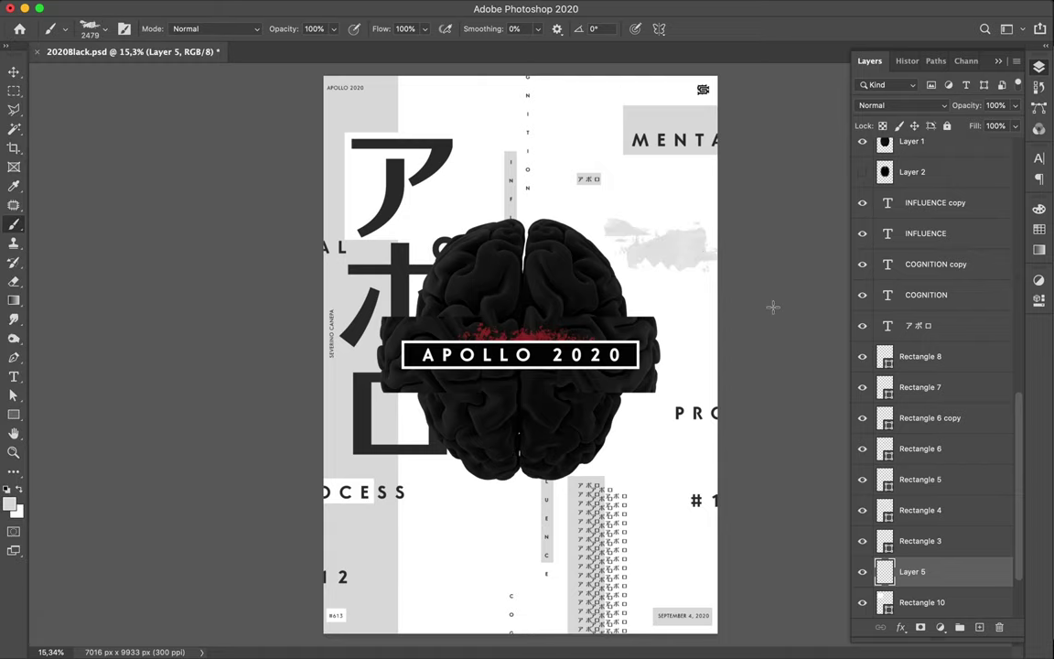
Rotate the grunge stroke 90°, place it beside PRO, and Alt-drag a copy to the lower left
key(ctrl+t)
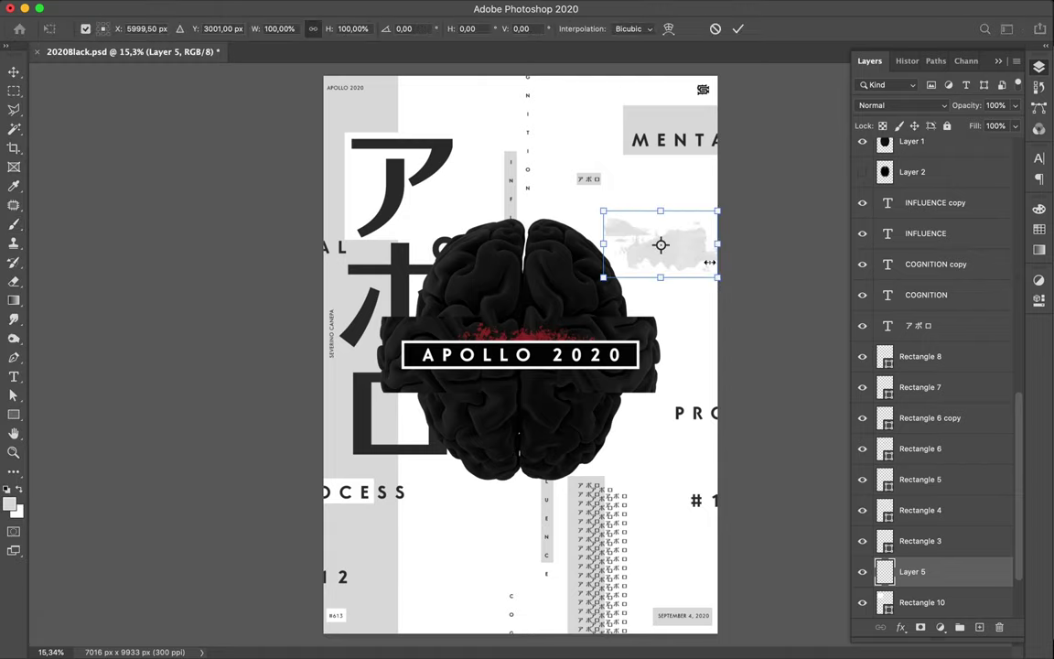
mouse_move(781, 168)
mouse_down()
mouse_move(739, 158)
mouse_move(653, 226)
mouse_up()
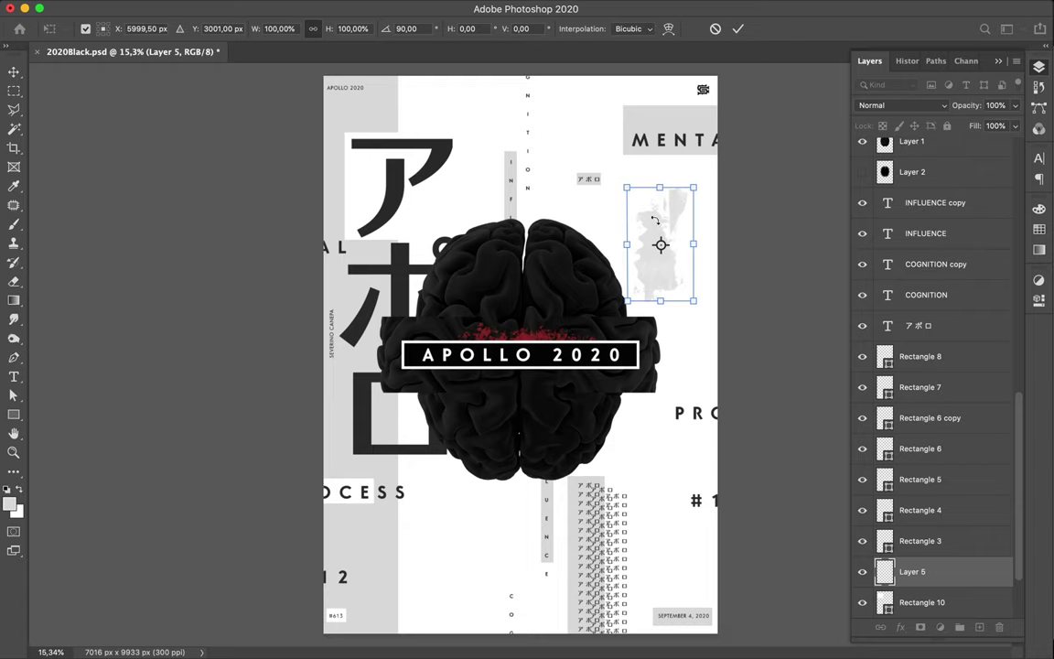
drag(661, 217, 717, 218)
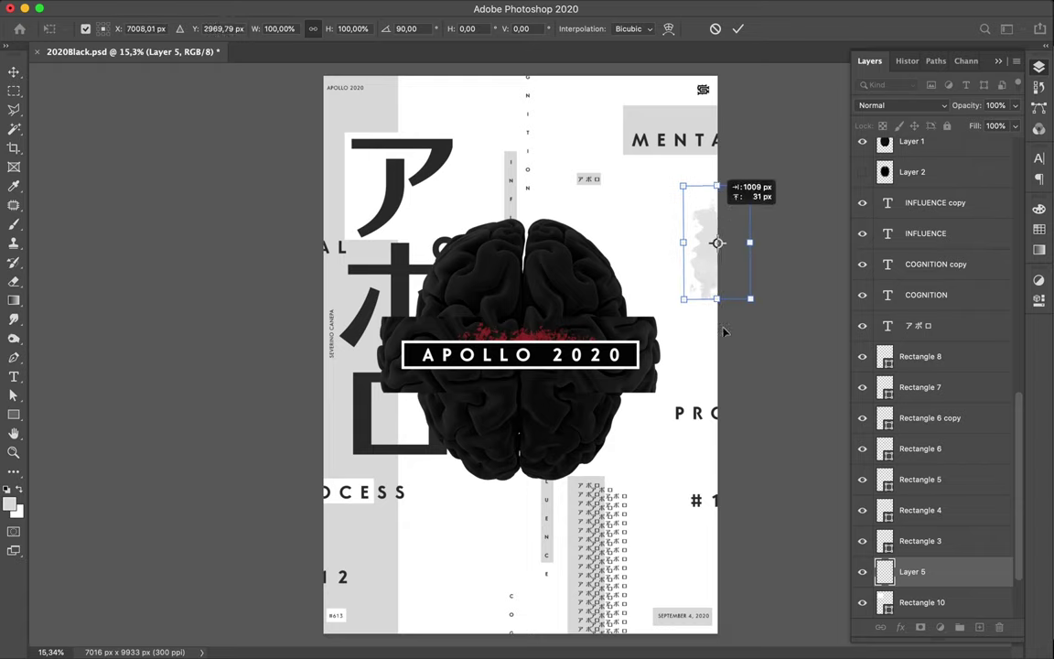
mouse_move(717, 217)
mouse_down()
mouse_move(723, 388)
mouse_move(728, 377)
mouse_up()
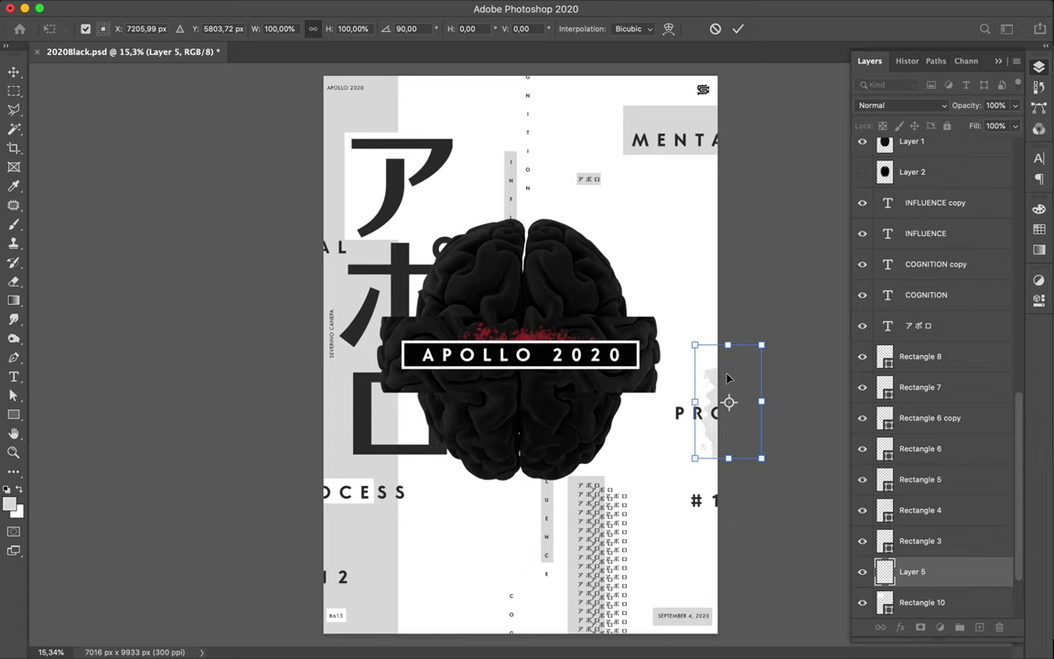
key(ctrl+h)
key(Return)
key(v)
drag(720, 379, 458, 507)
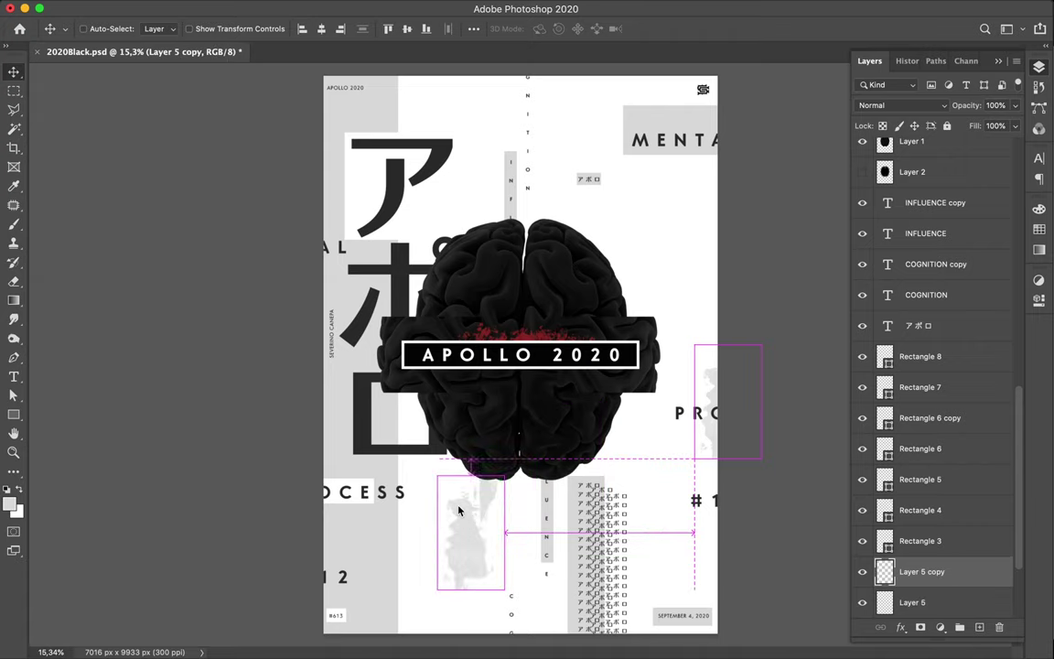
Rotate the Layer 5 copy stroke horizontal and move it near the poster bottom
key(ctrl+t)
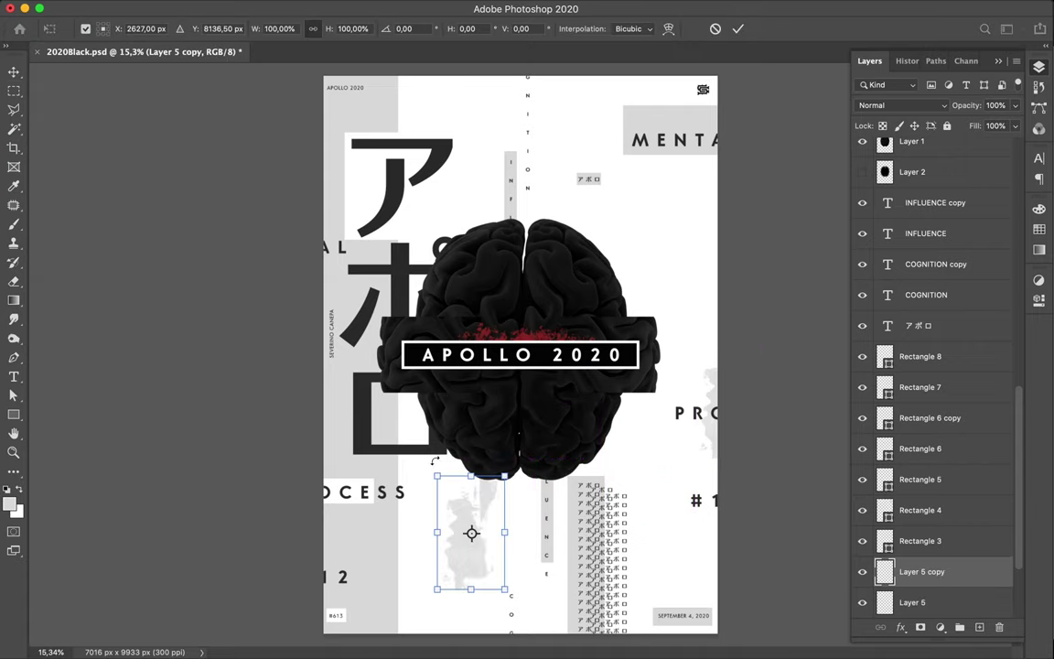
drag(435, 460, 395, 565)
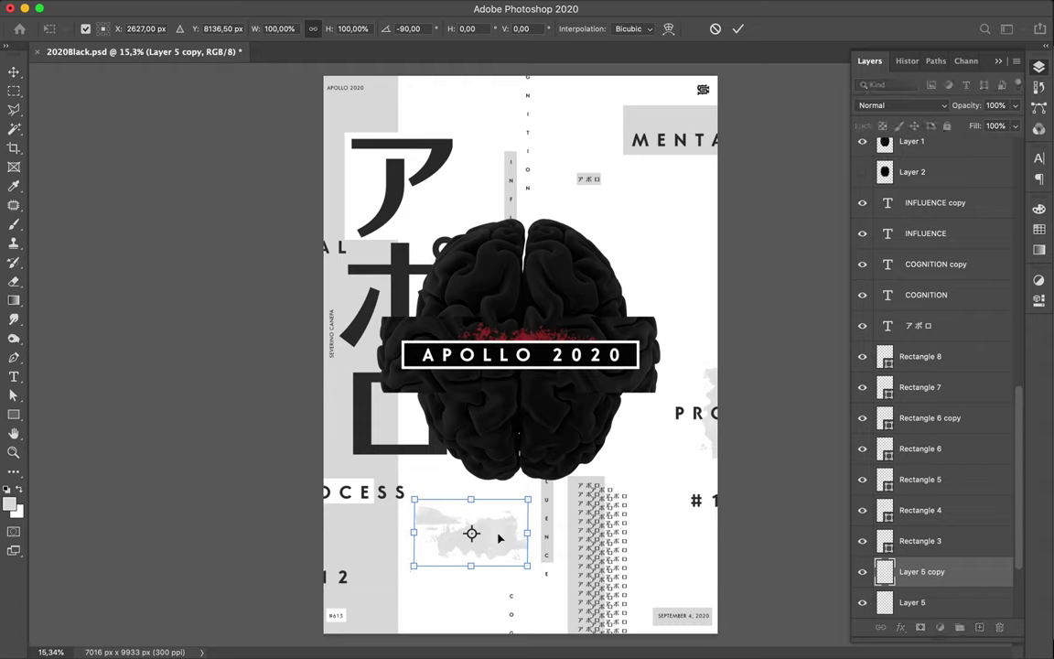
key(Return)
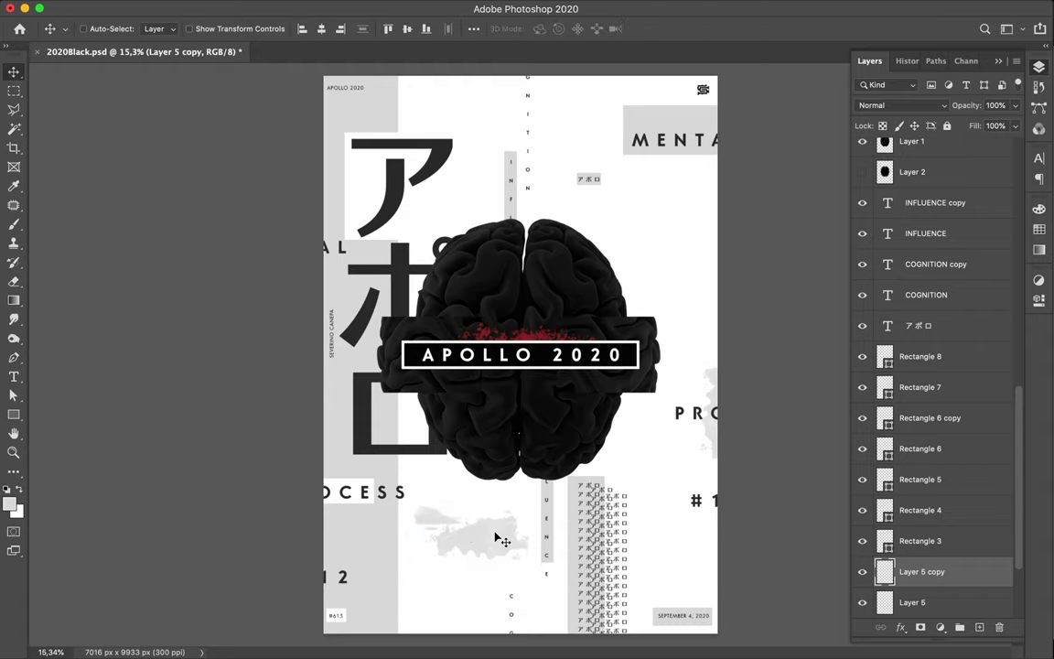
drag(495, 537, 444, 627)
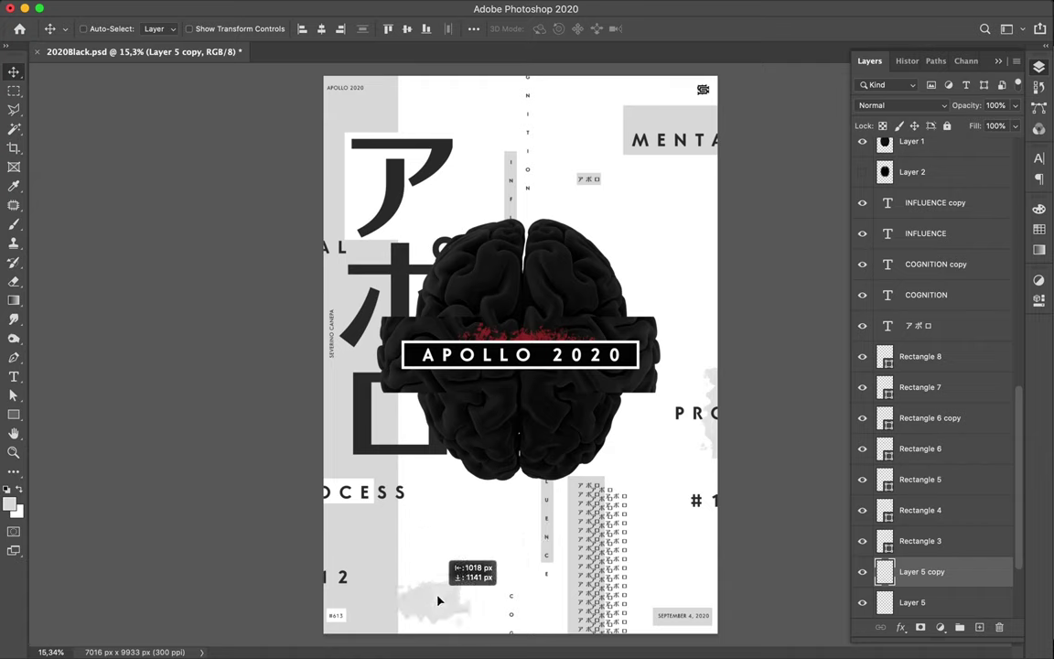
drag(444, 628, 439, 601)
Rotate the copied stroke to exactly 90° and position it above OCESS
key(ctrl+t)
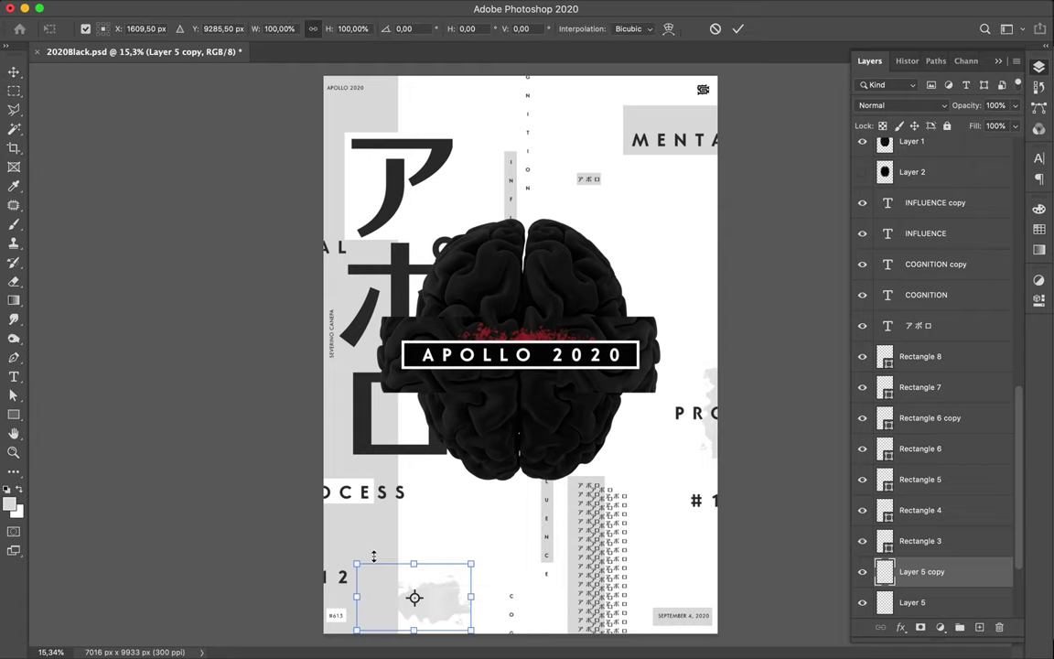
drag(485, 518, 452, 509)
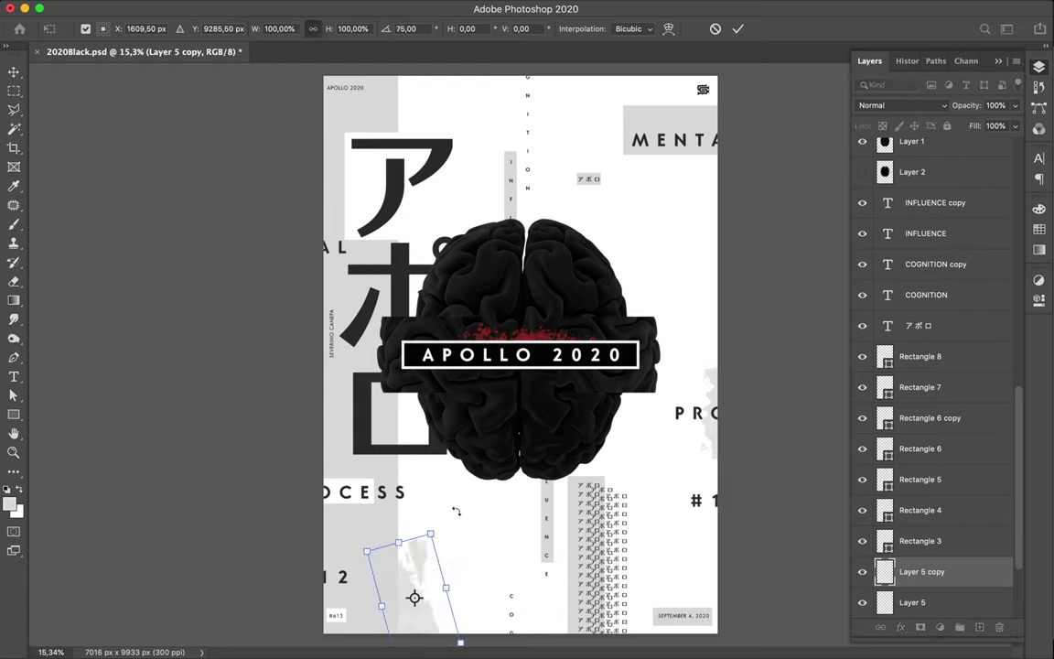
drag(456, 510, 463, 518)
key(shift)
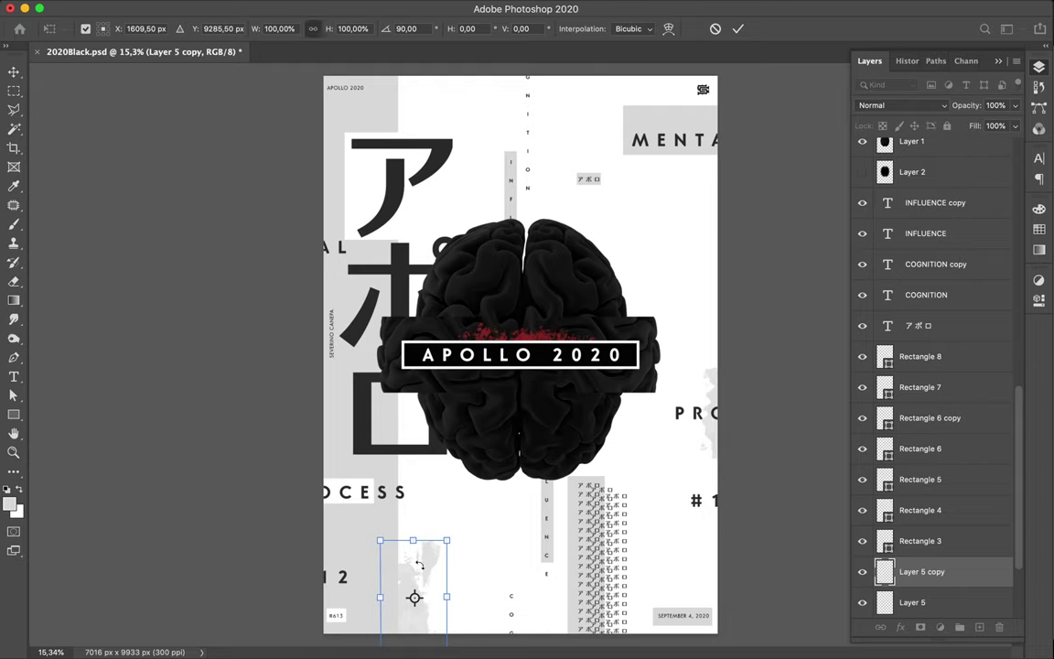
drag(414, 594, 419, 583)
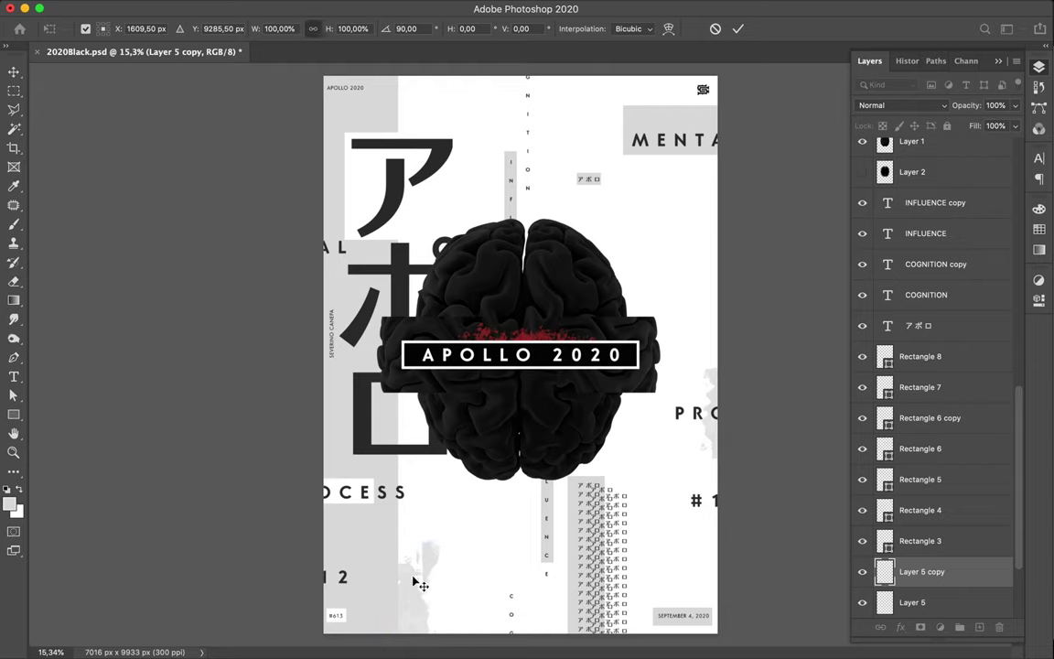
key(Return)
drag(409, 502, 408, 450)
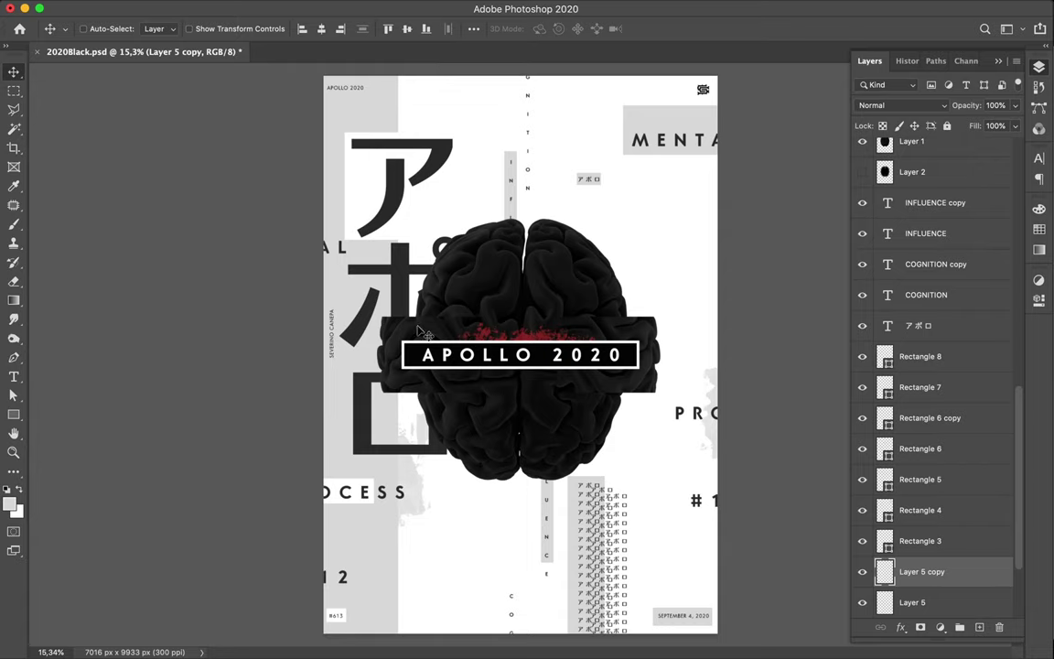
Sample black from the ア character and select the Formless_grunge_stripe_04 brush
key(i)
click(403, 261)
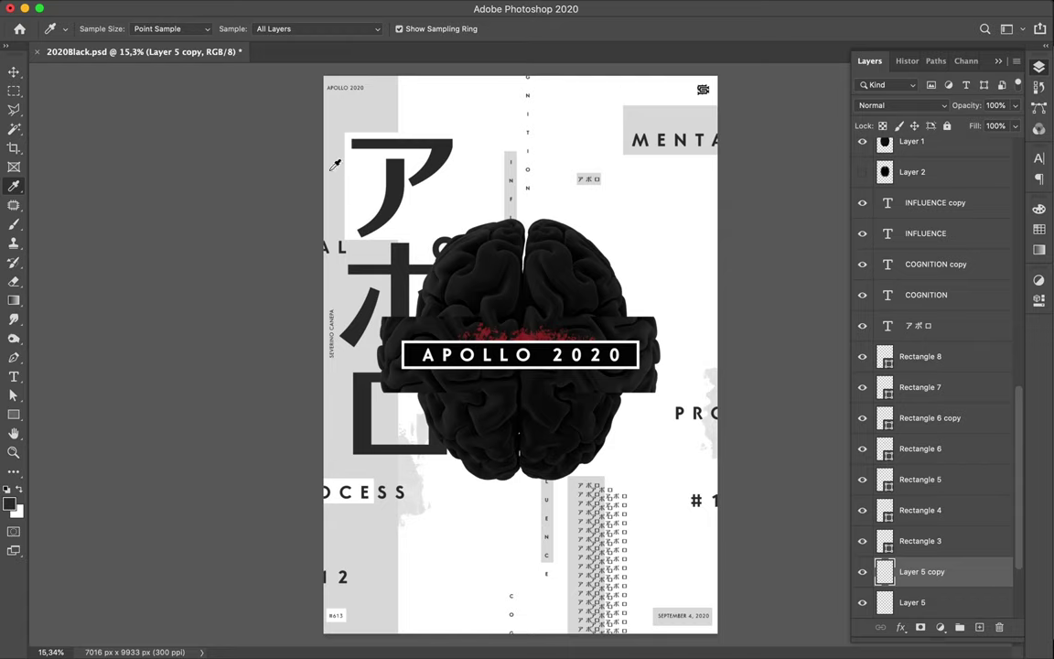
key(v)
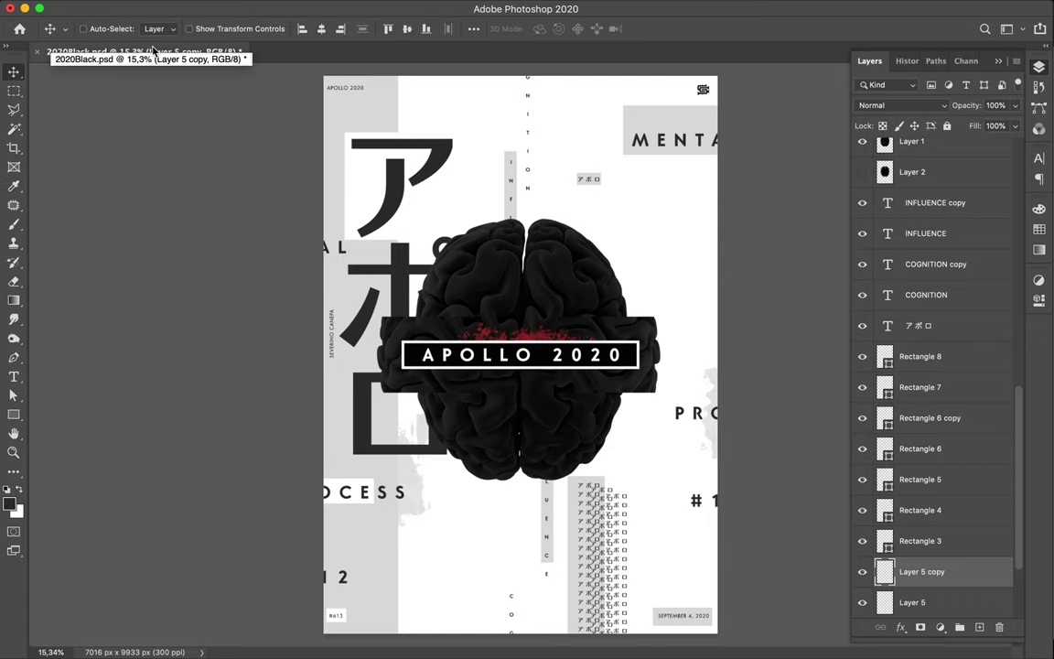
key(b)
click(100, 35)
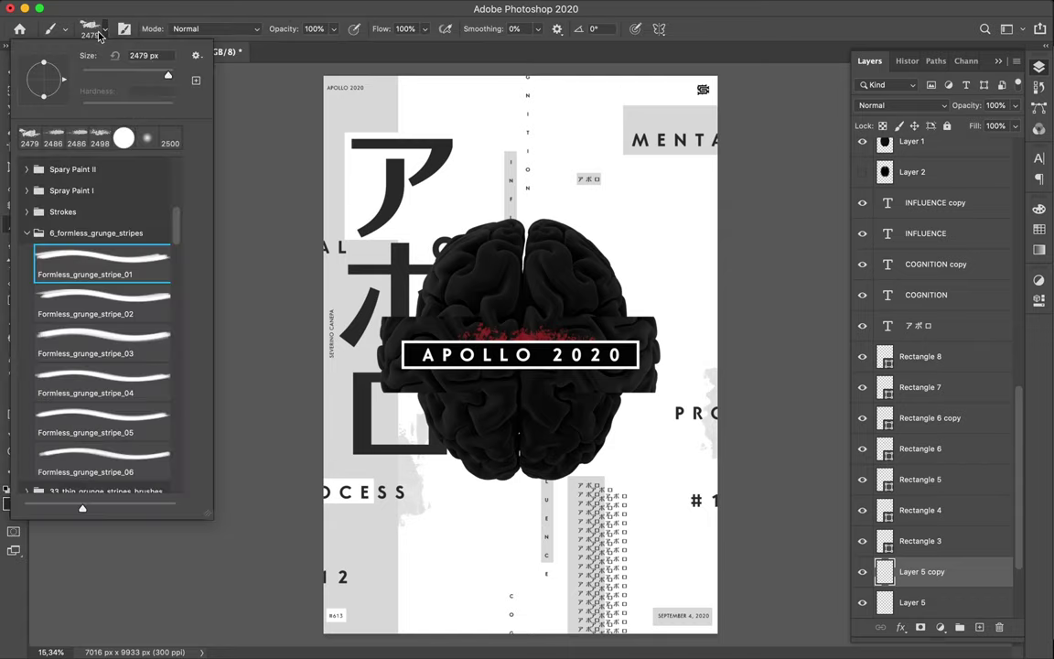
click(80, 341)
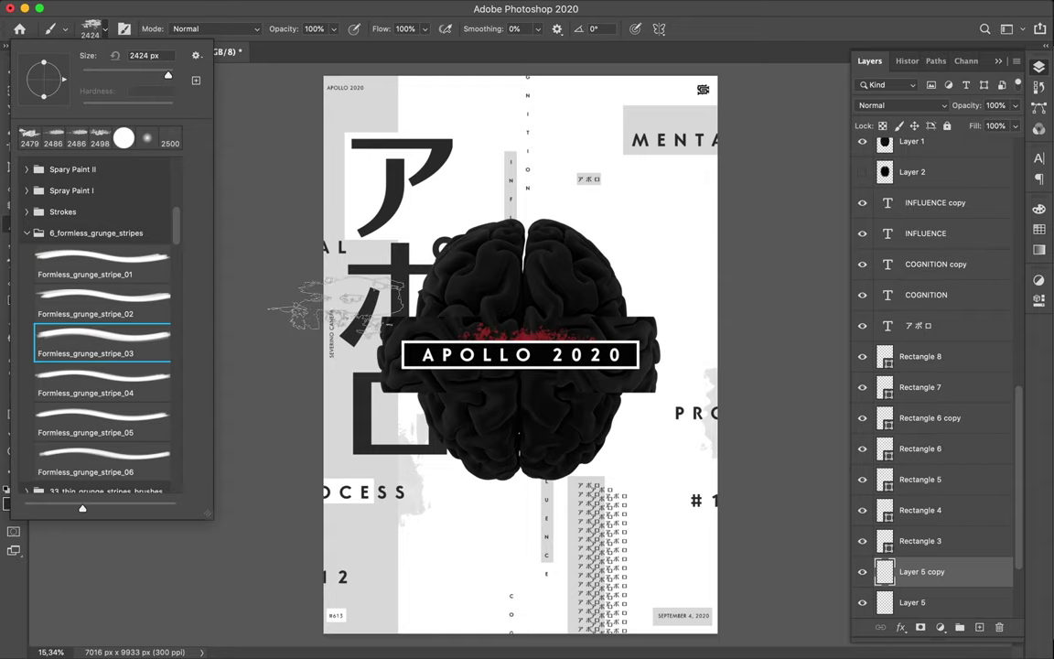
click(104, 378)
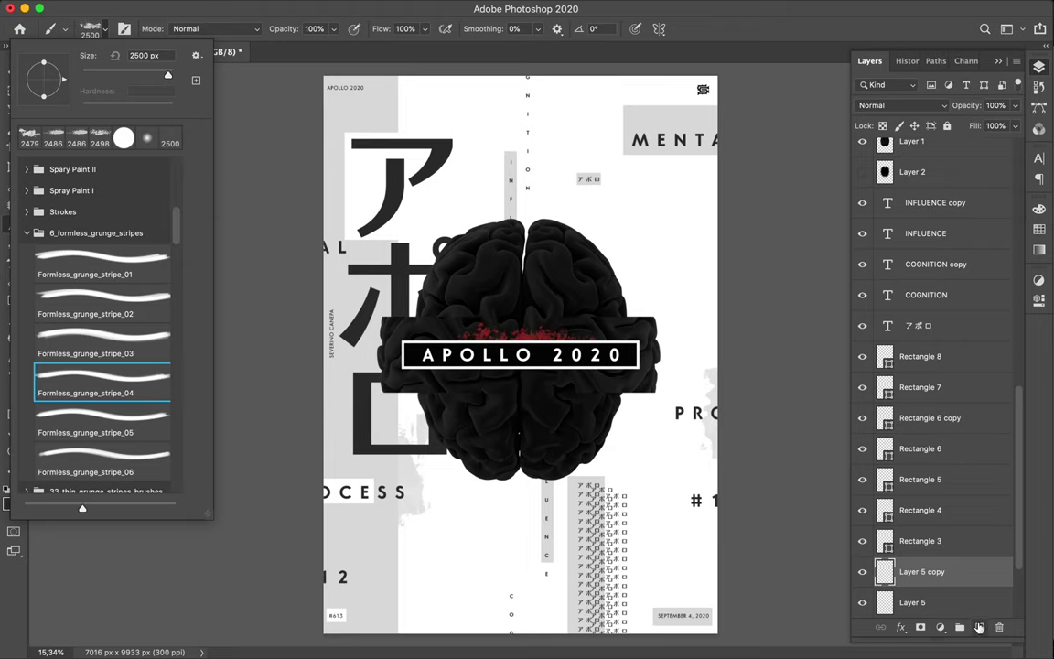
On a new Layer 6, paint a dark grunge patch below OCESS, redoing the first stroke
click(978, 628)
key(ctrl+shift+alt+n)
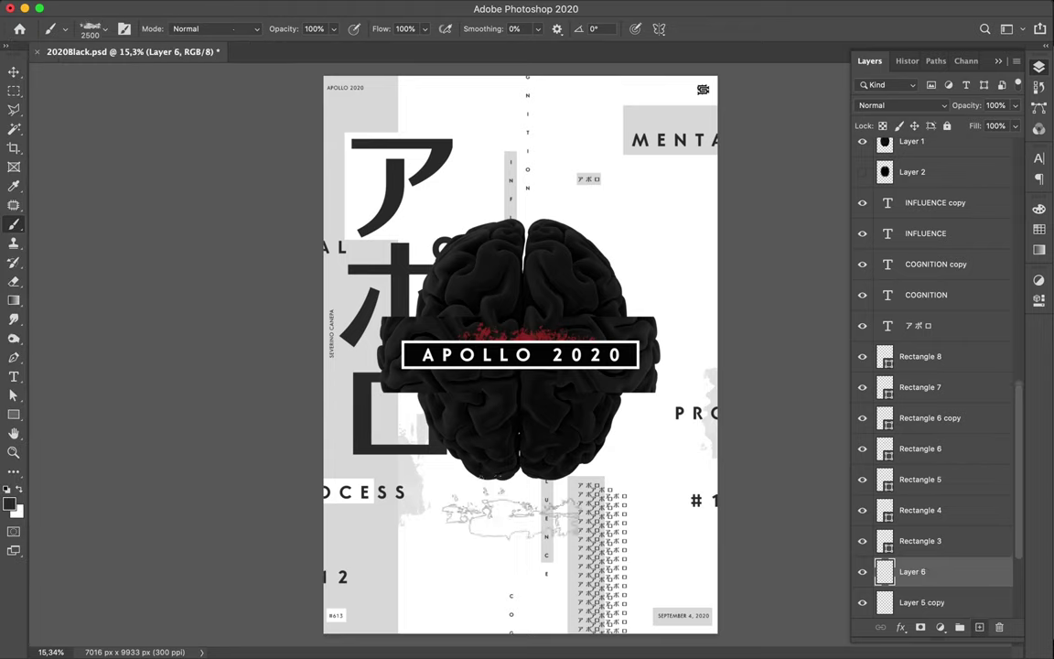
click(493, 519)
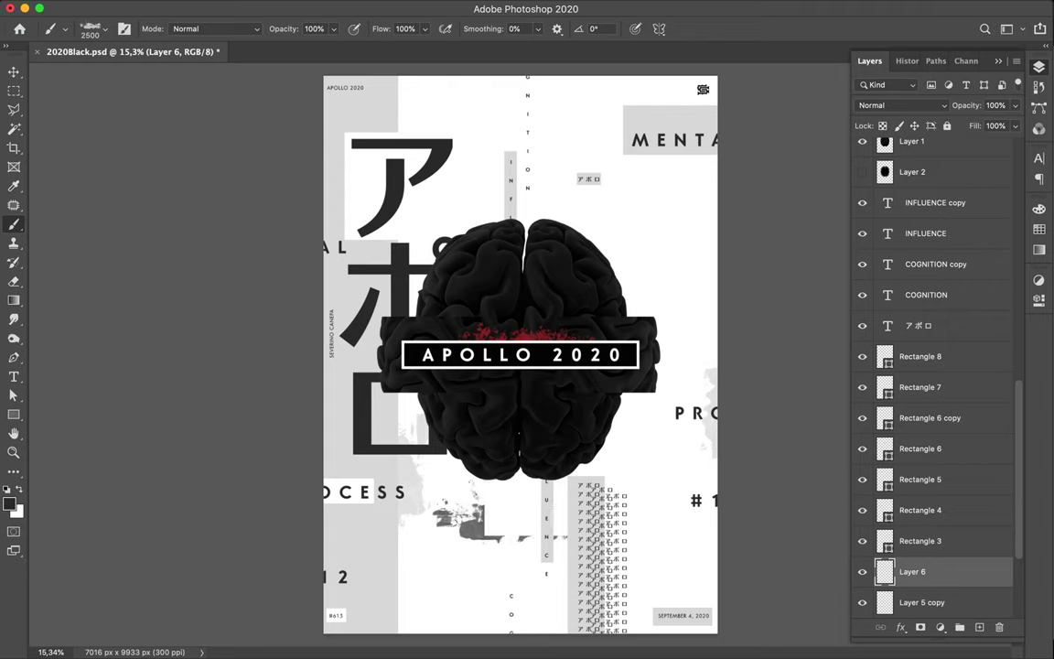
key(ctrl+z)
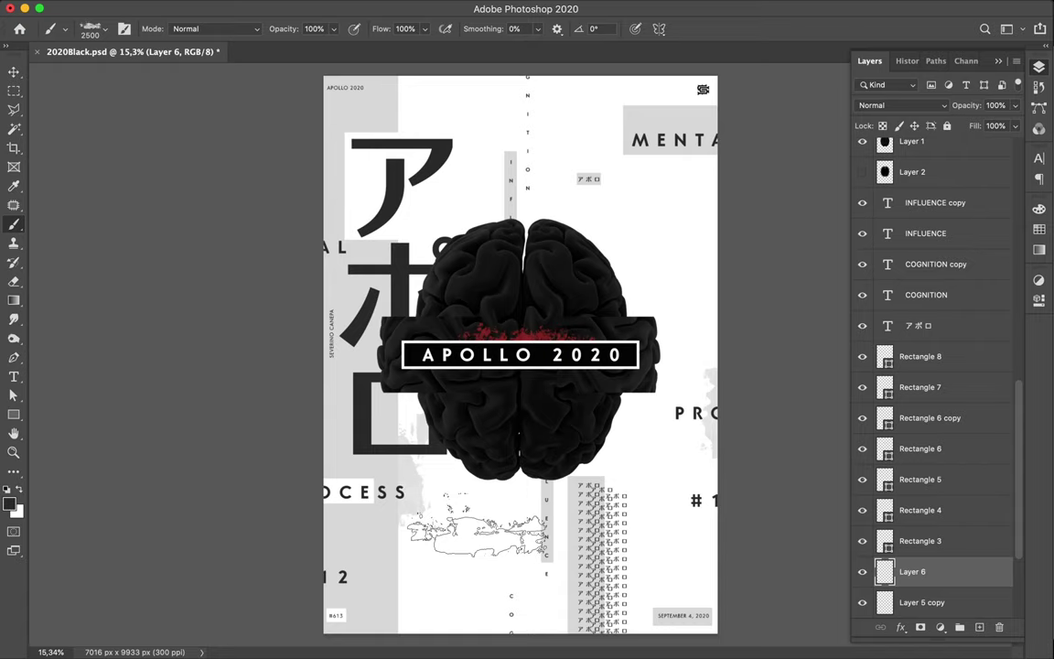
click(477, 528)
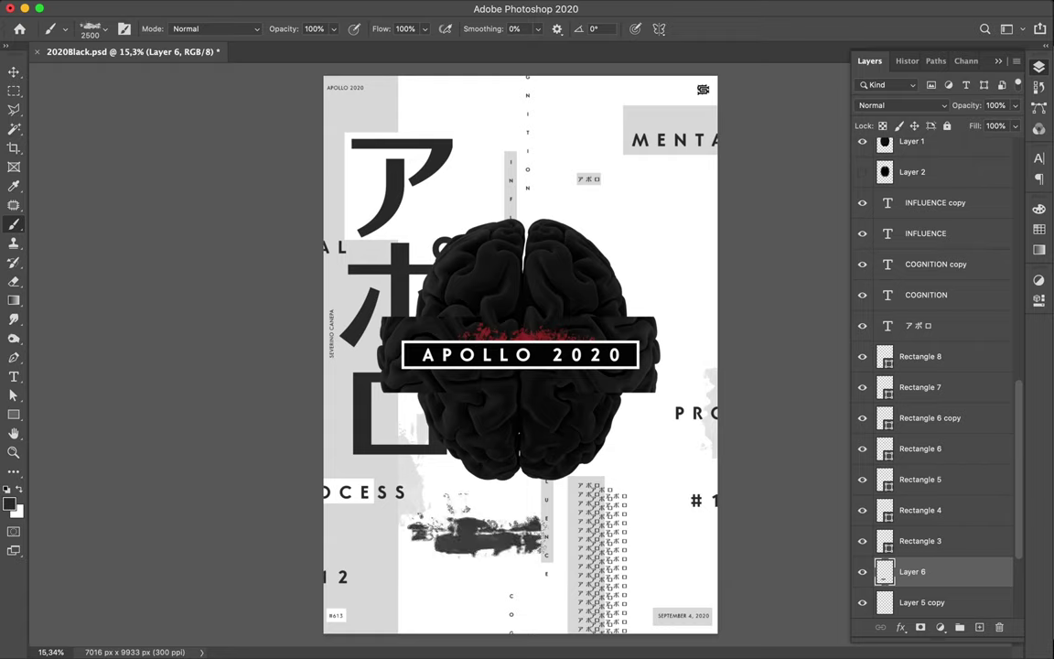
click(476, 535)
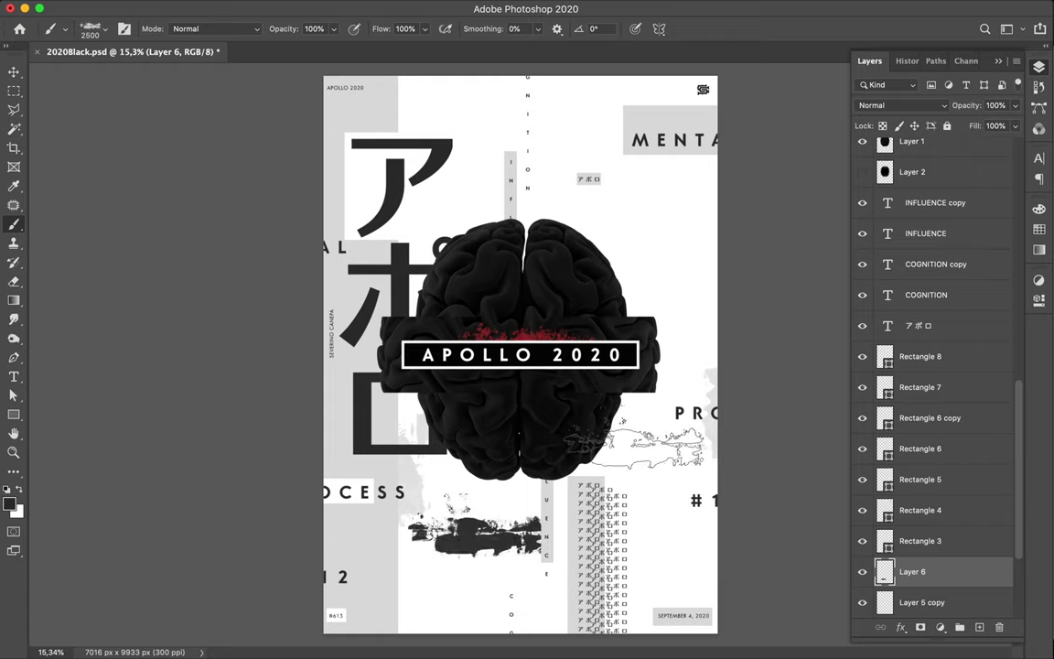
Rotate the dark grunge patch 90°, scale it to about 78%, and place it beside the ロ character
key(v)
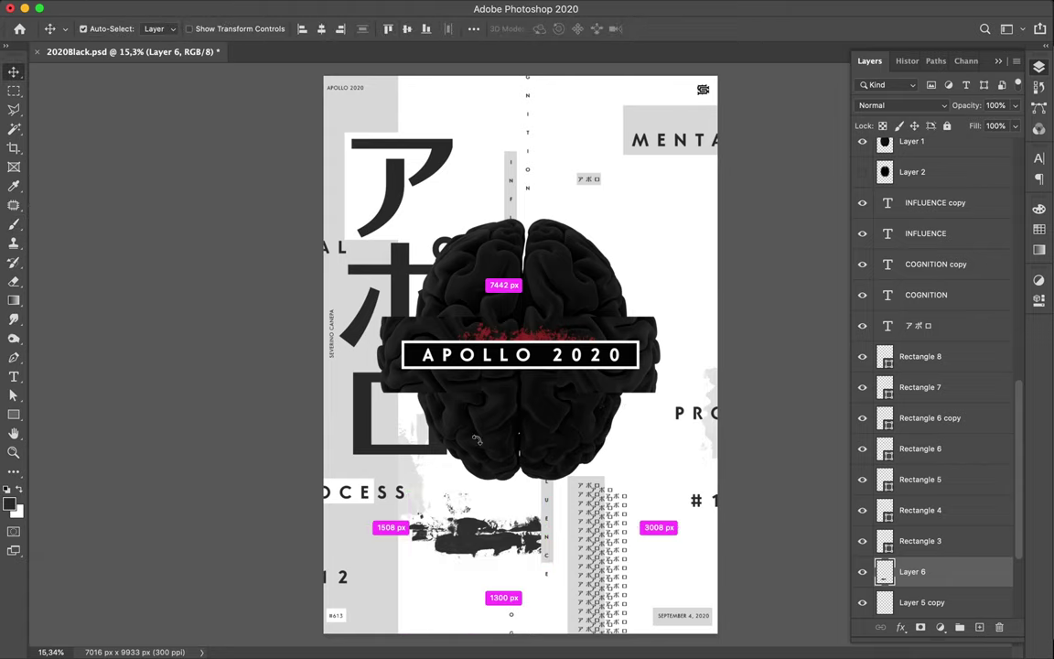
key(ctrl+t)
drag(400, 469, 492, 495)
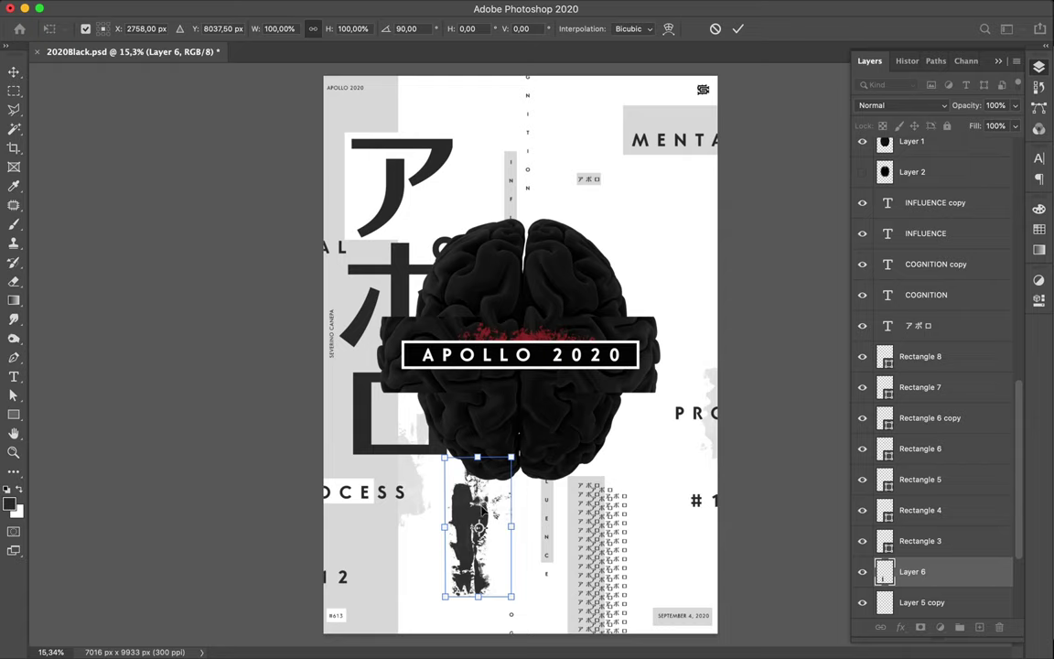
drag(483, 511, 376, 407)
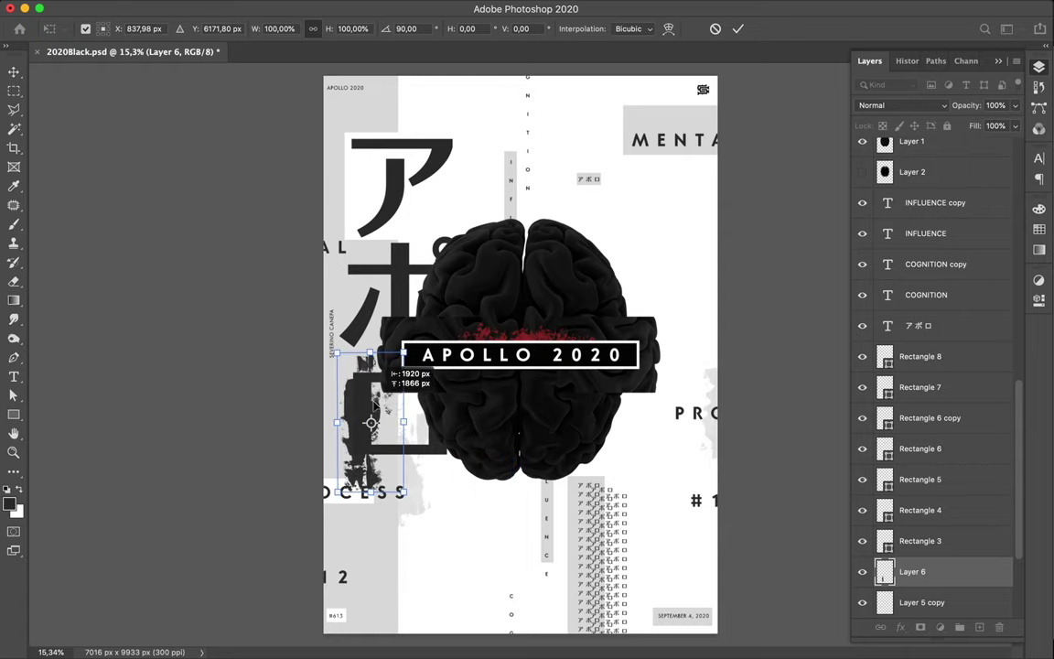
drag(371, 492, 367, 464)
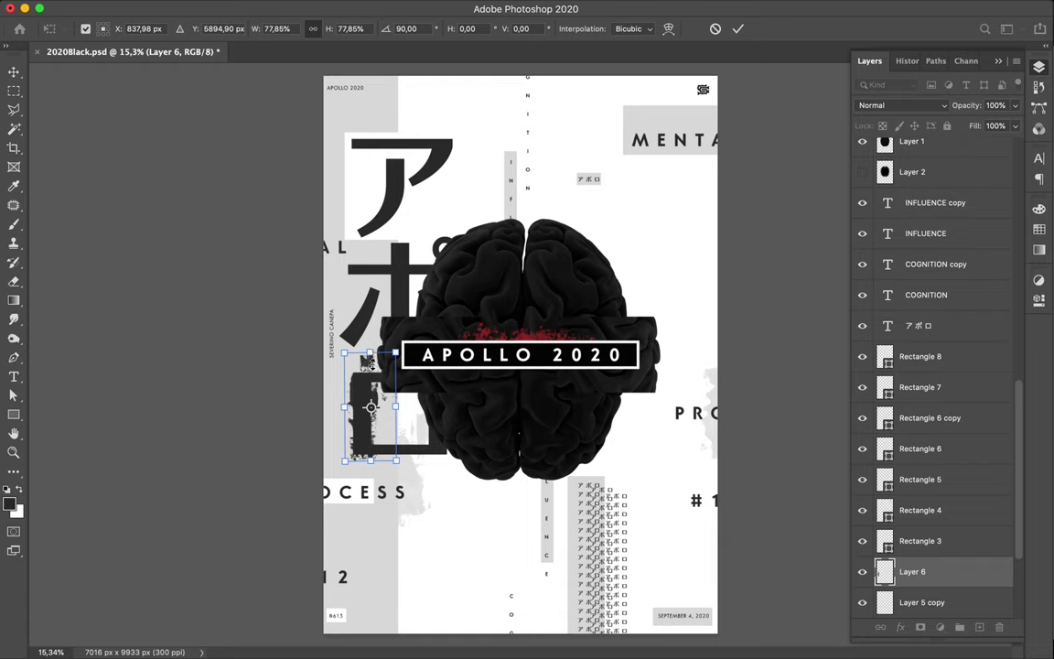
drag(369, 392, 366, 389)
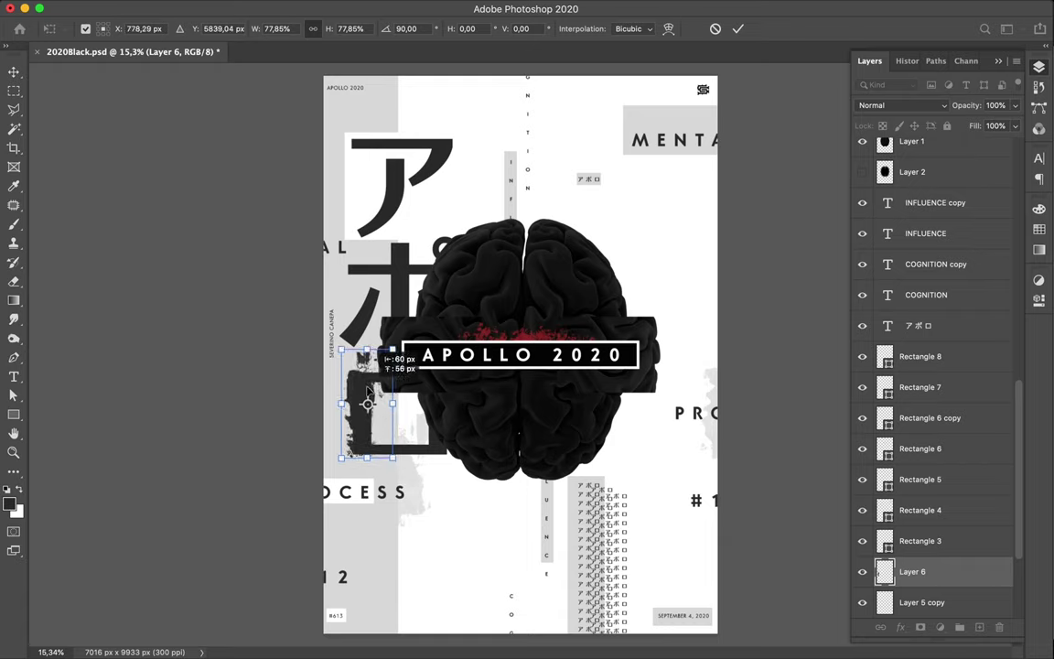
drag(367, 388, 368, 388)
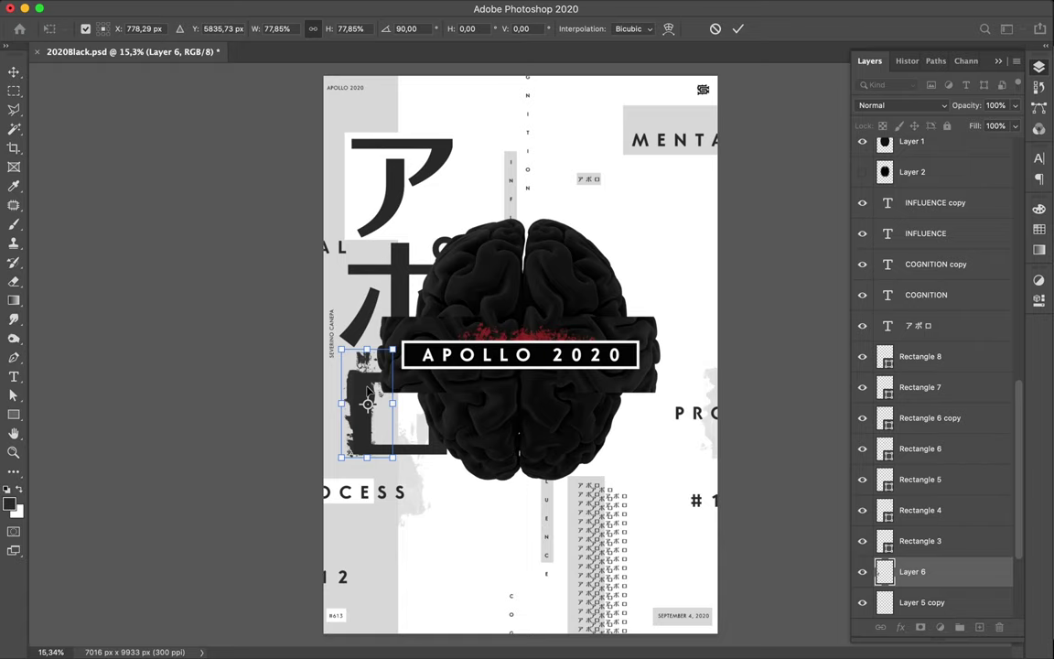
key(ctrl+h)
key(Return)
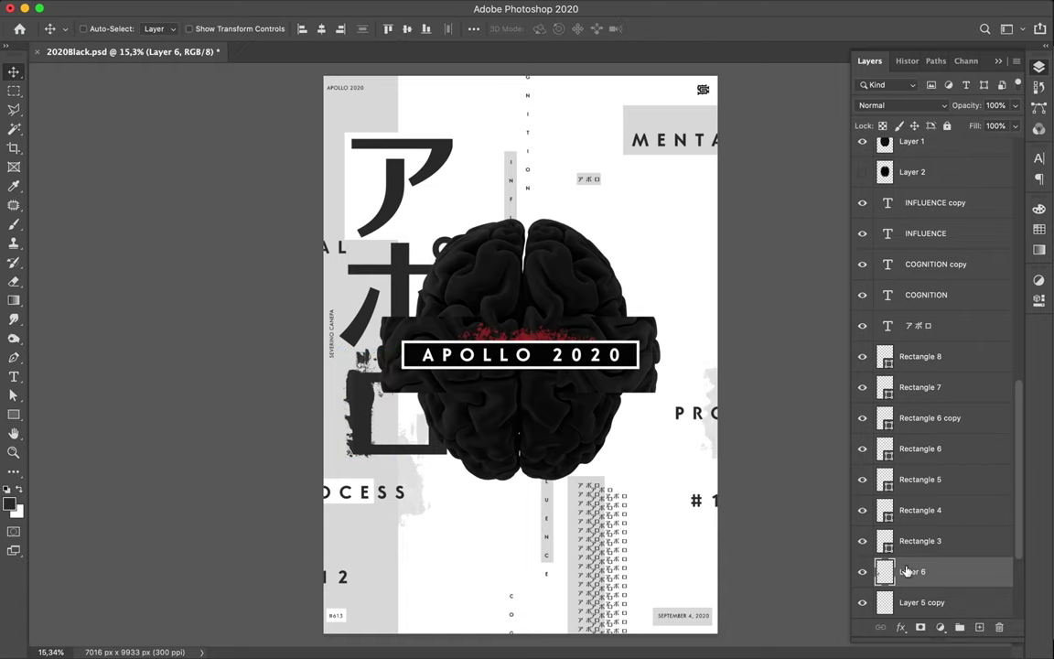
Duplicate Layer 6 and merge it with Layer 6 copy into one layer
drag(913, 571, 908, 569)
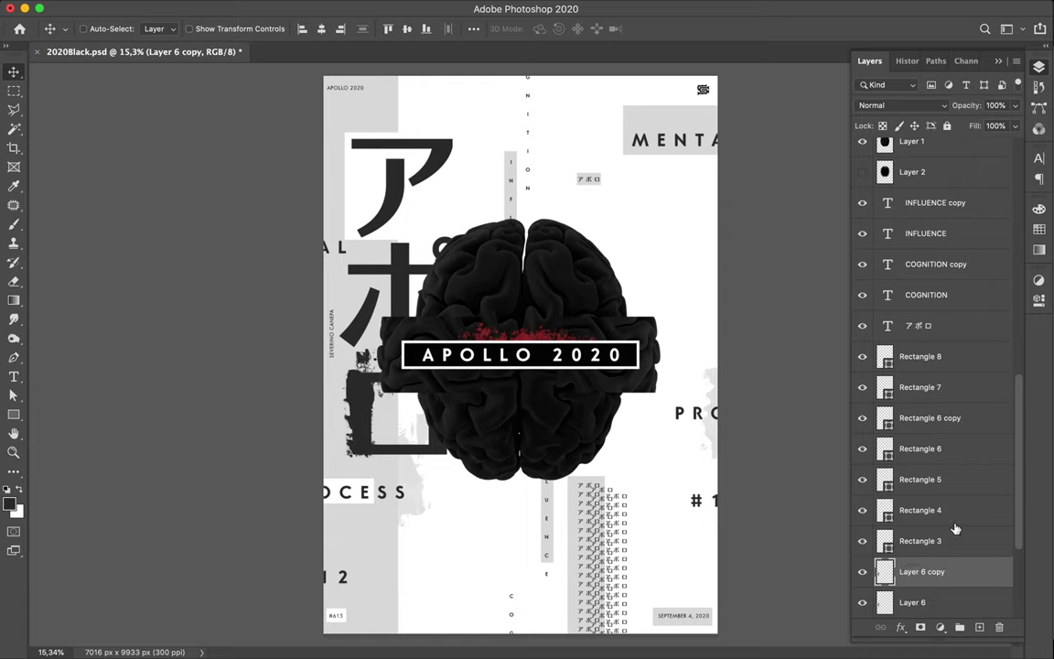
scroll(954, 529, down, 4)
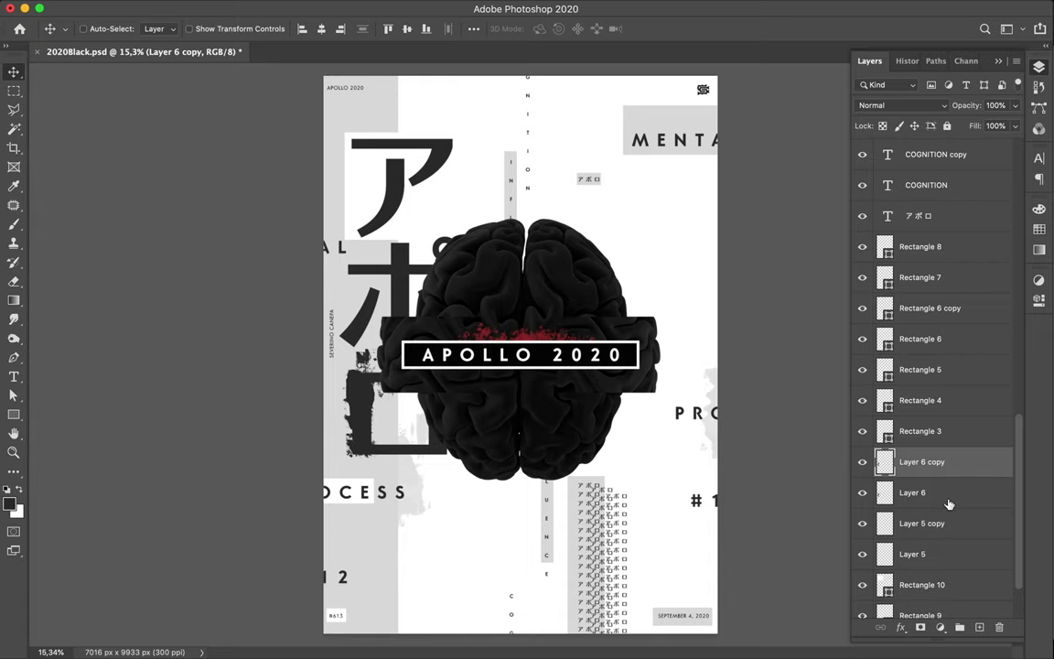
shift+click(948, 504)
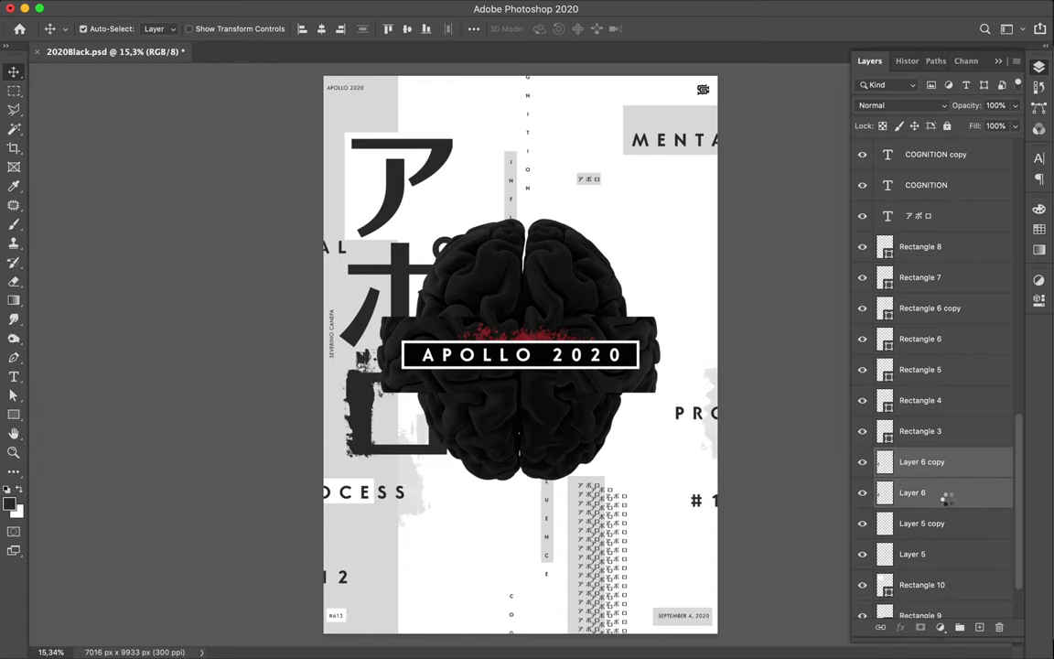
key(ctrl+e)
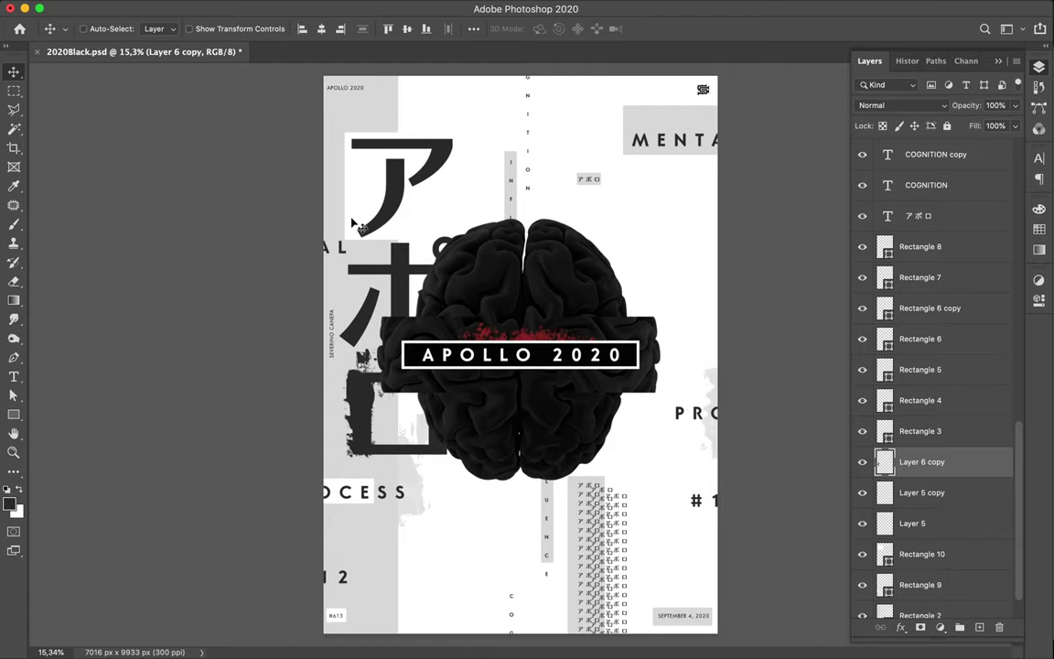
key(ctrl)
ctrl+click(348, 240)
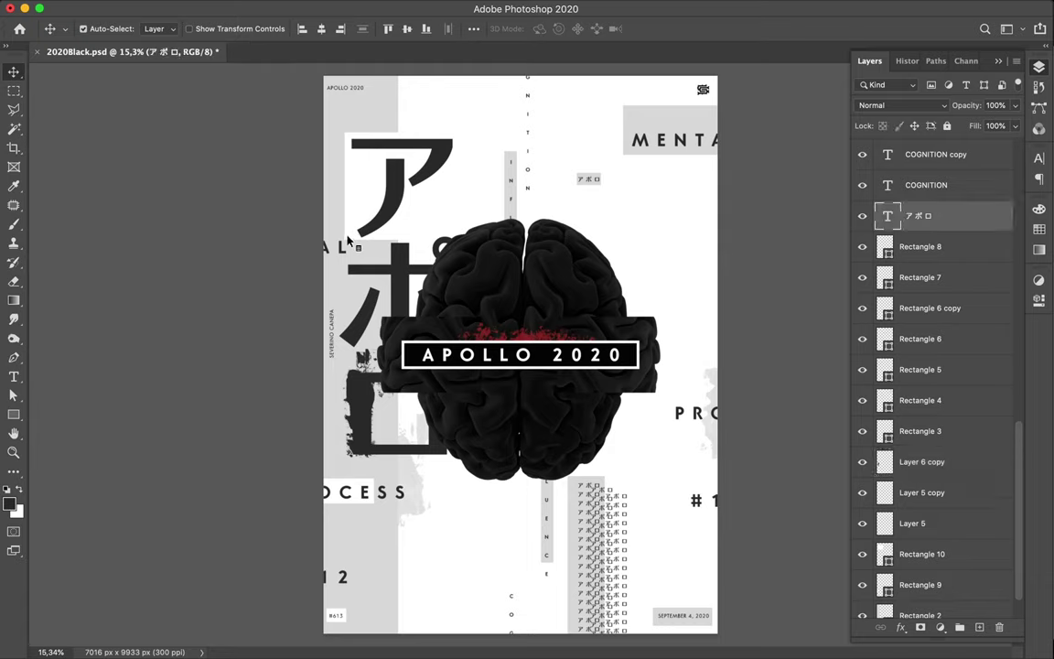
click(862, 215)
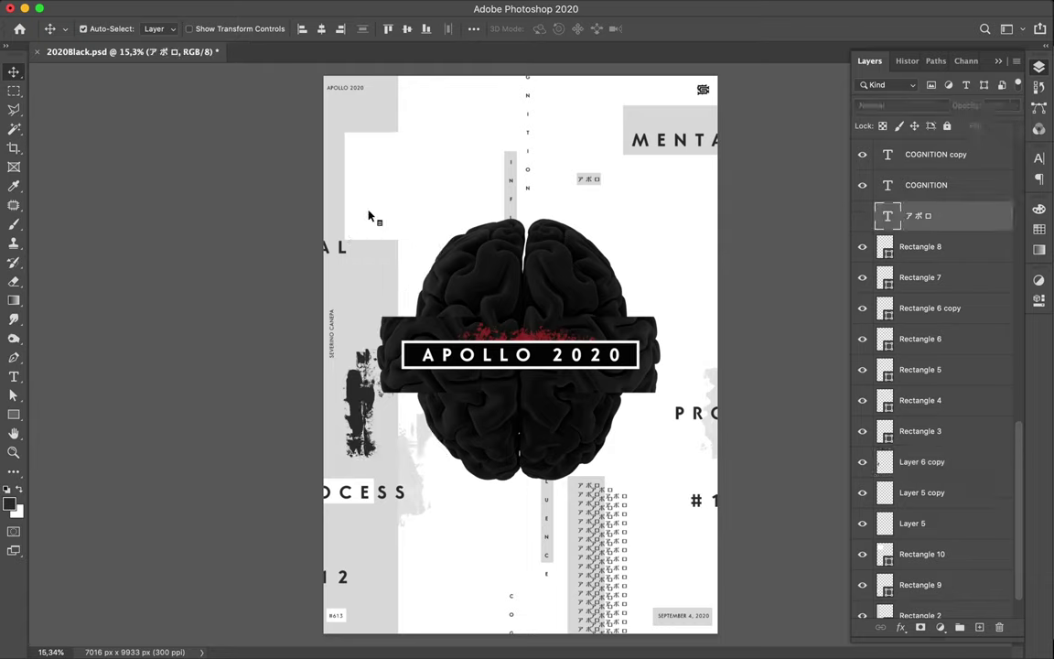
ctrl+click(371, 217)
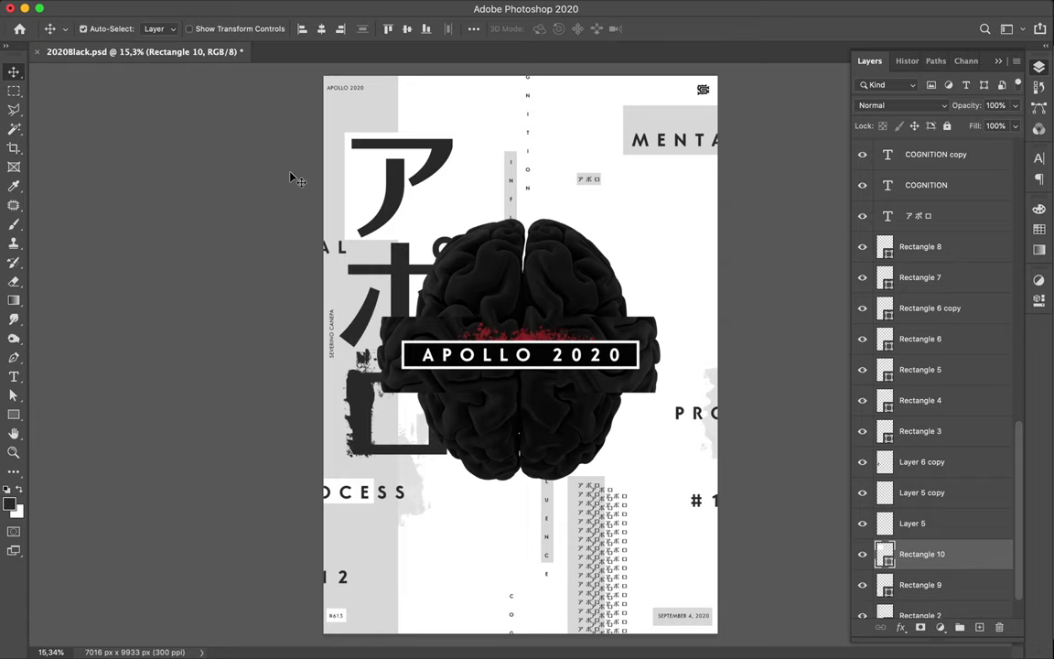
Stretch the grey block's bottom edge slightly downward over two Free Transform passes
key(ctrl+t)
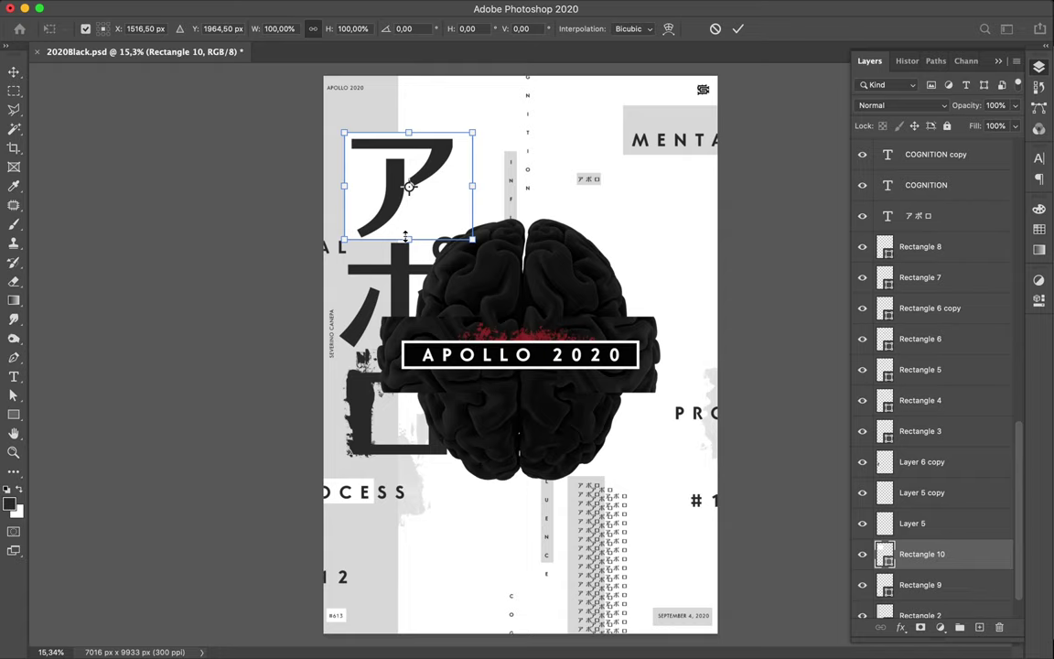
drag(408, 240, 408, 244)
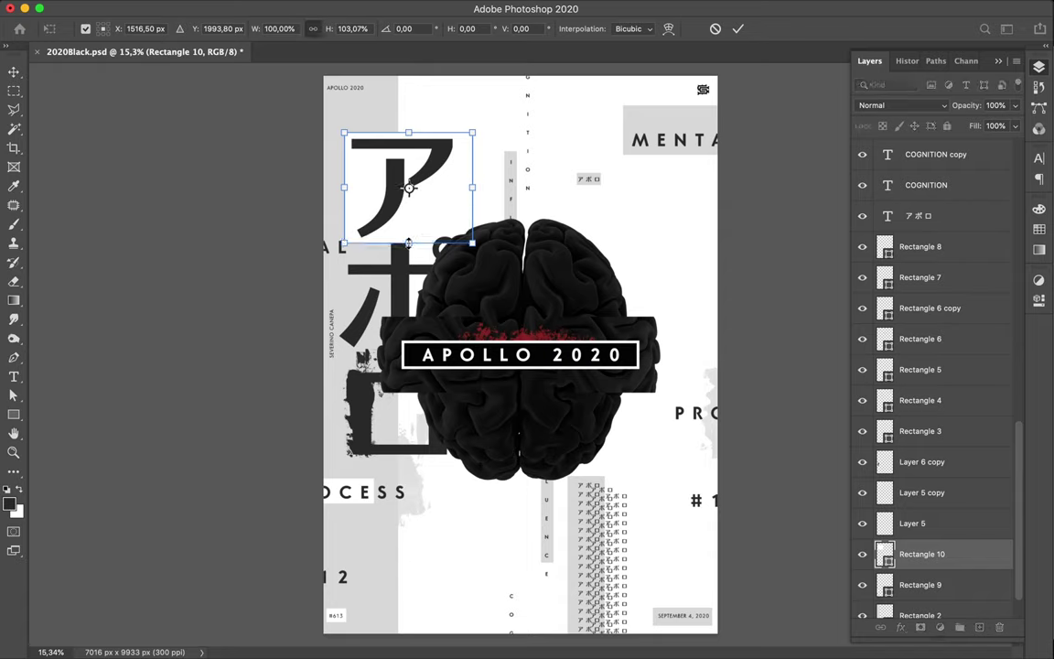
key(Return)
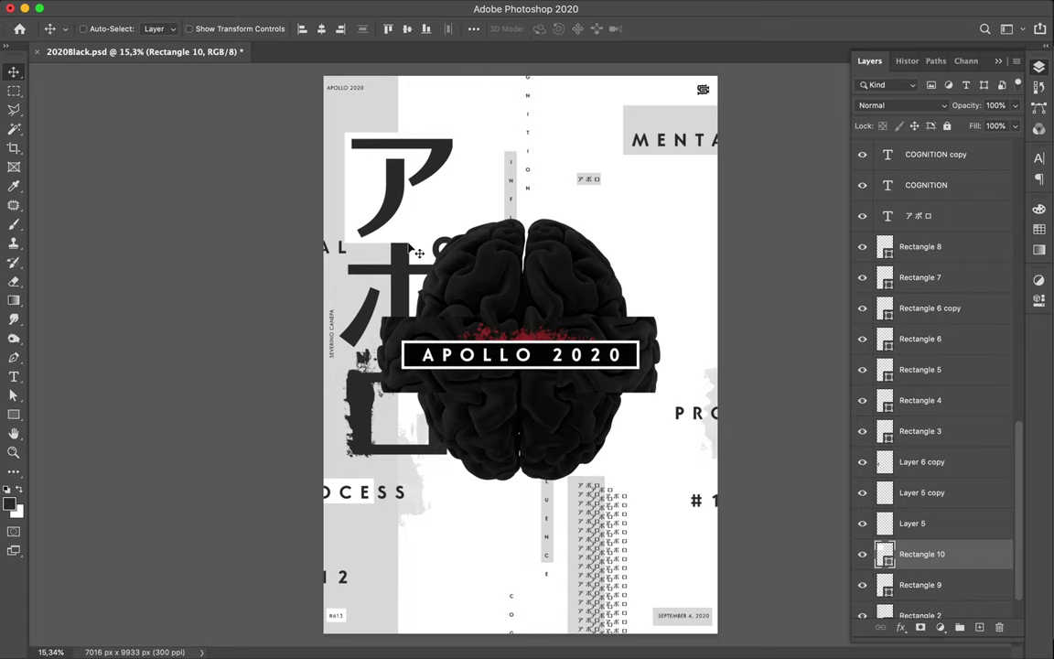
scroll(384, 226, up, 5)
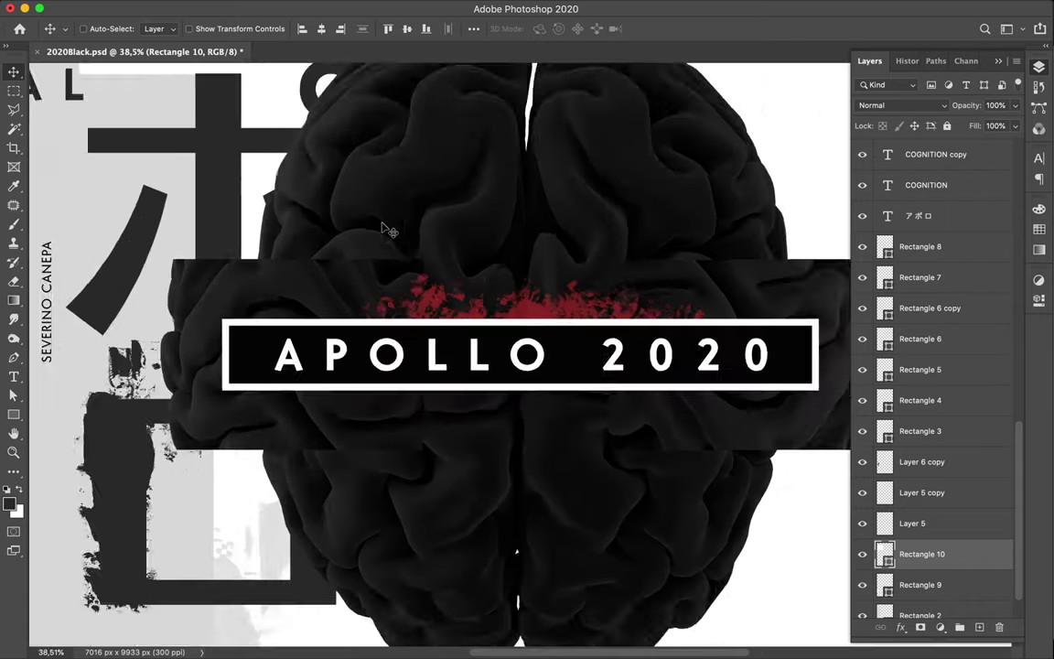
scroll(384, 226, up, 3)
scroll(384, 226, up, 2)
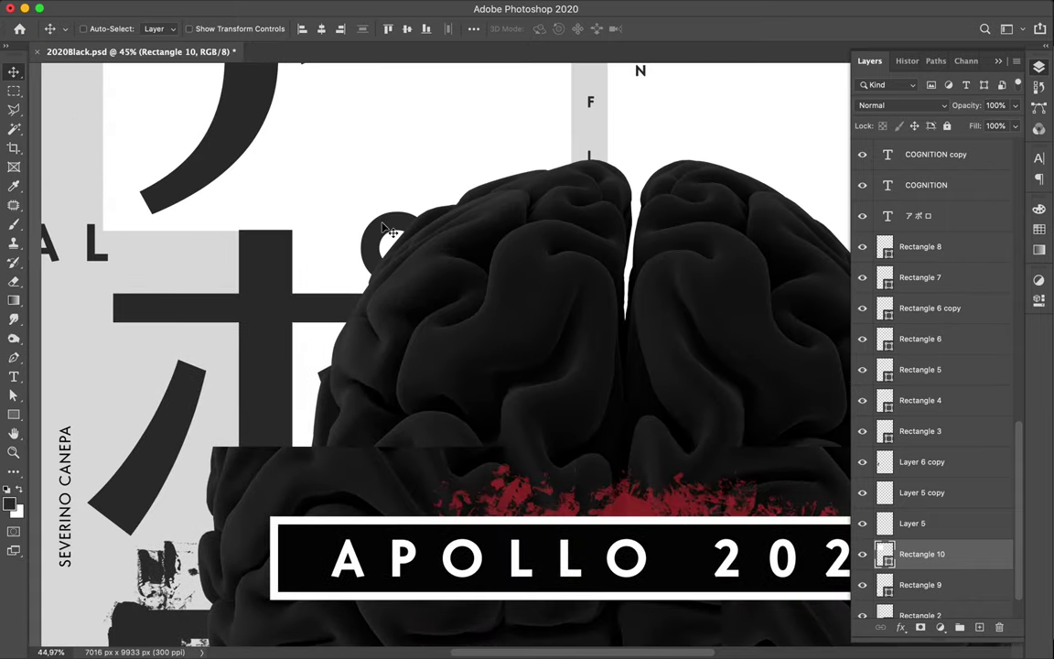
scroll(388, 230, left, 4)
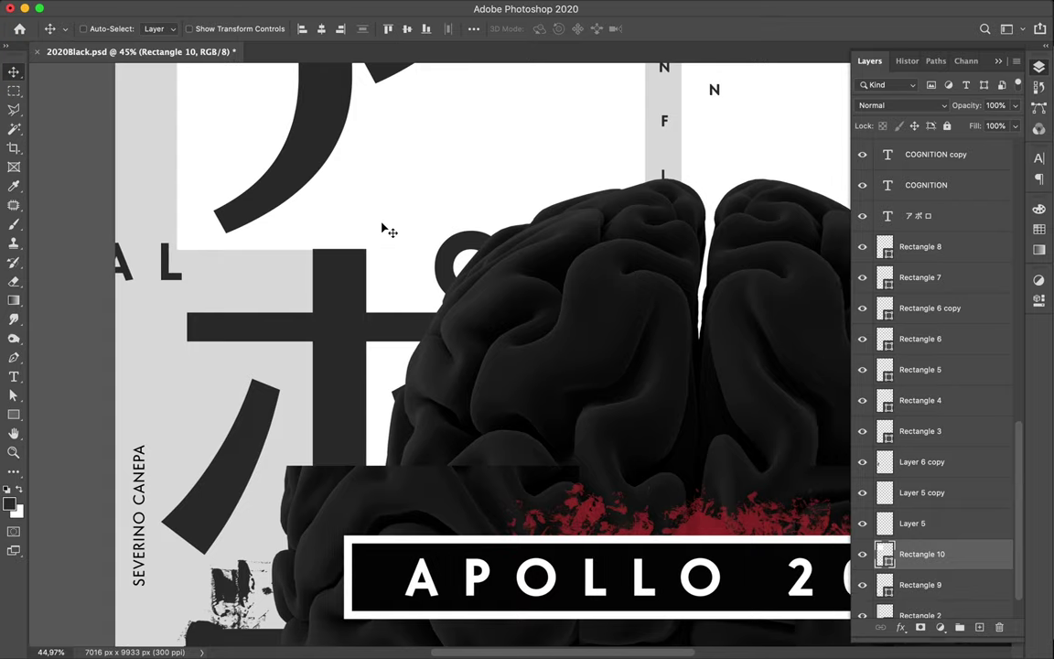
scroll(384, 229, up, 1)
scroll(385, 229, up, 2)
scroll(384, 229, left, 4)
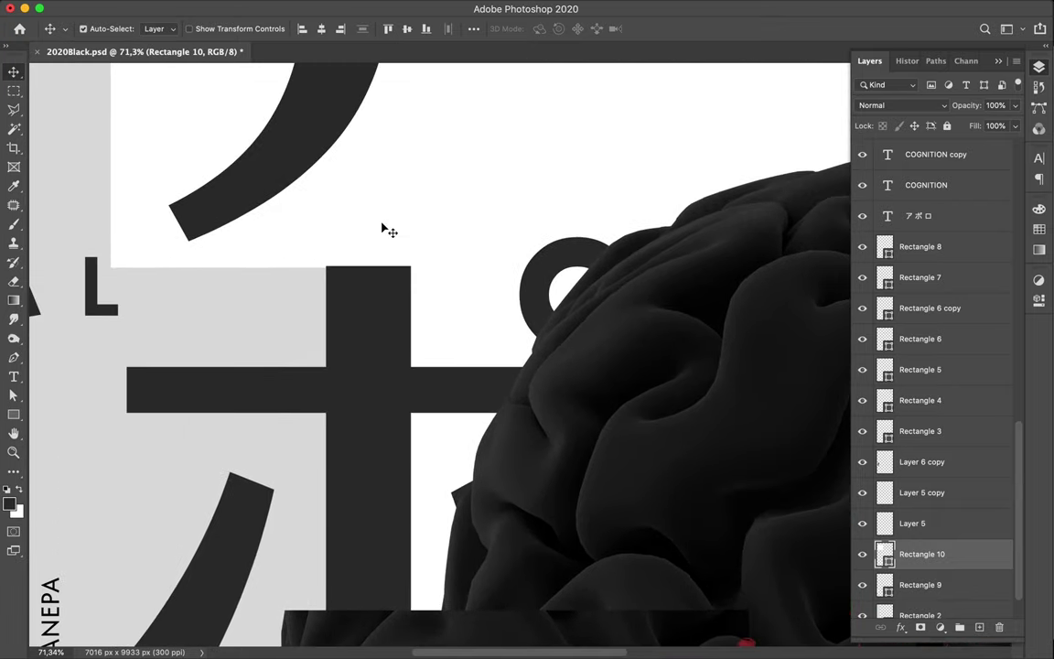
key(ctrl+t)
drag(408, 265, 407, 266)
key(Return)
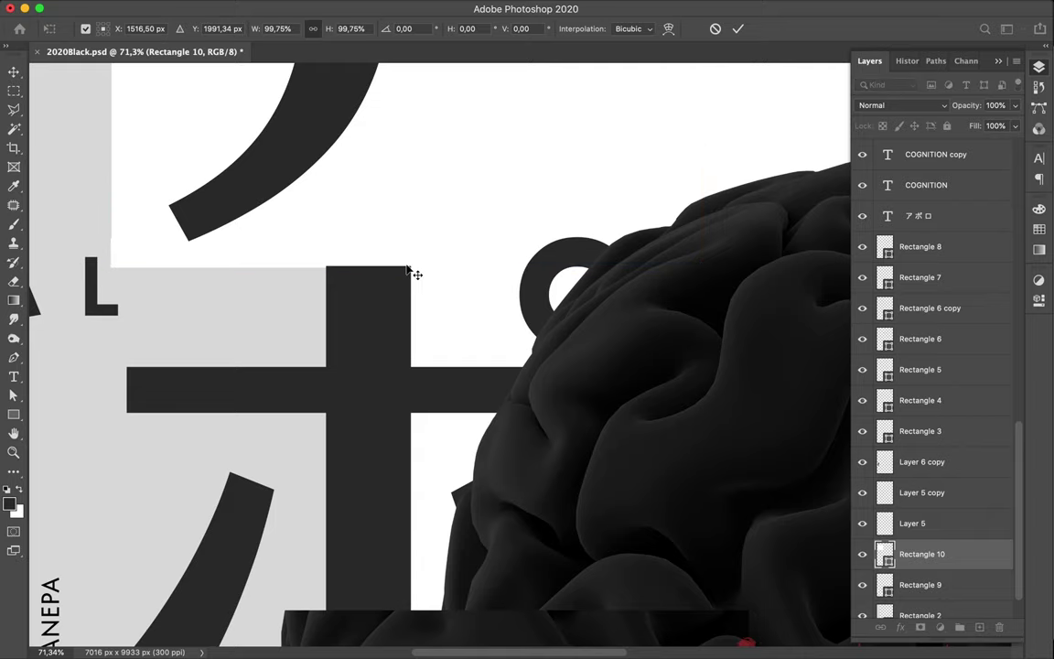
Align the grey block's top edge with the character stroke, then fit the whole poster on screen
key(super+plus)
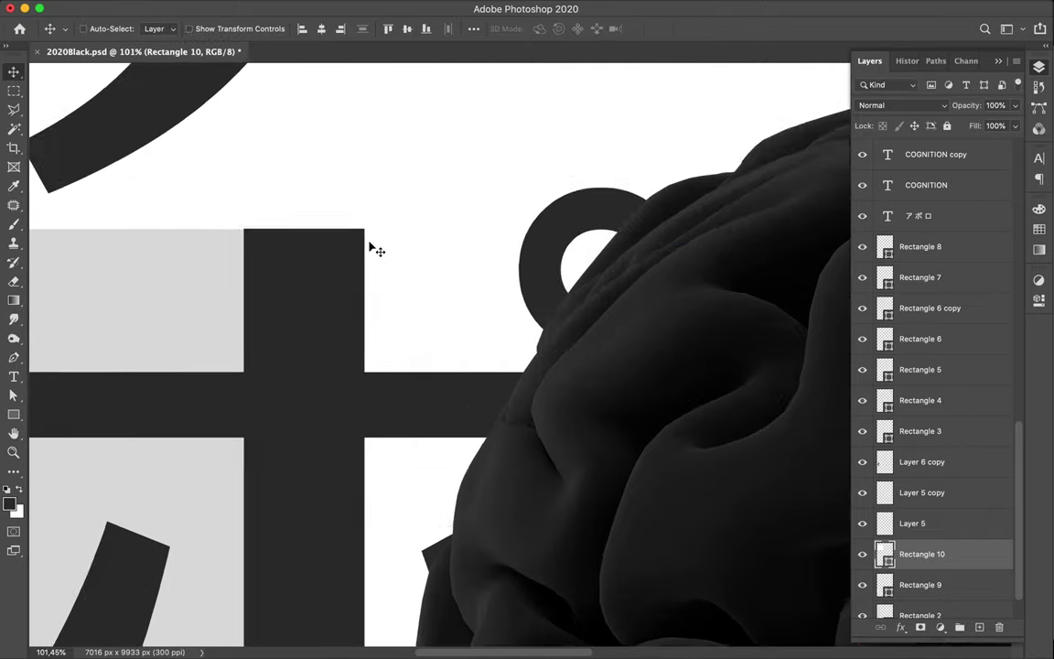
key(super+plus)
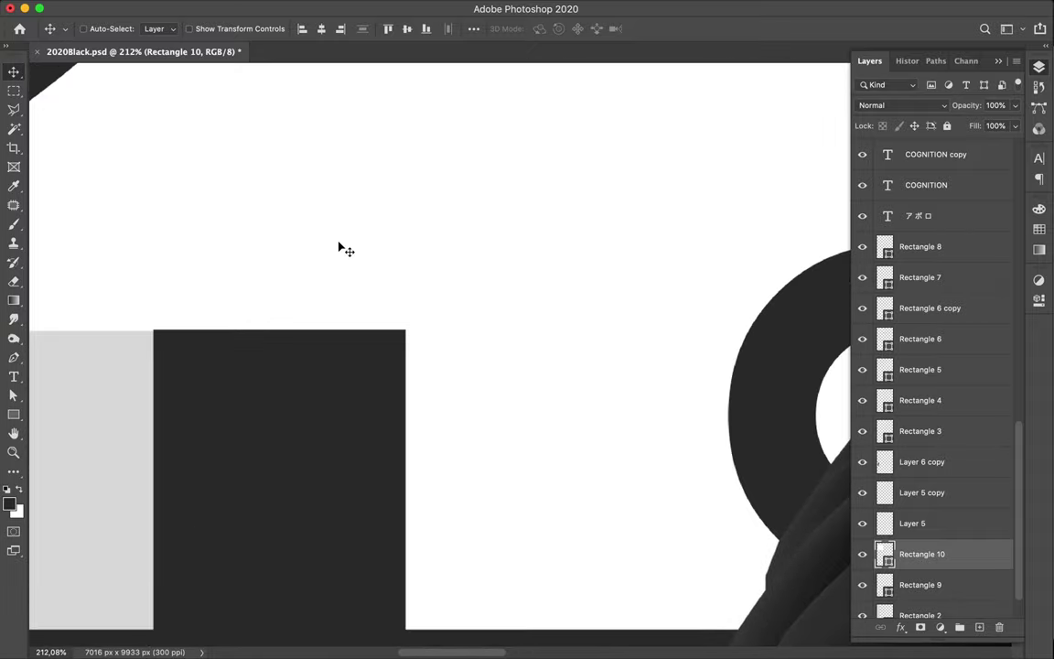
key(super+t)
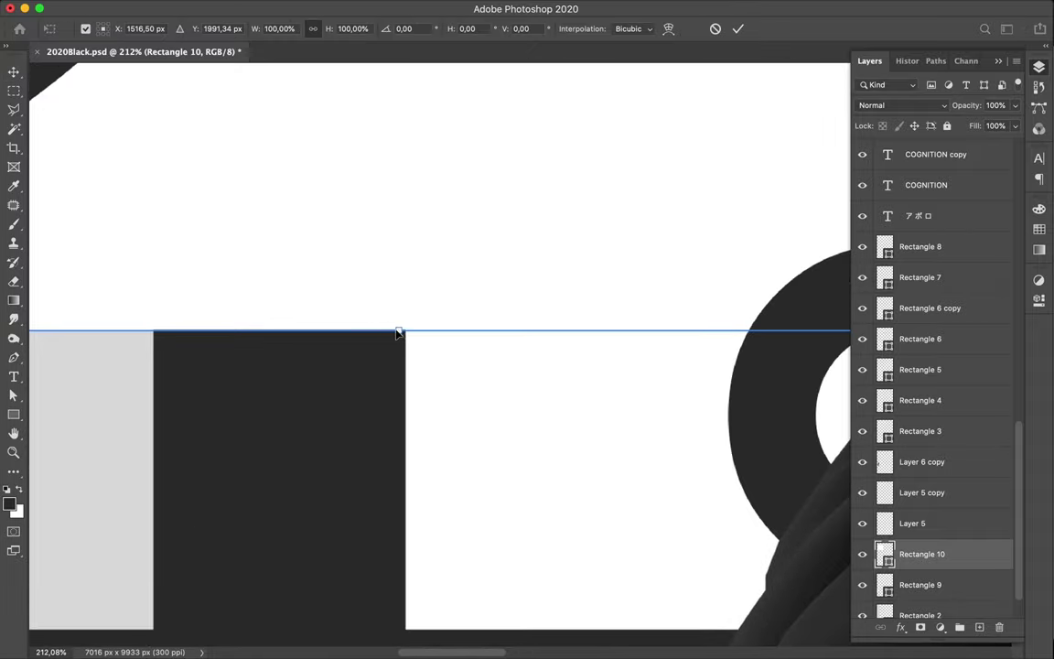
drag(399, 331, 399, 328)
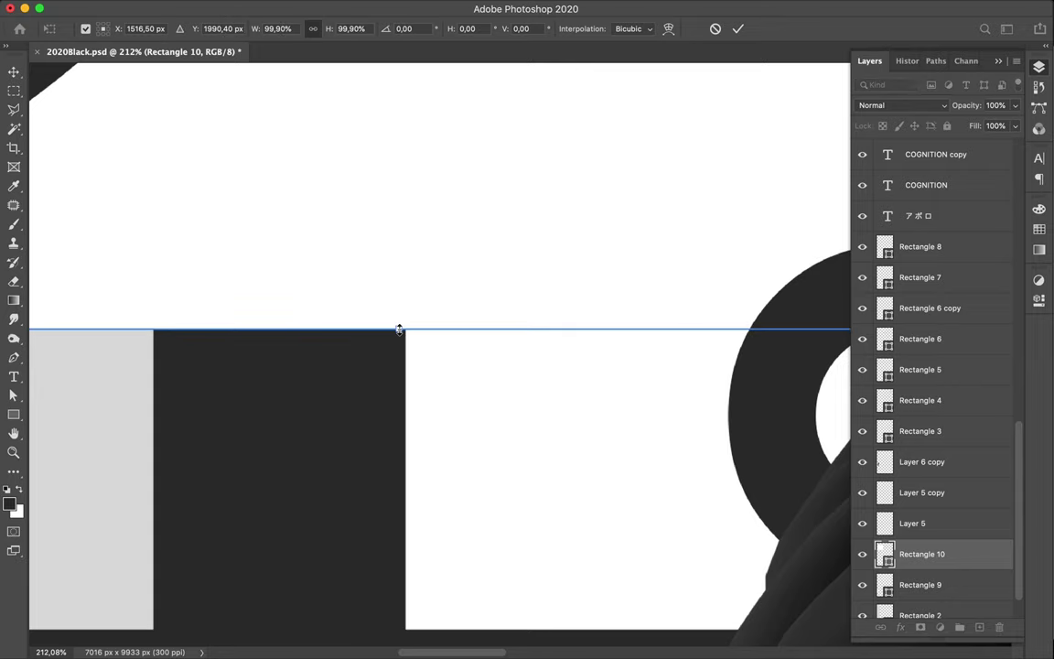
key(super+h)
key(Return)
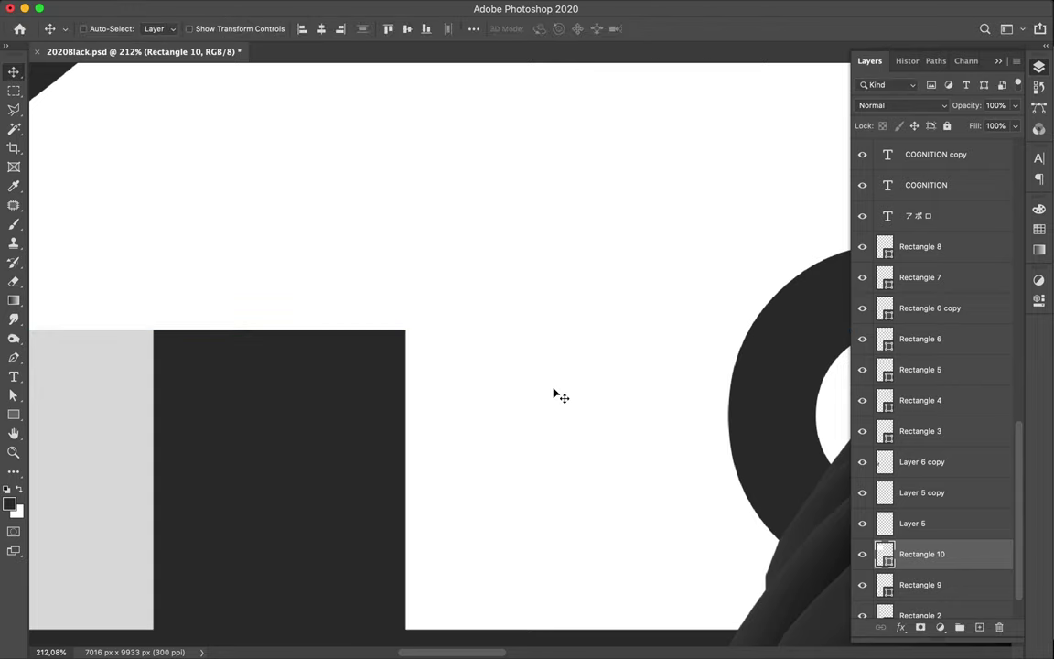
key(super+0)
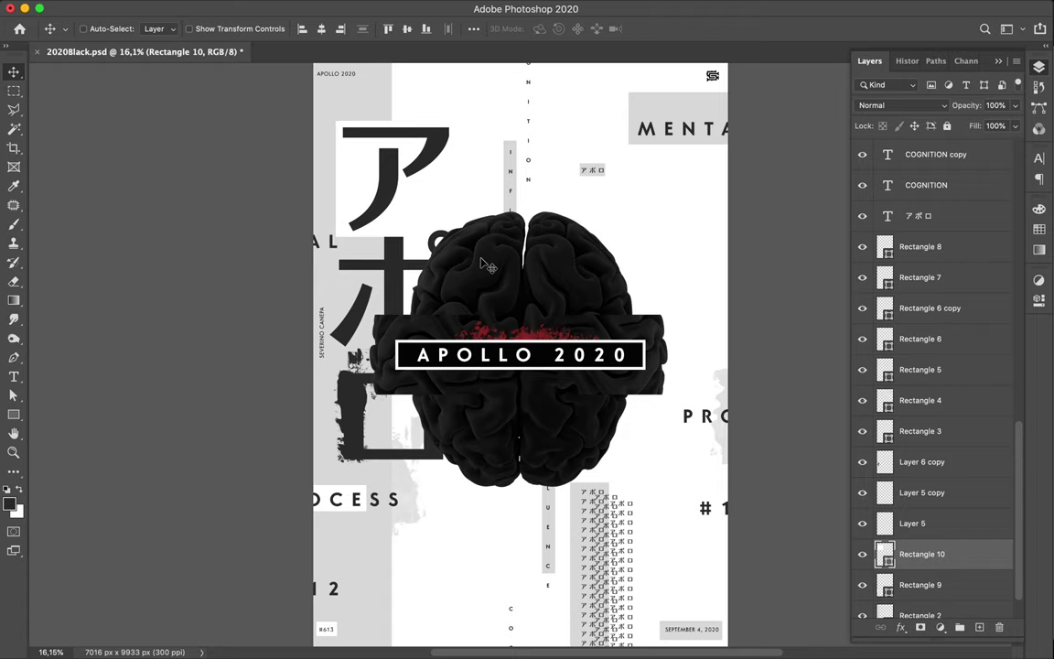
Switch to the Ellipse Tool, undoing an accidental red fill on the grey Rectangle 2 strip
scroll(488, 265, up, 2)
scroll(487, 266, up, 2)
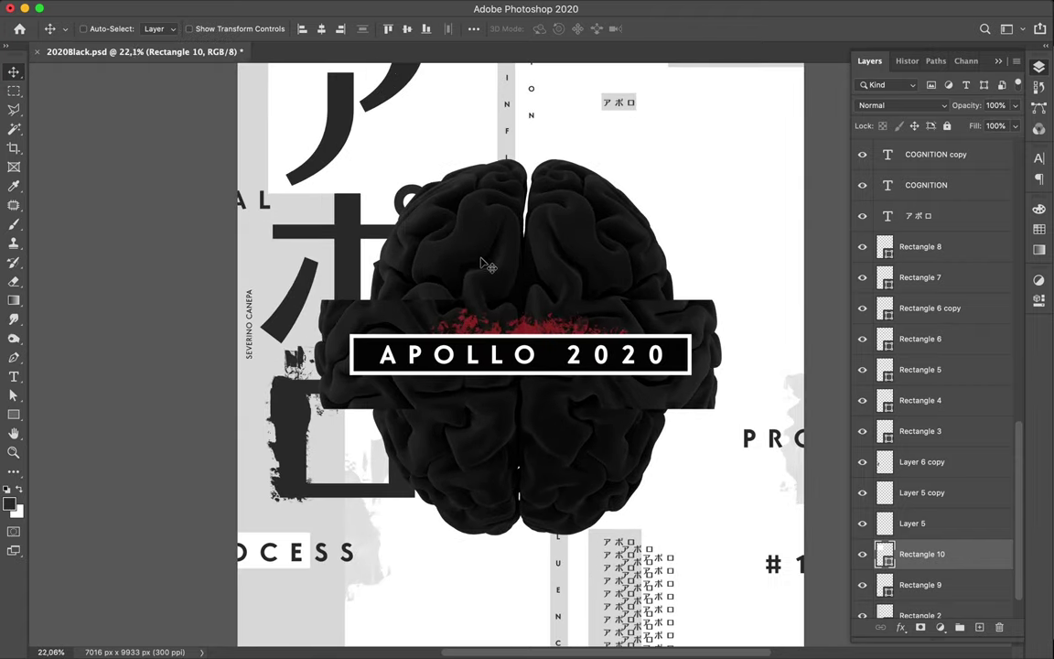
scroll(487, 265, up, 1)
scroll(488, 265, up, 3)
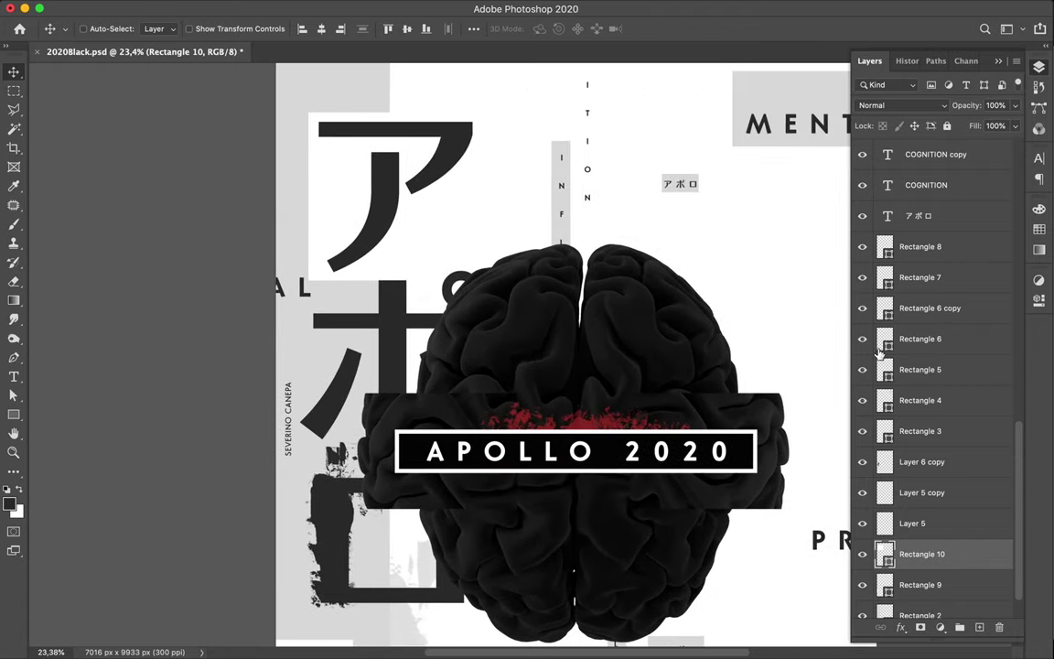
scroll(910, 549, down, 2)
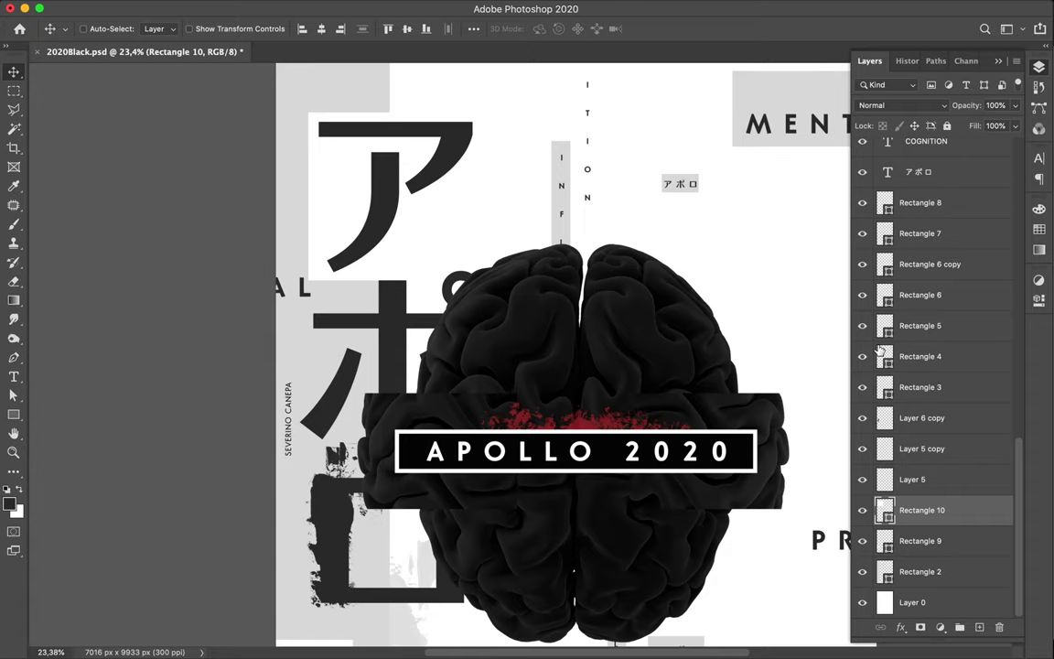
click(920, 569)
key(u)
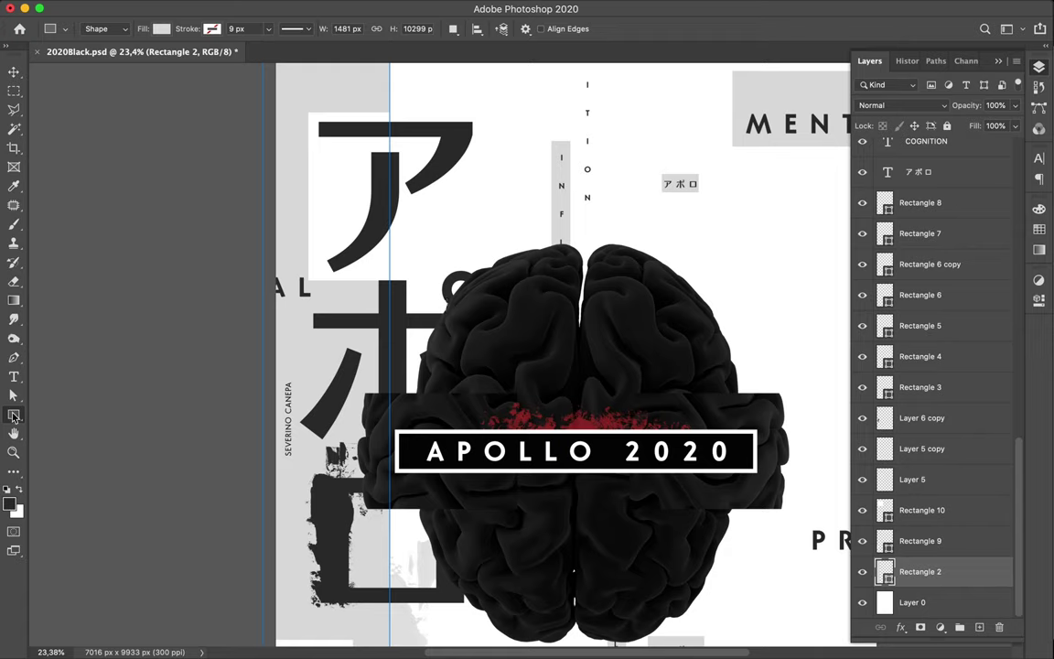
right_click(14, 420)
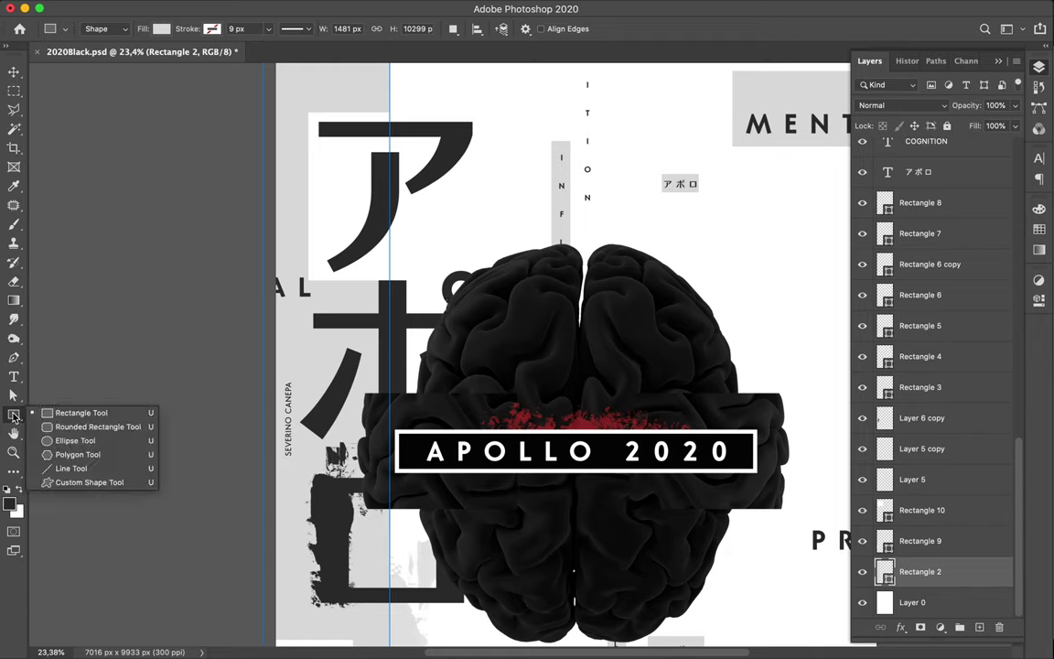
click(66, 442)
click(152, 29)
click(135, 107)
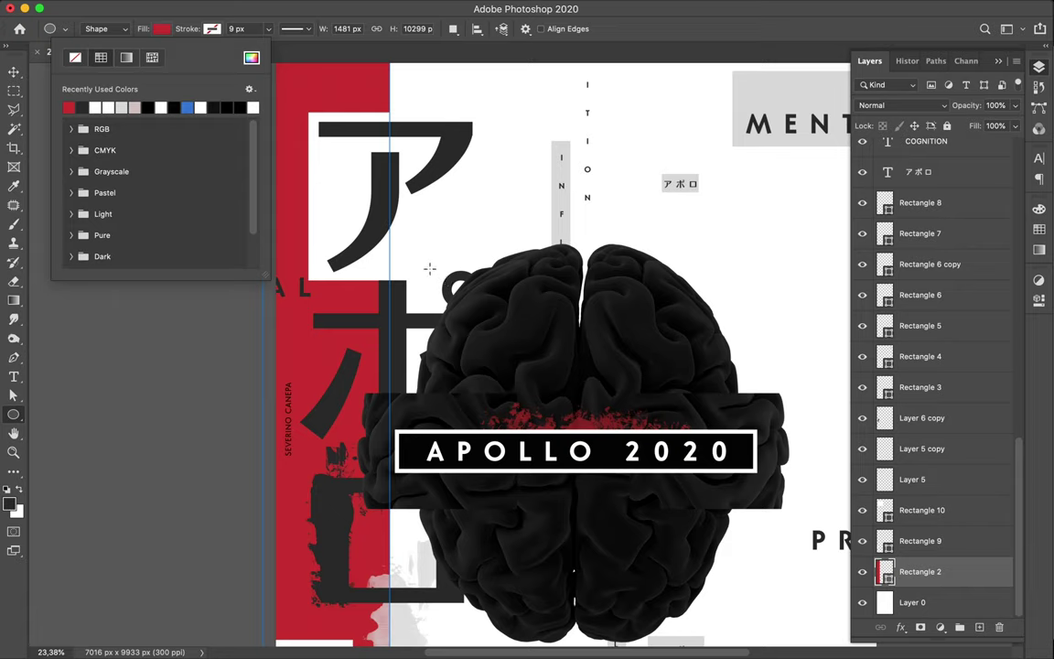
key(Escape)
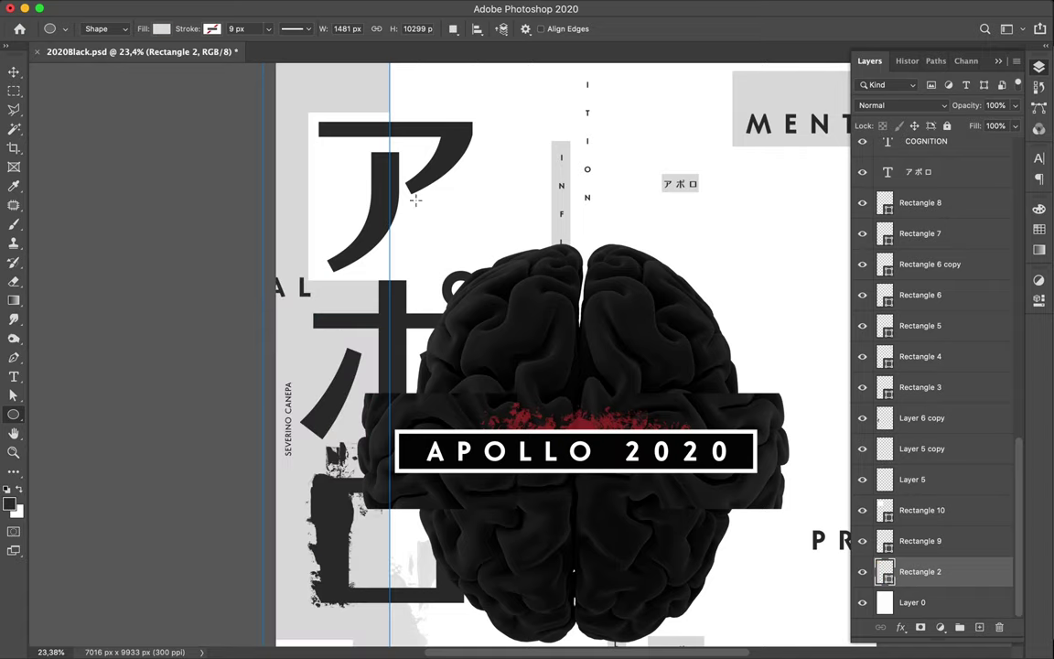
Draw a 349 px circle at the brain's upper-left edge and fill it red
drag(439, 273, 479, 303)
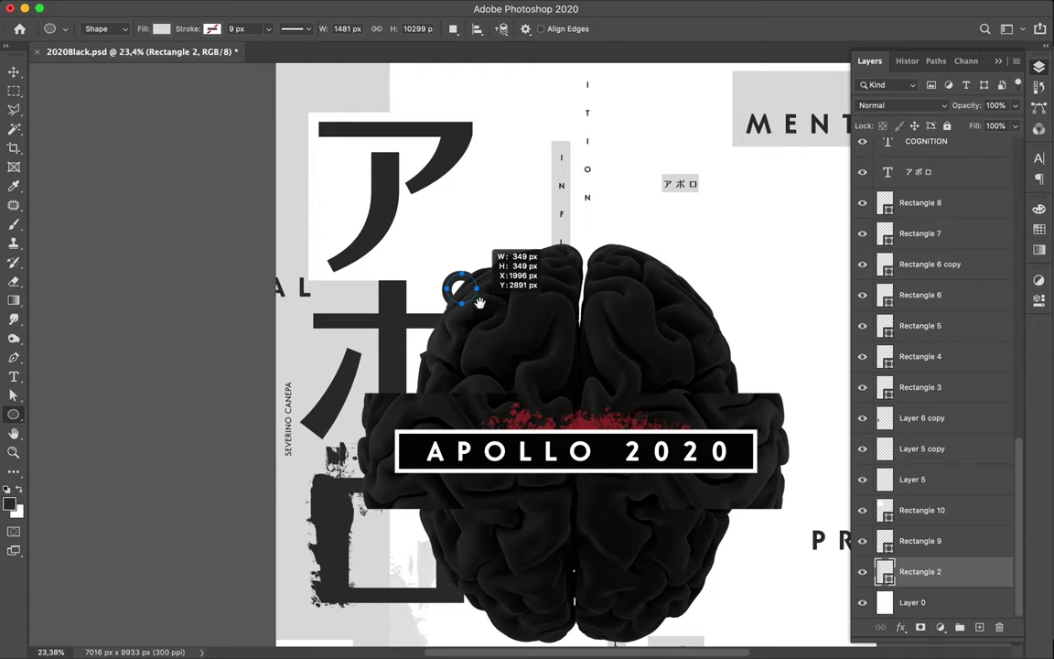
drag(480, 303, 479, 303)
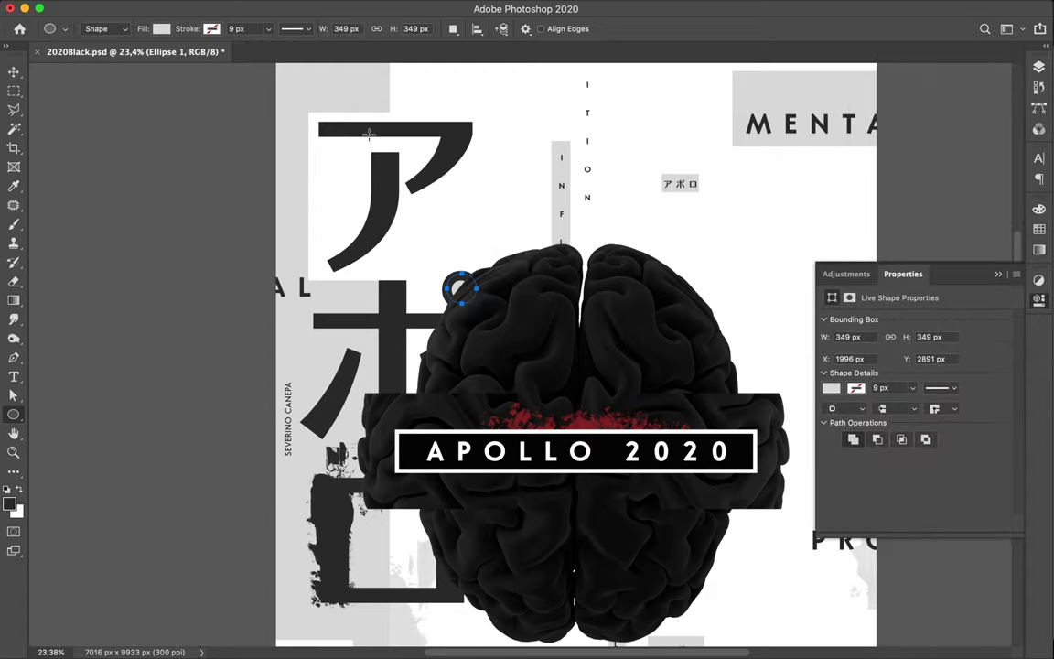
click(158, 28)
click(69, 107)
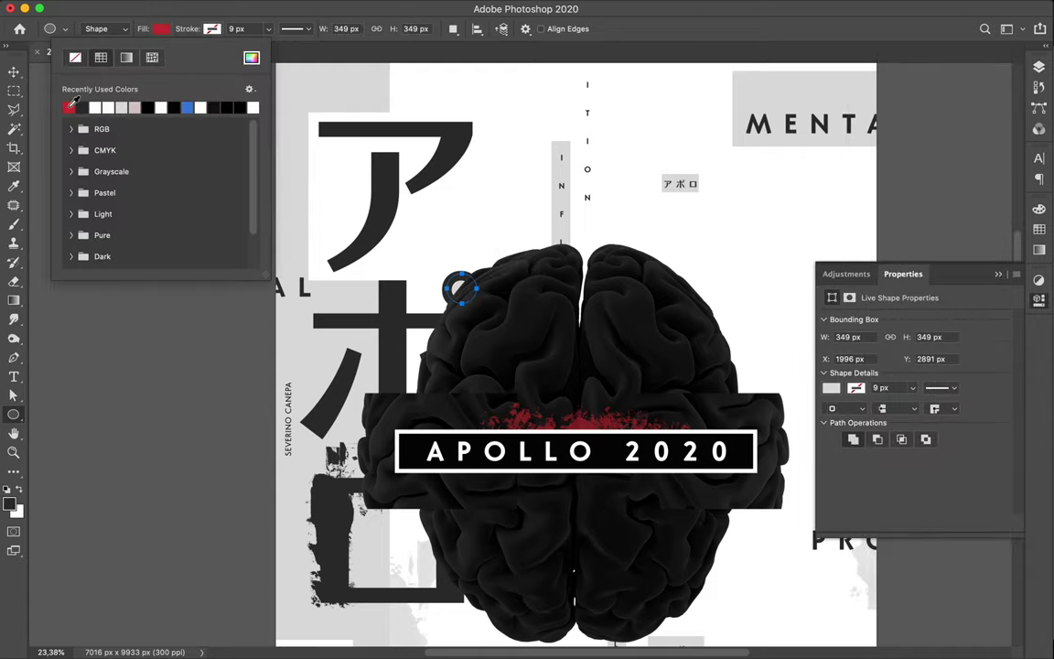
key(v)
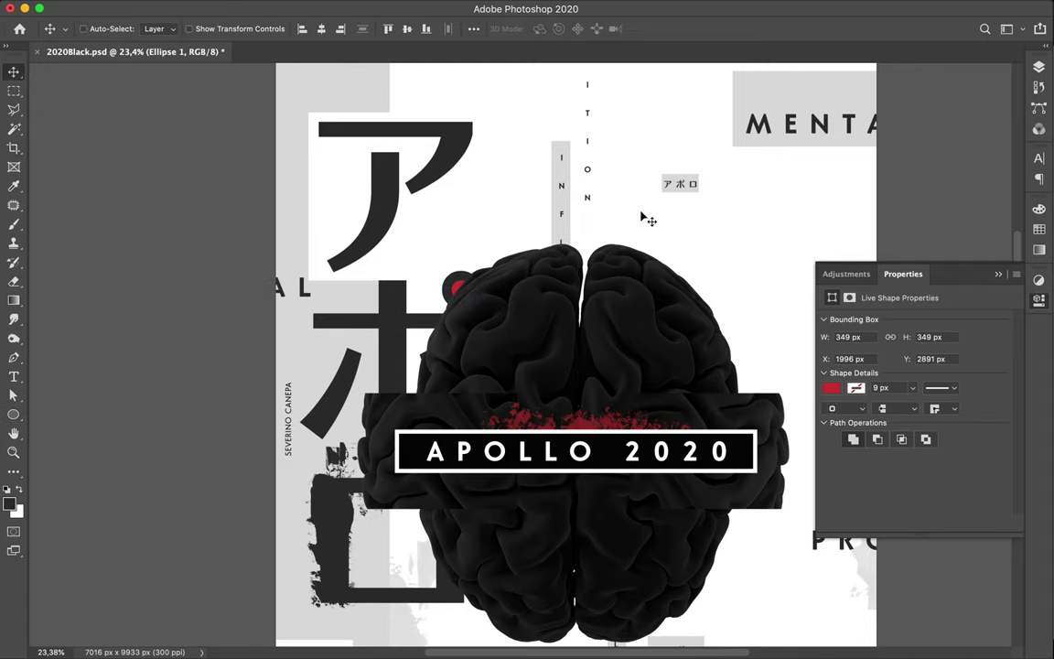
key(super+0)
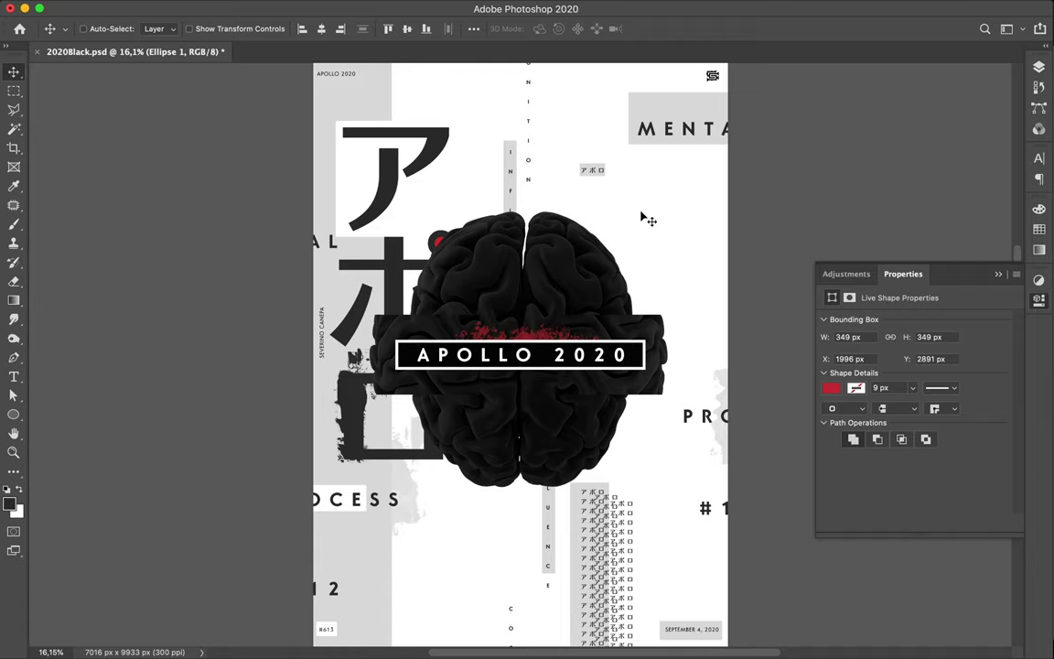
Move the red splatter on Layer 4 down behind the APOLLO 2020 title
scroll(722, 359, down, 2)
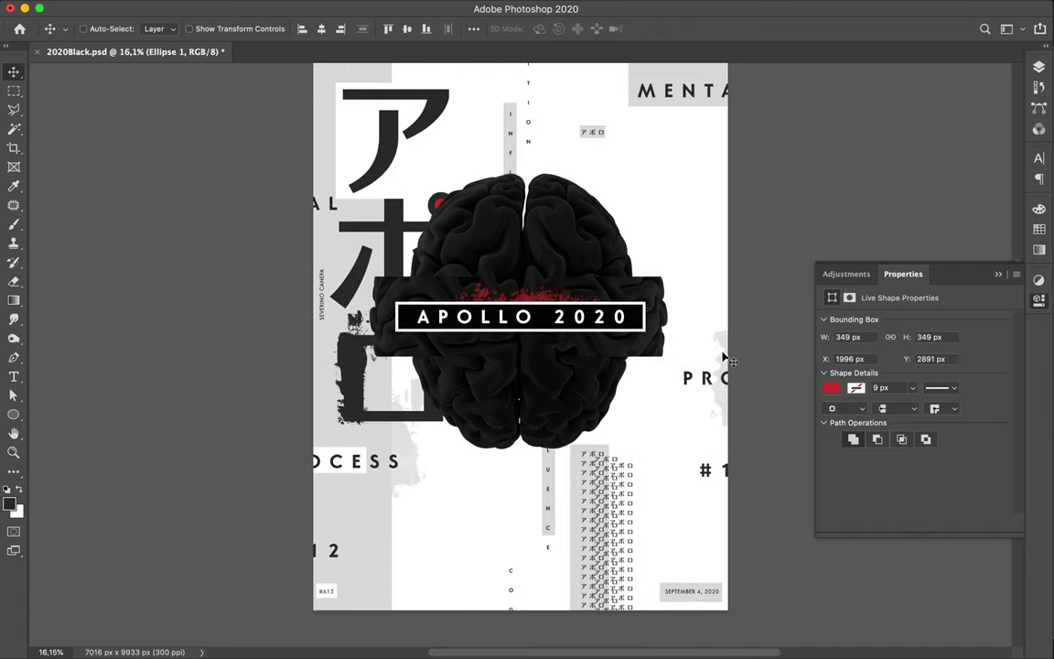
key(super)
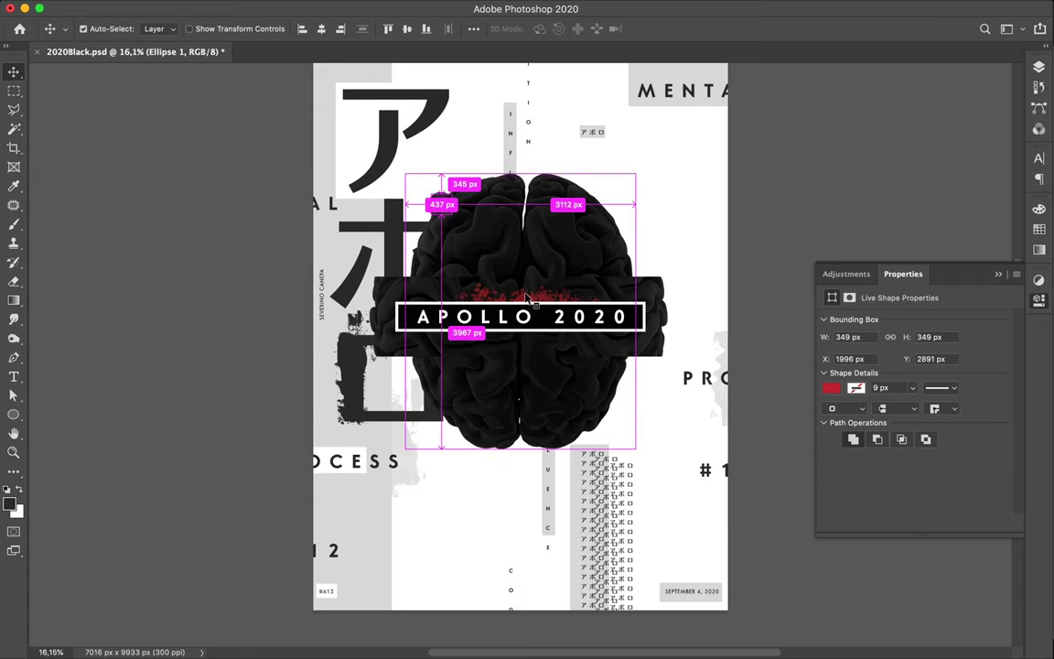
super+click(527, 297)
drag(526, 304, 528, 306)
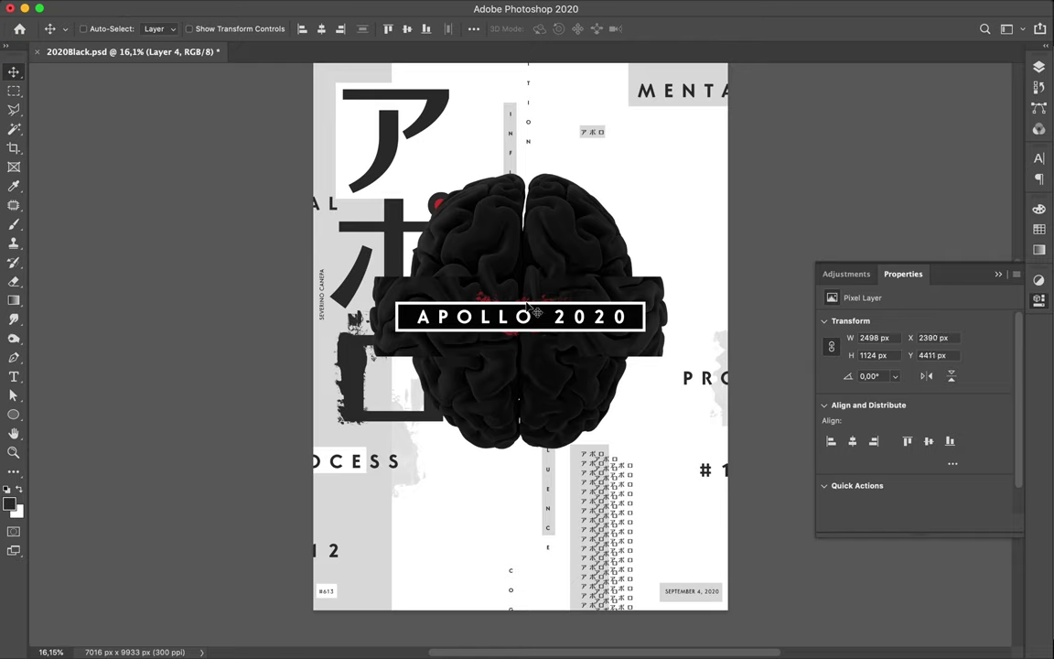
ctrl+click(590, 284)
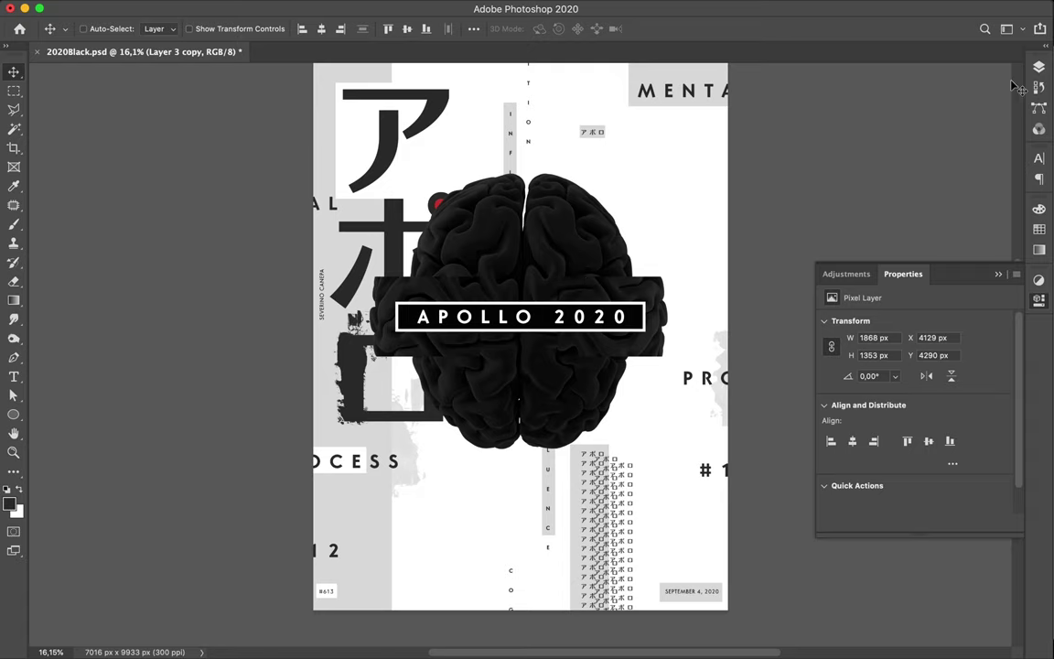
Bring back the Layers panel and scroll to the top of the layer list
key(F7)
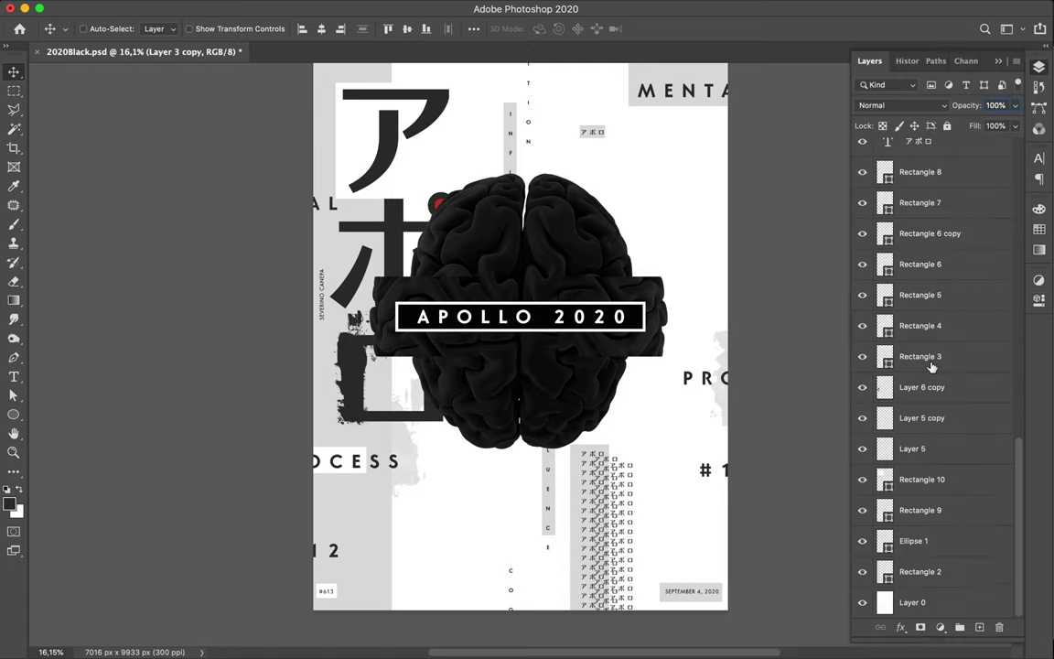
scroll(944, 373, up, 3)
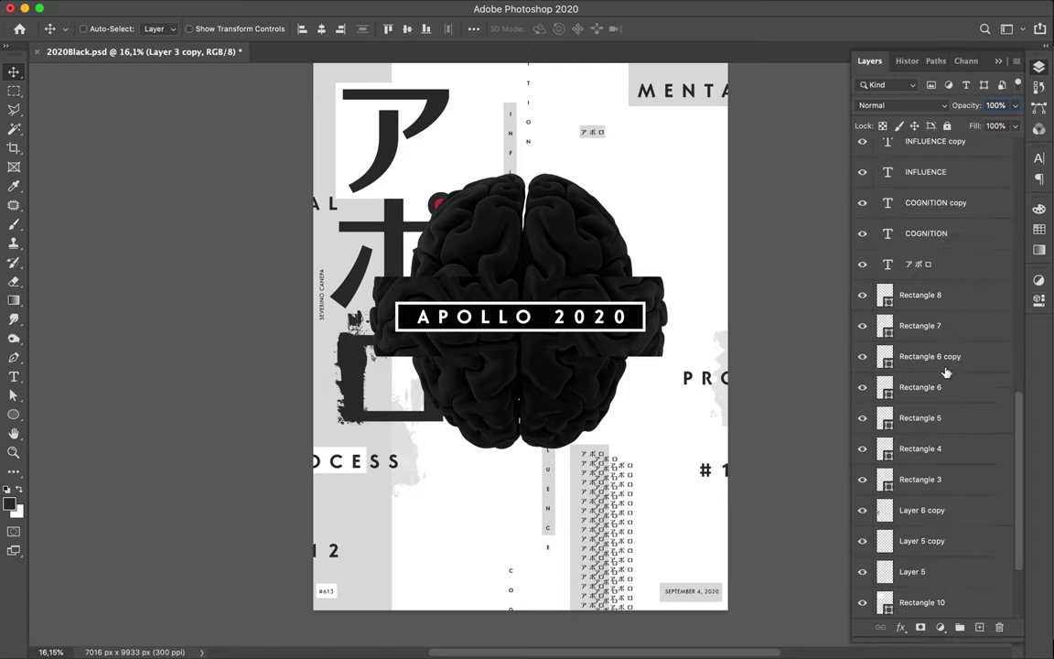
scroll(946, 371, up, 2)
scroll(943, 370, up, 2)
scroll(943, 361, up, 2)
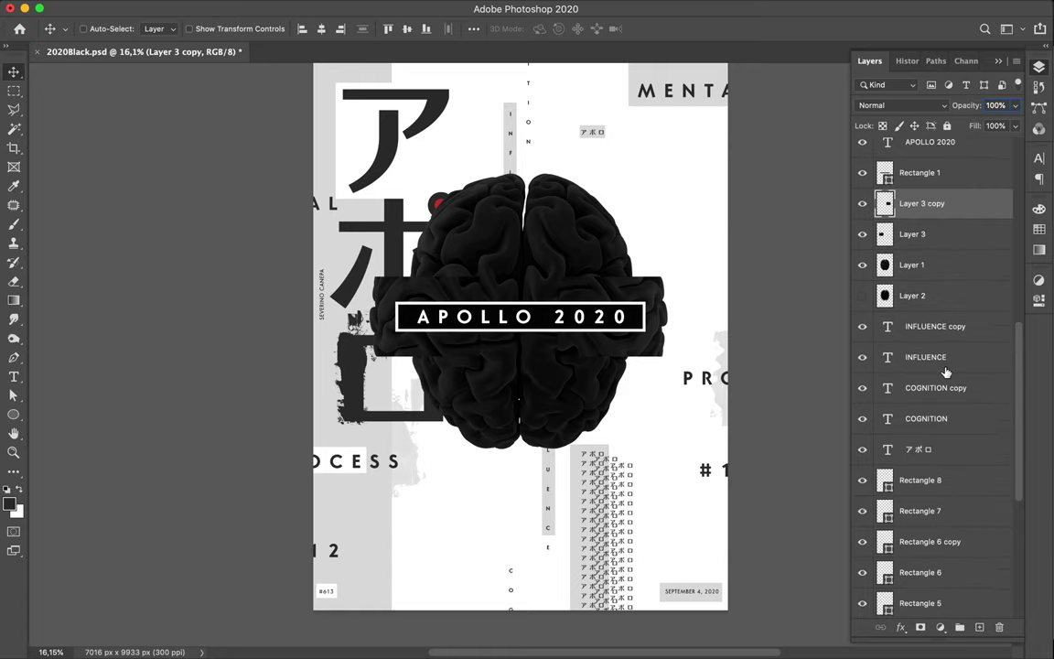
Show Layer 2's brain shadow, test shifting it down, then delete Layer 2
click(862, 297)
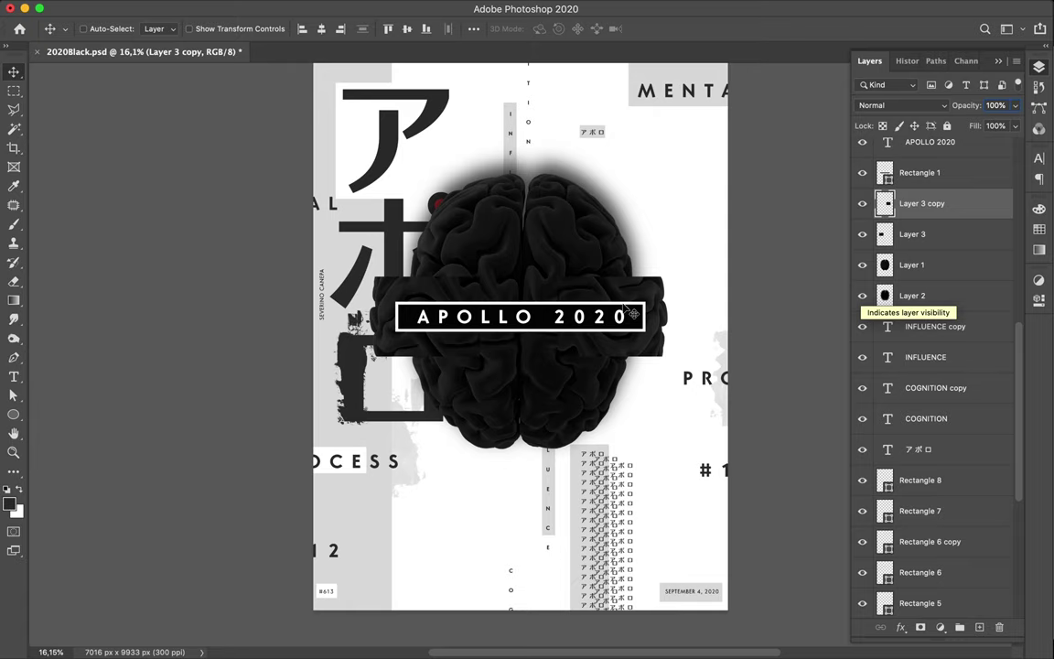
scroll(631, 311, up, 2)
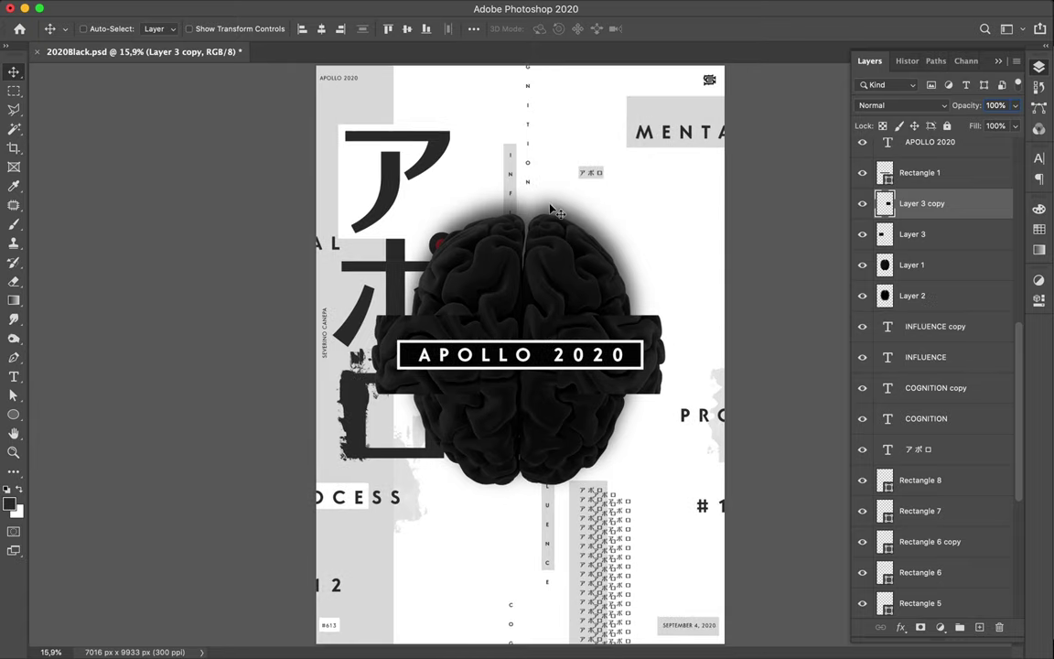
mouse_move(551, 210)
mouse_down()
mouse_move(558, 259)
mouse_move(556, 251)
mouse_up()
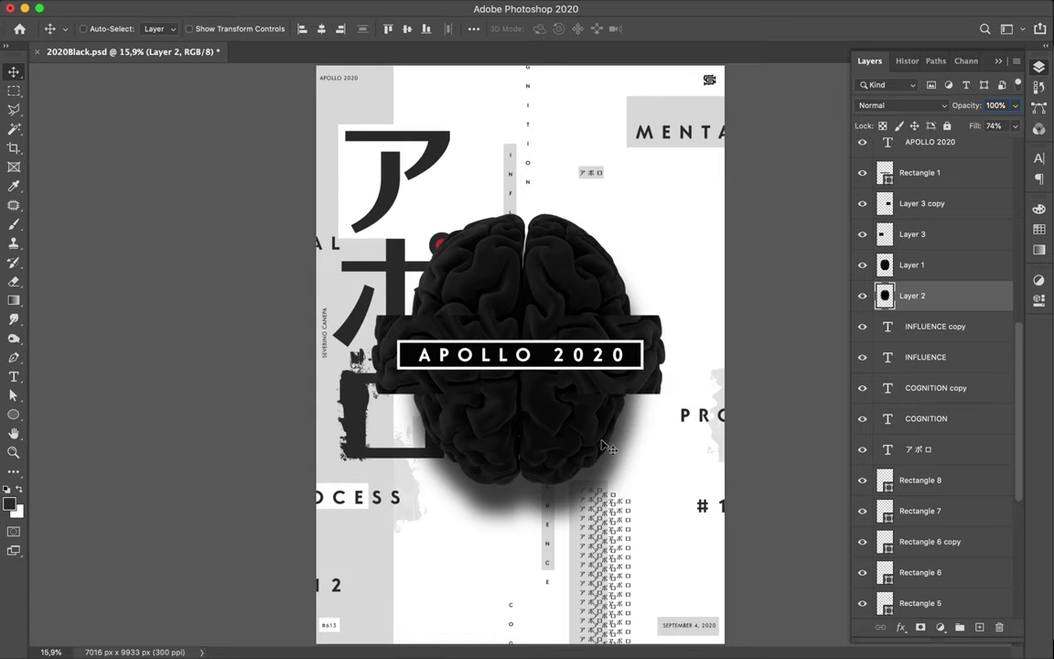
key(Delete)
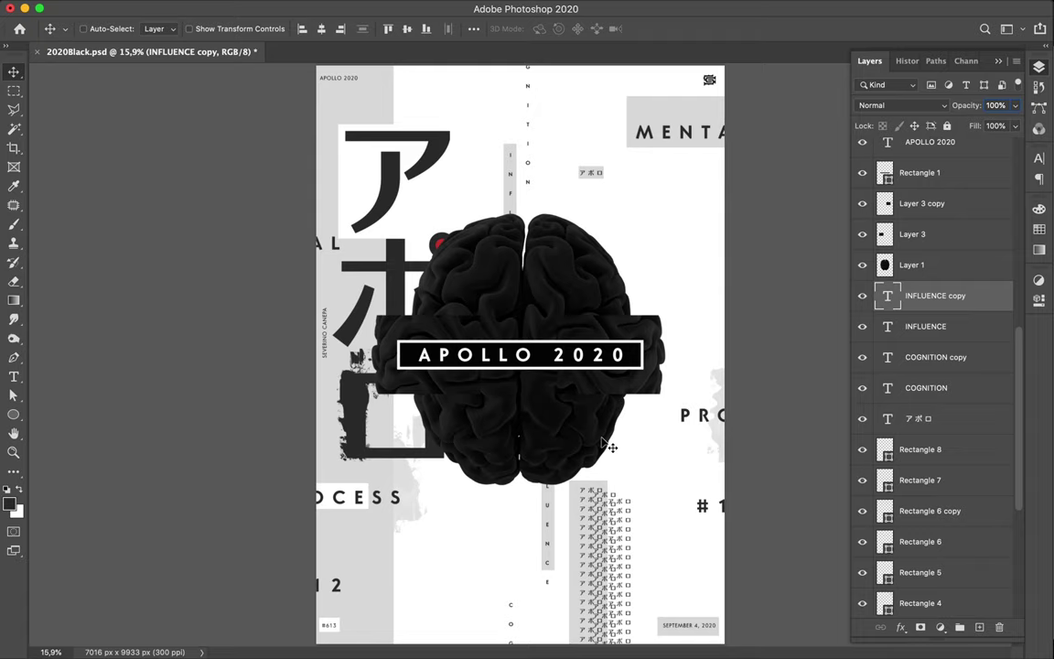
scroll(603, 446, up, 1)
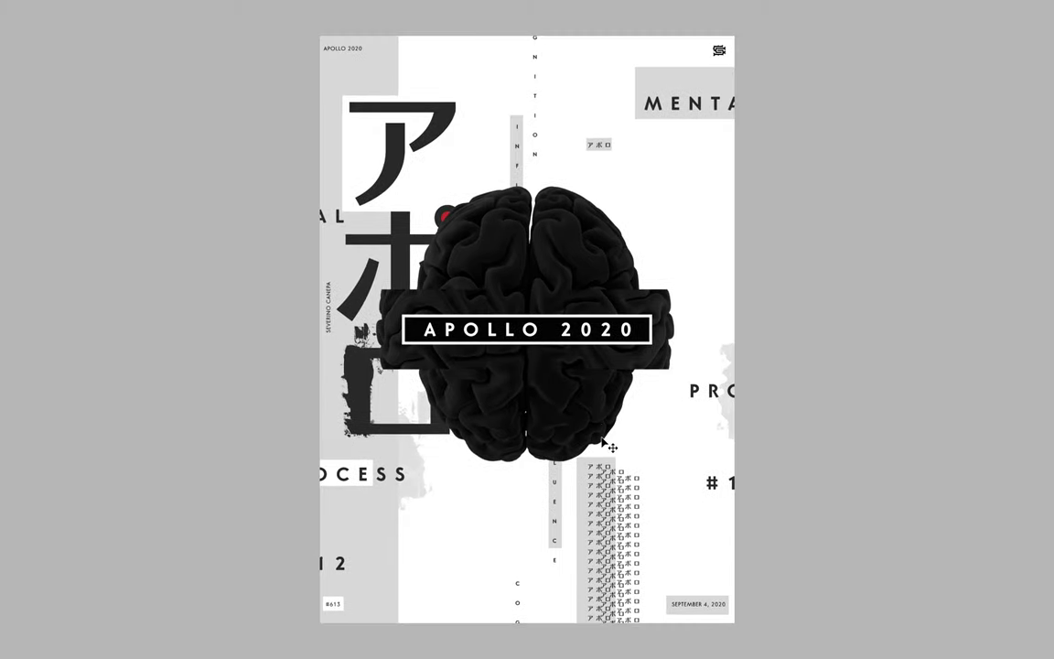
Make the pasteboard black and switch to the screen mode that shows panels
right_click(206, 404)
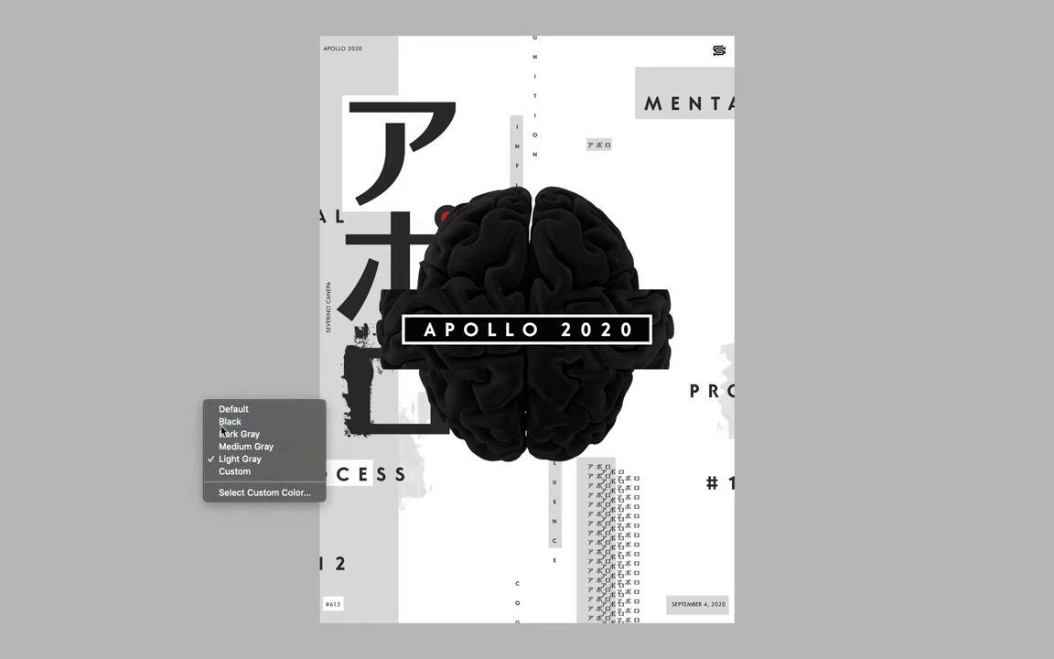
click(220, 424)
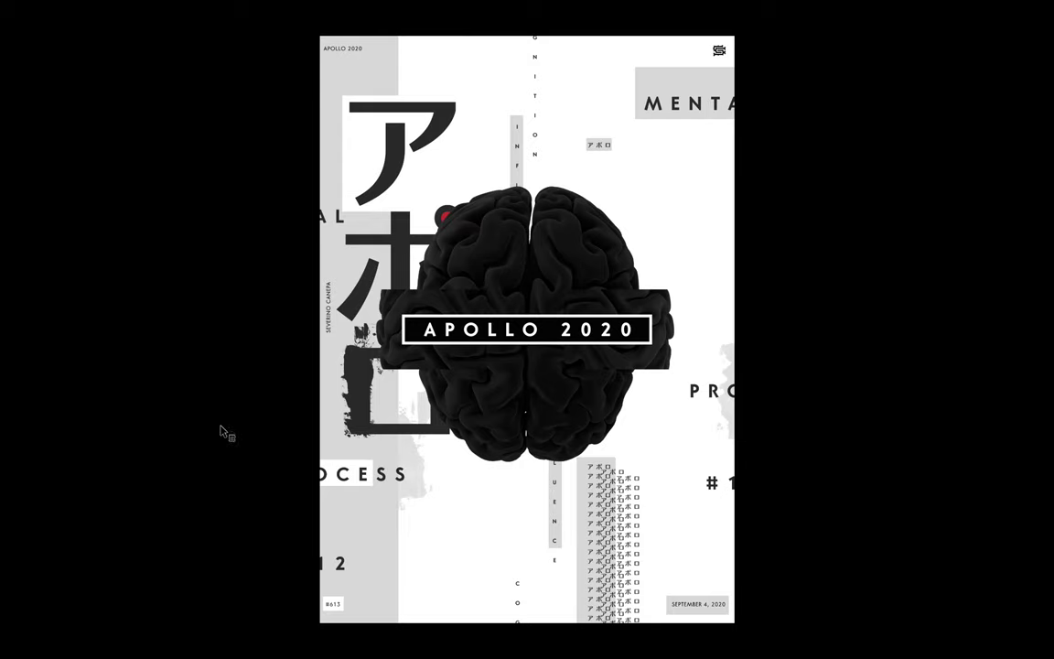
right_click(221, 431)
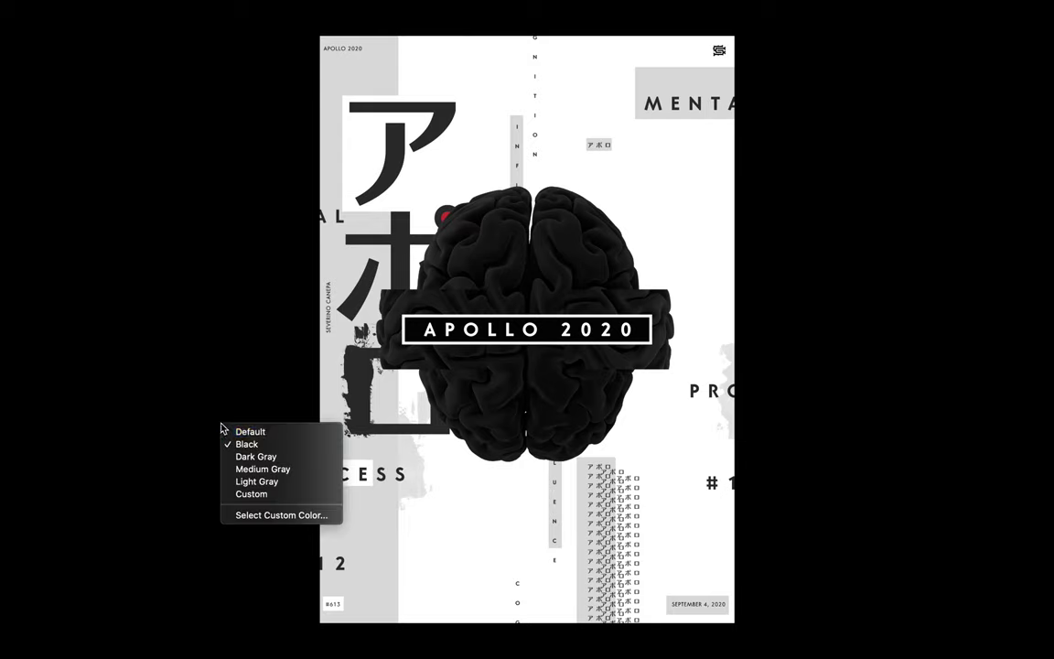
click(219, 426)
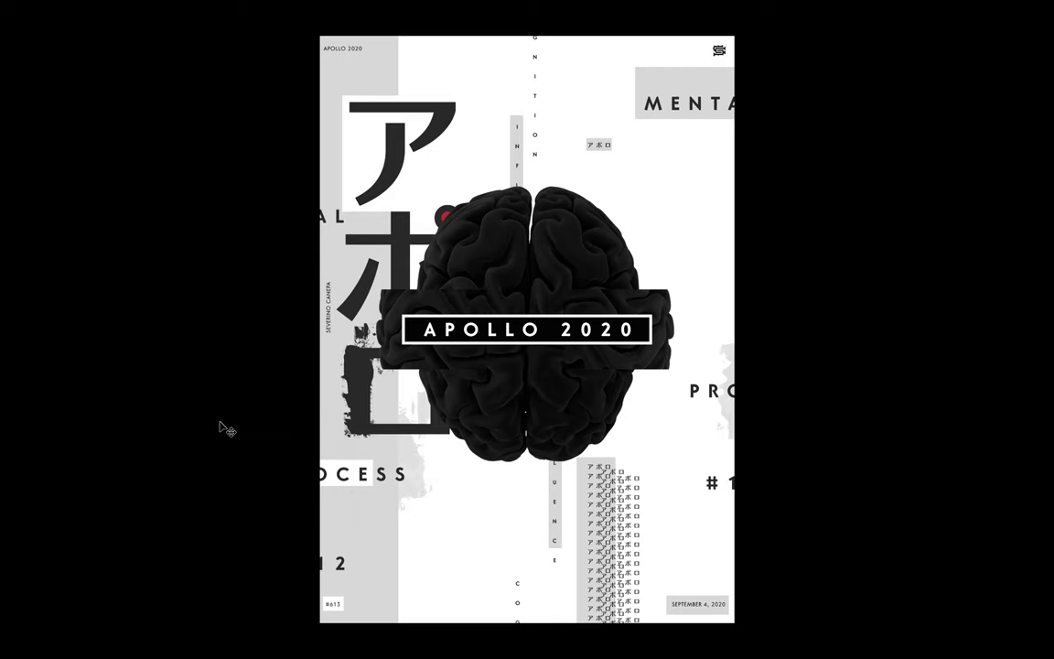
key(f)
key(f)
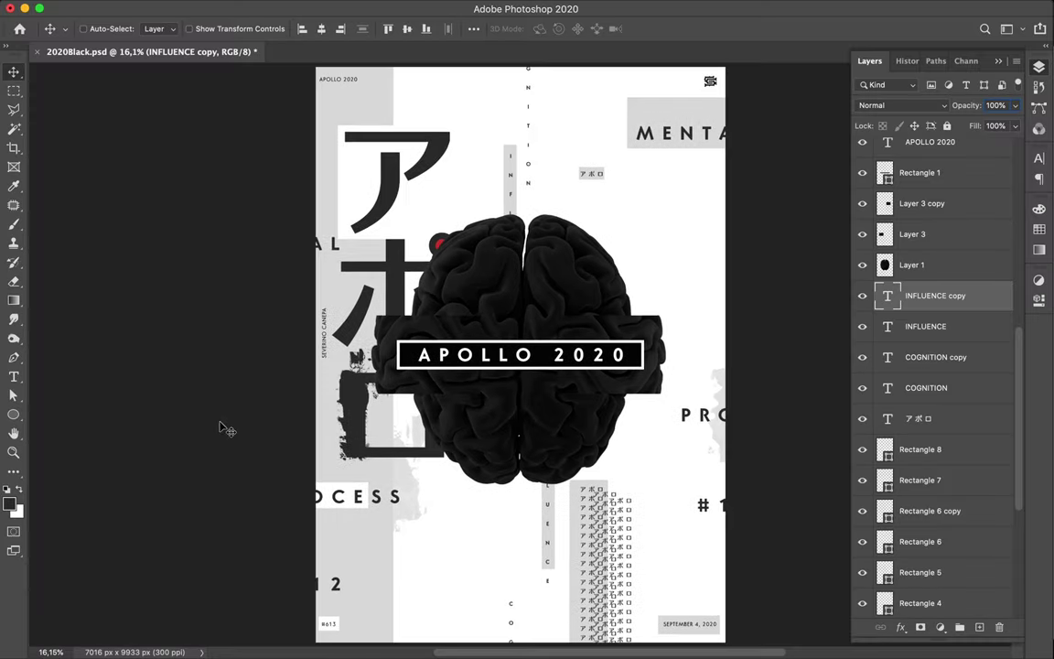
Outline a diagonal Polygonal Lasso slice over the brain's lower left on Layer 1
ctrl+click(478, 428)
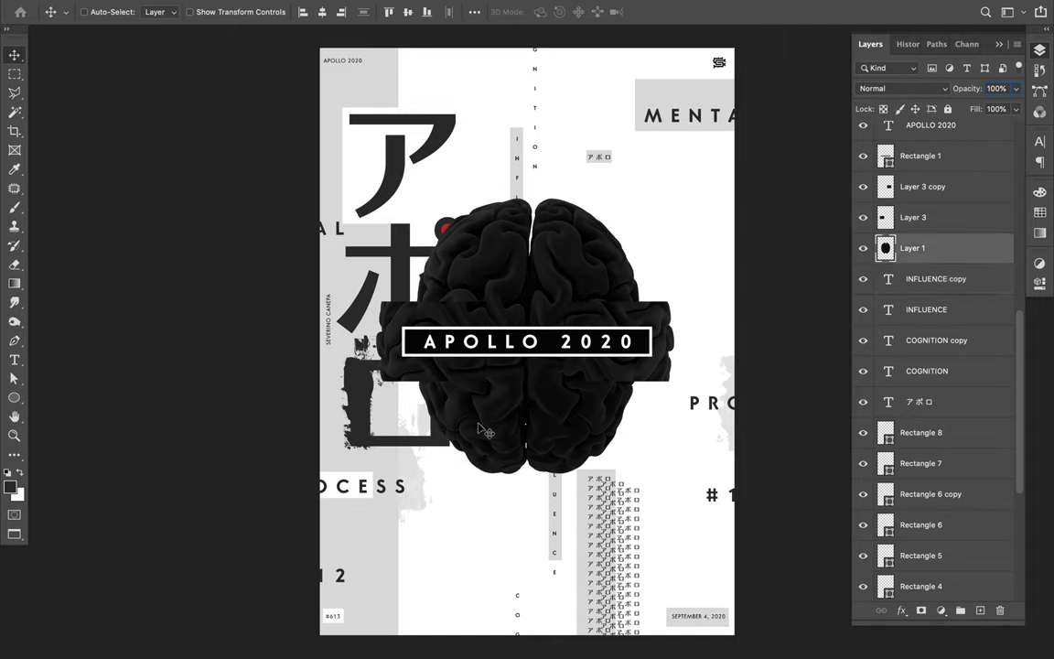
key(l)
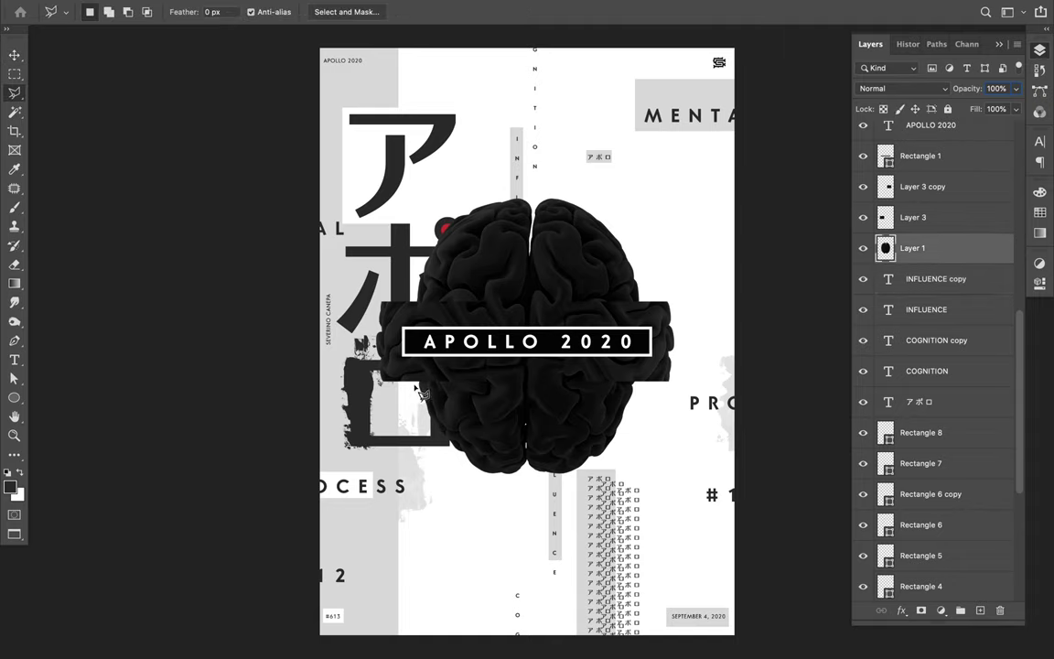
click(417, 386)
click(394, 317)
click(561, 479)
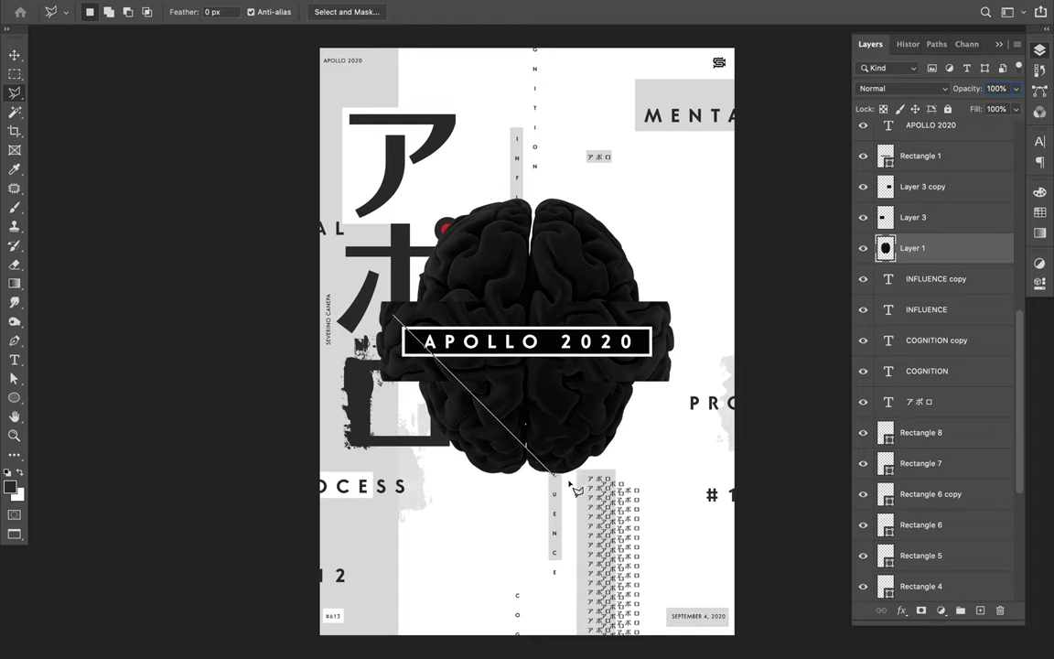
click(458, 502)
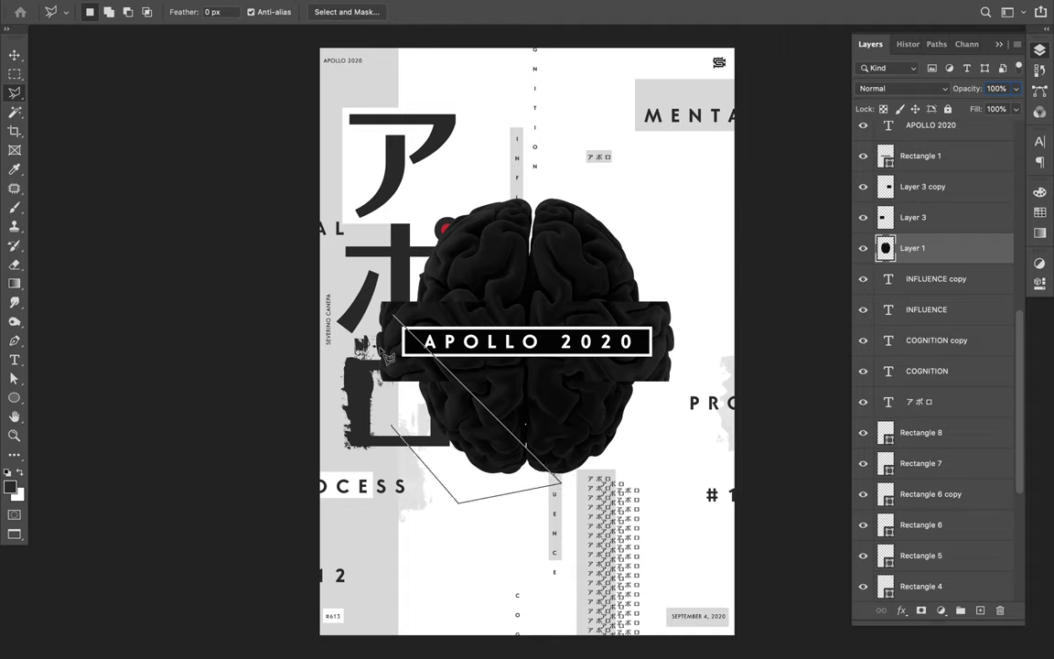
click(394, 317)
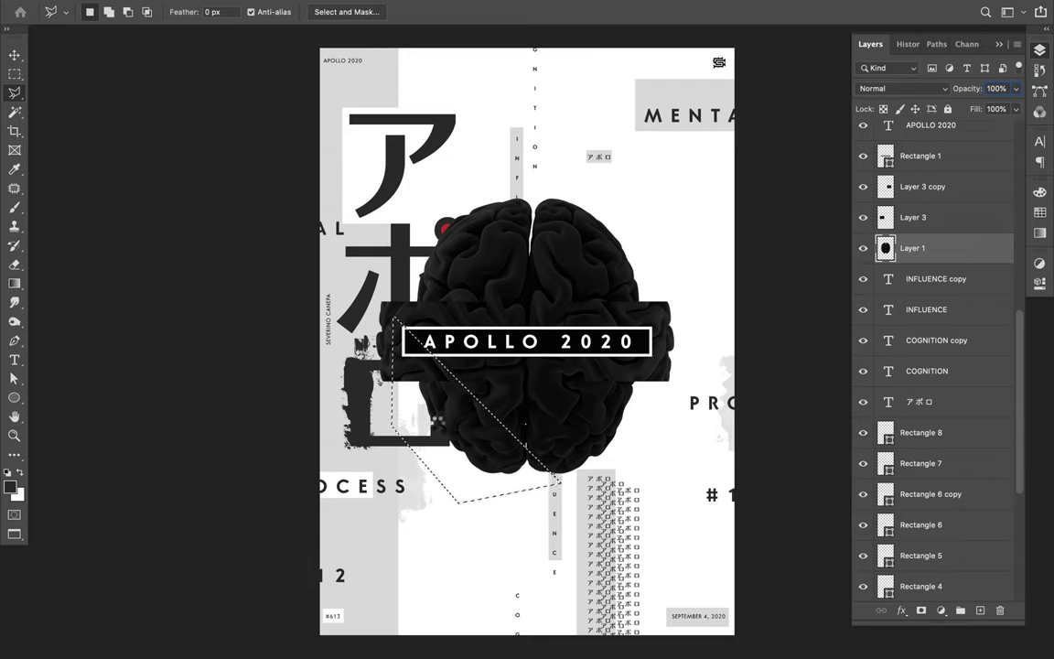
Copy the slice to Layer 6 and place it just above Layer 0
key(ctrl+j)
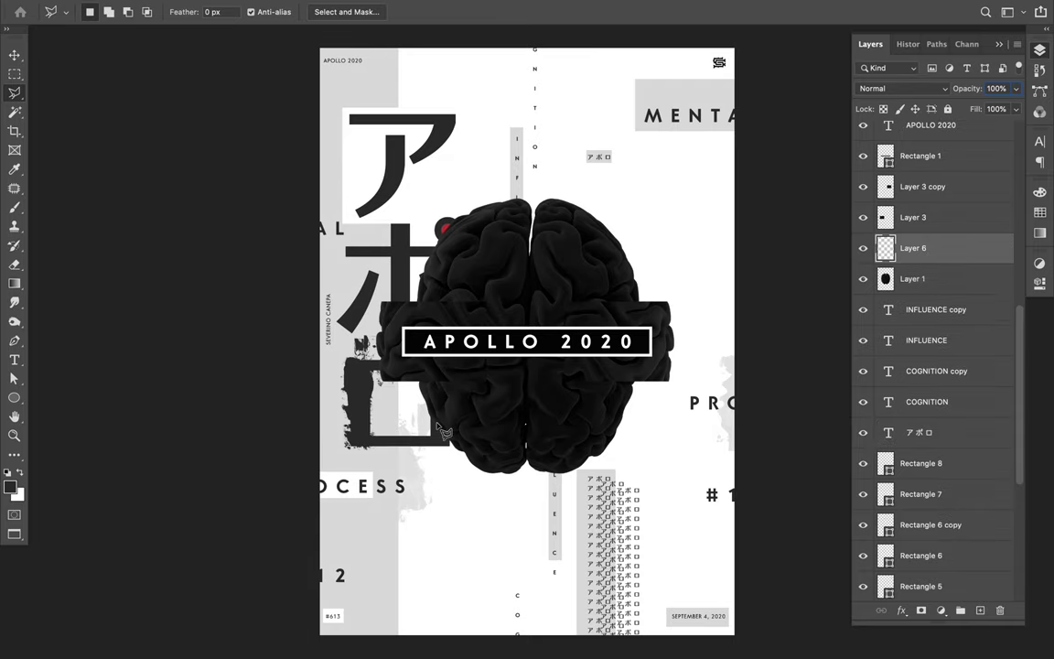
key(v)
drag(901, 248, 898, 628)
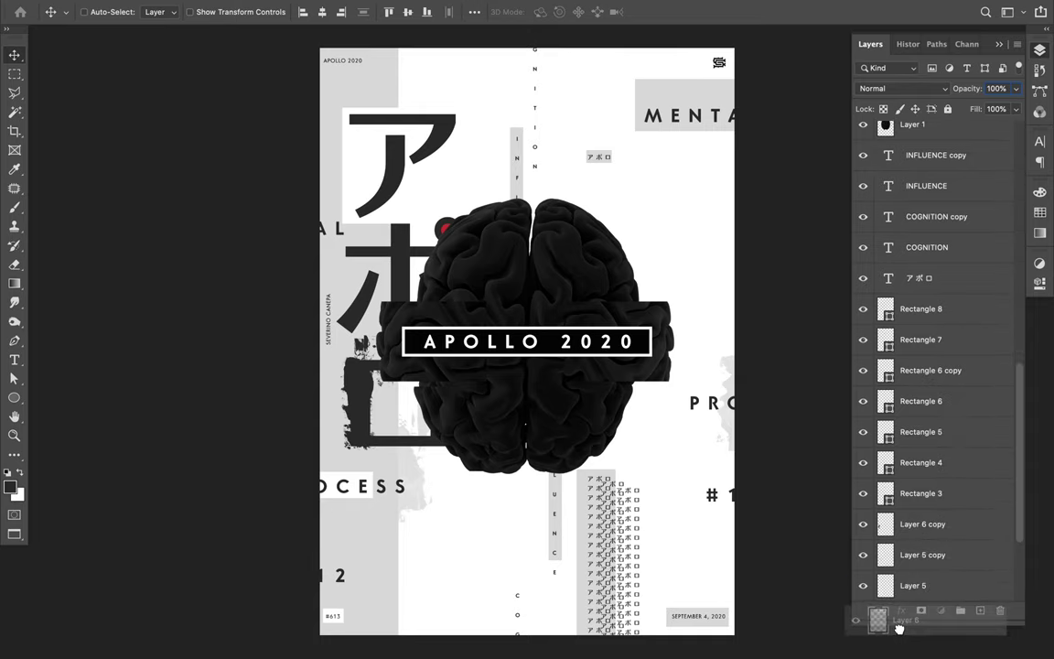
drag(899, 628, 901, 566)
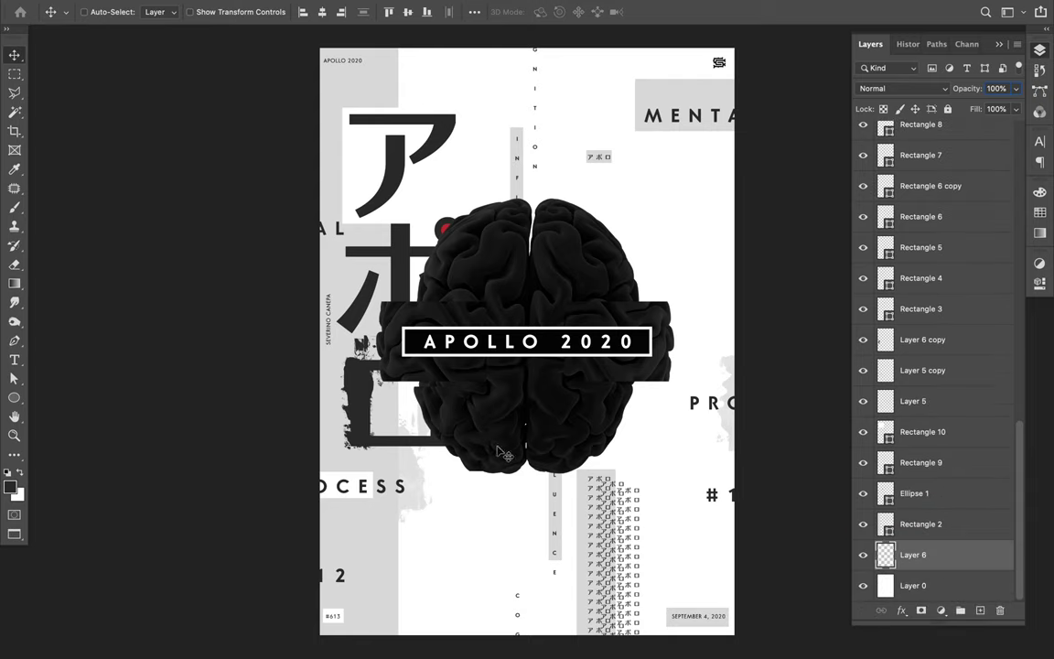
Offset the brain slice down-right and Alt-drag Layer 6 copy 2 below the brain's lower left
mouse_move(476, 466)
mouse_down()
mouse_move(487, 472)
mouse_move(475, 527)
mouse_move(456, 508)
mouse_move(478, 499)
mouse_up()
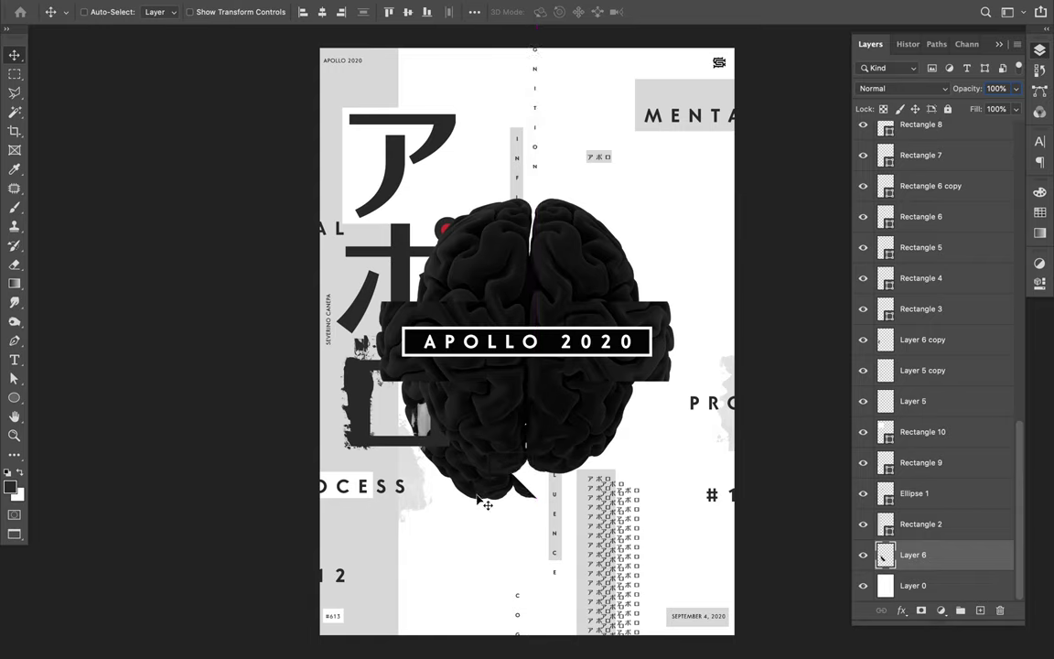
drag(451, 539, 434, 573)
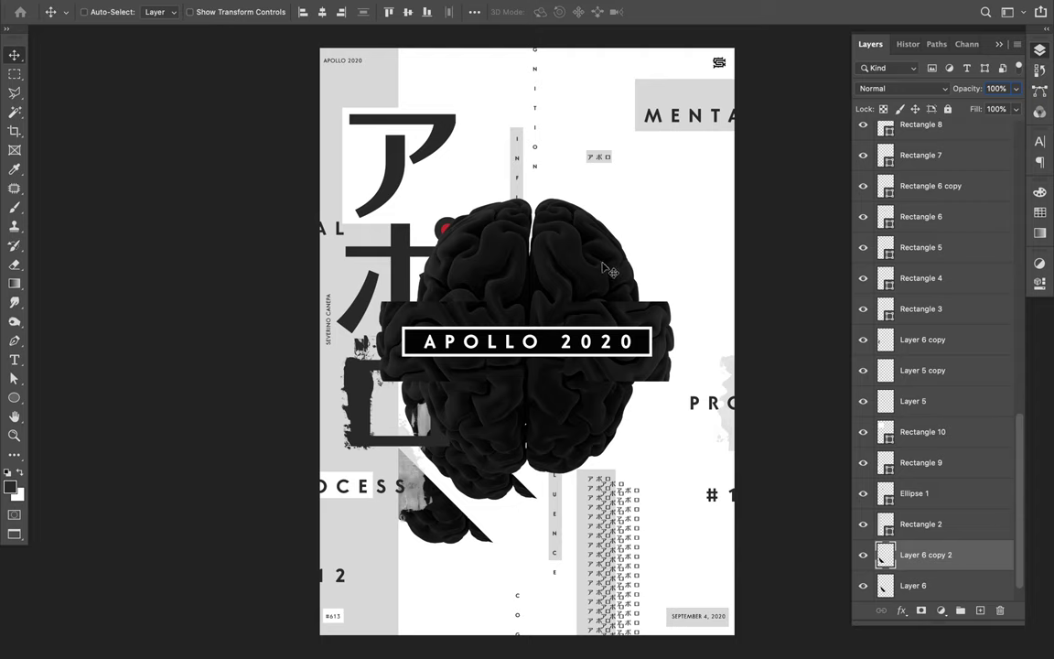
Outline a triangle over the brain's upper-right edge with the Polygonal Lasso
key(l)
click(529, 190)
click(644, 300)
click(643, 192)
click(530, 191)
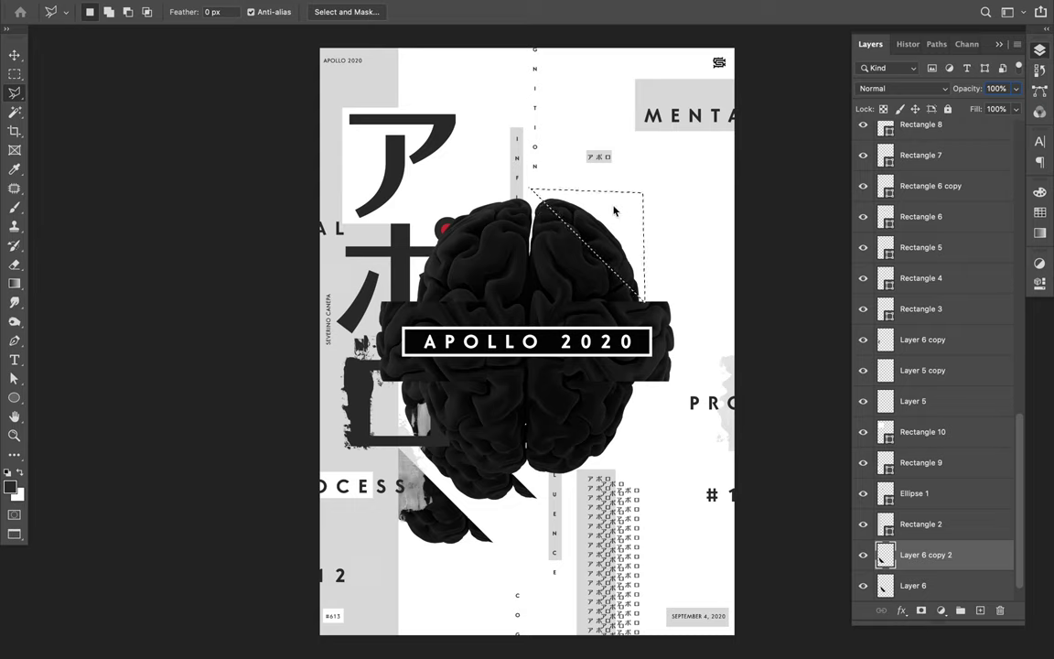
Copy the triangle onto Layer 7 and fan out two copies up and right
key(ctrl+c)
click(630, 226)
key(ctrl+shift+c)
key(ctrl+v)
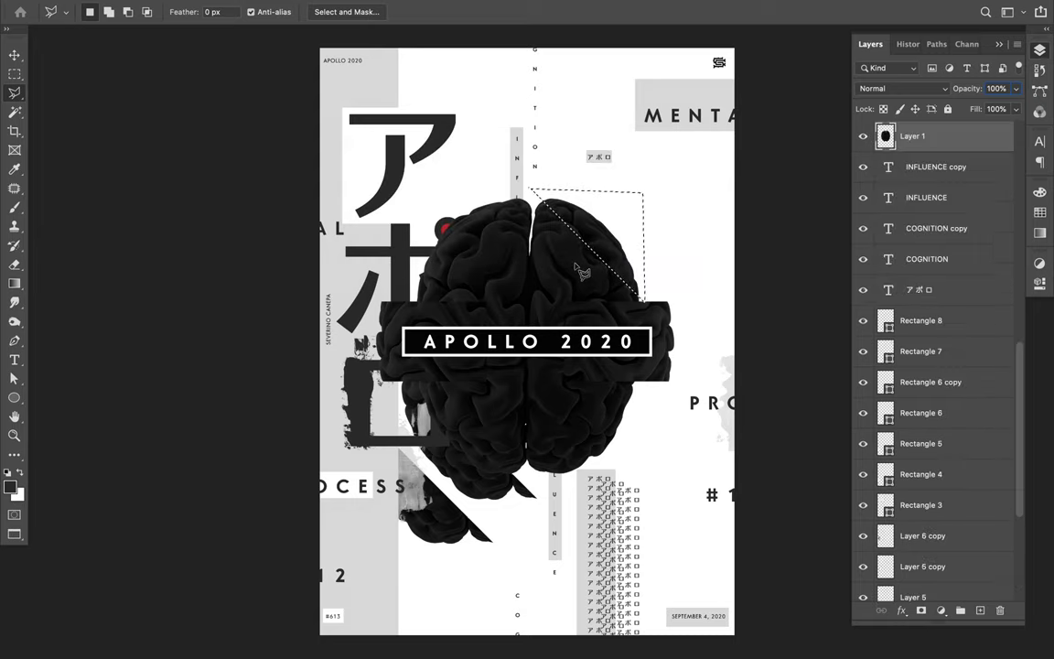
key(ctrl+d)
key(ctrl+shift+alt+n)
key(v)
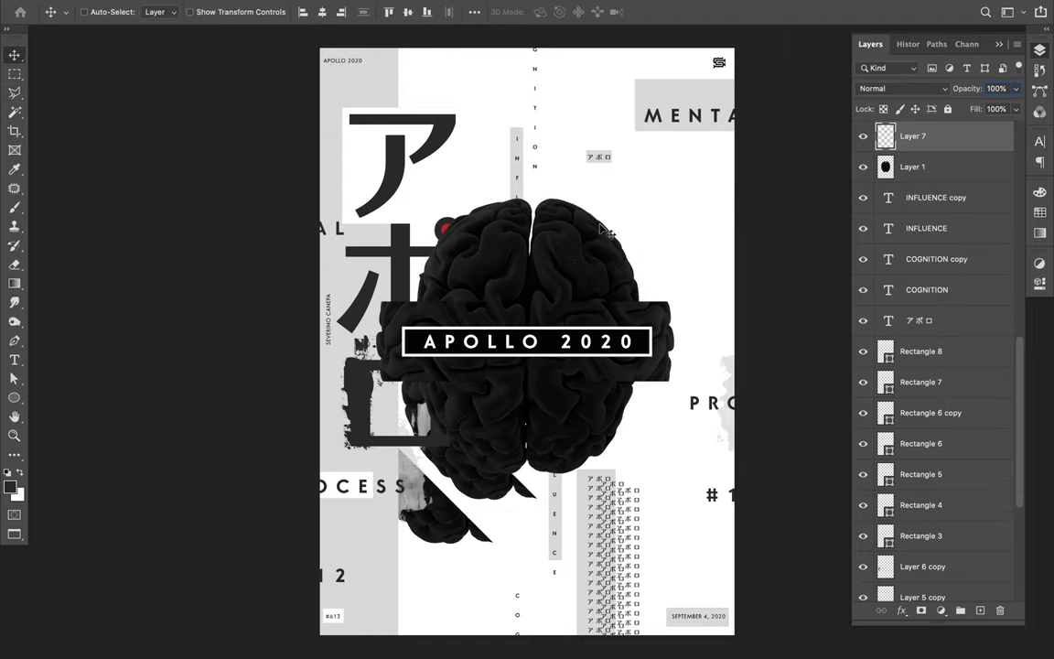
mouse_move(611, 218)
mouse_down()
mouse_move(629, 231)
mouse_move(617, 230)
mouse_up()
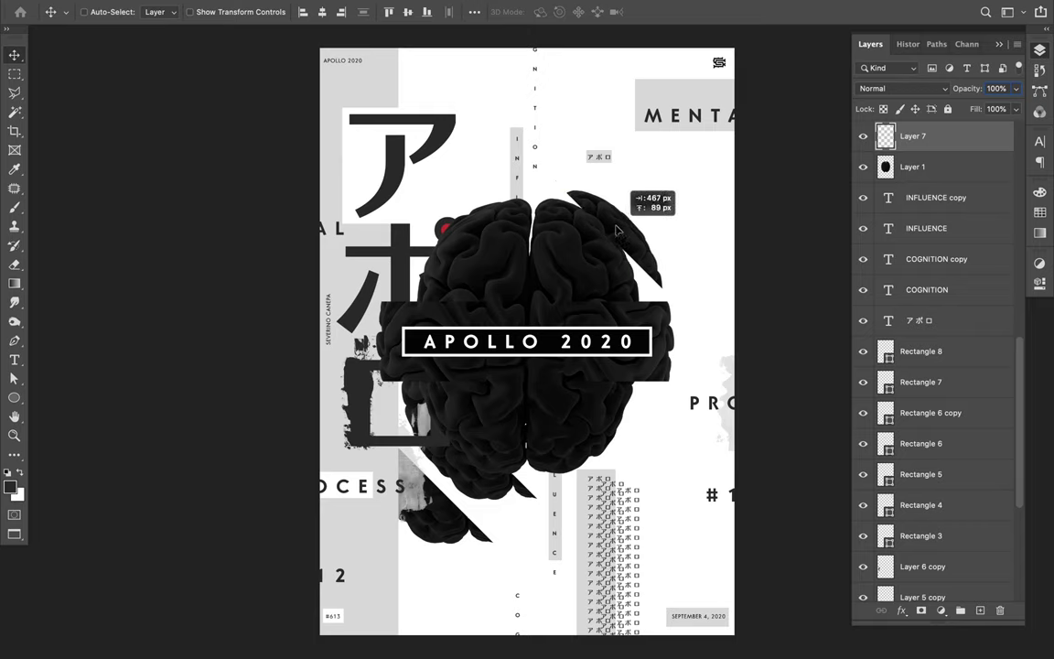
drag(617, 229, 640, 207)
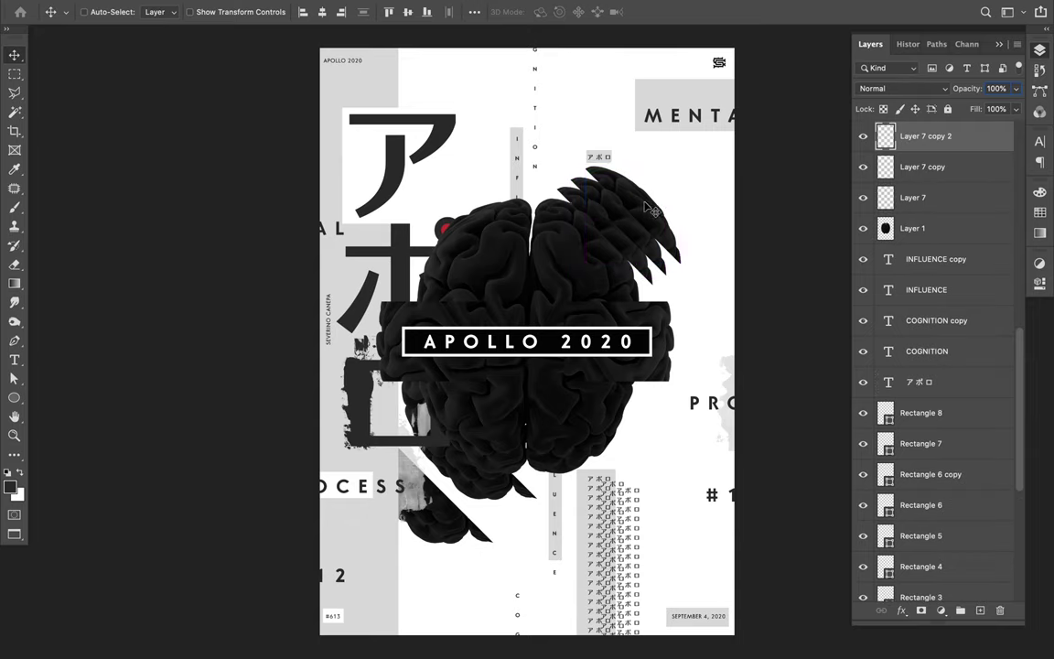
Scale Layer 7 copy 2 down to 71.65% and push it further up-right
key(ctrl+t)
drag(651, 187, 653, 190)
key(Return)
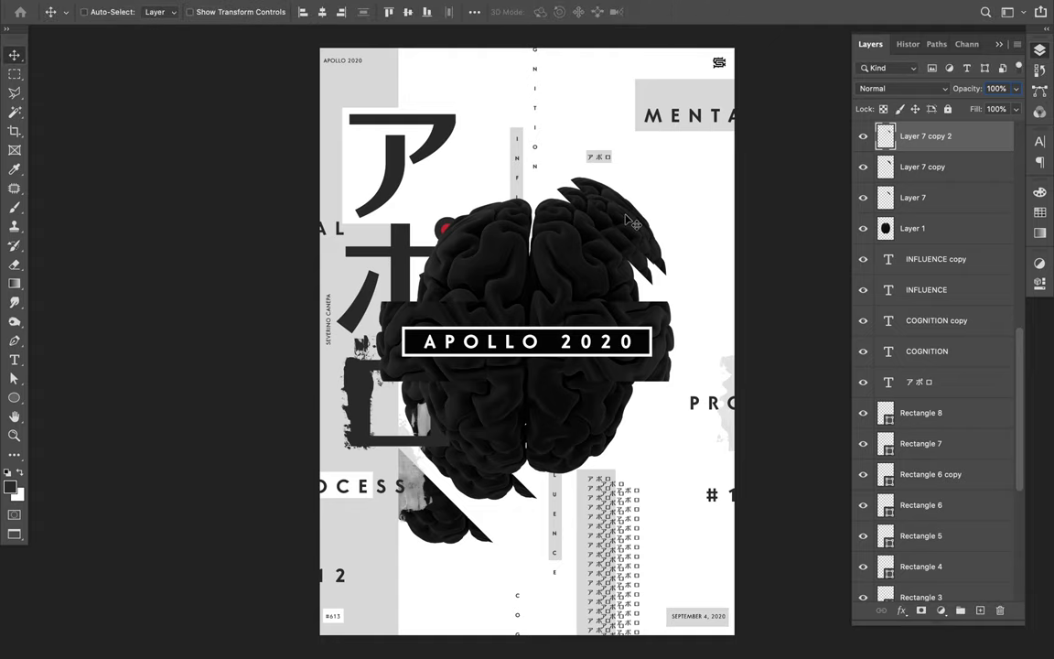
drag(628, 219, 649, 190)
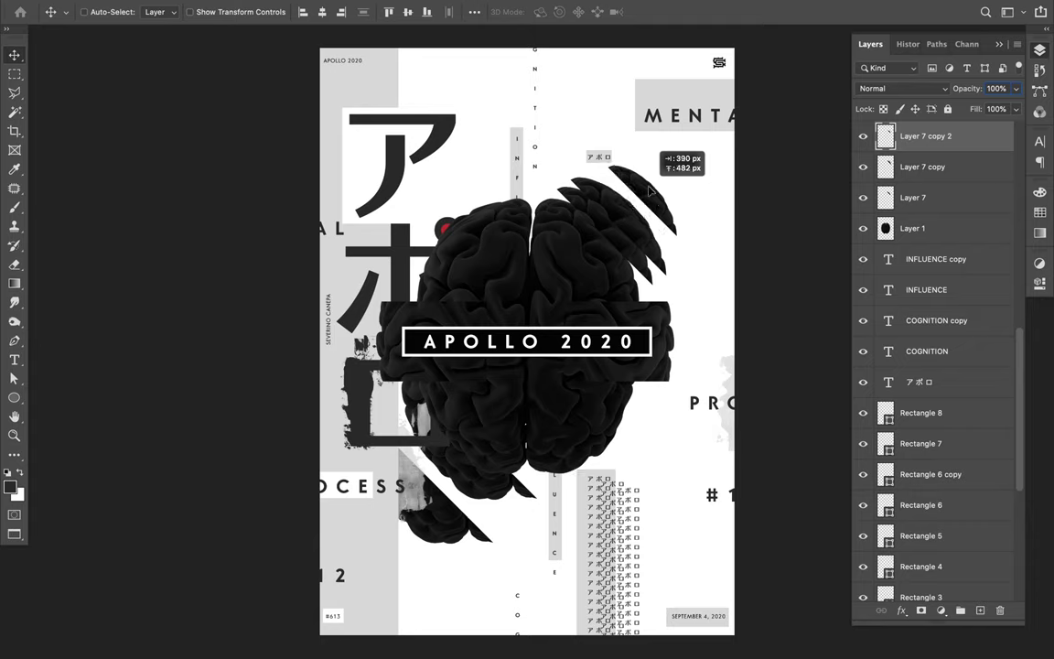
key(ctrl)
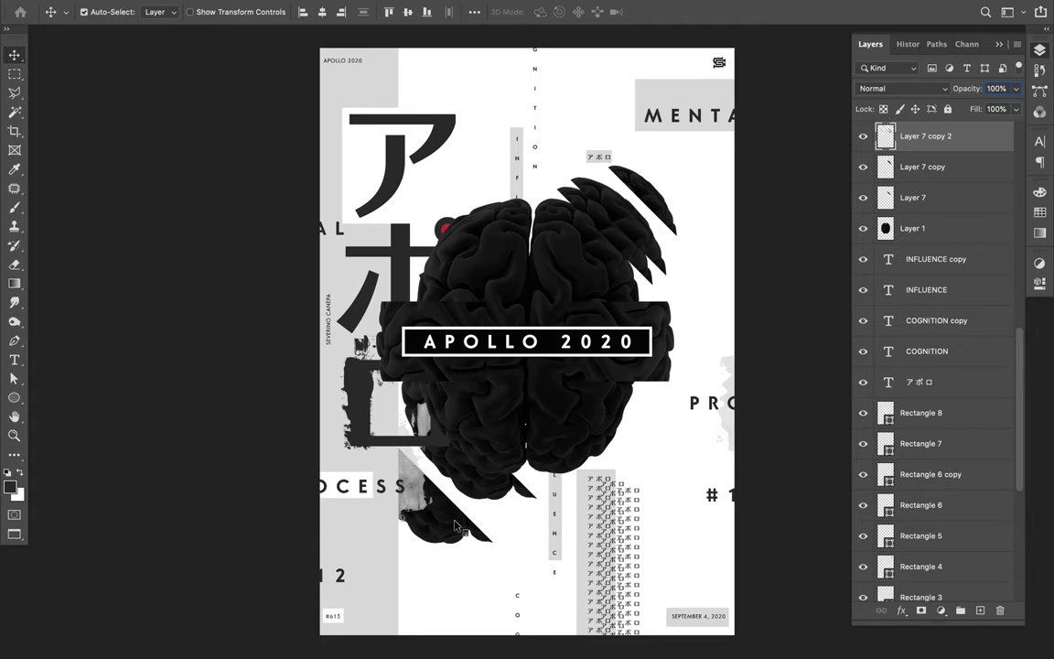
Enlarge Layer 6 copy 2's lower-left shard to 120% width and commit it
click(458, 526)
key(ctrl+t)
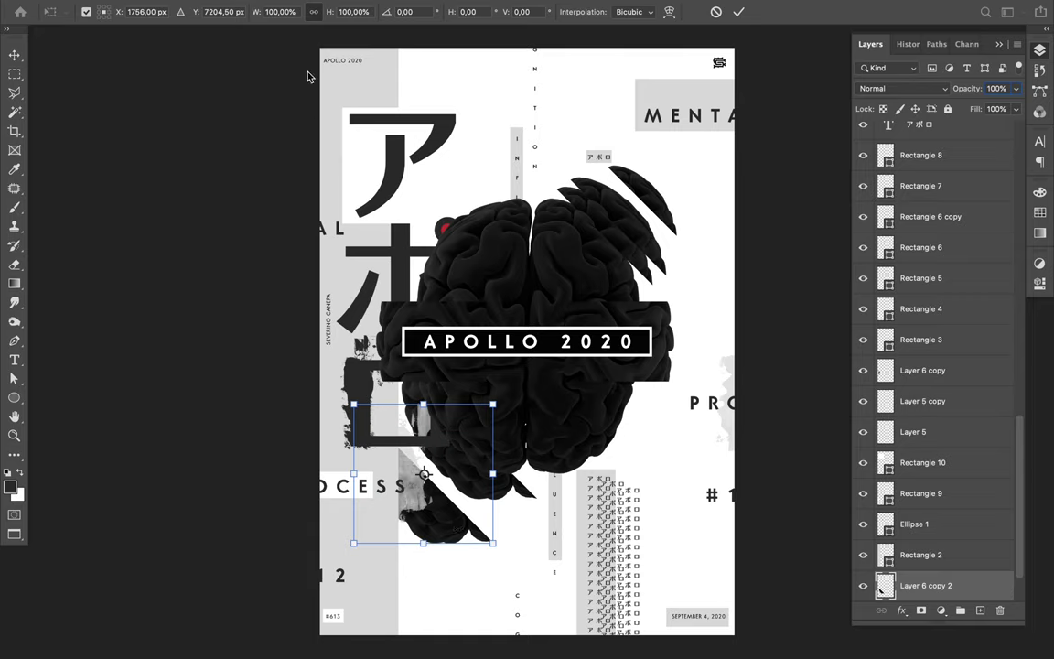
click(273, 8)
text(120)
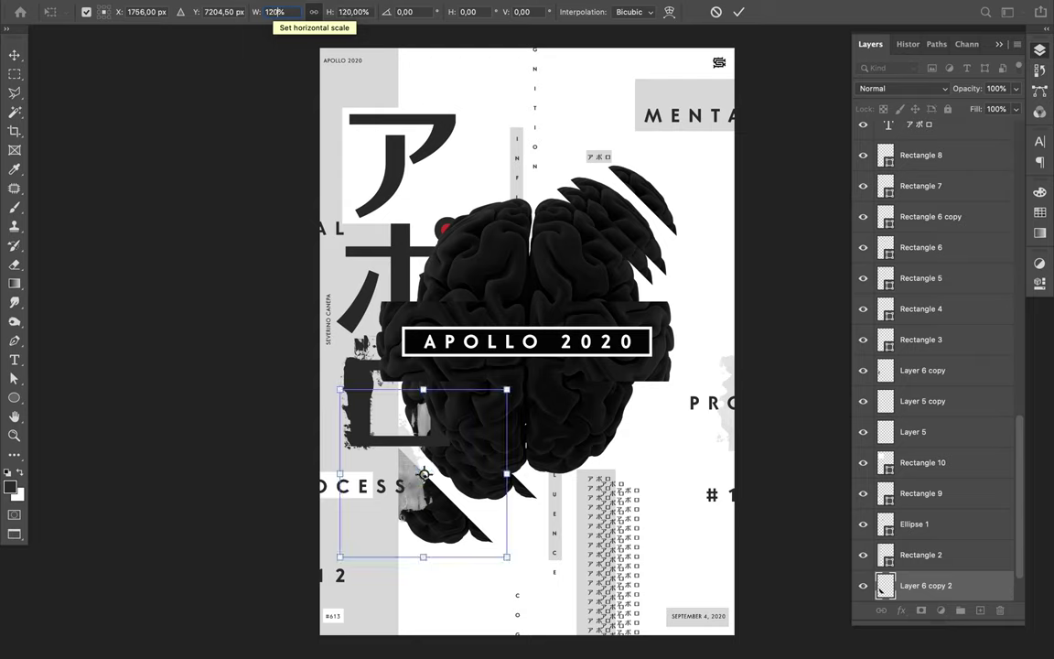
key(Return)
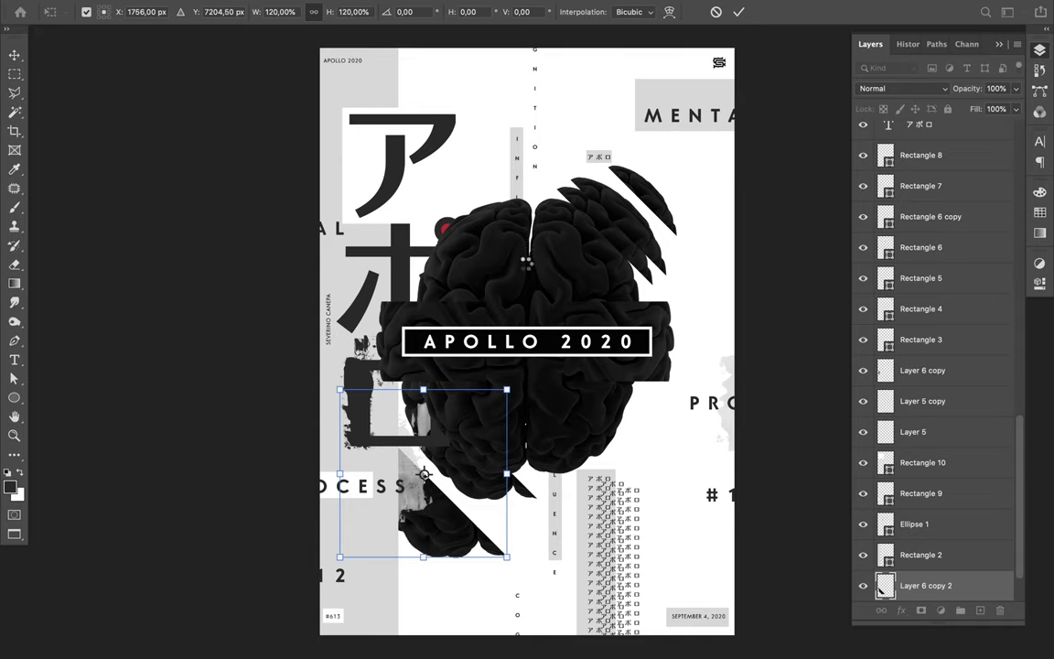
key(Return)
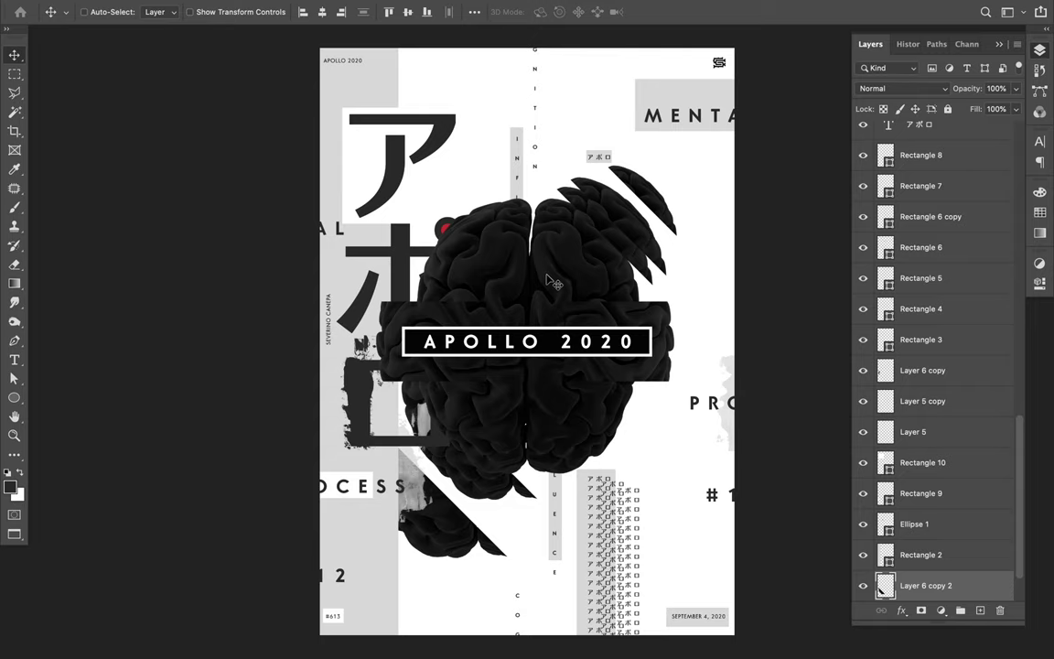
key(ctrl)
Preview the poster full screen, then save it as 2020Black.psd
key(f)
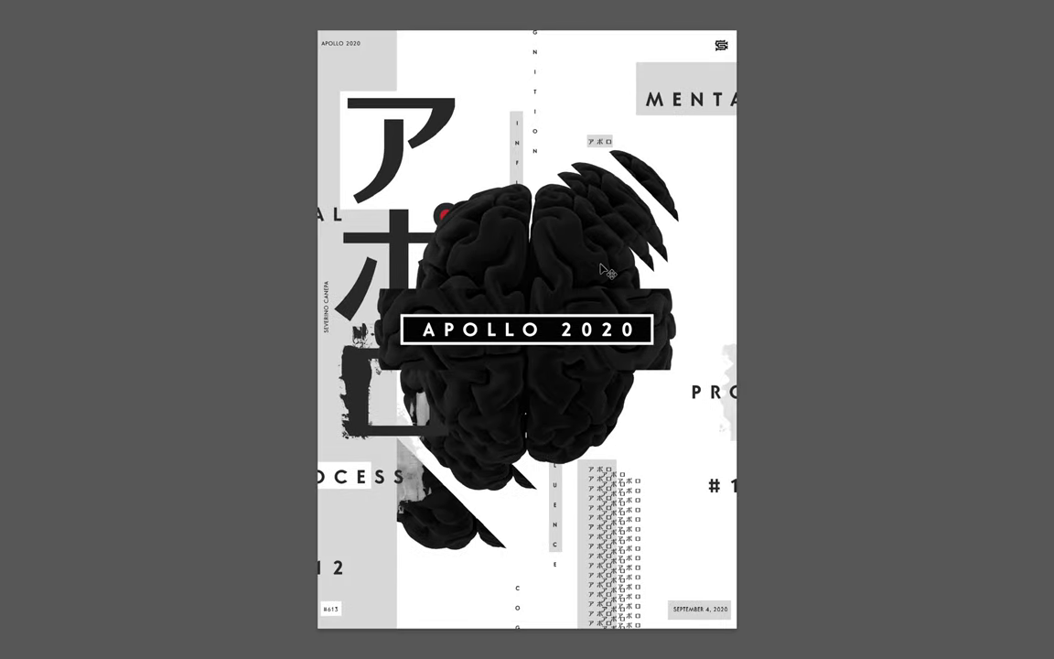
key(f)
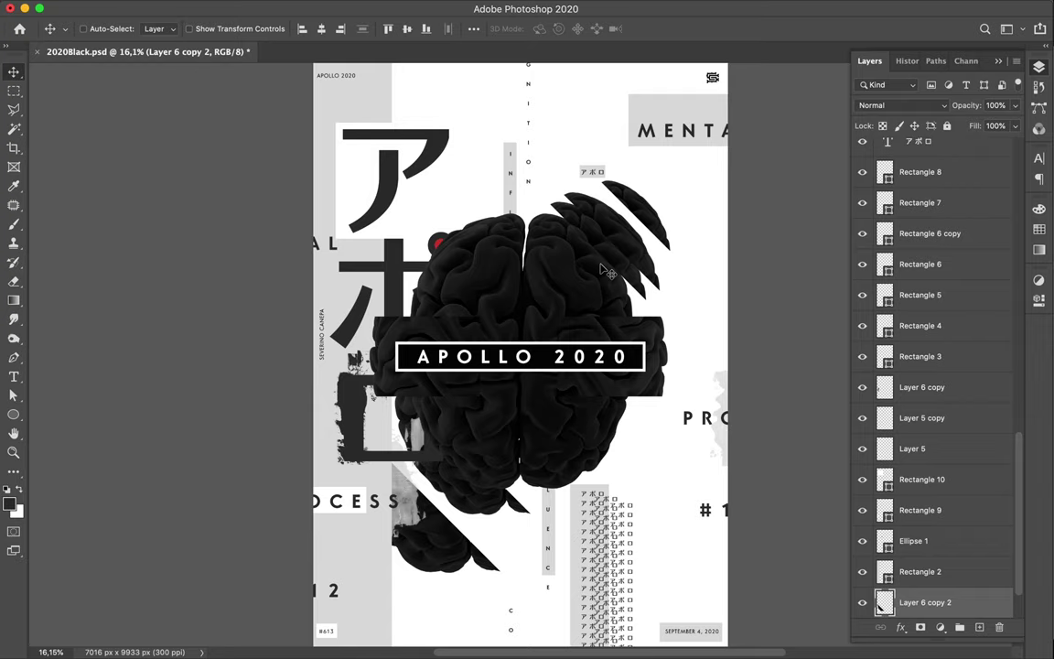
key(ctrl)
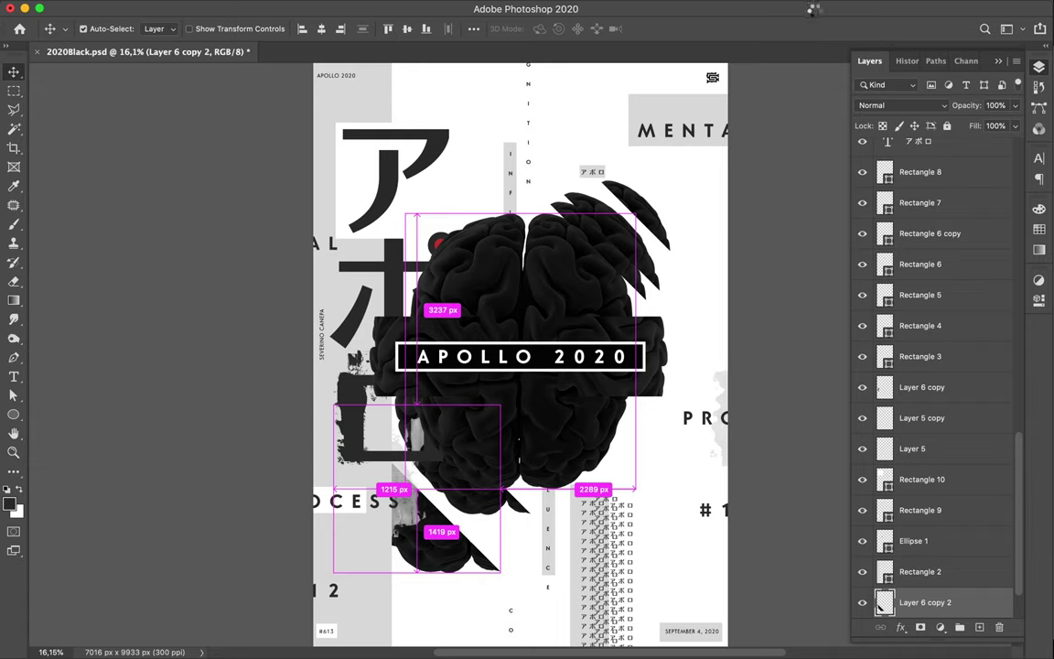
key(super+s)
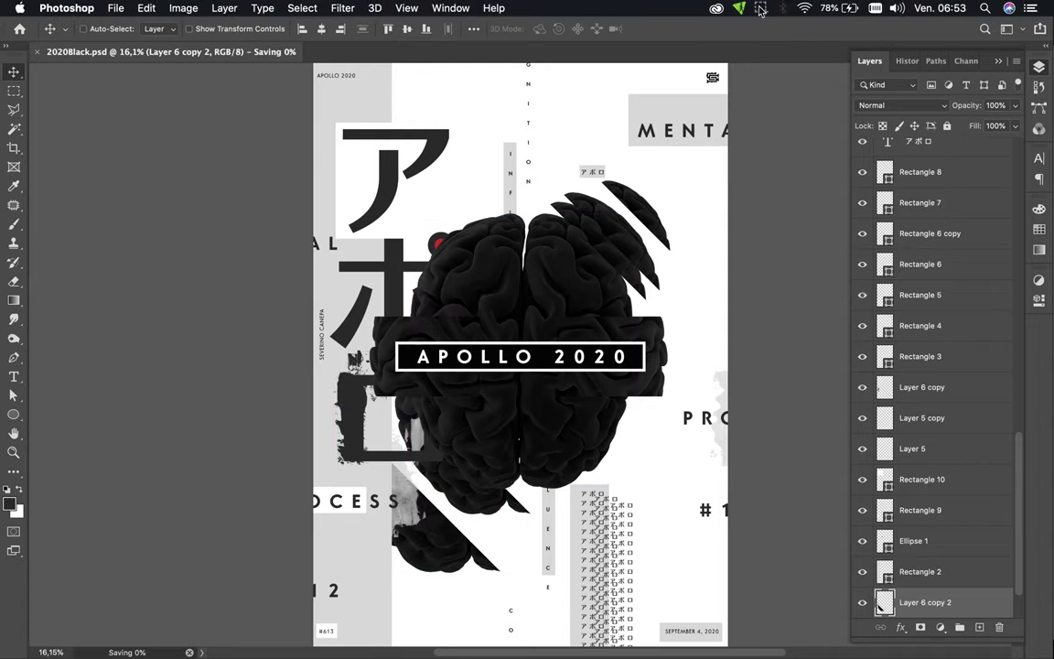
click(759, 11)
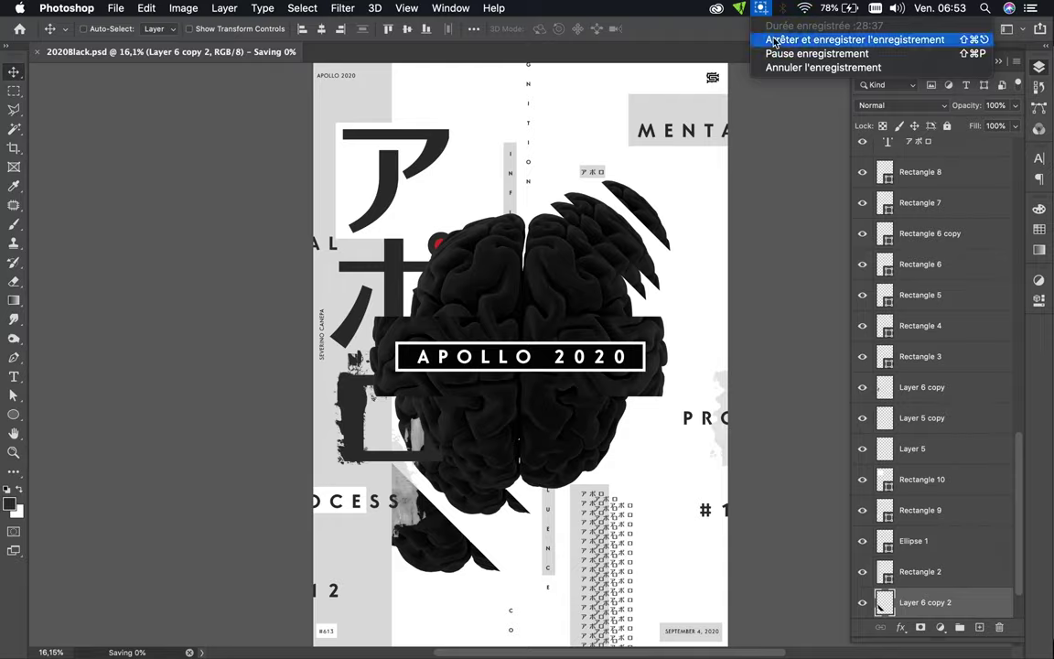
click(697, 39)
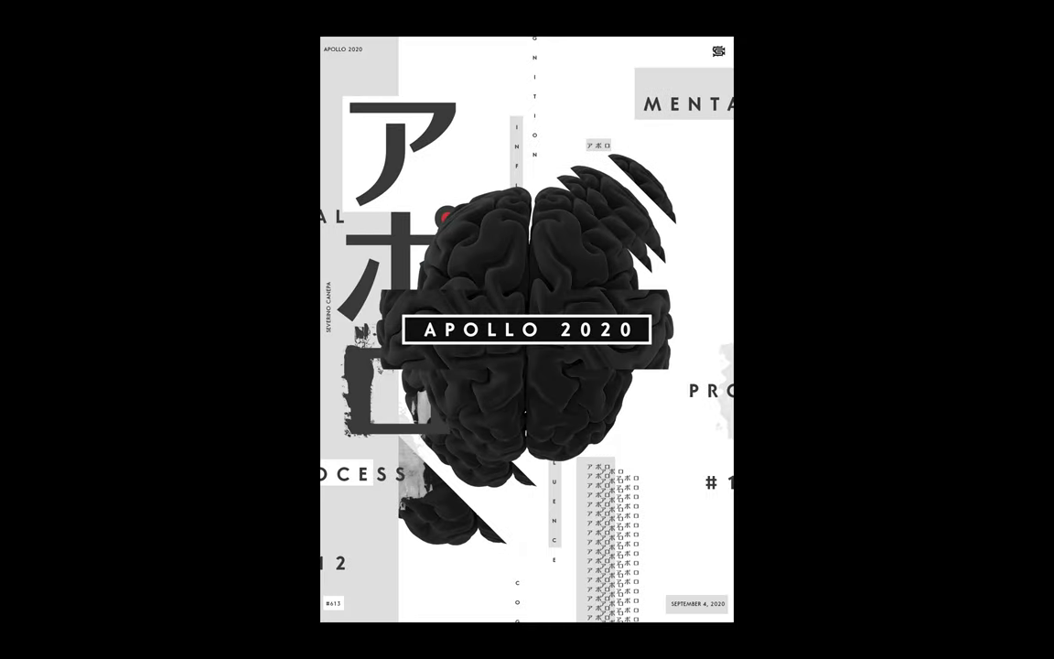